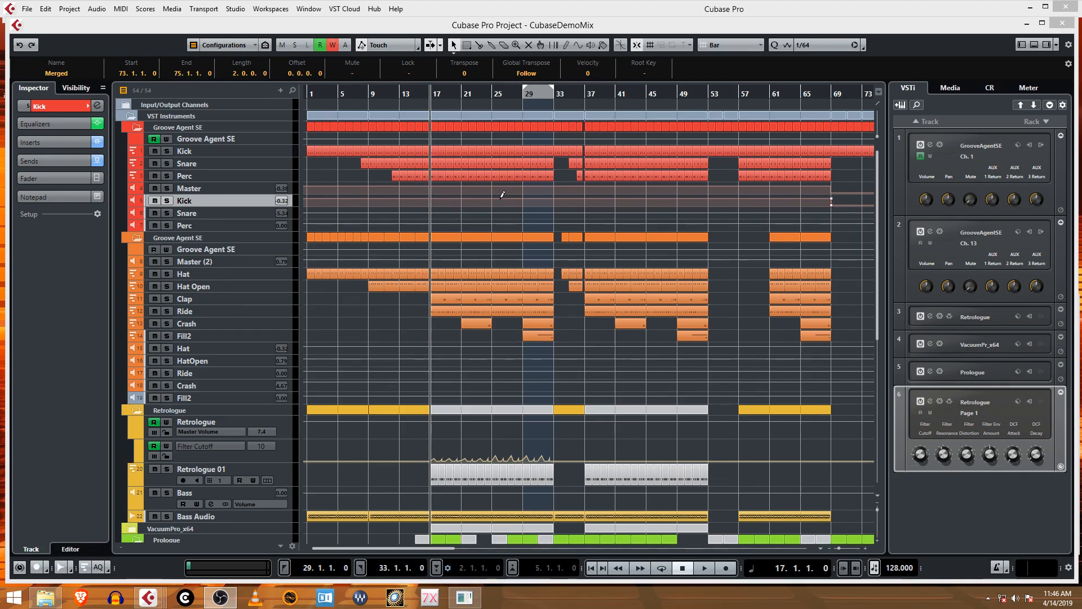
Step: Play the arrangement from bar 15 through the drum break just before bar 17
left_click_drag(424, 96, 424, 113)
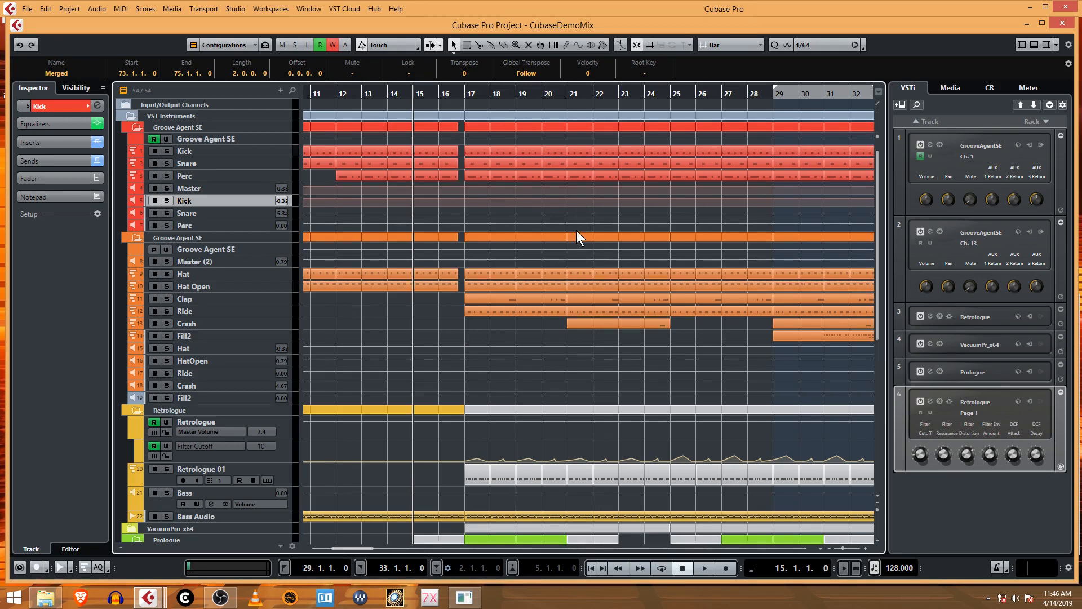
left_click(705, 567)
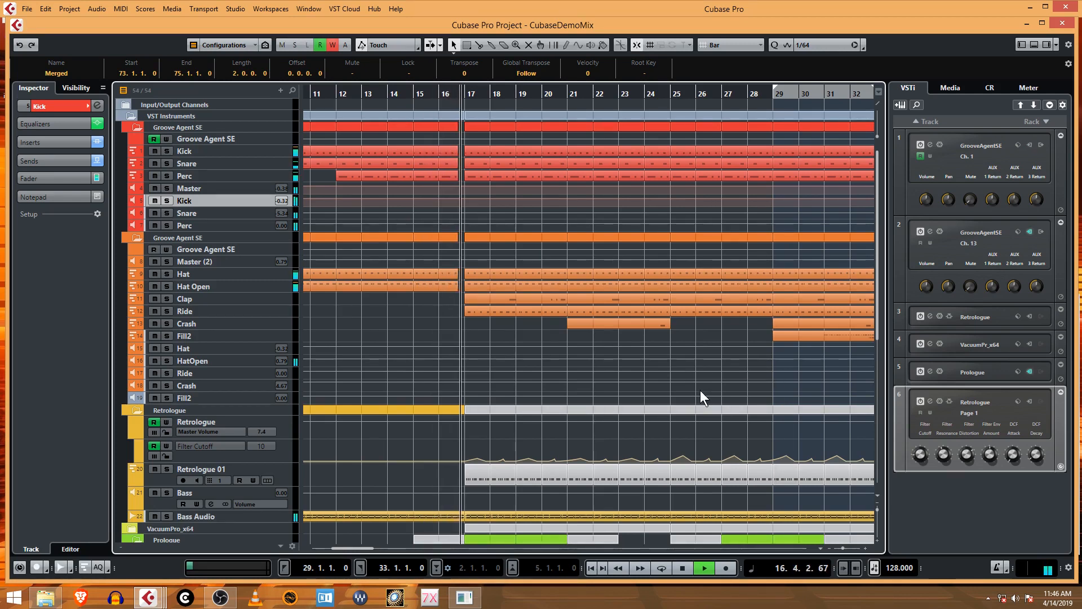
key("space")
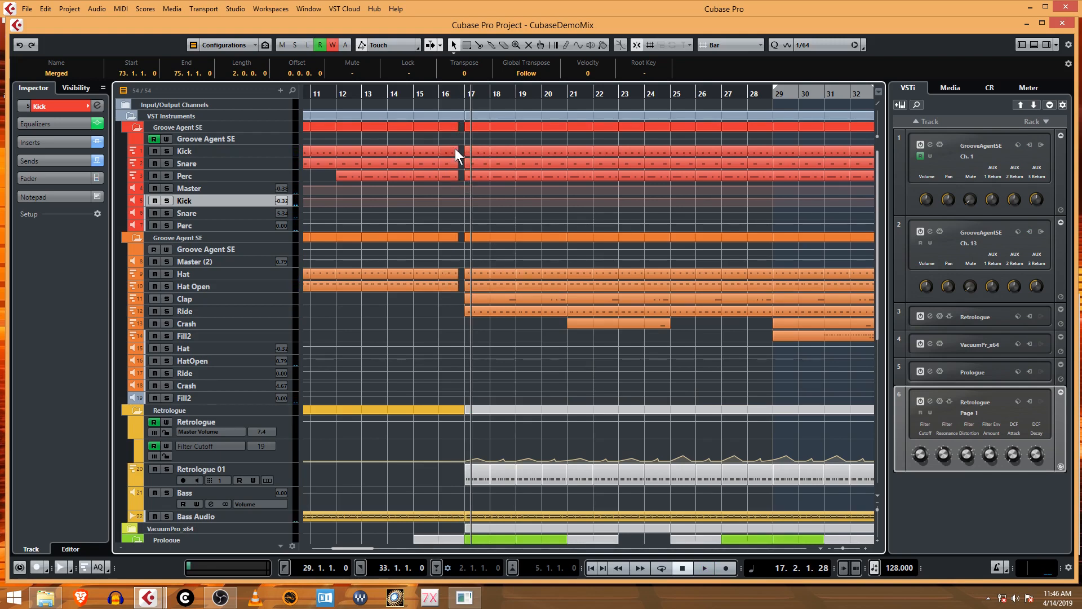
Step: Show the sends of the Kick channel and select the Kick event in bar 16
left_click_drag(460, 94, 457, 130)
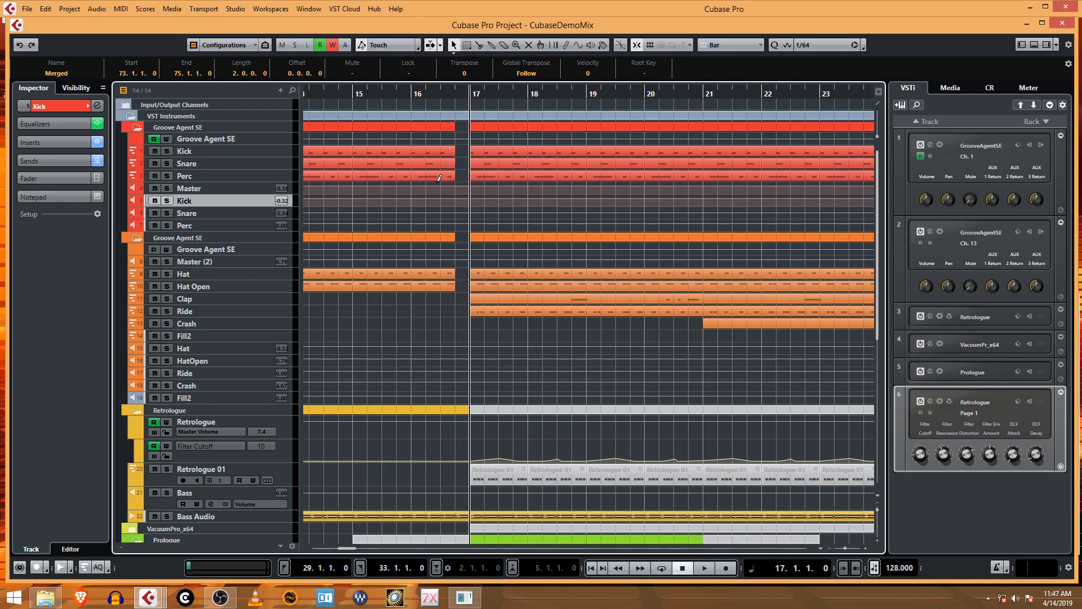
left_click(62, 160)
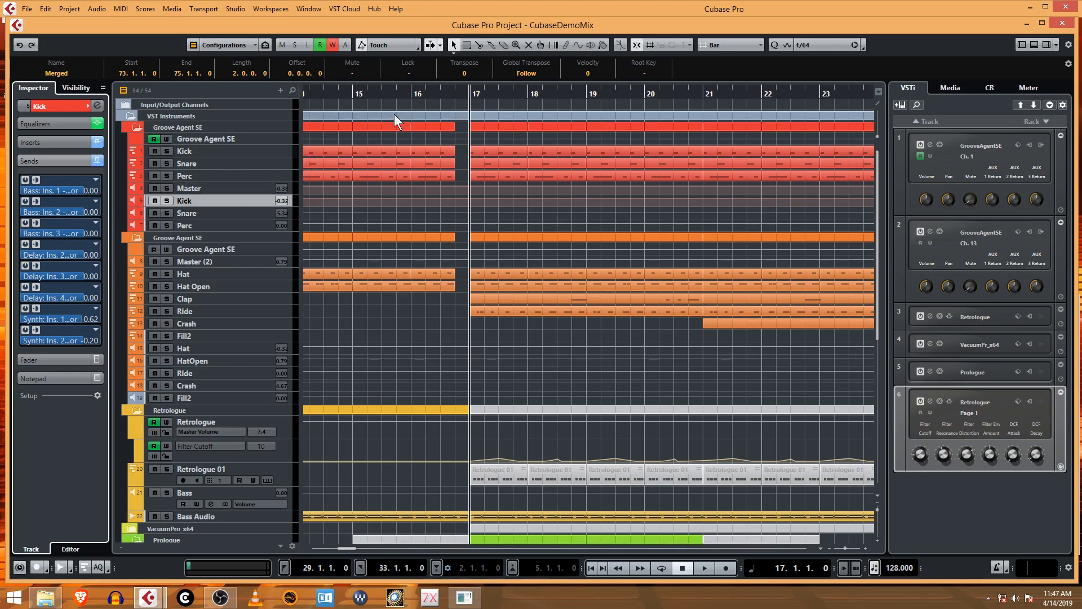
left_click_drag(453, 156, 459, 155)
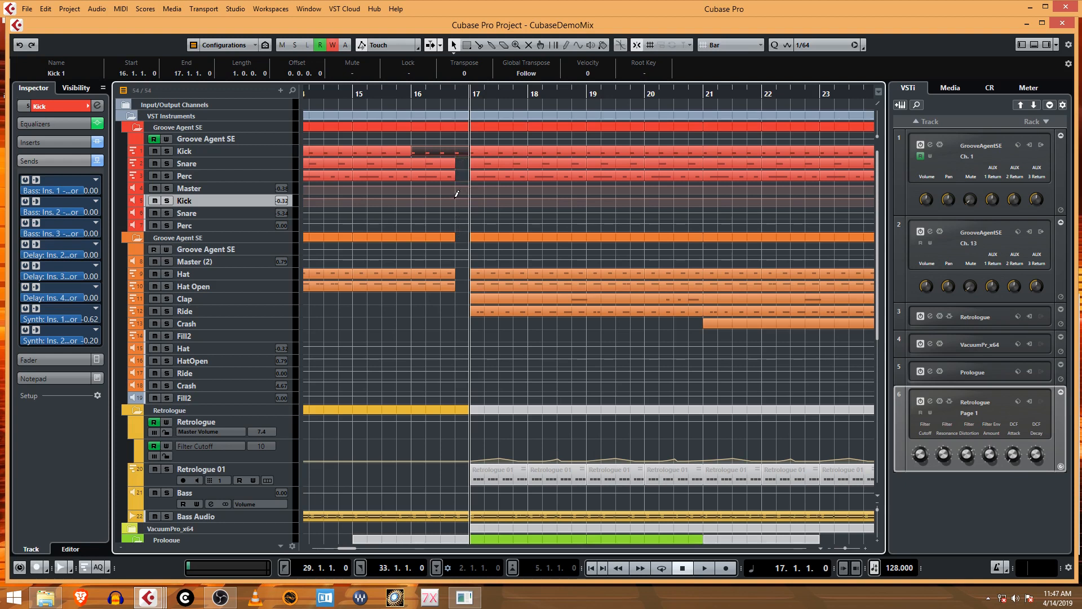
Step: Draw Kick volume automation that falls from beat 16.4 to silence at bar 17, and make the Kick track taller
left_click_drag(457, 197, 453, 206)
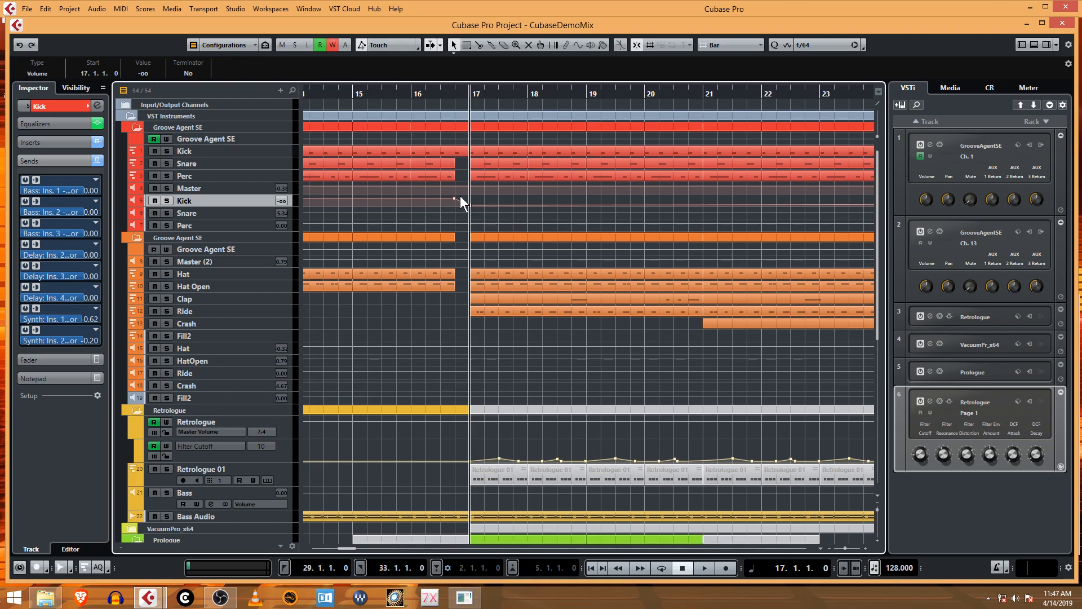
left_click_drag(455, 91, 452, 110)
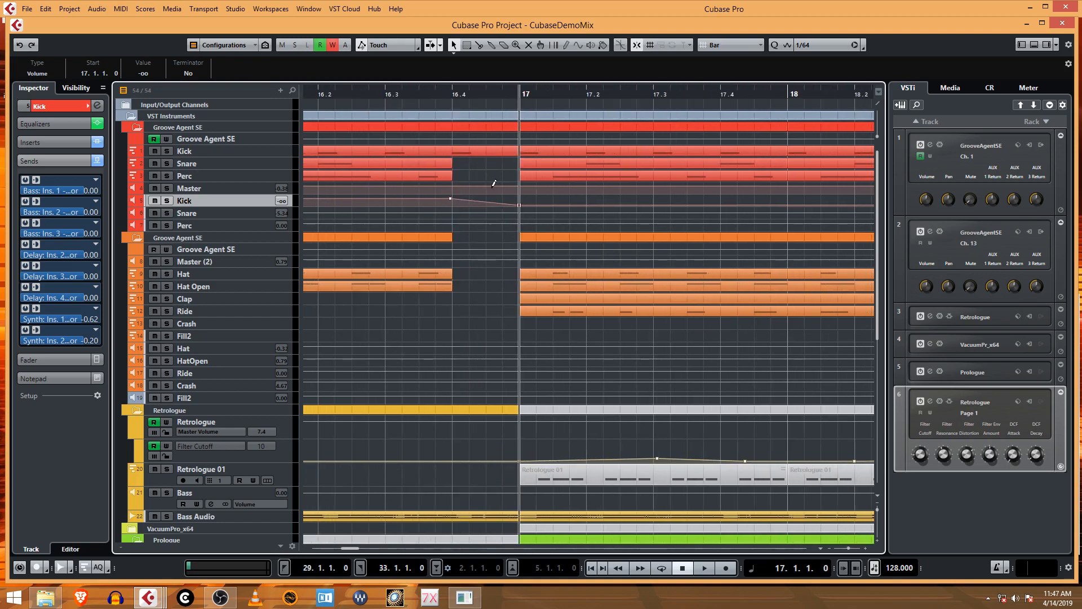
mouse_move(519, 204)
left_mouse_down()
mouse_move(437, 213)
mouse_move(451, 206)
left_mouse_up()
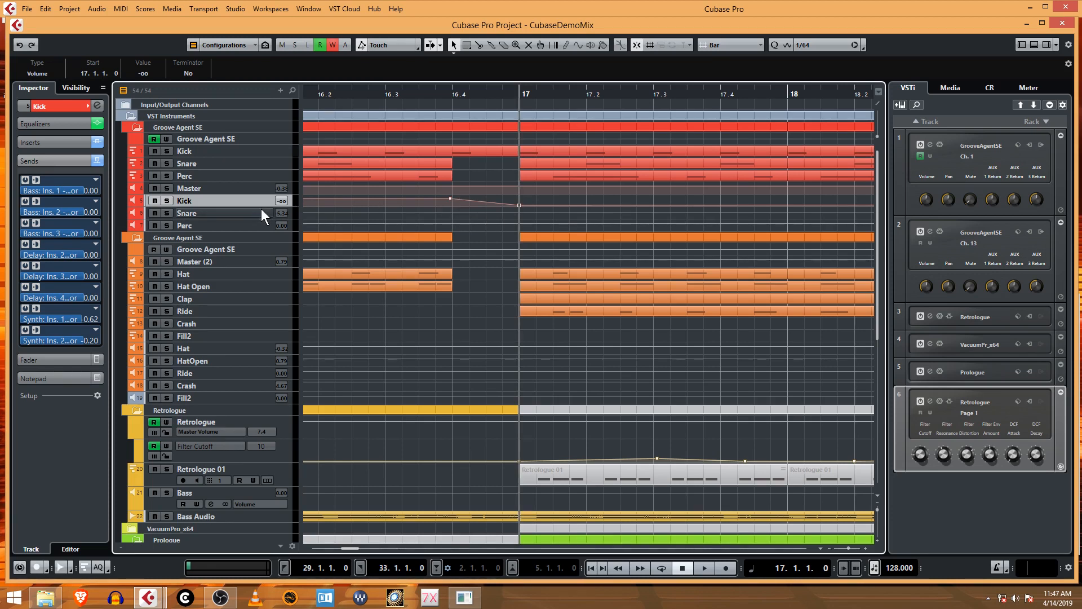
left_click_drag(261, 206, 260, 227)
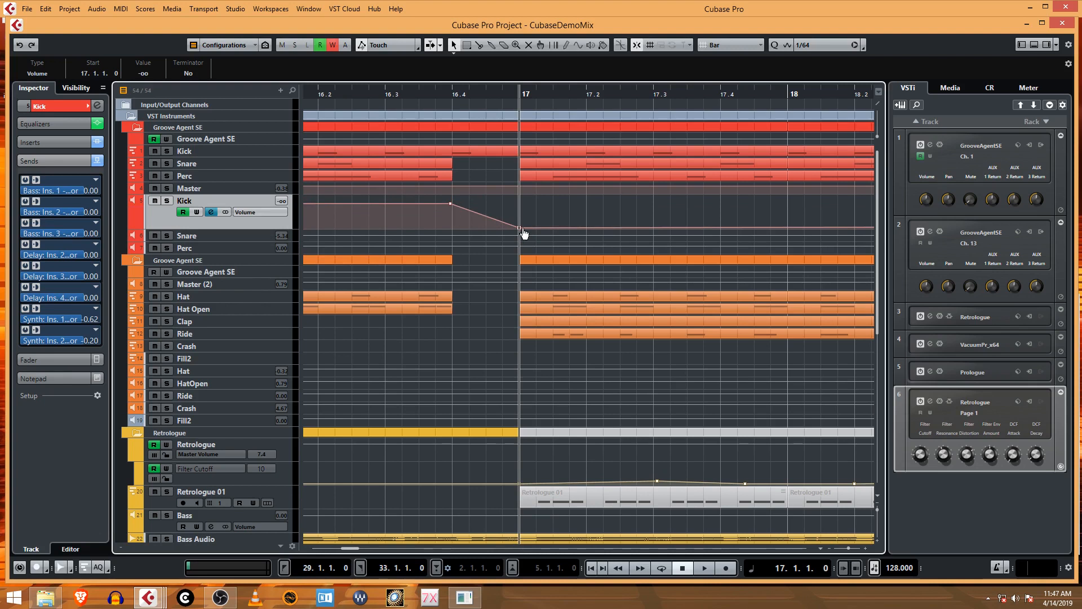
Step: Restore the Kick volume to -0.07 at bar 17 and shape the automation into a square dip spanning beat 16.4
left_click_drag(519, 227, 524, 199)
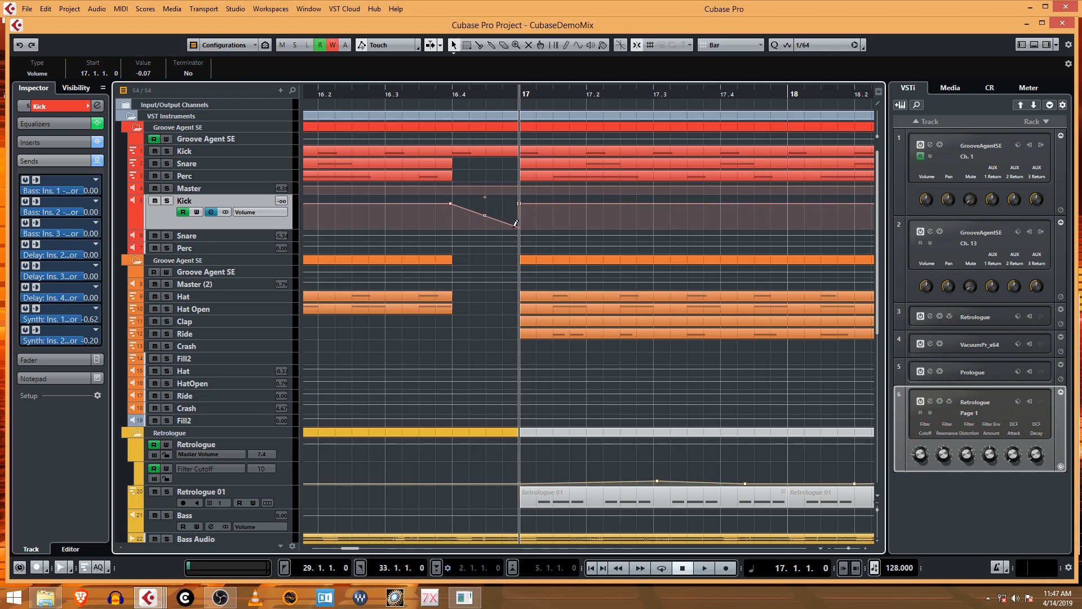
left_click_drag(519, 228, 473, 234)
left_click(468, 209)
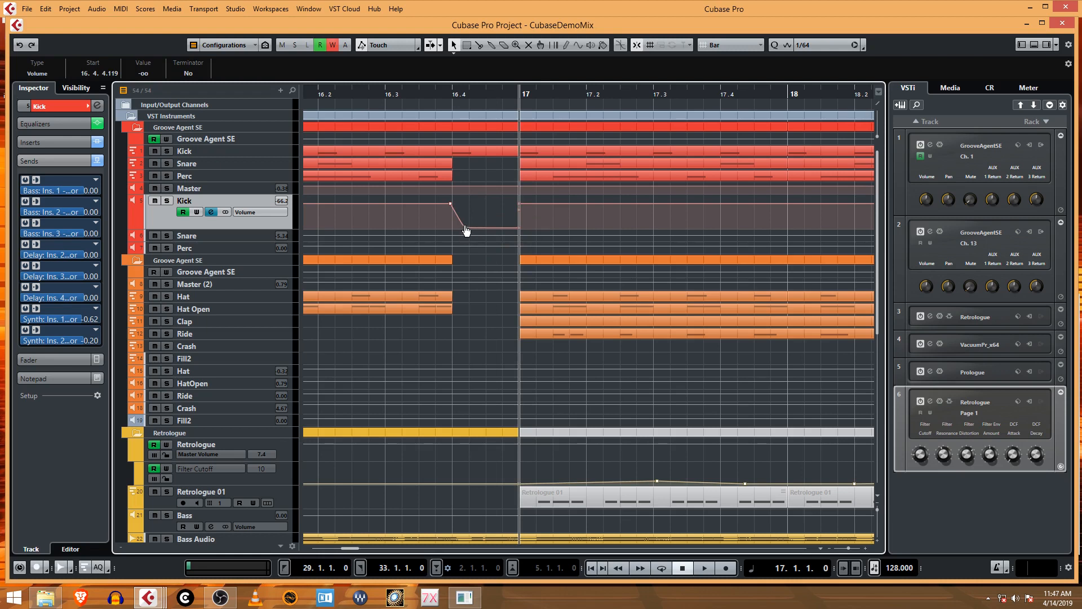
key("Delete")
key("ctrl+z")
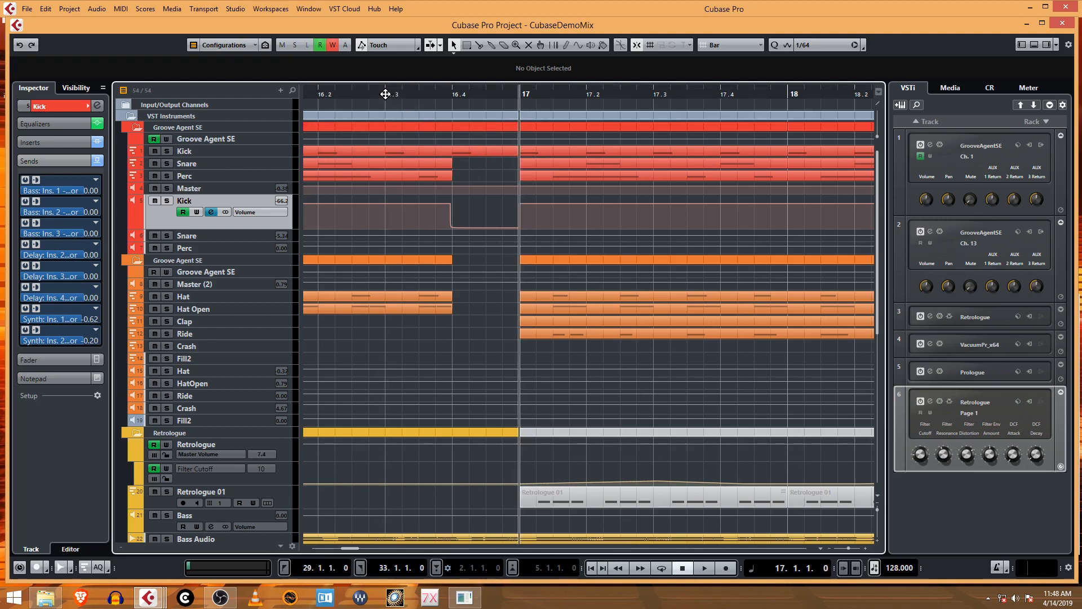
Step: Play from bar 14 past bar 17 to hear the Kick drop out in the drum break
key("space")
key("space")
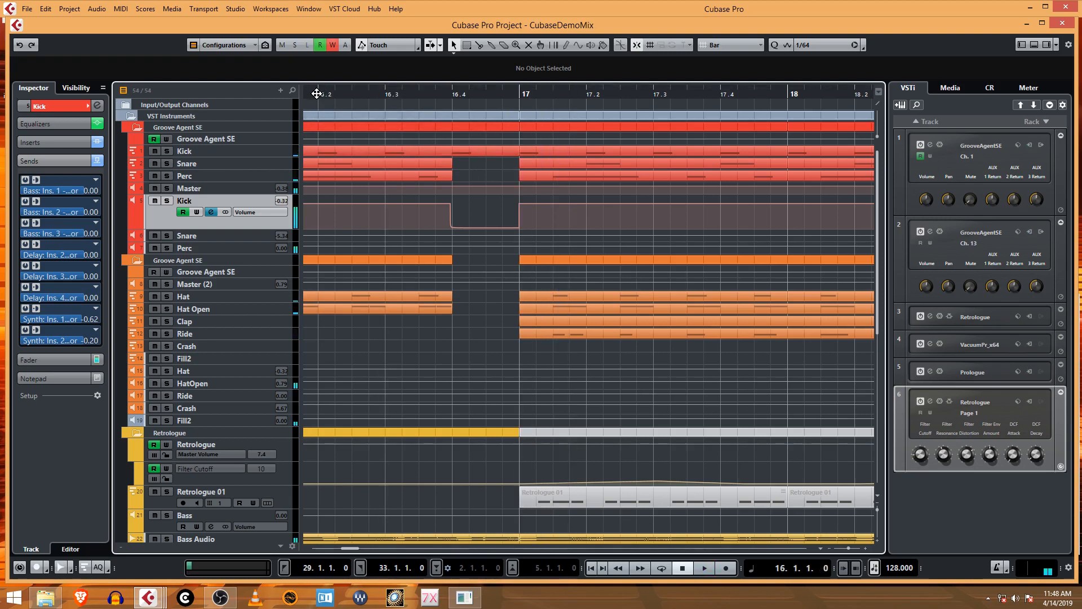
mouse_move(382, 92)
left_mouse_down()
mouse_move(379, 48)
mouse_move(367, 87)
mouse_move(393, 98)
left_mouse_up()
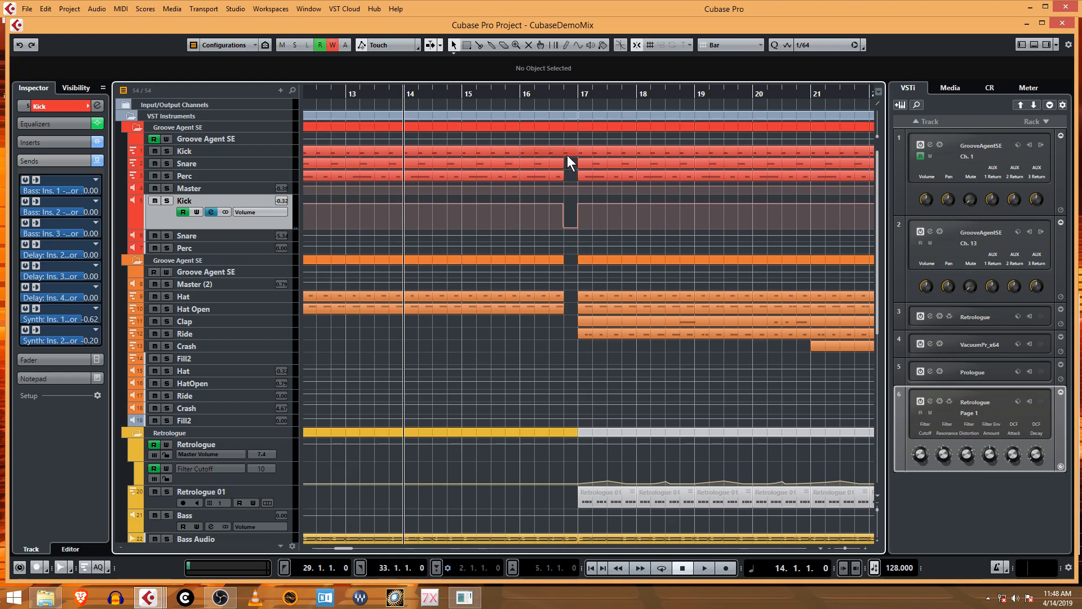
key("space")
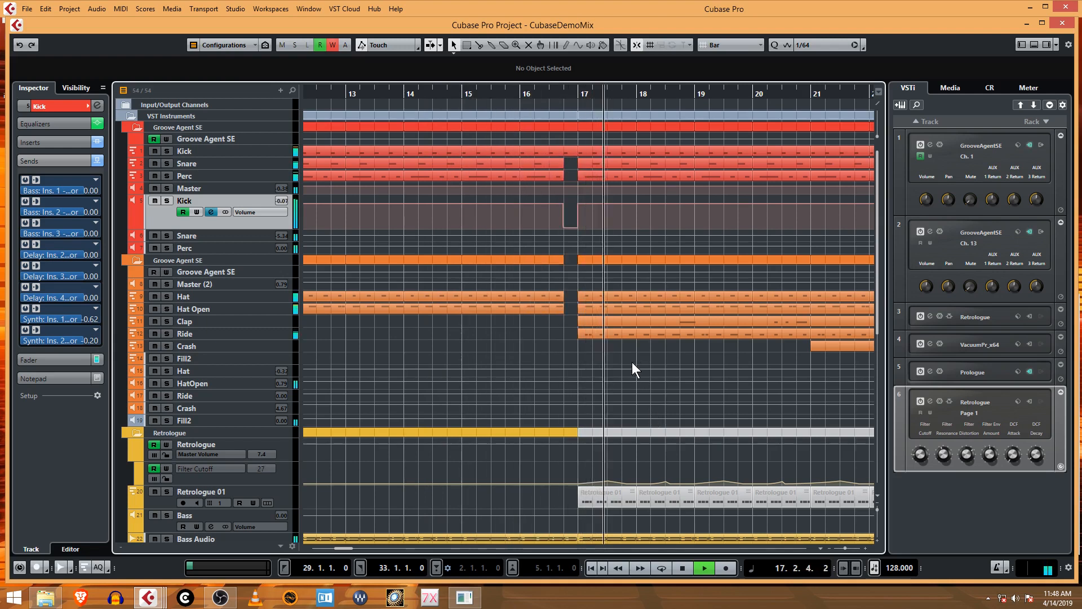
key("space")
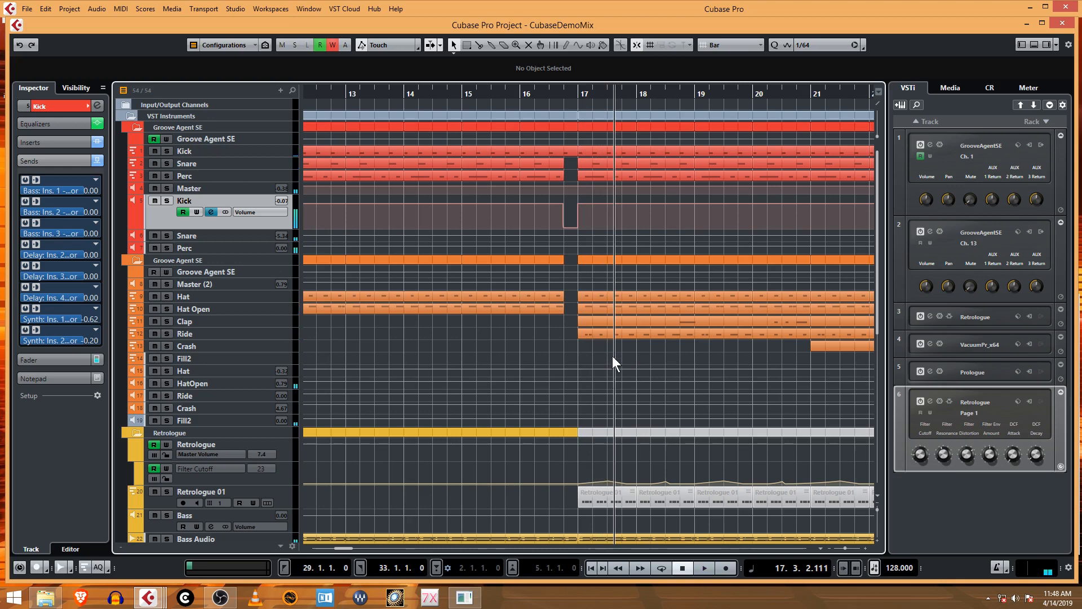
Step: Replay the break from bar 16 and check which tracks further down the arrangement sound while the drums are out
scroll(698, 333, "down", 4)
scroll(697, 344, "up", 2)
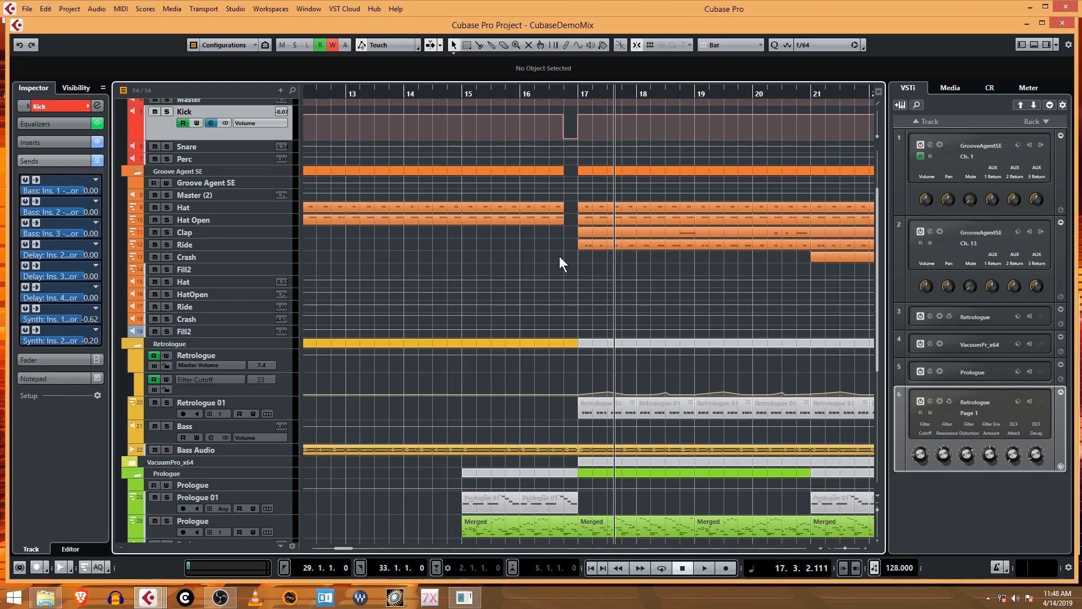
scroll(559, 256, "up", 2)
left_click(517, 93)
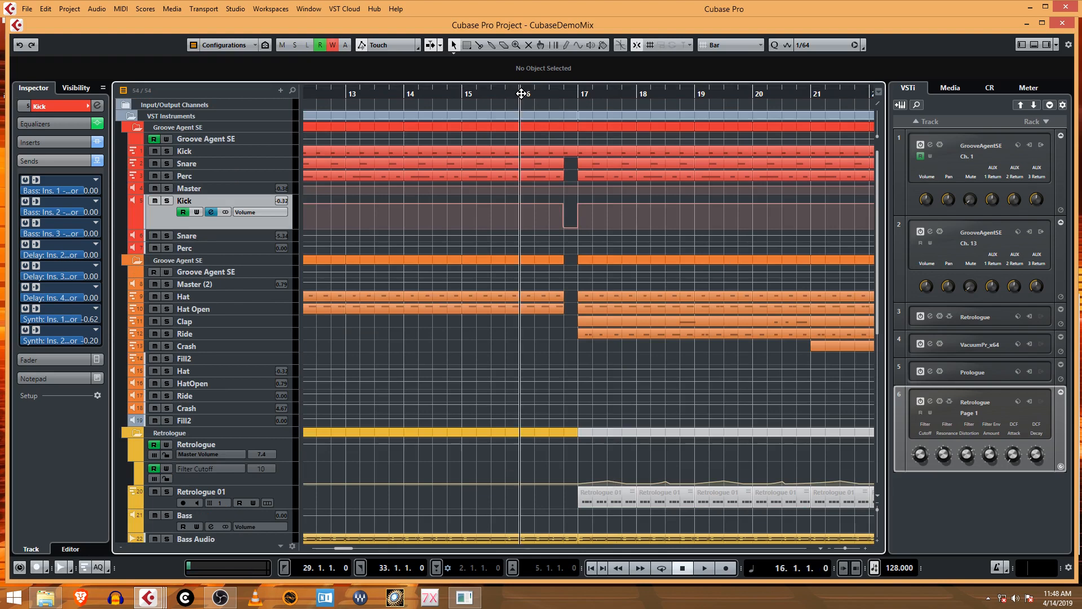
key("space")
scroll(607, 269, "down", 4)
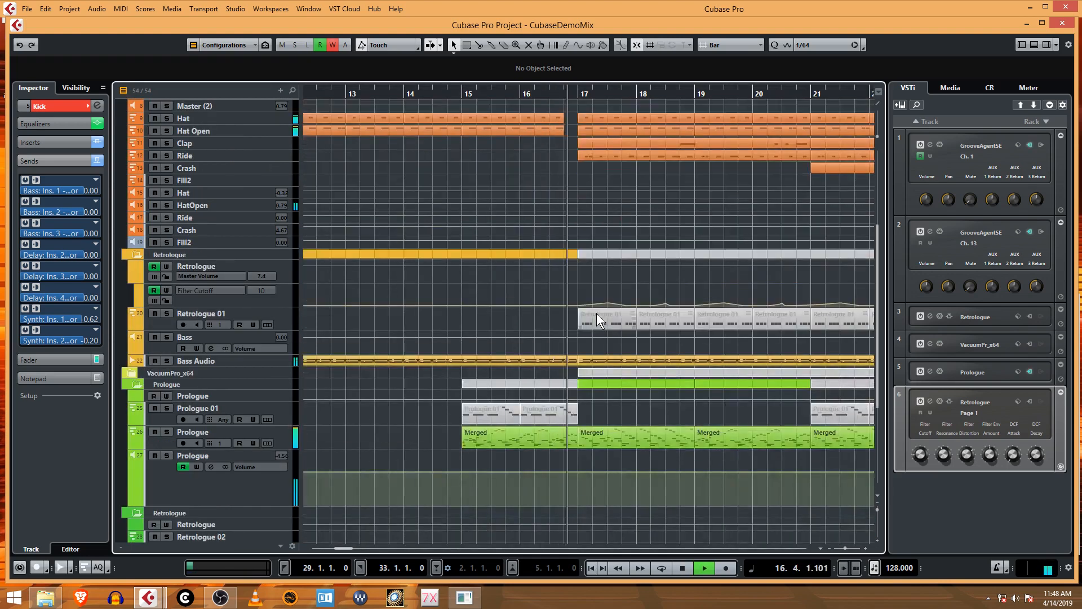
scroll(551, 305, "up", 4)
key("space")
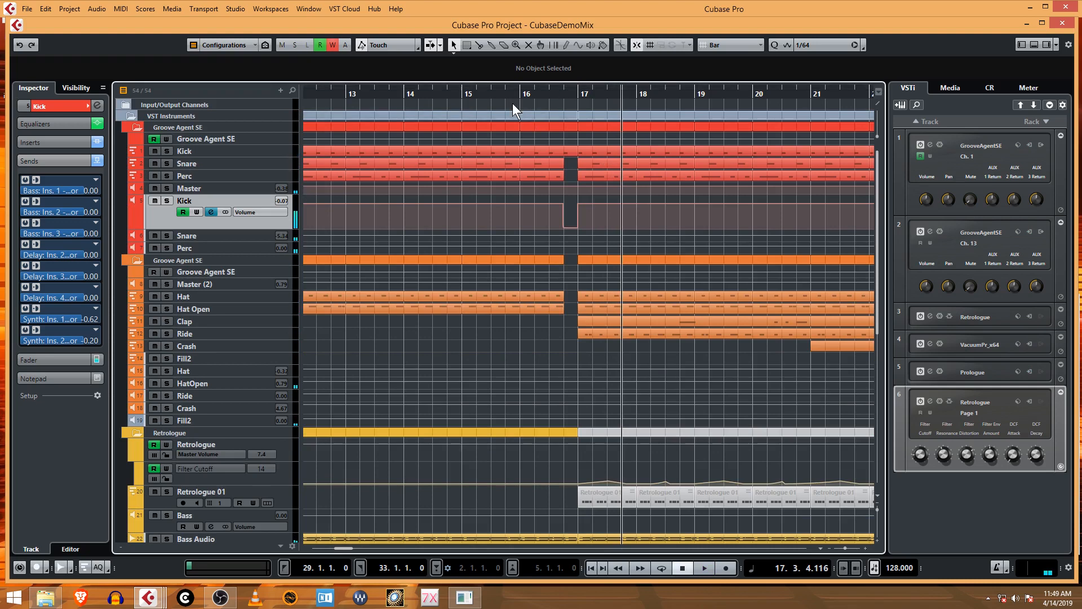
Step: Play from bar 31 to bar 34 to hear the Kick continue through the second drum break
left_click_drag(519, 97, 518, 76)
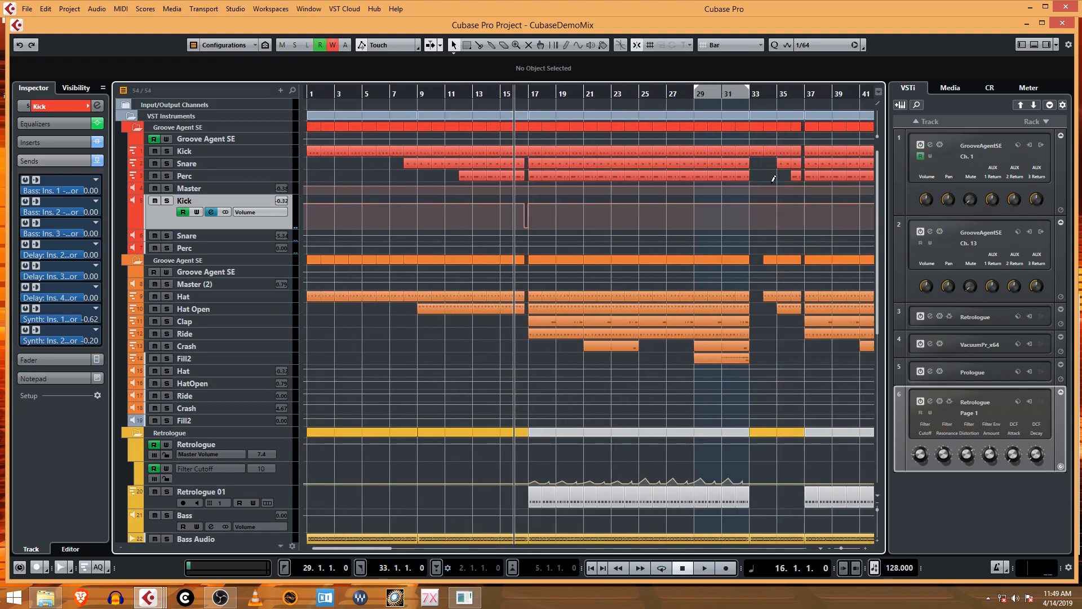
left_click(726, 94)
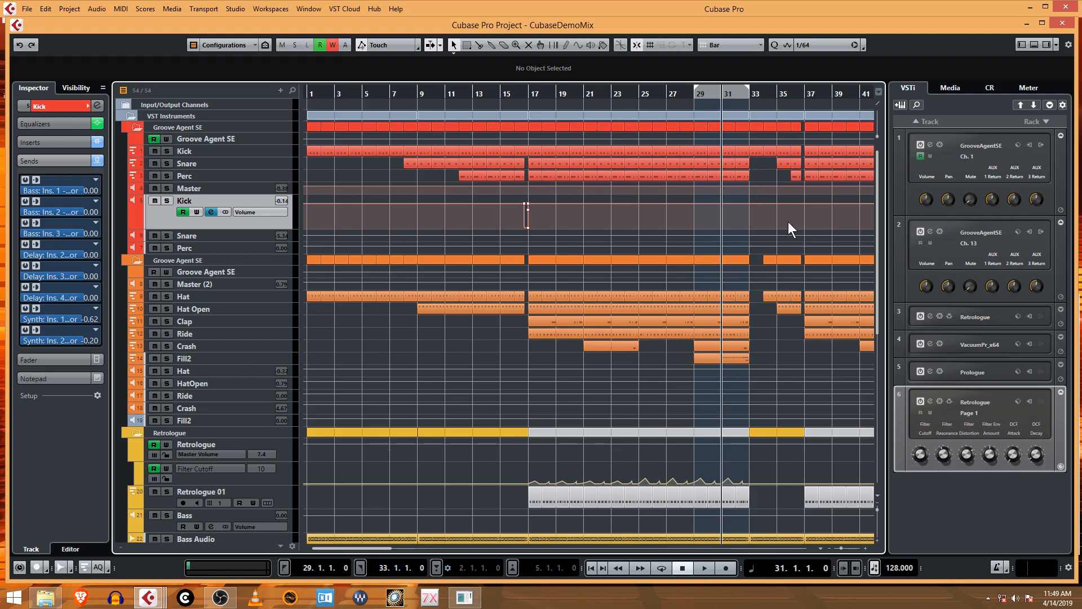
key("space")
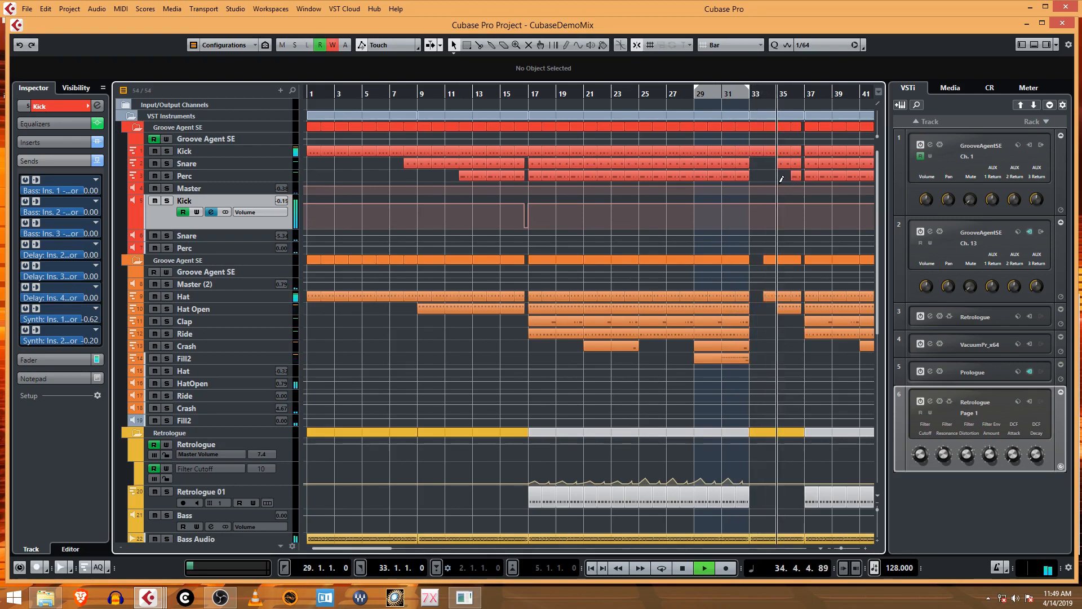
key("space")
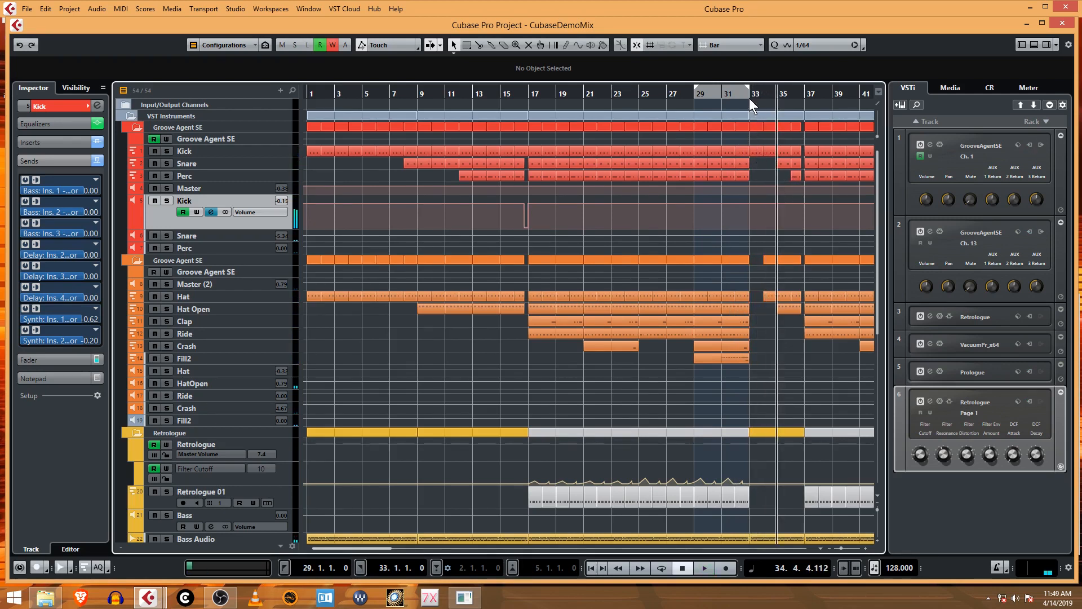
Step: Add a square dip to the Kick volume automation that silences bar 33 and returns to -0.07 at bar 34
left_click_drag(749, 99, 748, 114)
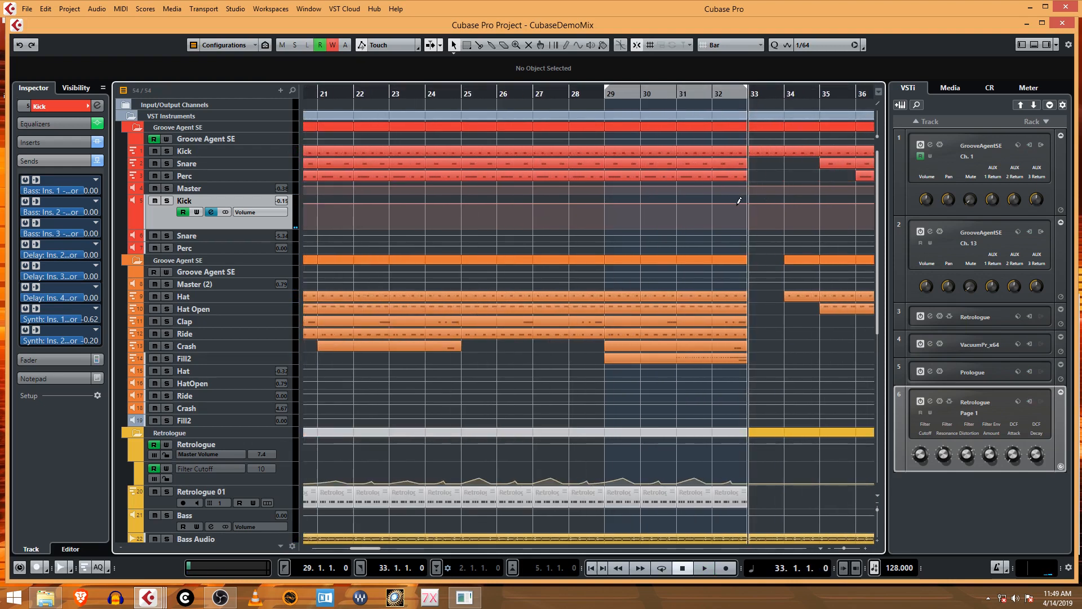
left_click_drag(744, 200, 793, 197)
left_click(784, 228)
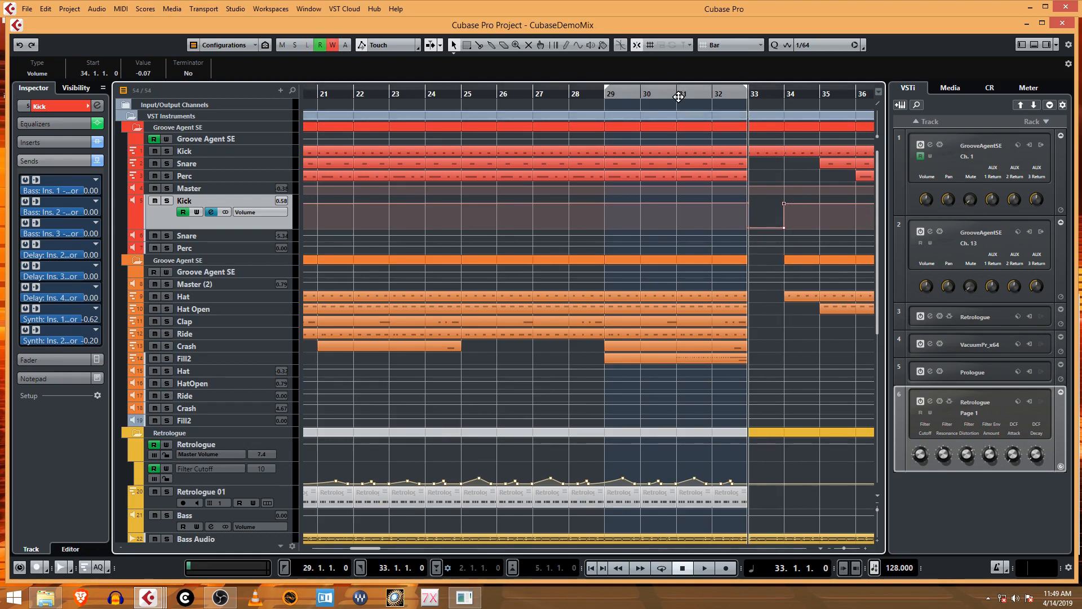
Step: Play from bar 29 past bar 35 with auto-scroll toggled to hear the new Kick dropout
left_click(610, 95)
key("space")
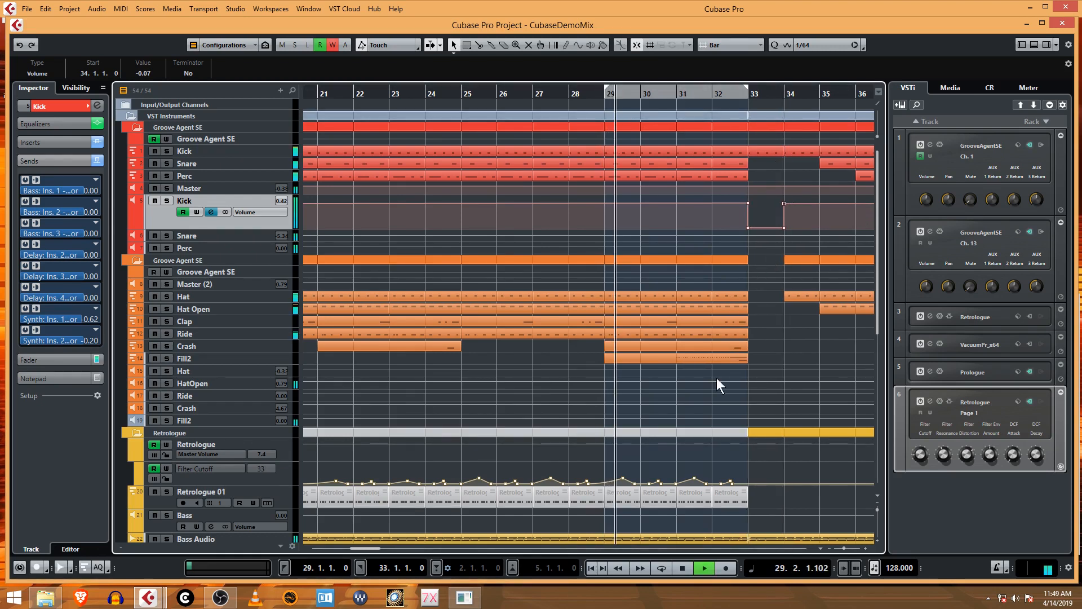
key("f")
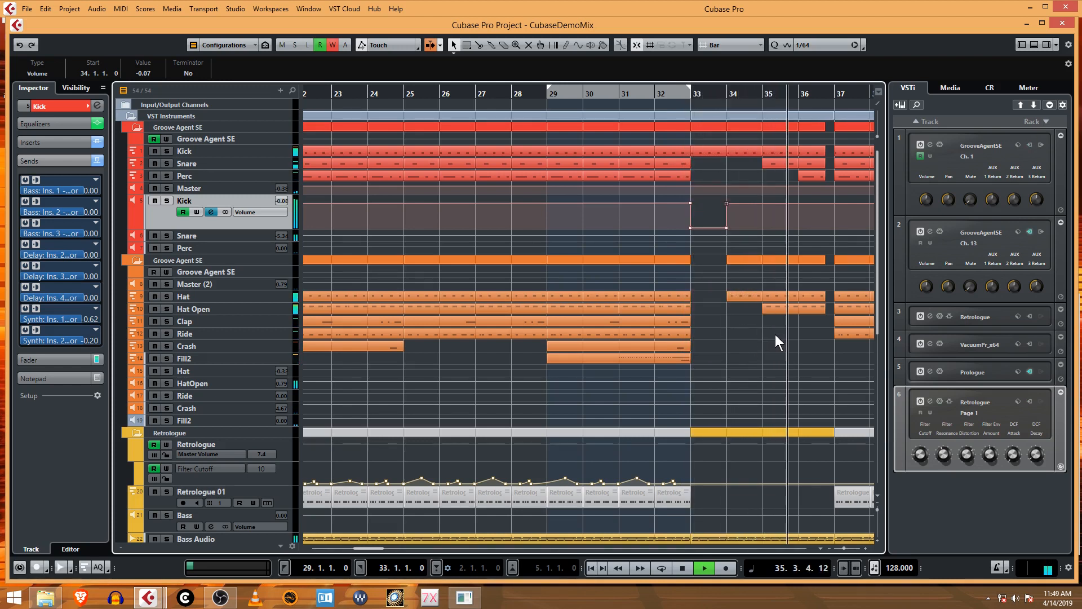
key("space")
Step: Examine the full arrangement from start to end, including the volume automation on the Kick and Prologue tracks
scroll(771, 336, "down", 6)
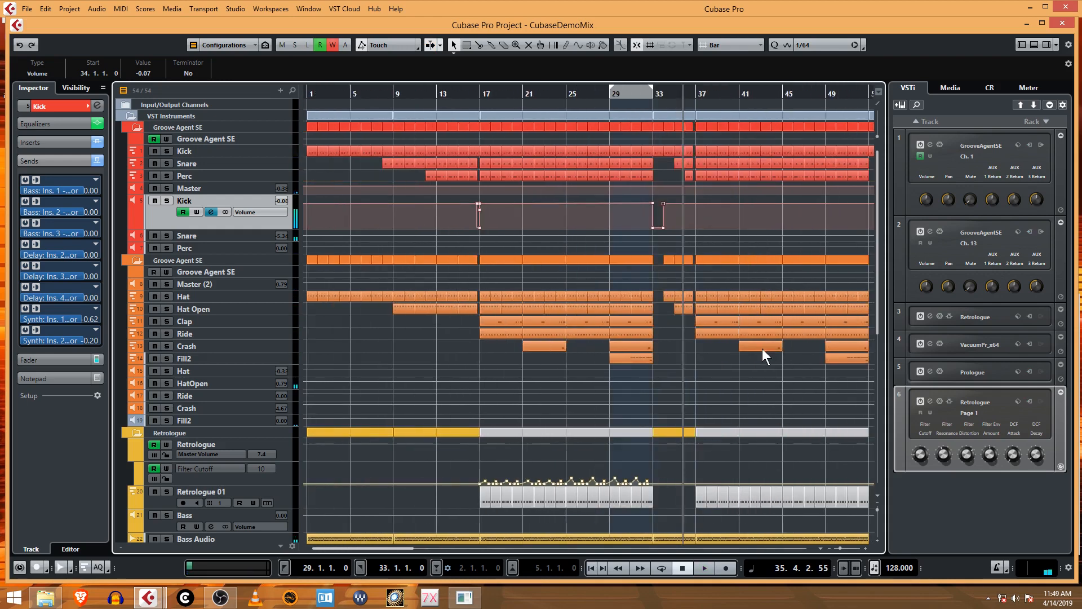
scroll(773, 333, "right", 5)
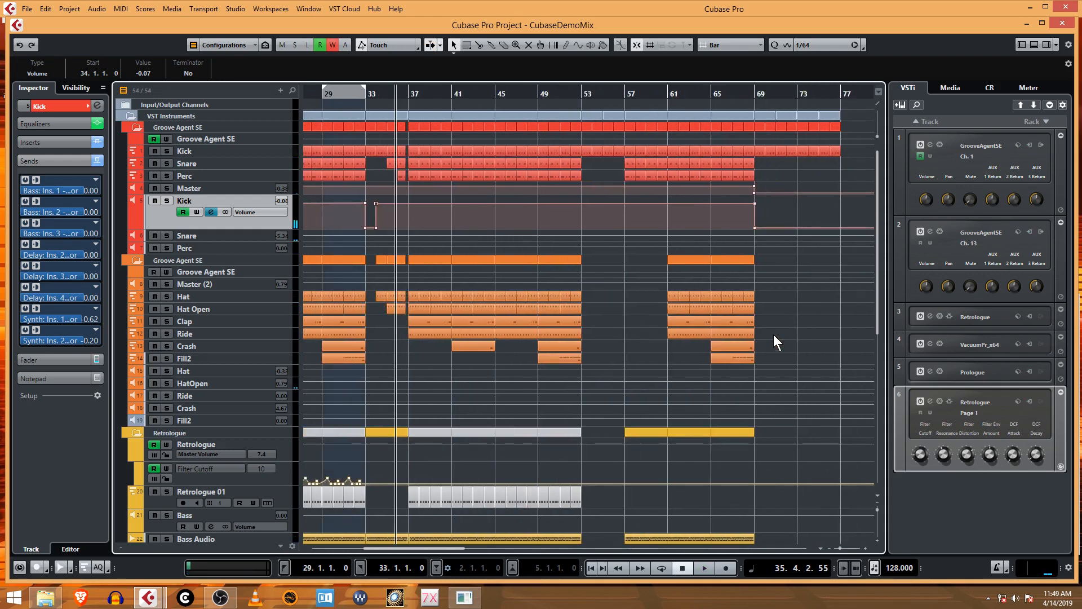
scroll(774, 336, "right", 2)
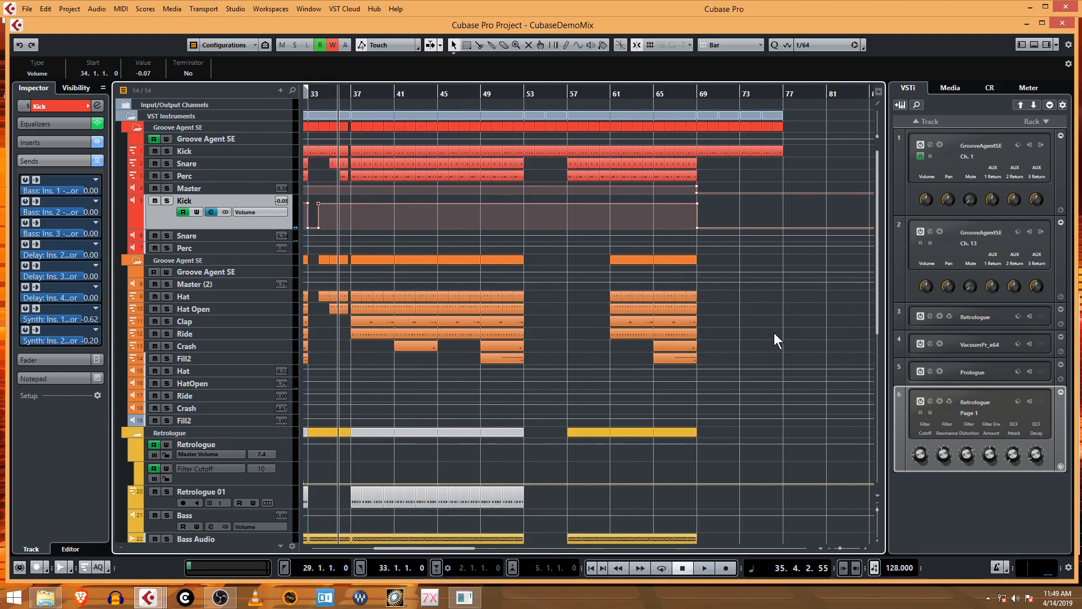
scroll(773, 333, "left", 6)
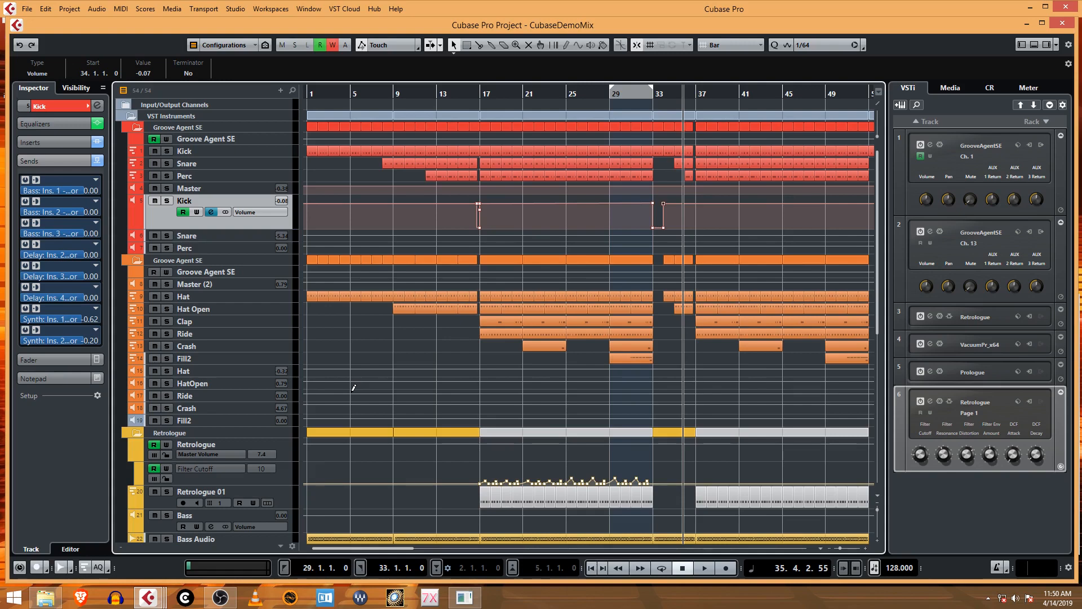
left_click_drag(512, 95, 518, 75)
scroll(709, 166, "down", 5)
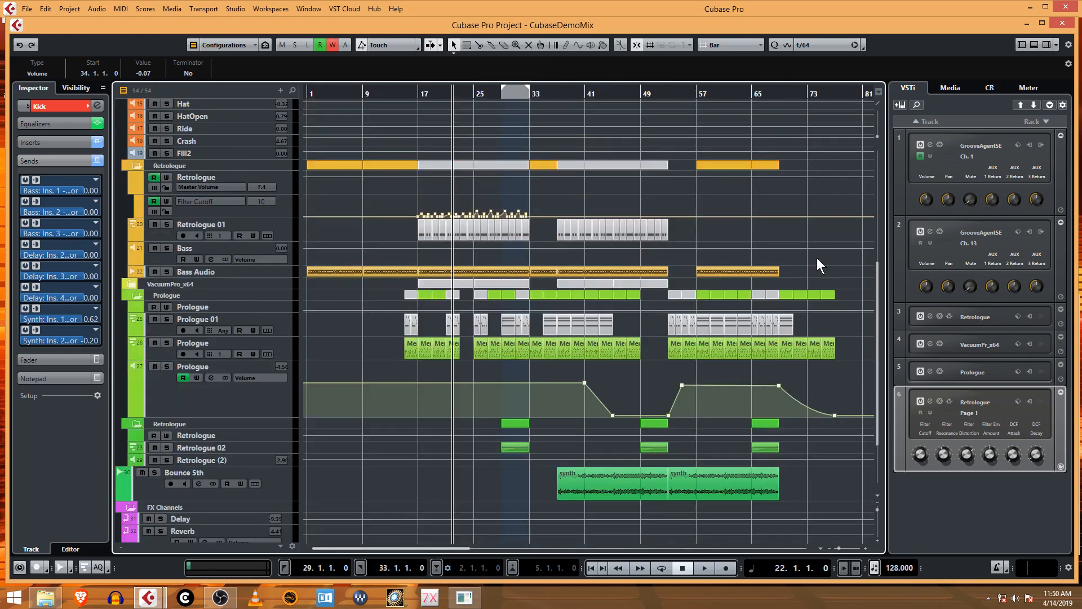
scroll(817, 258, "up", 8)
scroll(817, 259, "down", 5)
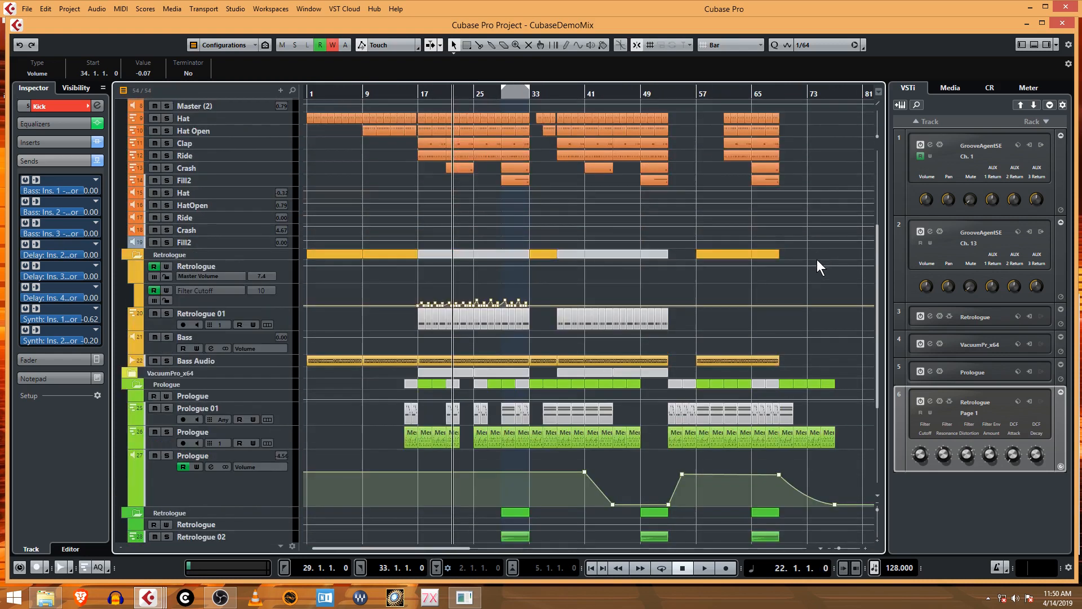
Step: Place the cursor at bar 81, past the end of the arrangement, and check the Length value in Project Setup
left_click(857, 97)
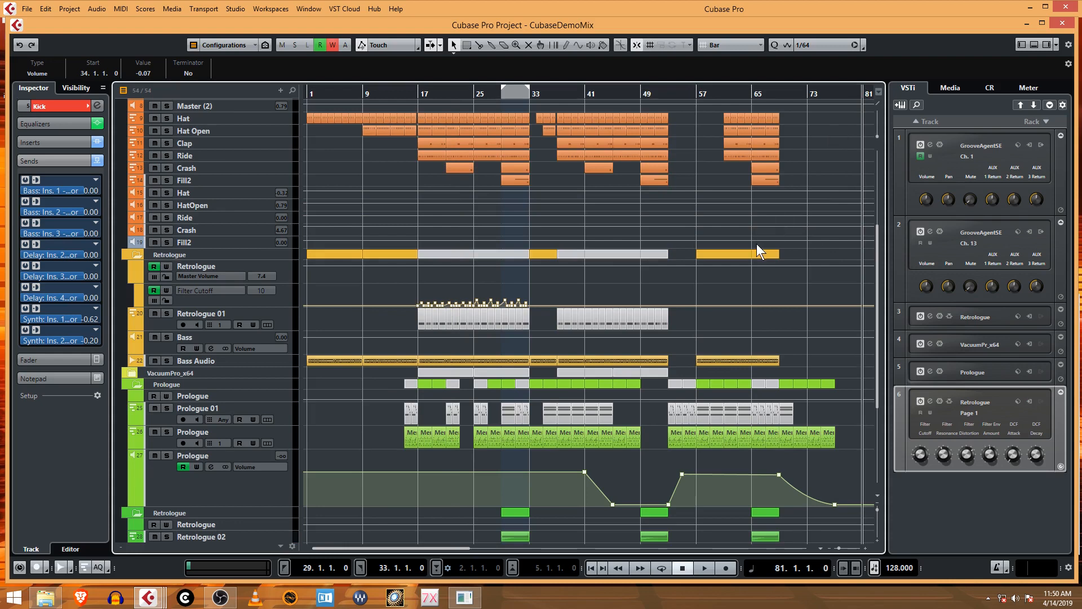
scroll(758, 242, "up", 5)
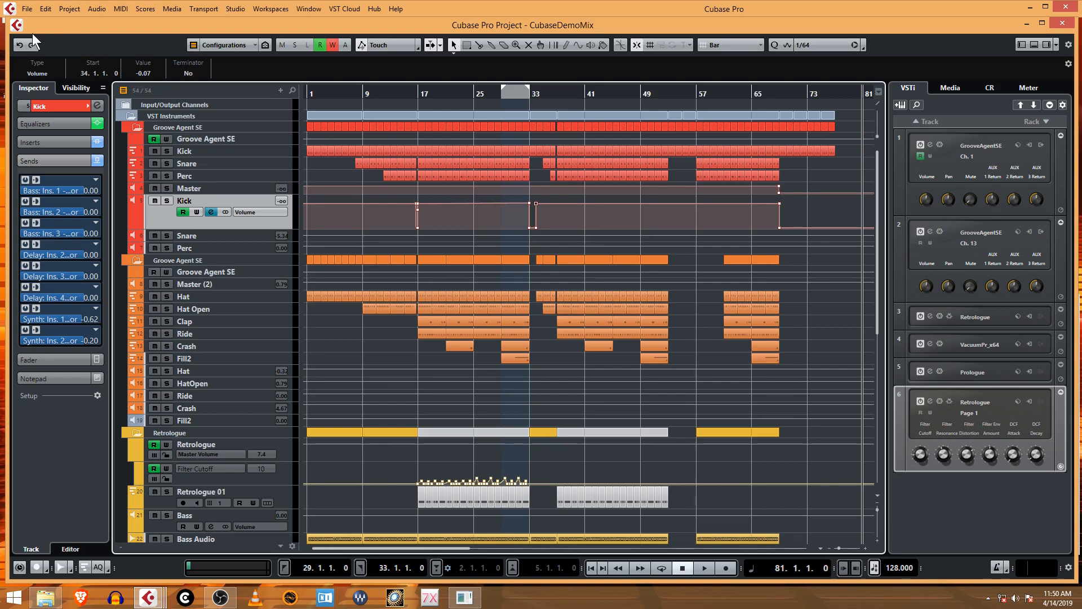
left_click(71, 9)
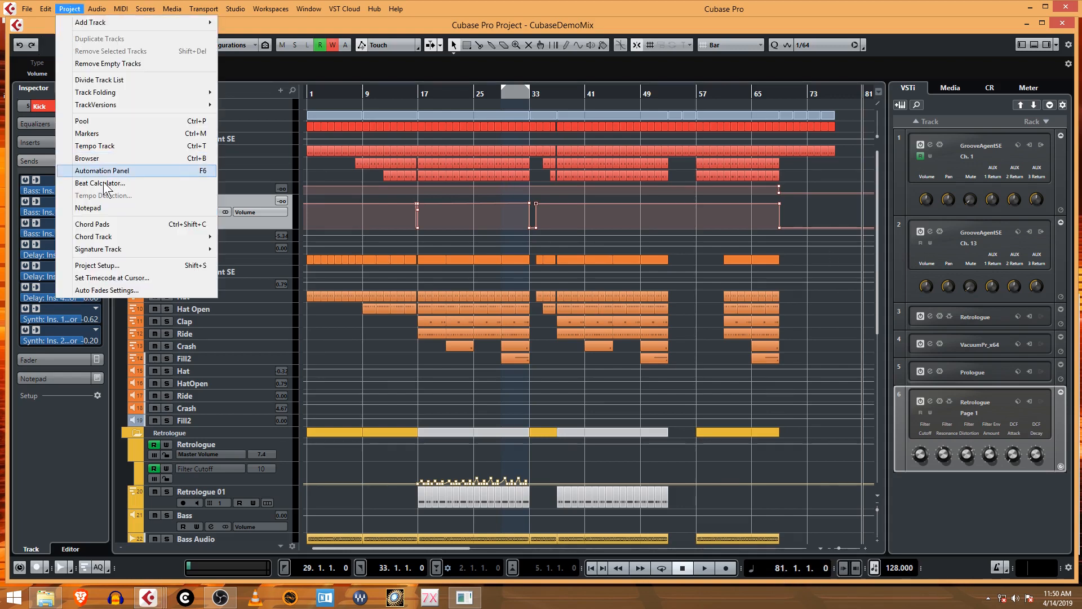
left_click(133, 264)
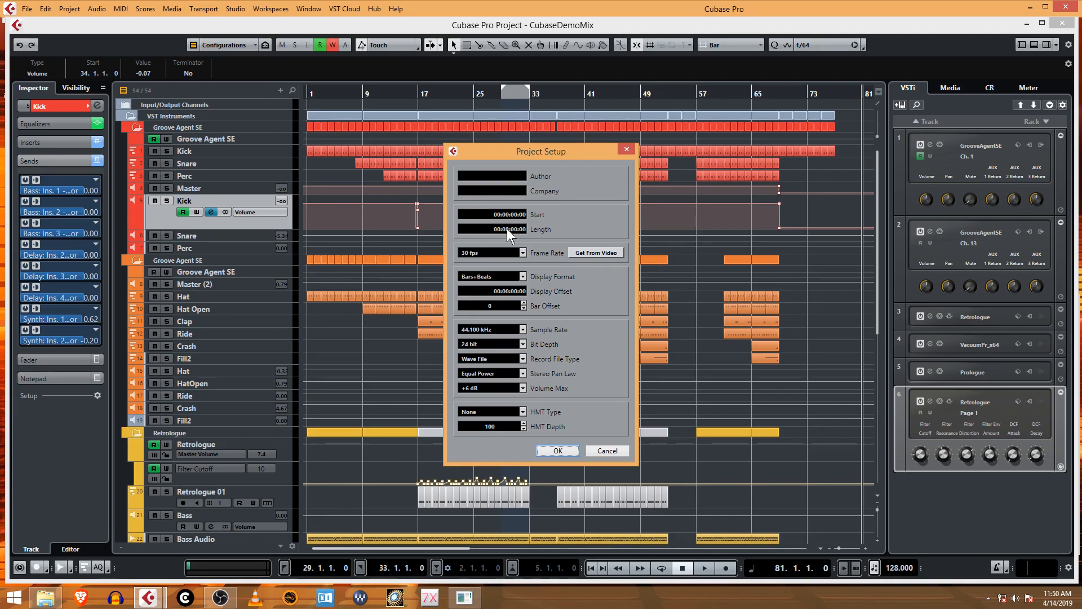
left_click(606, 450)
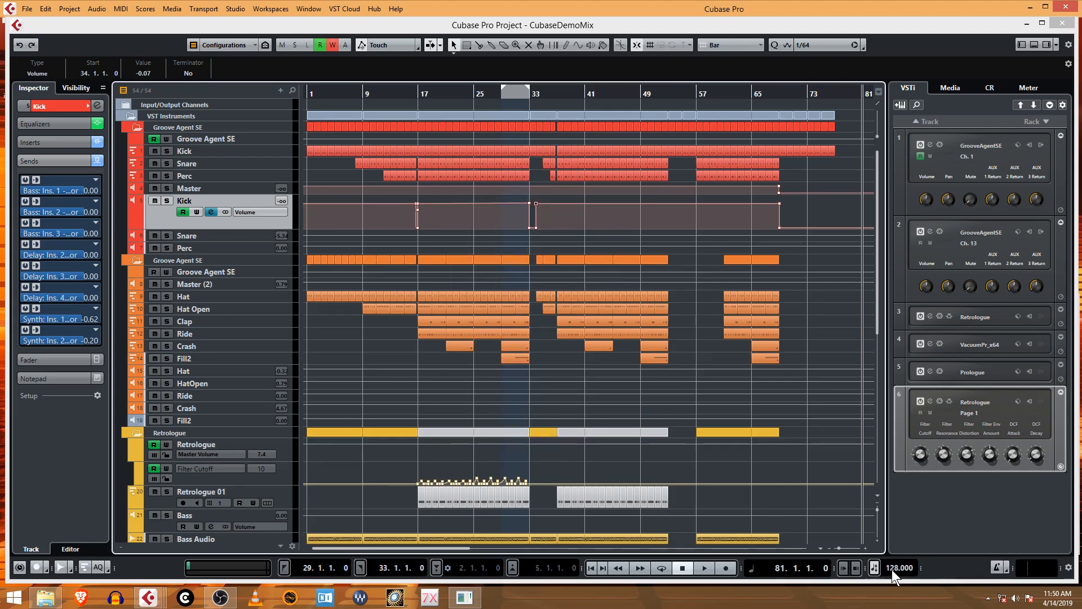
Step: Switch the time display to Seconds to read the bar 81 position as a time
left_click(874, 569)
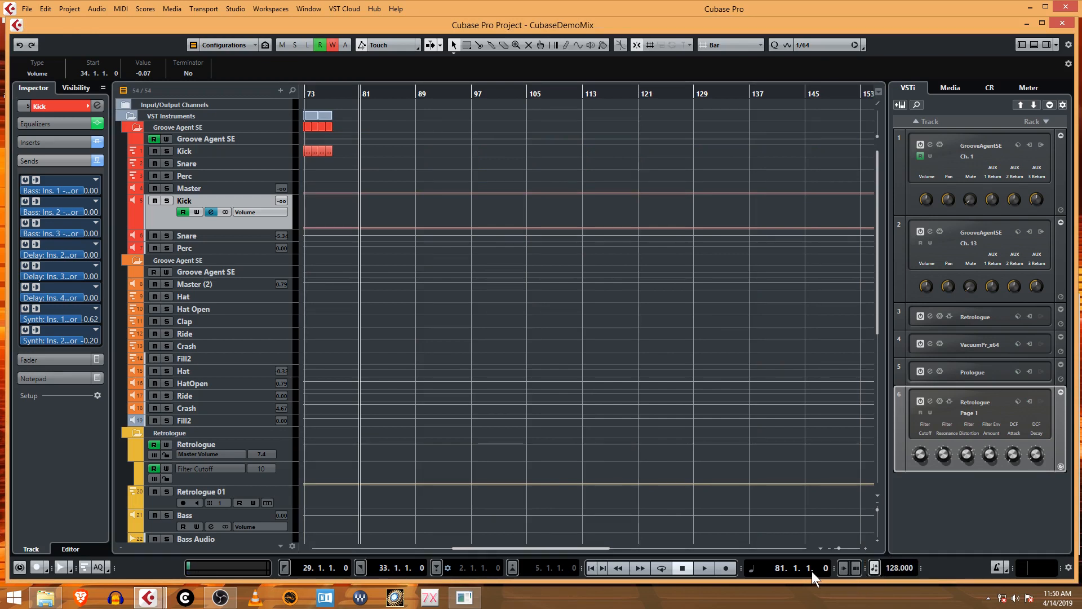
left_click(751, 568)
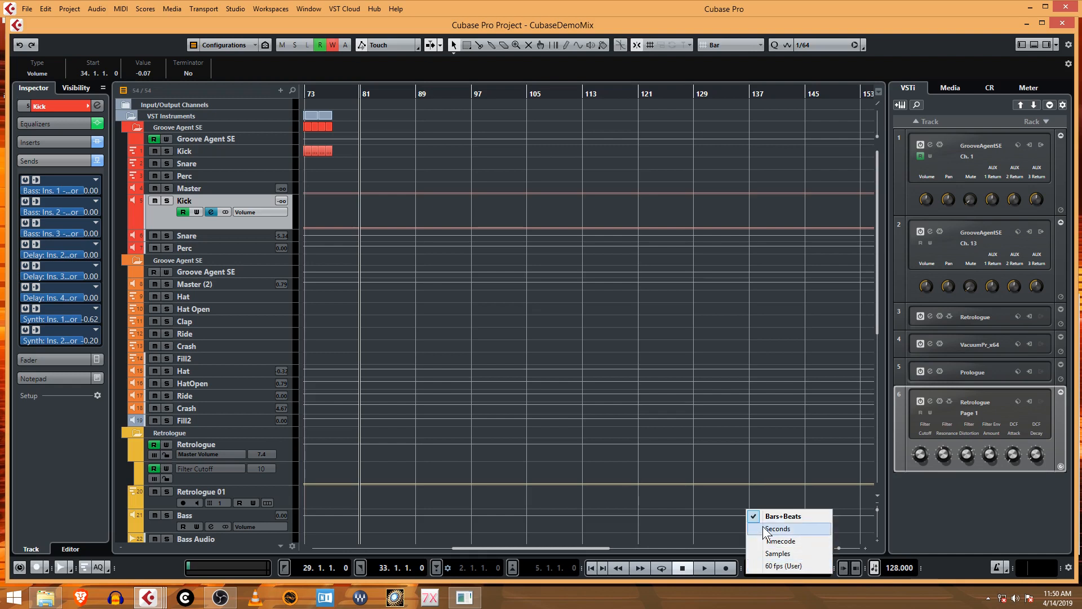
left_click(785, 530)
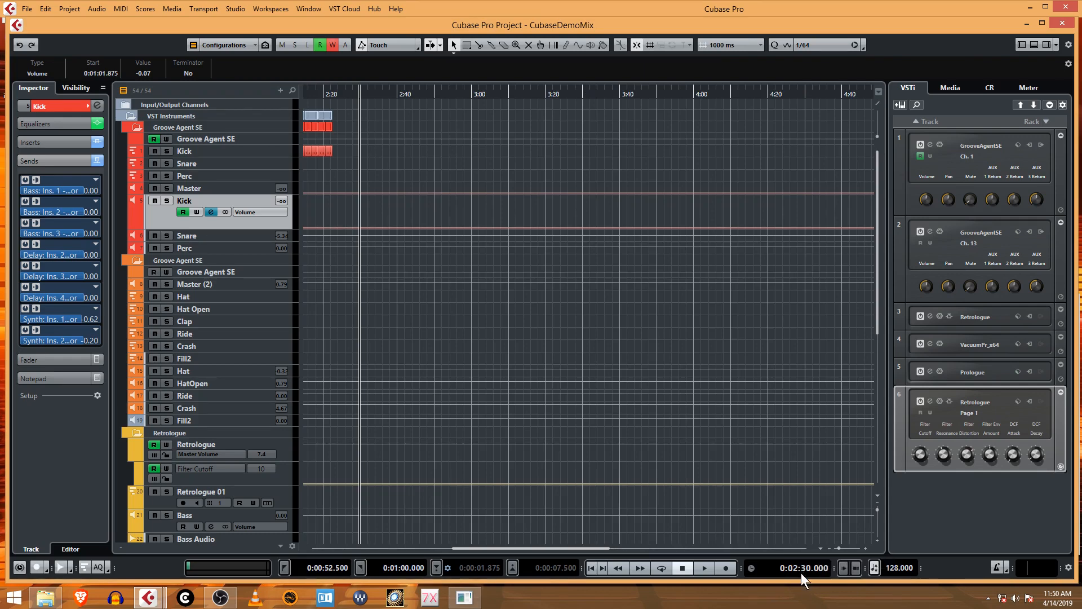
Step: Shorten the project length in Project Setup to just past the last events, and check the new project end on the ruler
left_click(62, 9)
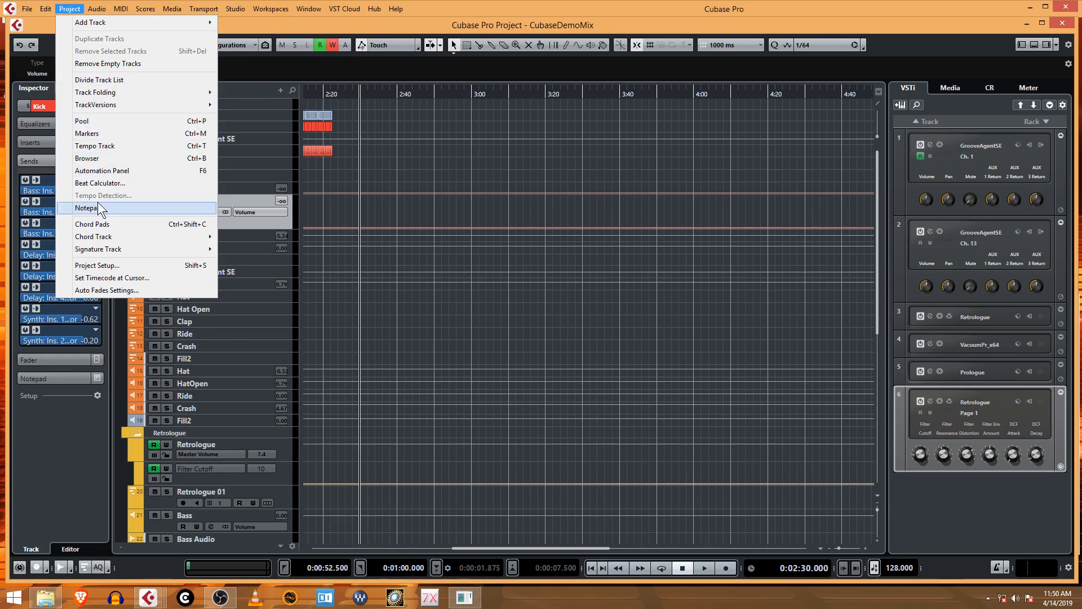
left_click(113, 265)
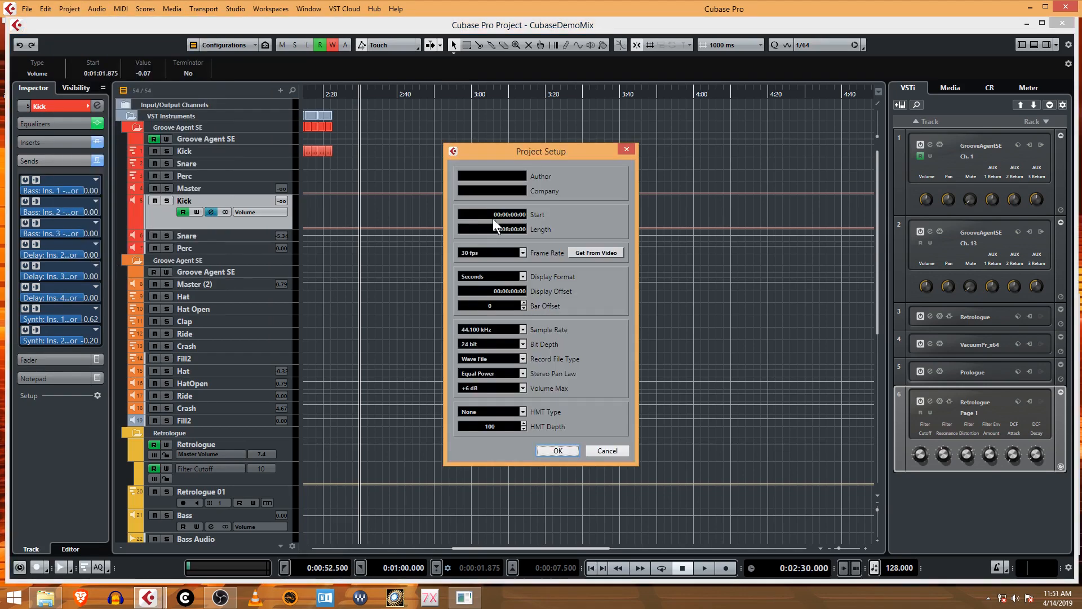
left_click(506, 231)
left_click(557, 451)
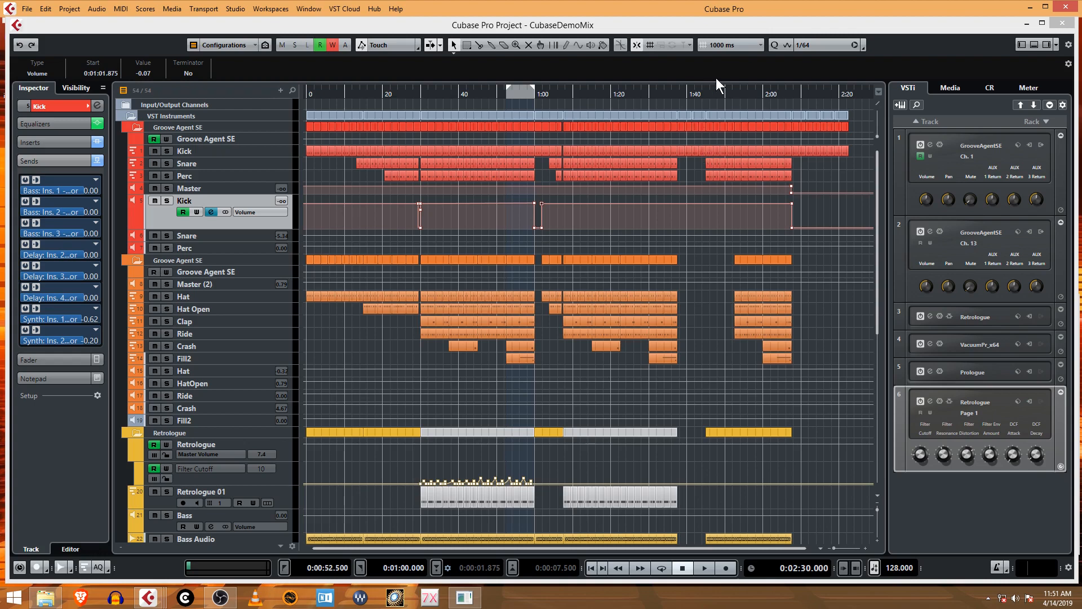
left_click_drag(743, 91, 894, 93)
scroll(806, 315, "down", 5)
scroll(806, 315, "up", 5)
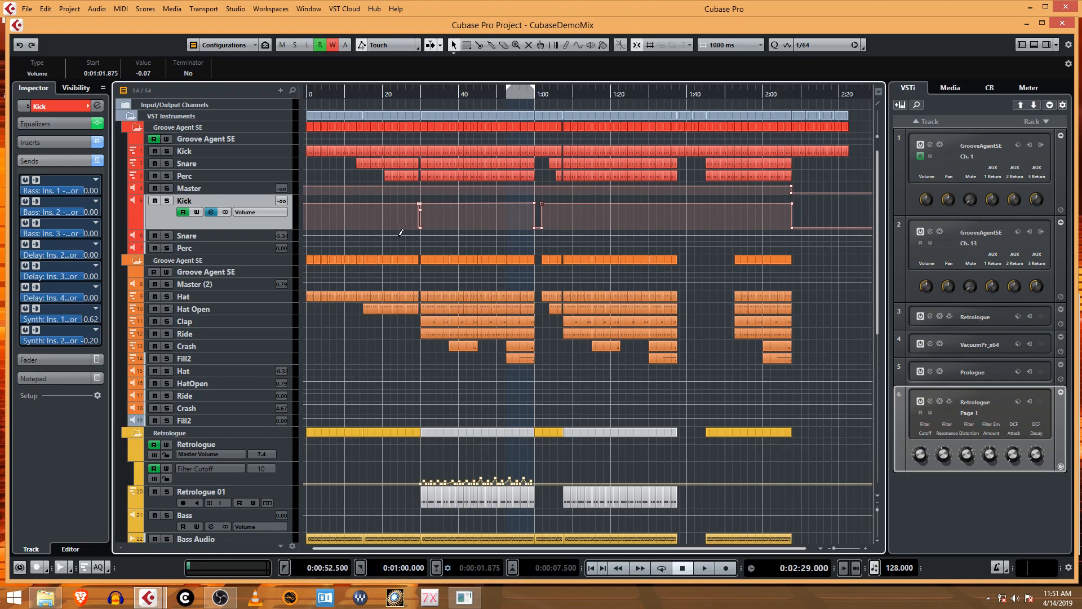
Step: Set the quantize value to 1/16 and switch the time display back to Bars+Beats
left_click(834, 44)
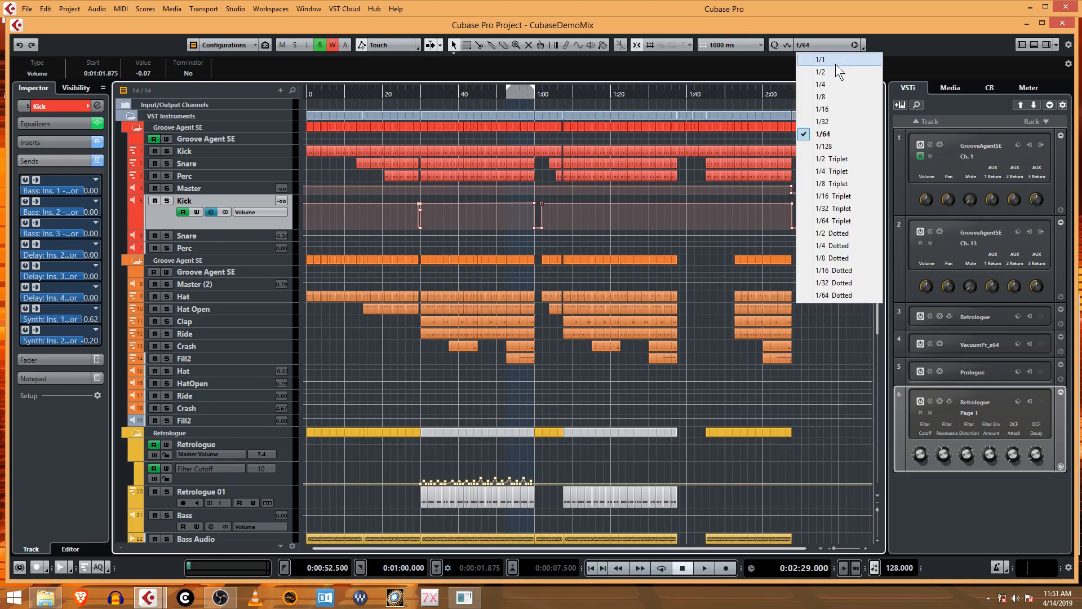
left_click(834, 110)
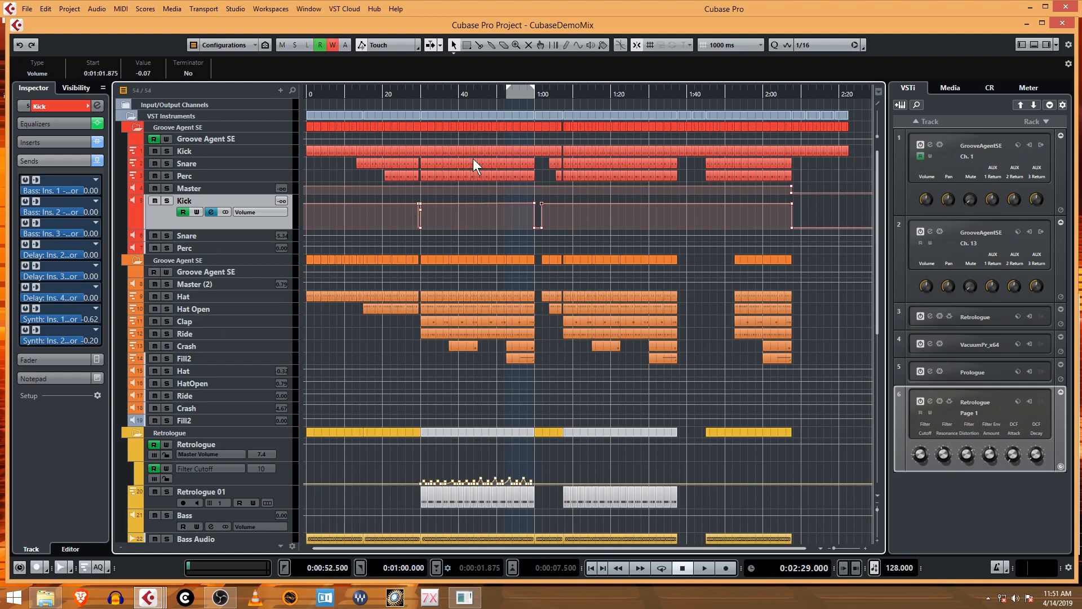
key("space")
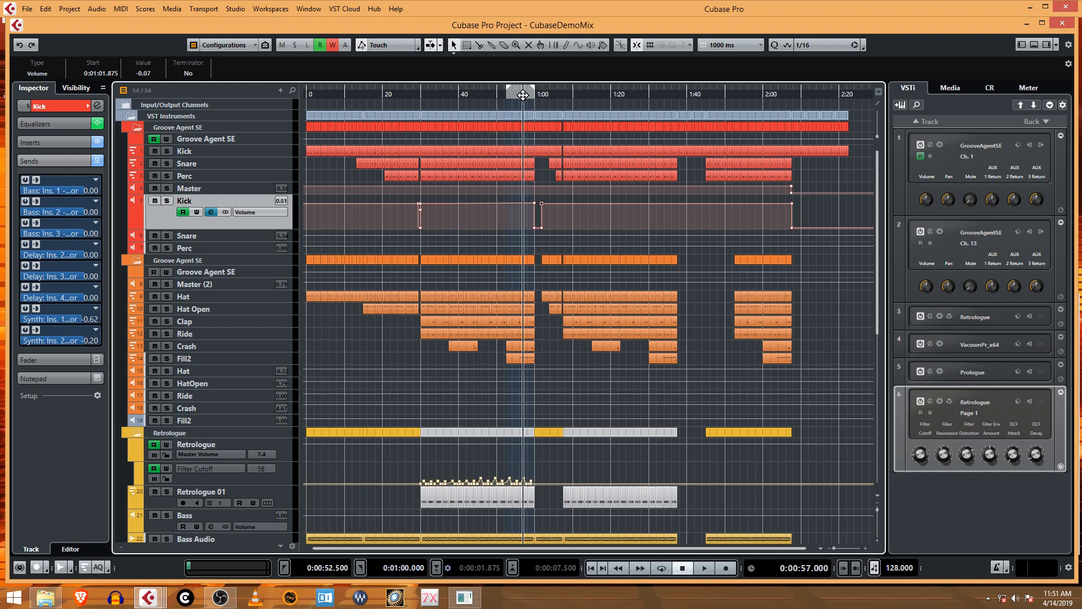
left_click(751, 568)
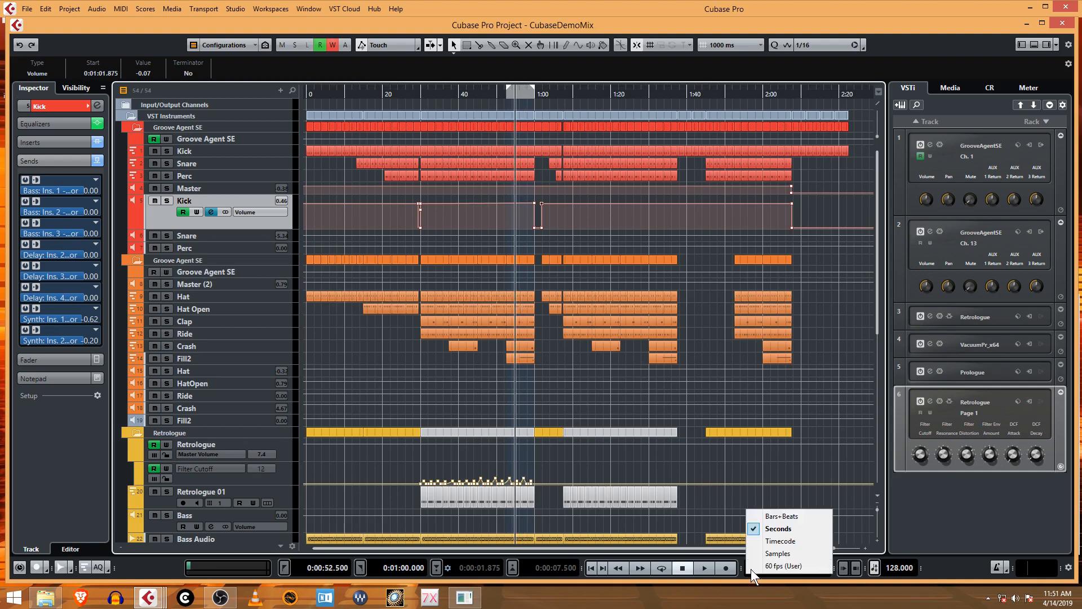
left_click(761, 515)
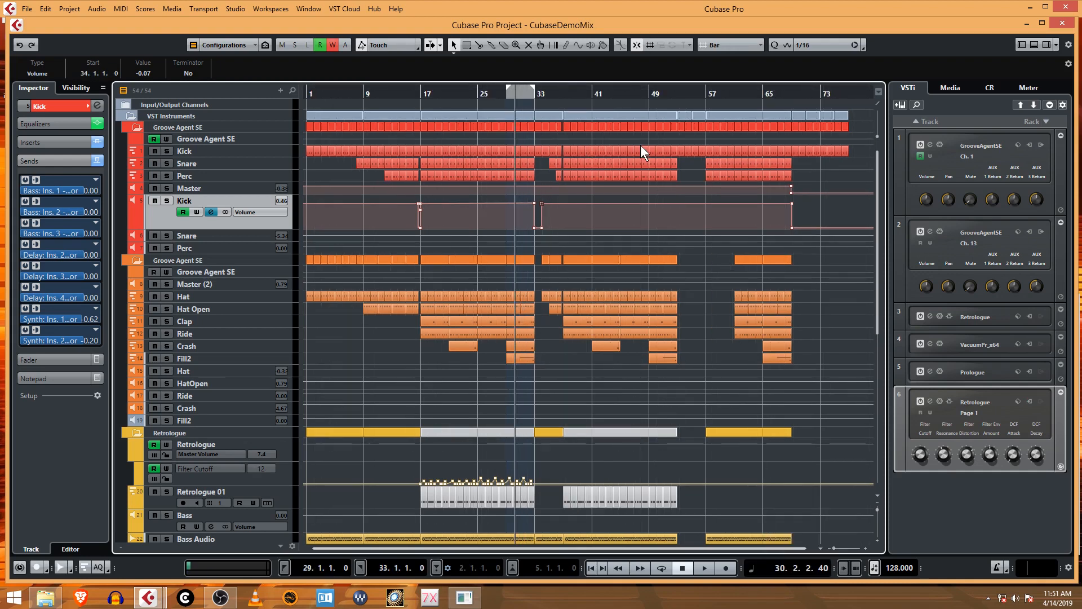
Step: Set the locators to bars 31 to 33 and examine all tracks around the transition, including the Bounce 5th synth part
left_click_drag(512, 94, 548, 111)
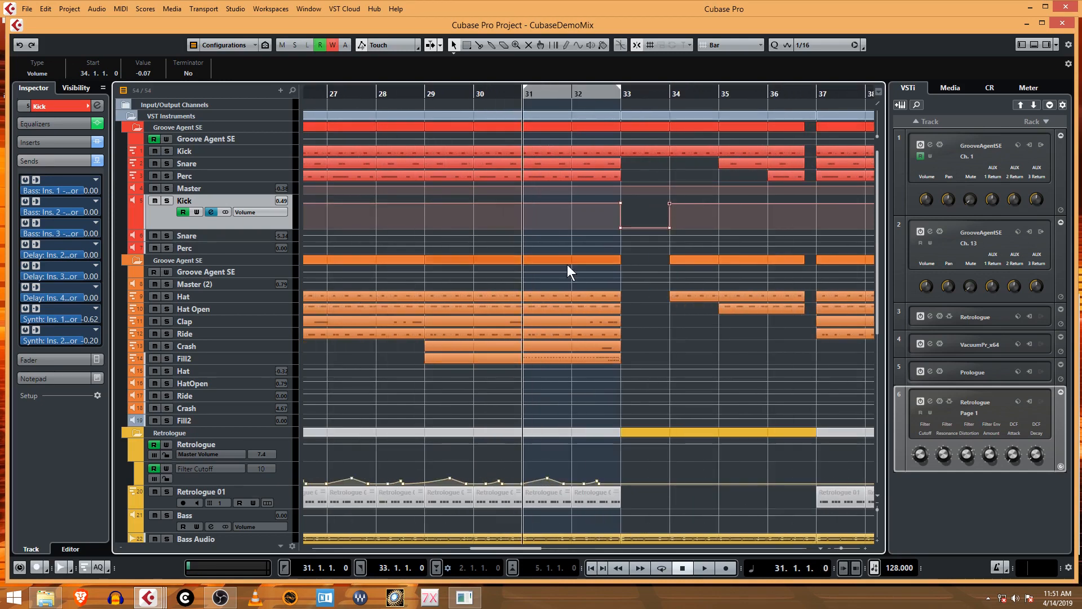
scroll(599, 372, "down", 5)
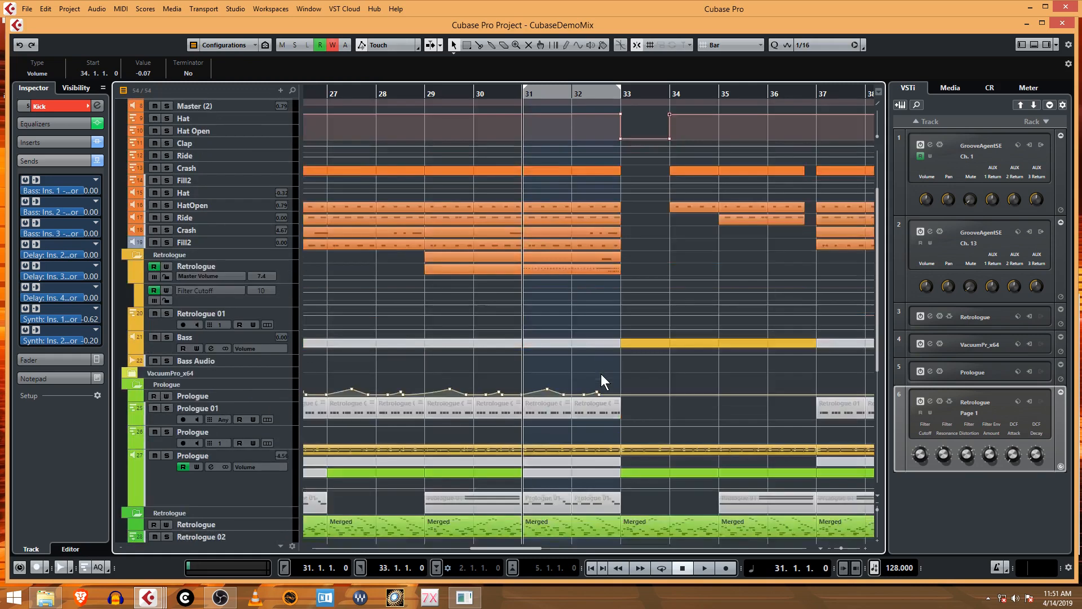
scroll(601, 374, "down", 2)
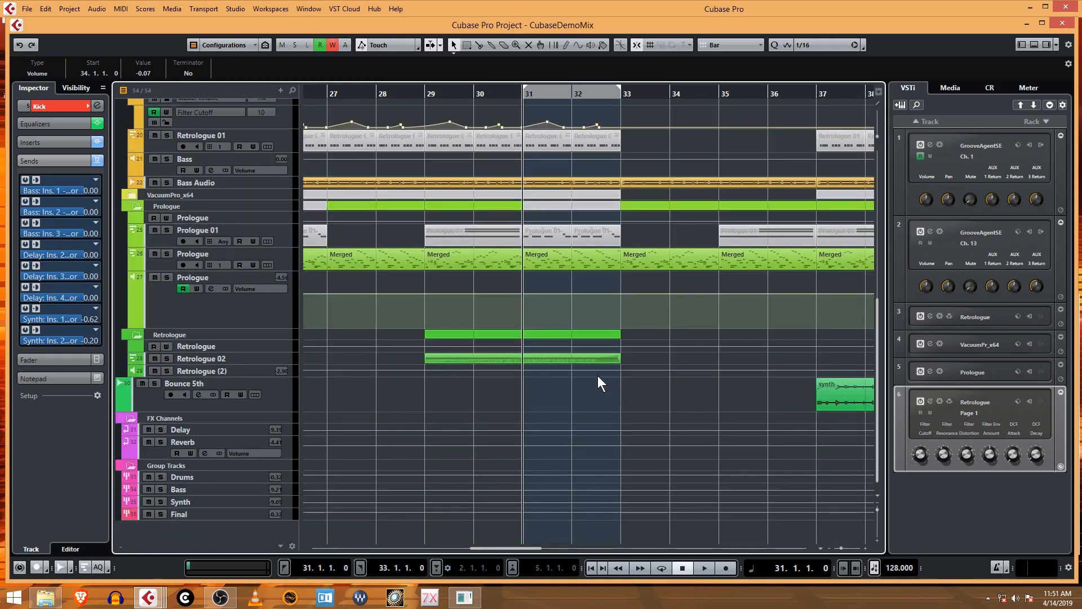
scroll(815, 396, "left", 3)
scroll(815, 397, "right", 3)
scroll(815, 397, "right", 3)
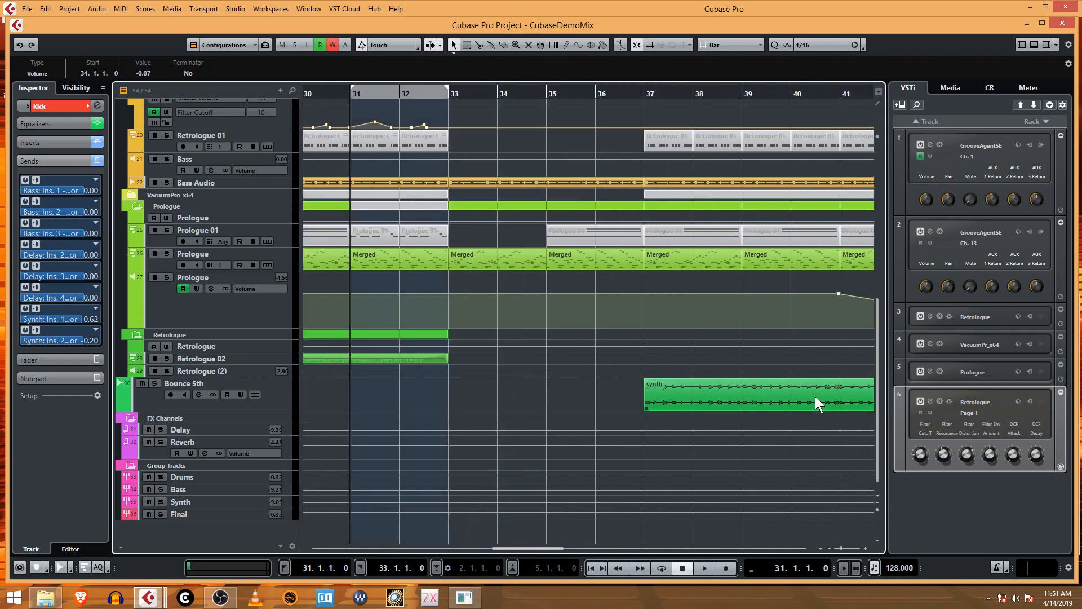
scroll(829, 387, "right", 4)
scroll(828, 388, "left", 4)
scroll(828, 387, "left", 3)
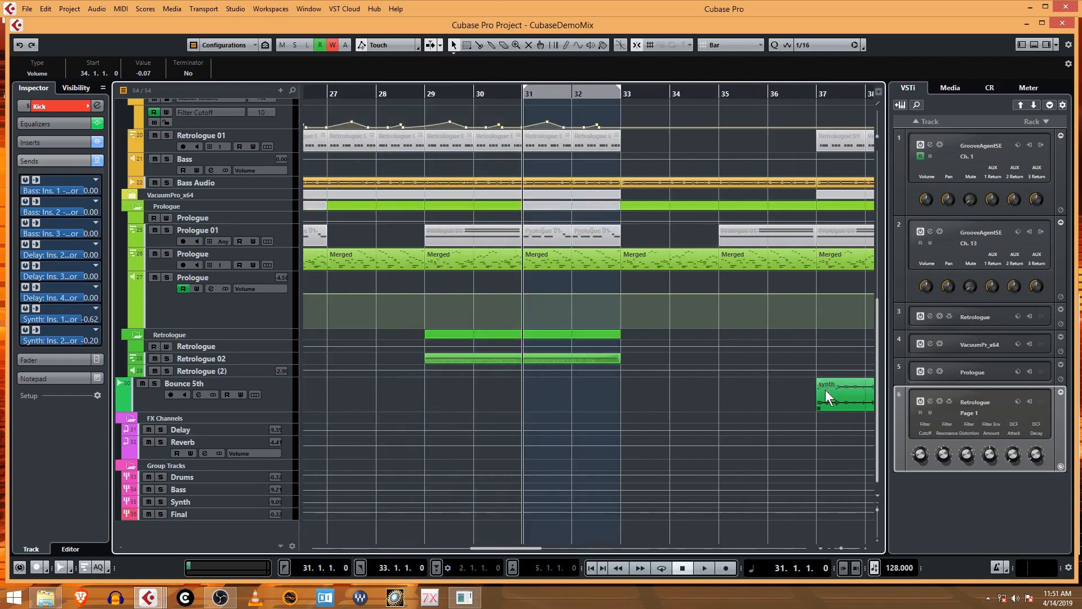
scroll(723, 359, "up", 8)
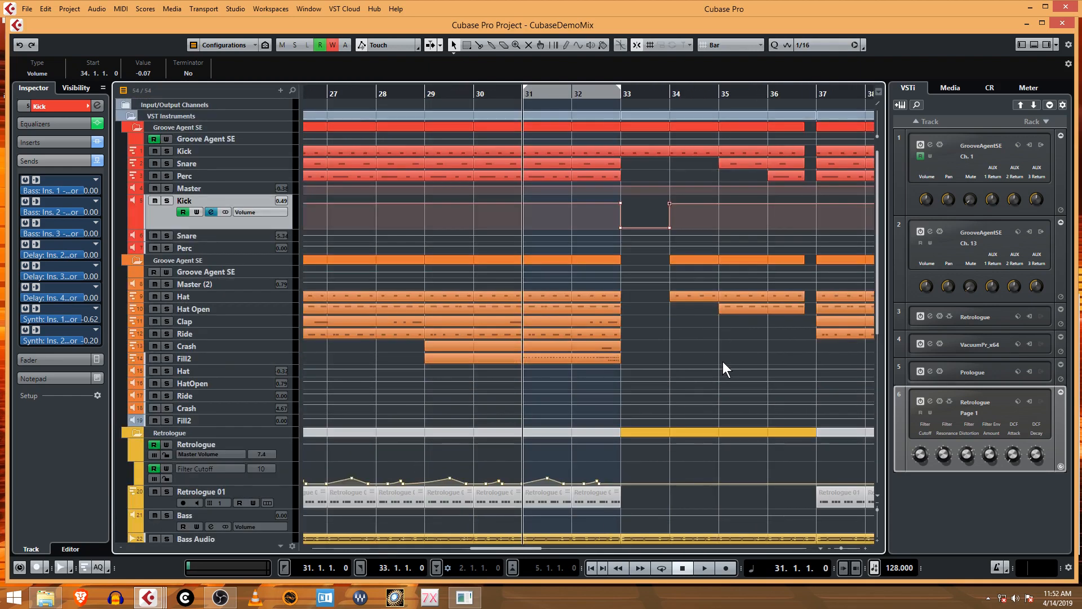
Step: Examine the whole arrangement with reduced track heights, and return the cursor to bar 31 ahead of the Kick dropout
scroll(722, 361, "down", 6)
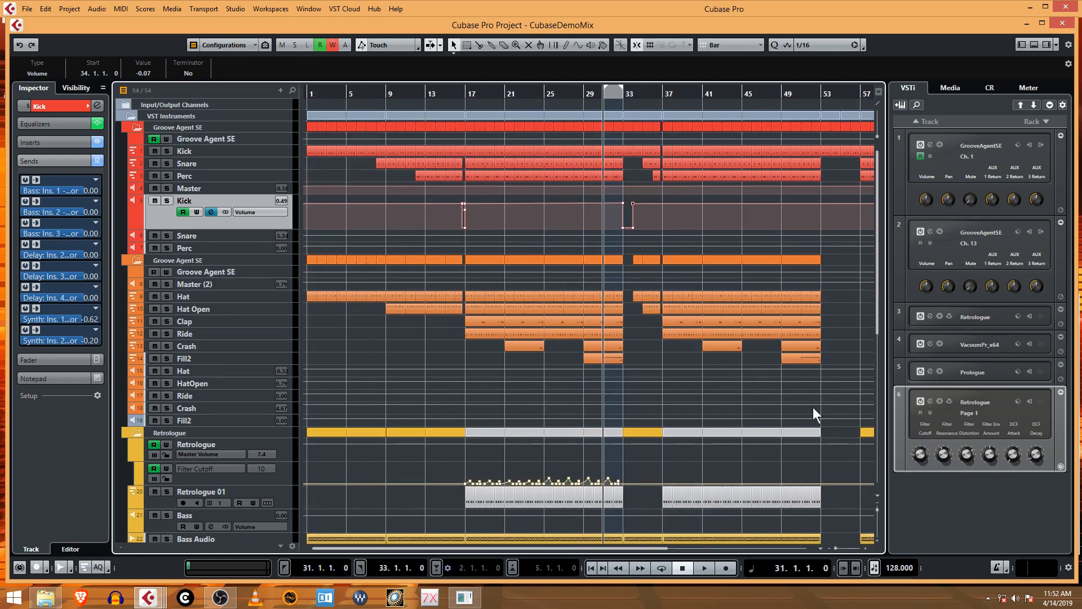
left_click(877, 502)
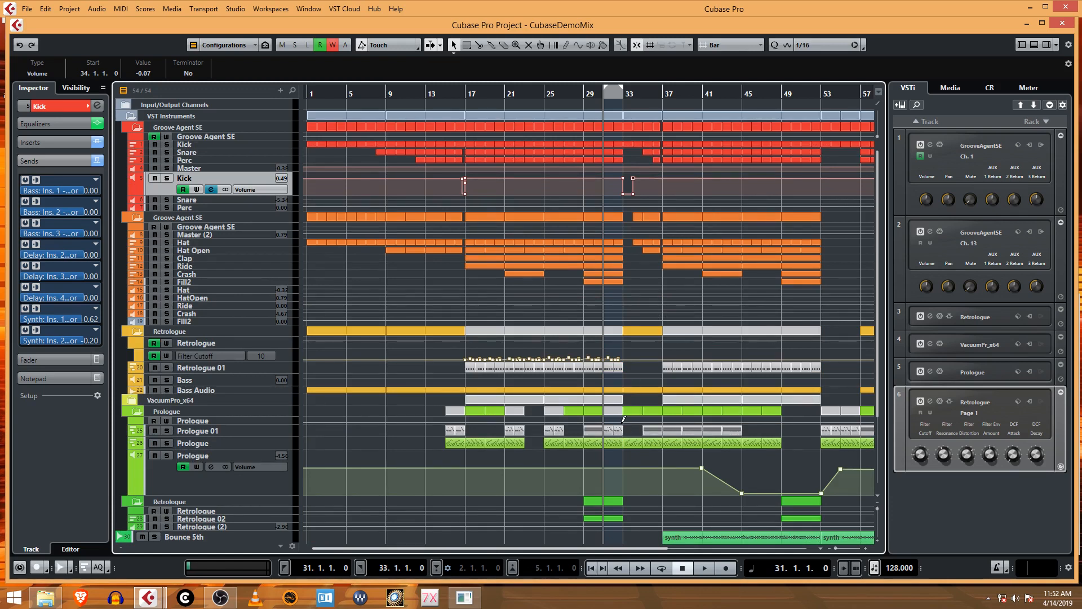
left_click_drag(576, 547, 586, 550)
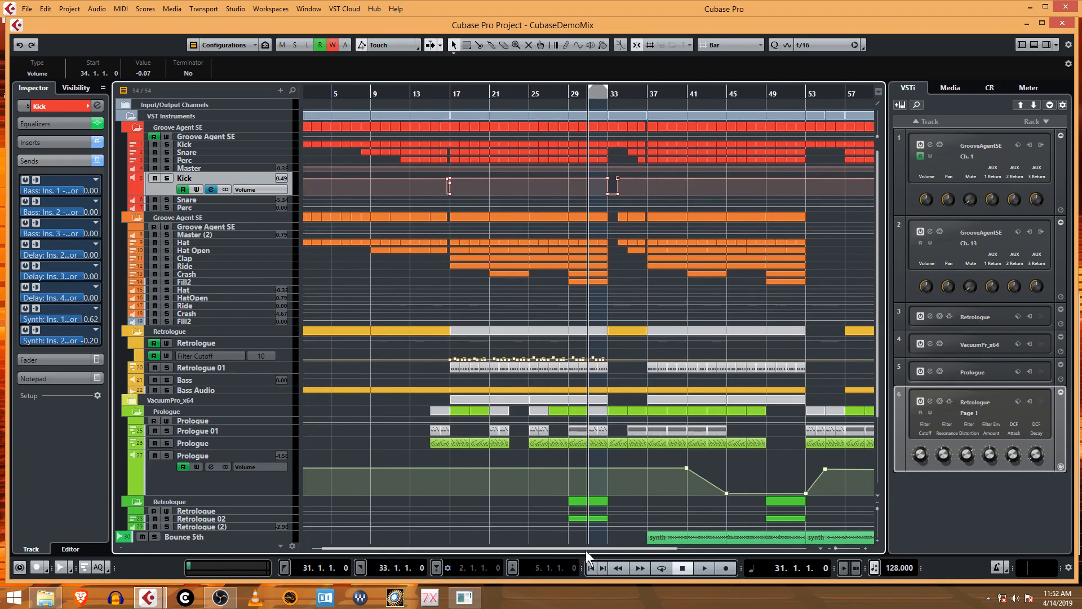
left_click(828, 548)
left_click(828, 548)
left_click(828, 548)
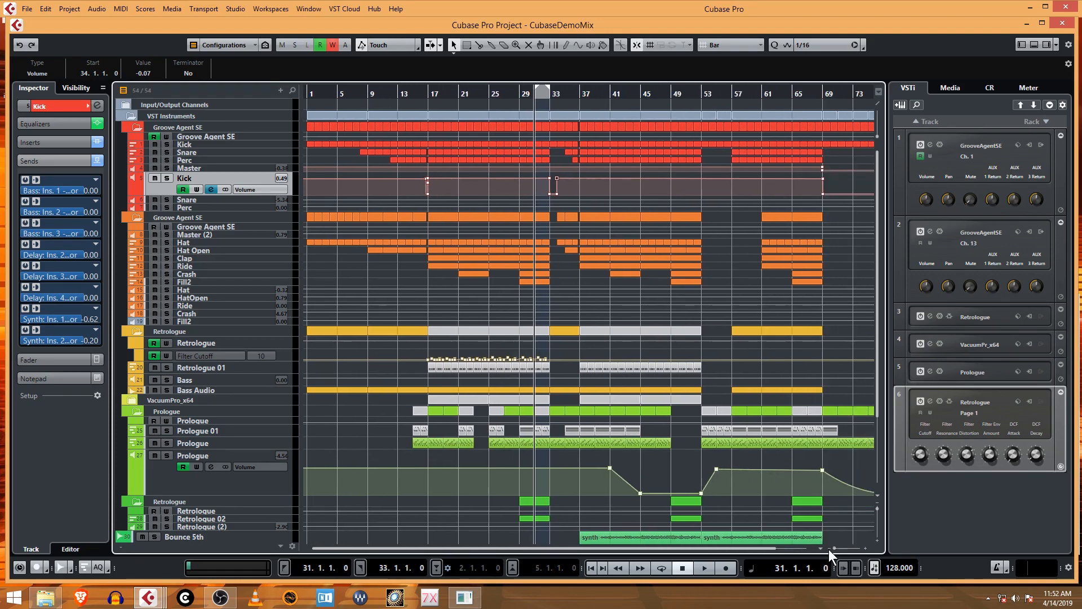
scroll(740, 375, "down", 3)
scroll(738, 373, "up", 3)
left_click_drag(542, 95, 545, 116)
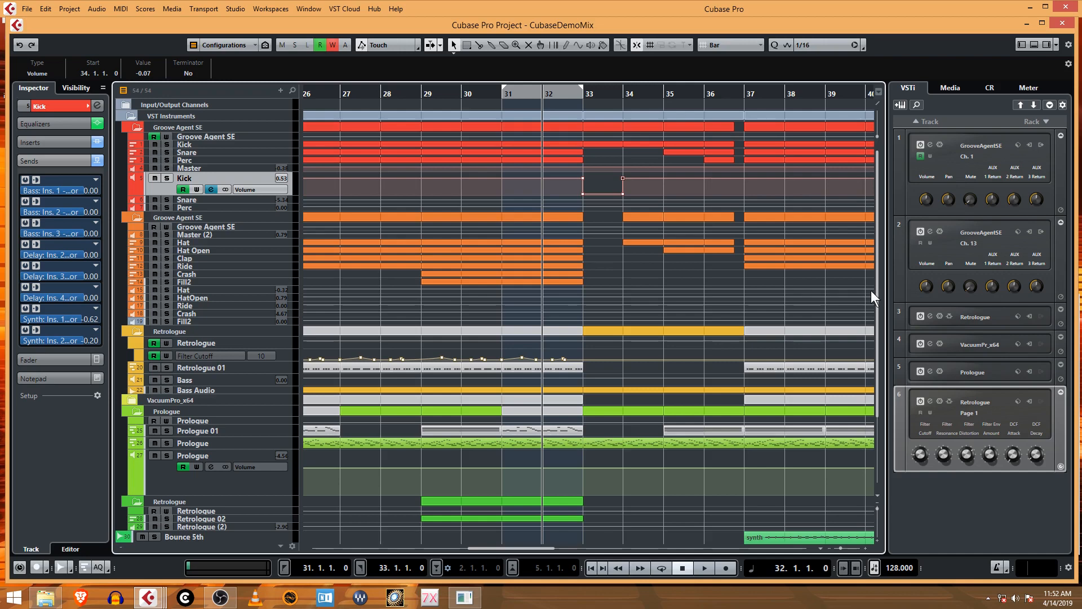
left_click(877, 540)
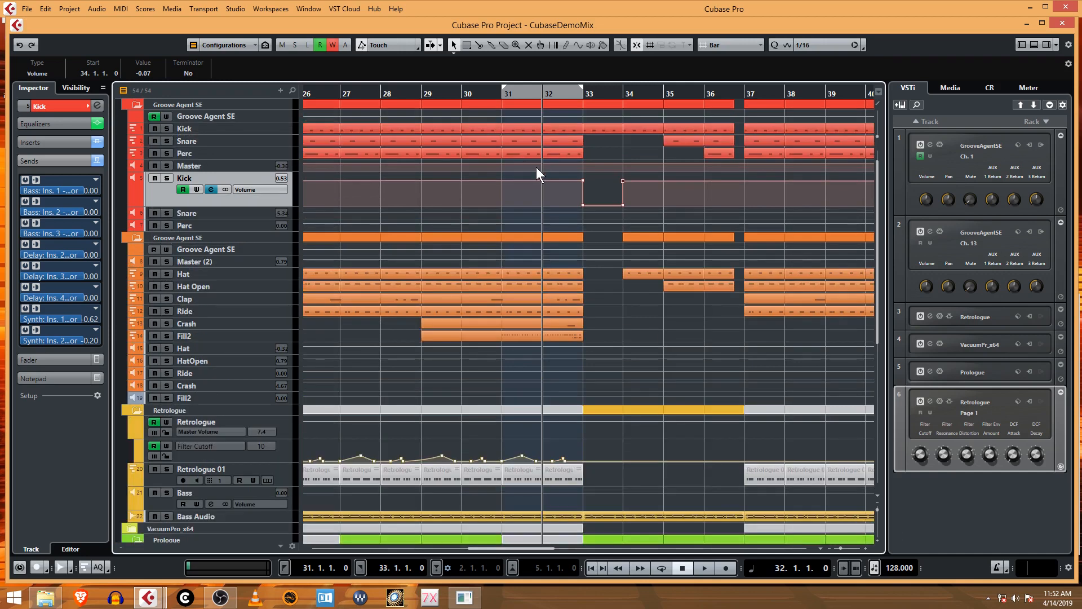
left_click(506, 96)
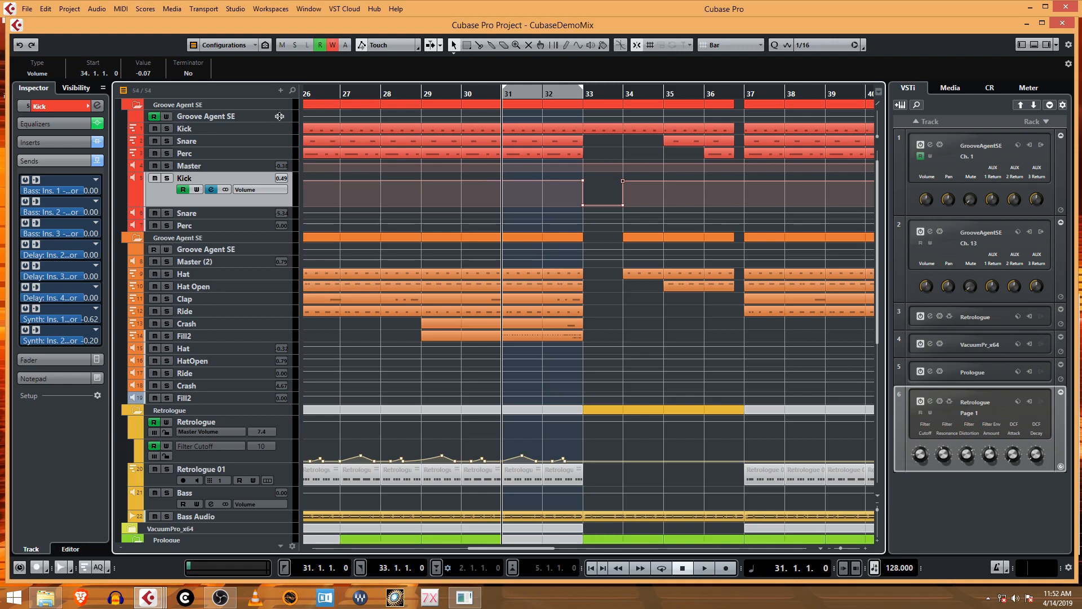
Step: Open the Audio Mixdown export settings and enlarge the dialog so more of the channel list shows
left_click(26, 8)
mouse_move(91, 187)
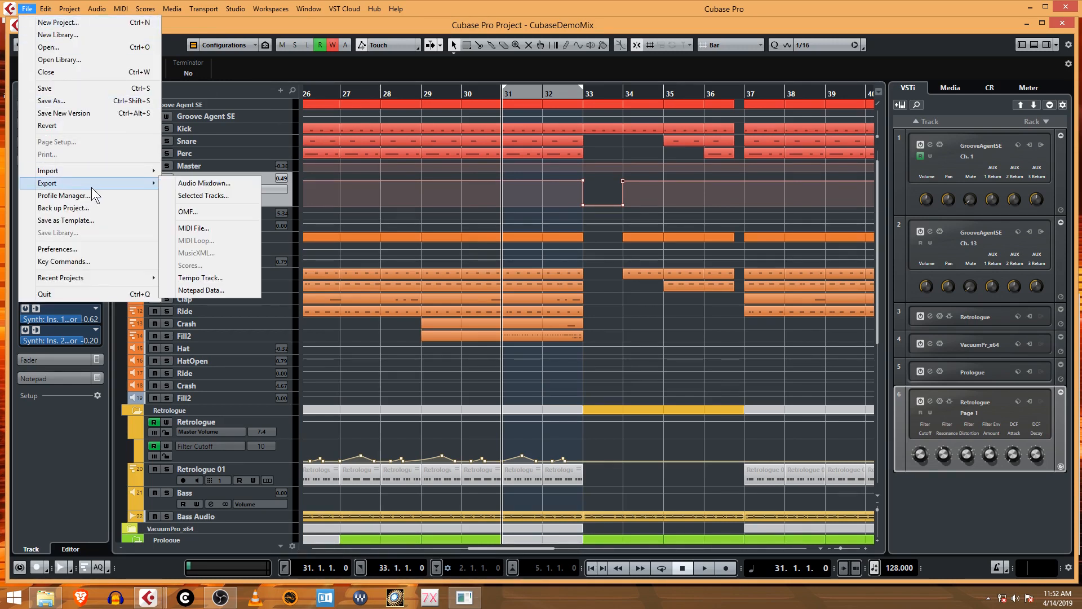
left_click(219, 186)
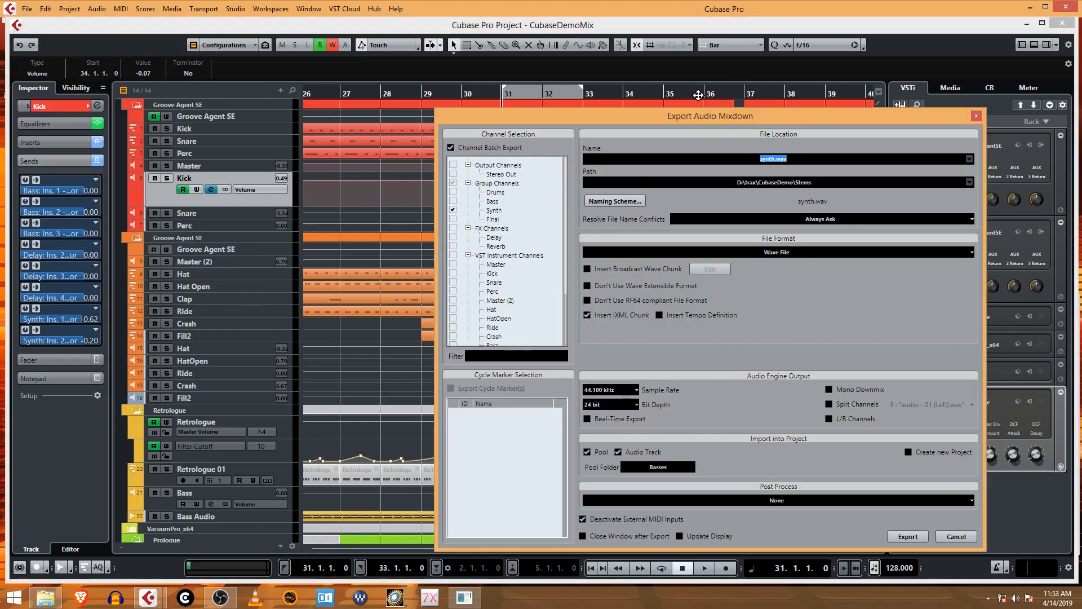
left_click_drag(698, 117, 558, 39)
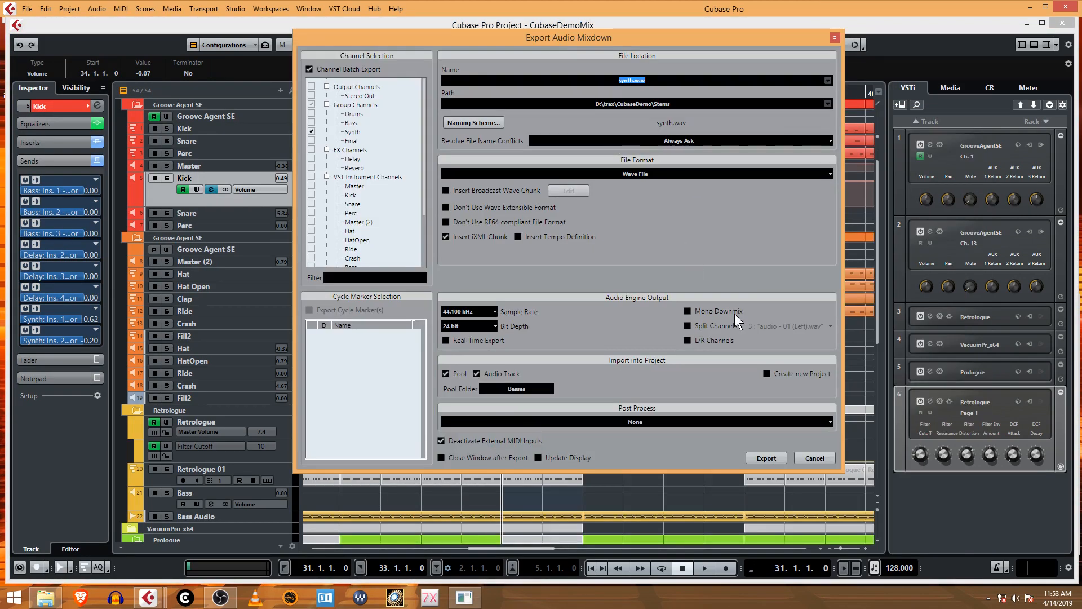
left_click_drag(838, 468, 888, 547)
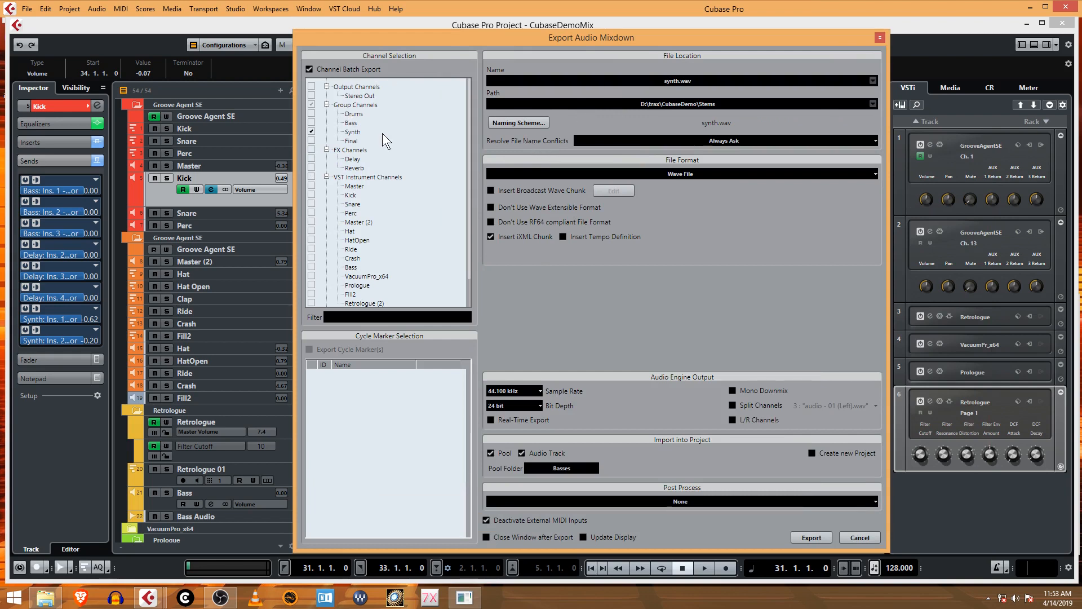
Step: Include all output, group, FX, VST instrument and audio channels in the batch export
scroll(381, 147, "down", 1)
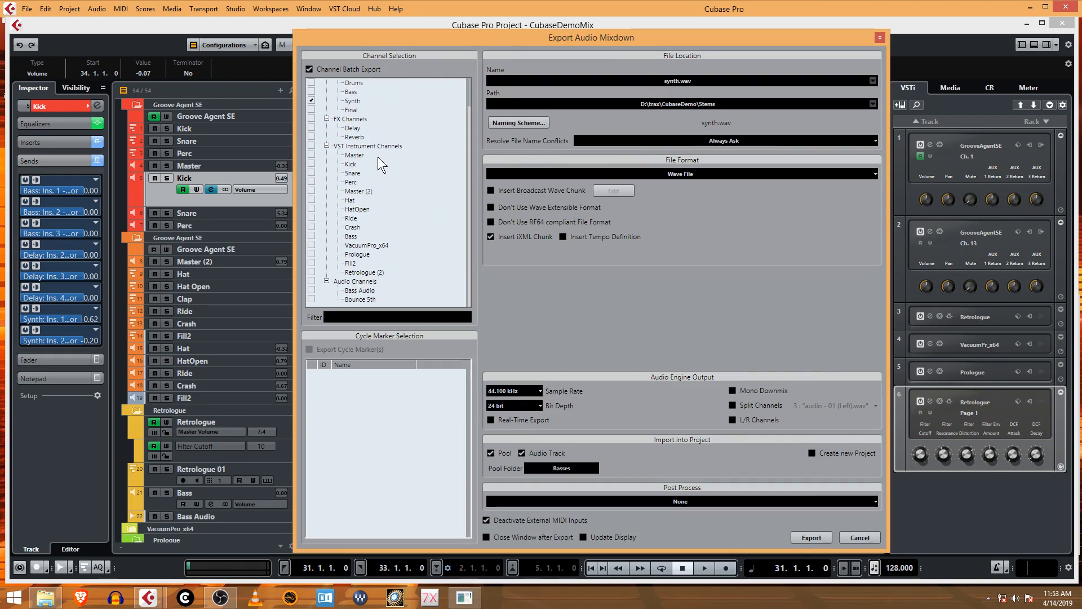
scroll(373, 171, "up", 1)
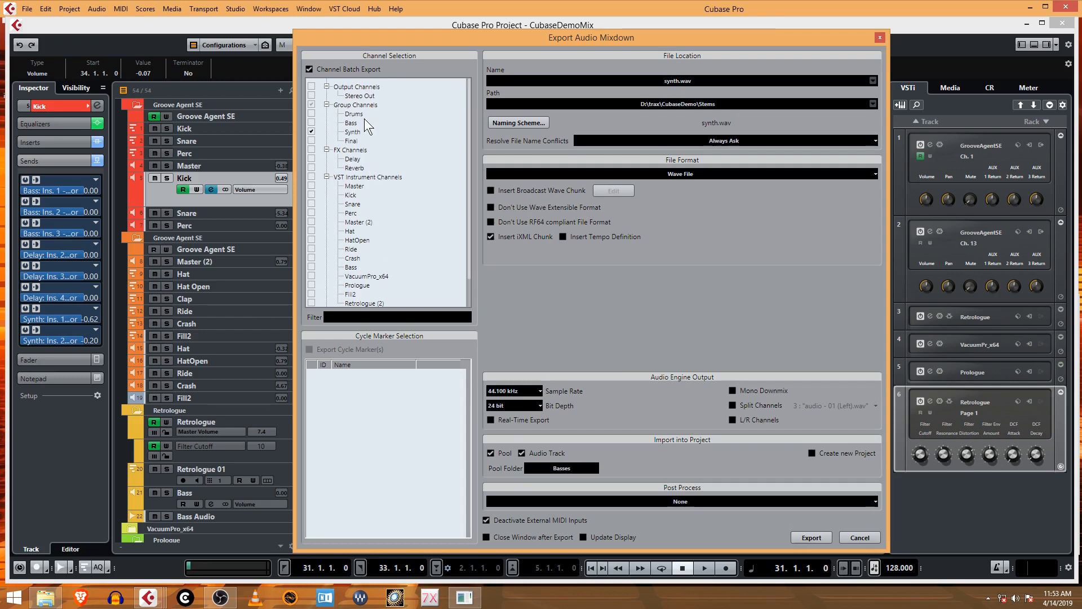
scroll(357, 281, "down", 1)
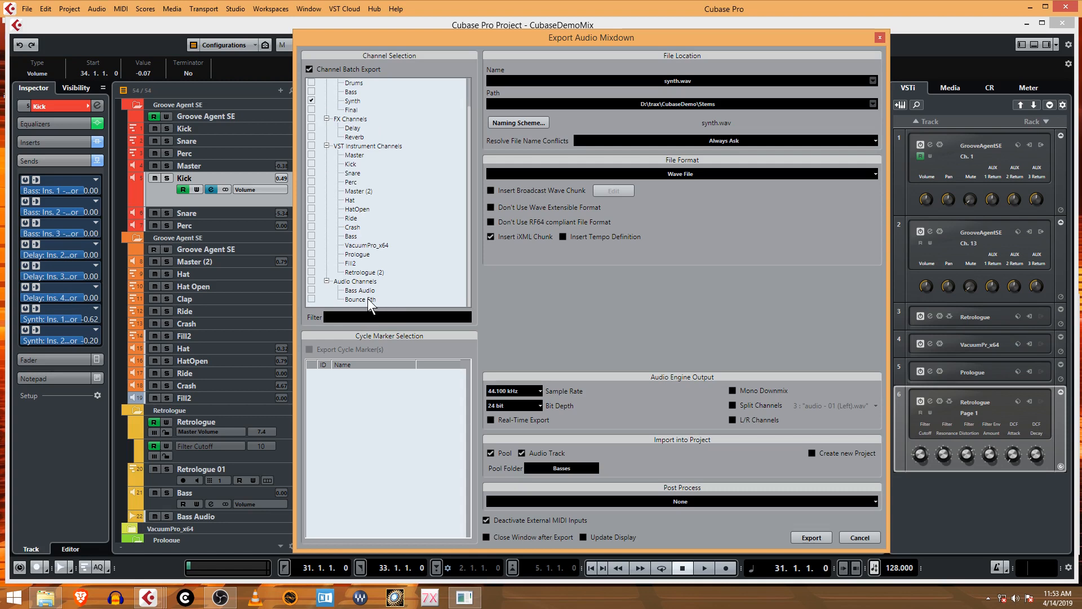
scroll(367, 297, "up", 1)
left_click(312, 86)
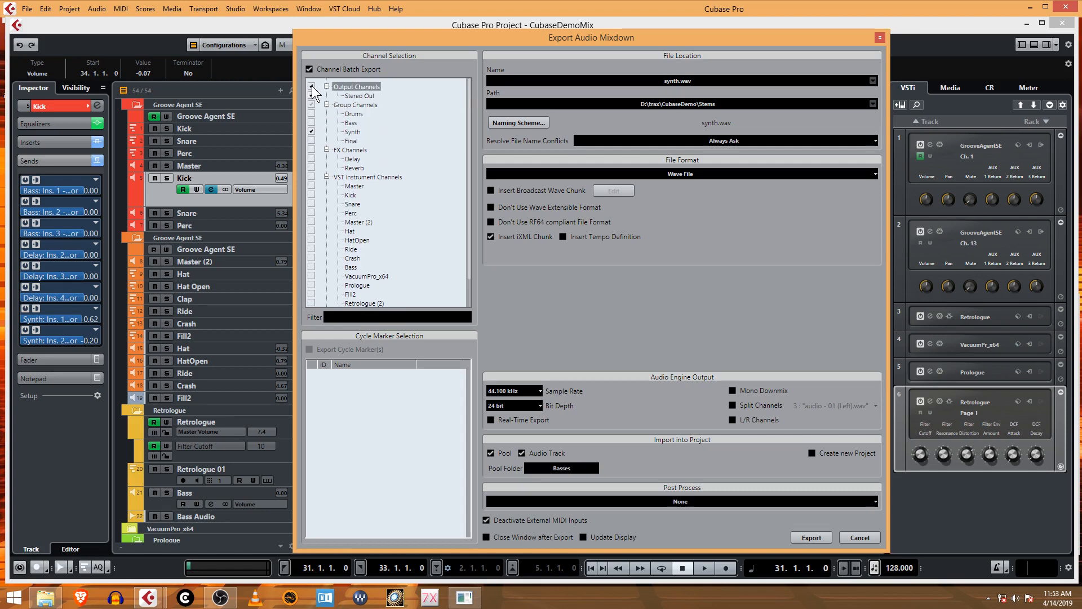
left_click(311, 104)
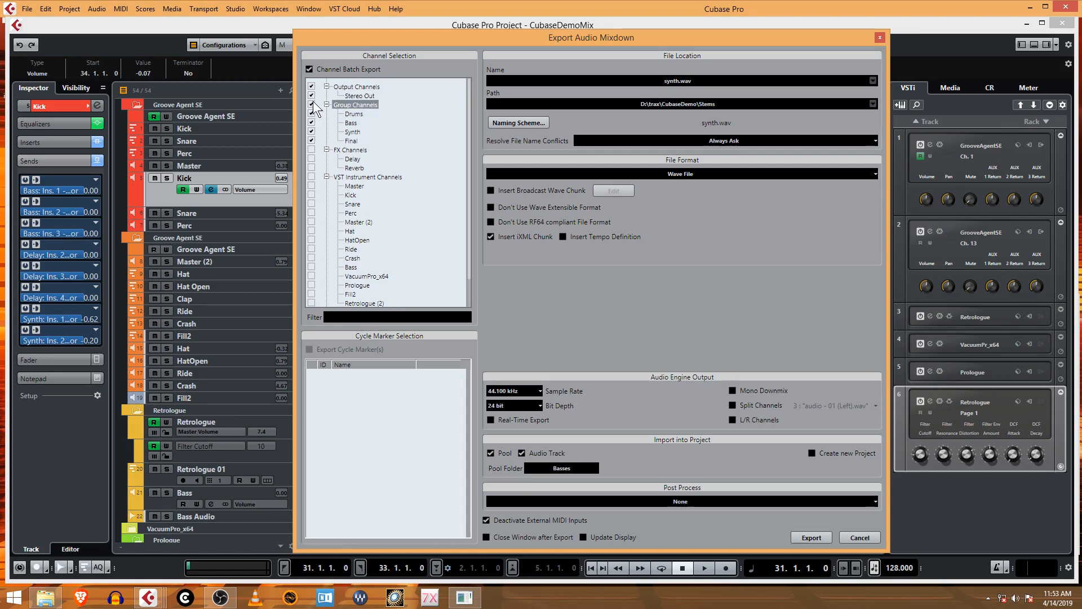
left_click(311, 150)
left_click(311, 177)
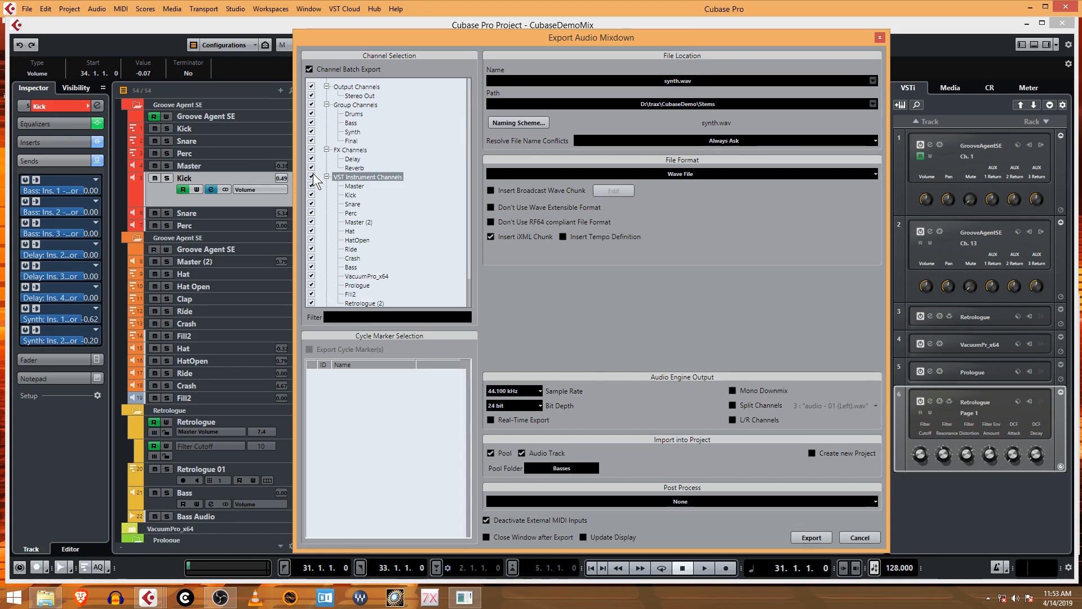
scroll(341, 211, "down", 1)
left_click(311, 280)
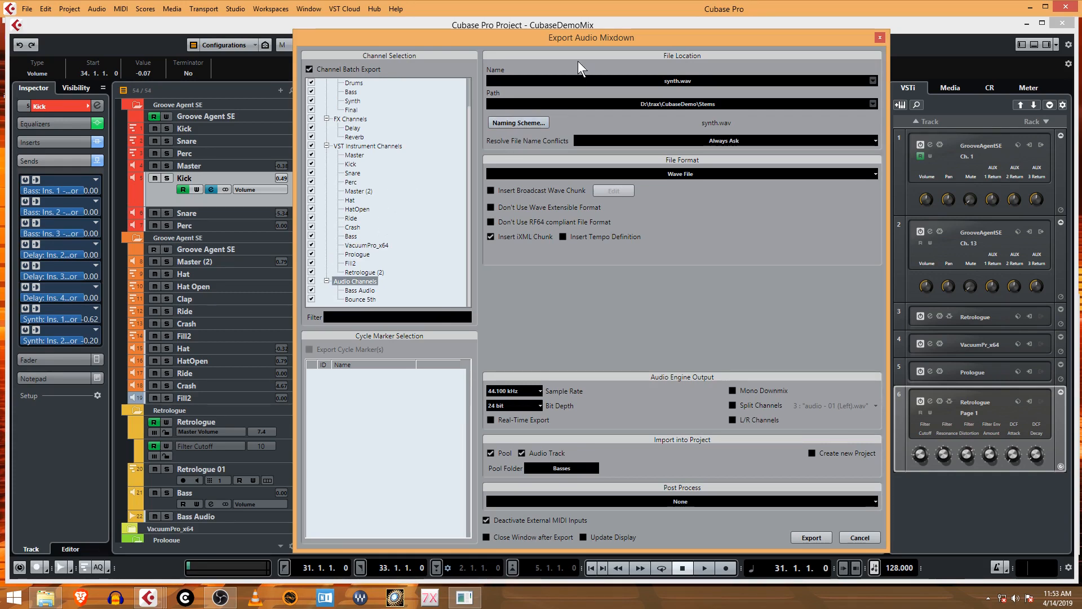
Step: Set the export path to the Stems folder inside CubaseDemo, keeping the file name synth.wav
left_click_drag(588, 43, 588, 132)
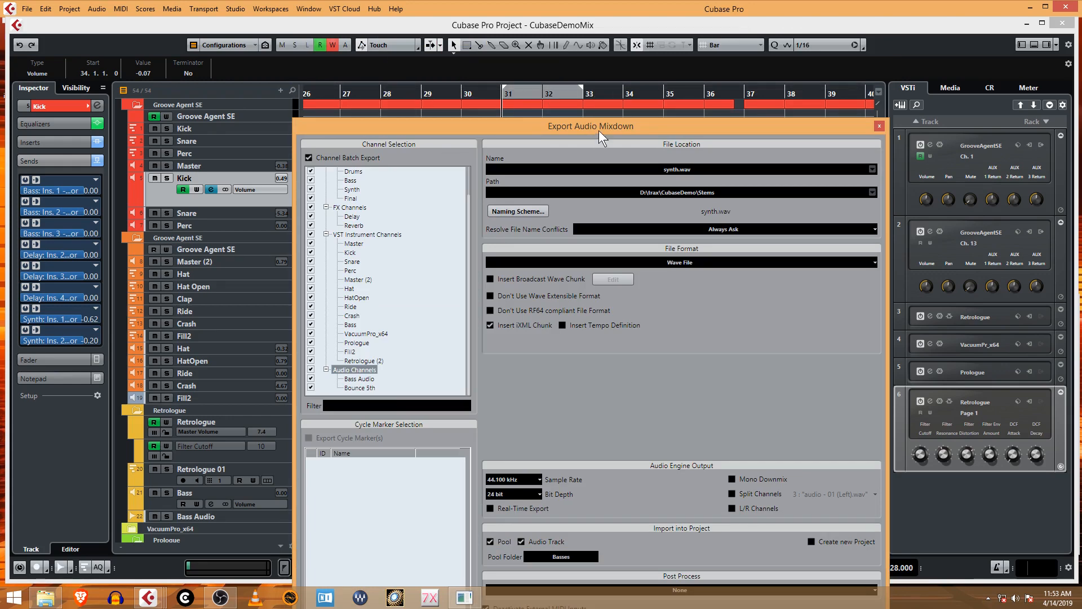
left_click_drag(599, 130, 586, 77)
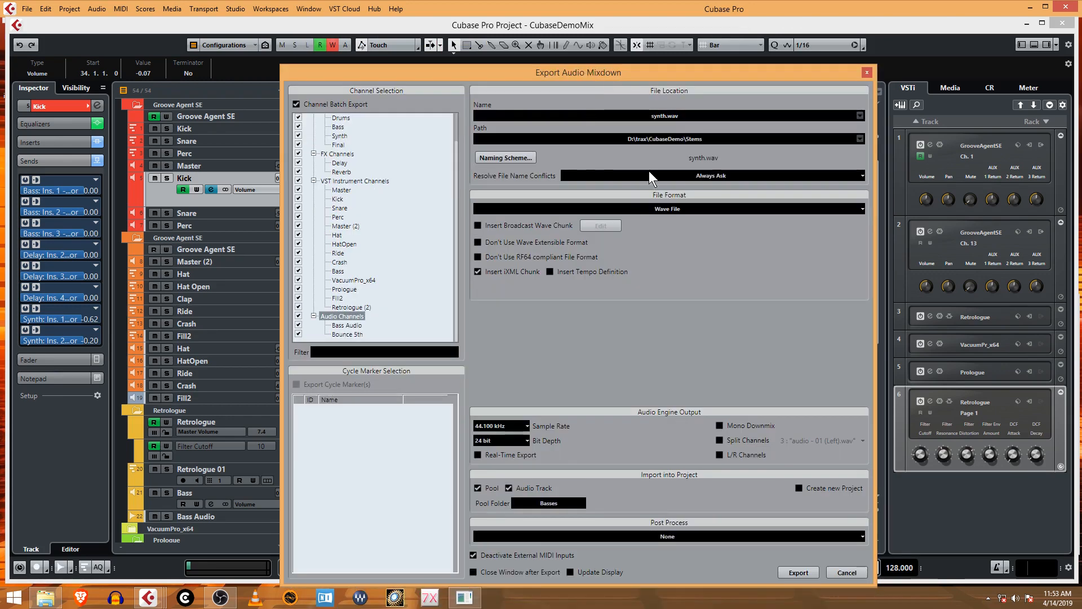
left_click(670, 140)
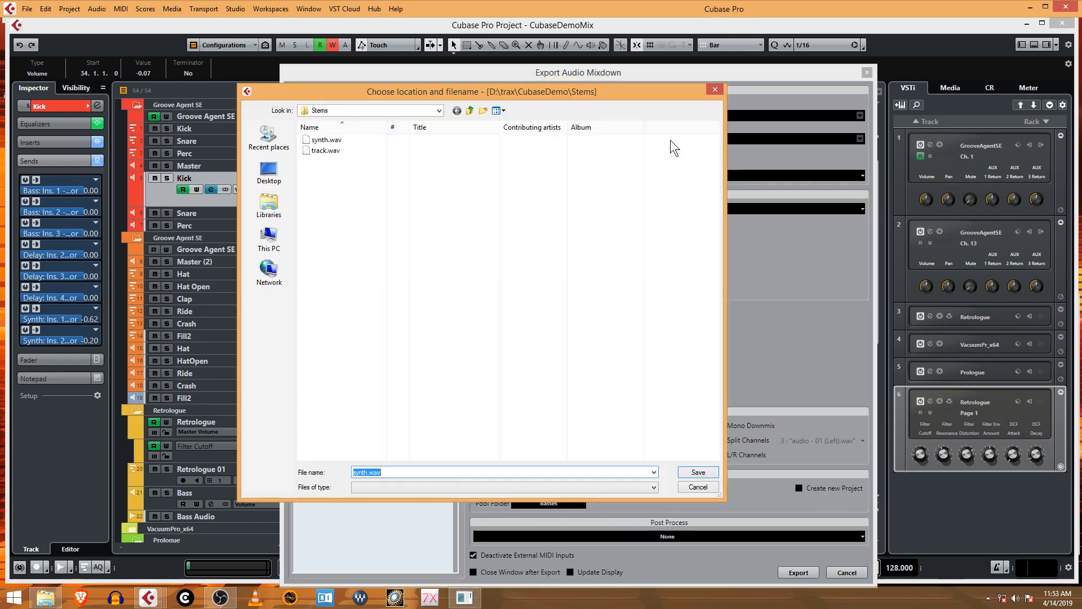
left_click(472, 111)
left_click(329, 163)
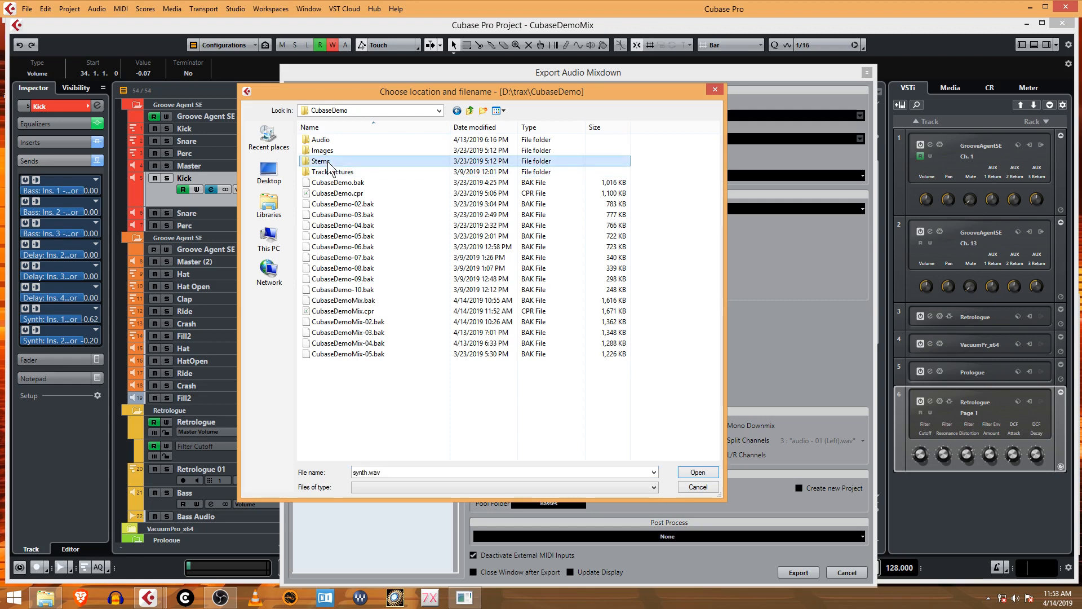
double_click(329, 163)
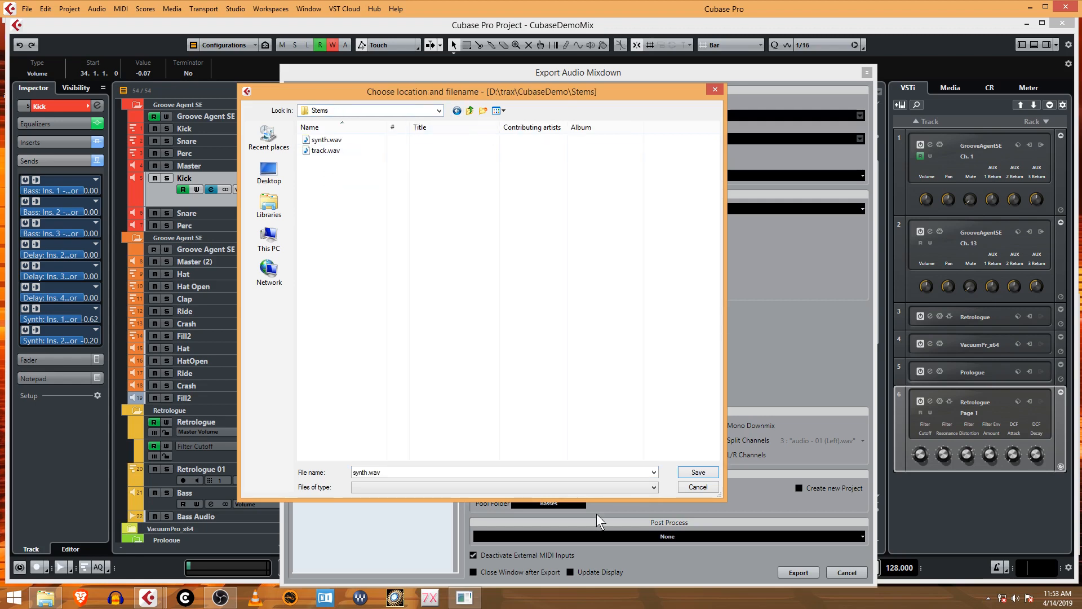
left_click(698, 473)
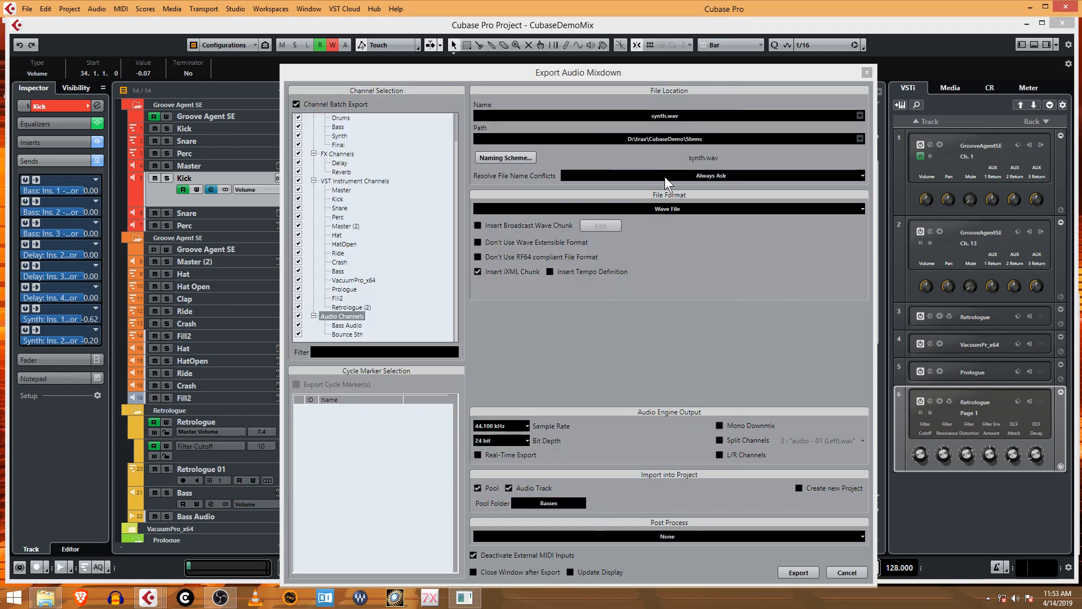
Step: Set the batch export naming scheme to Channel Name followed by Name
left_click(515, 157)
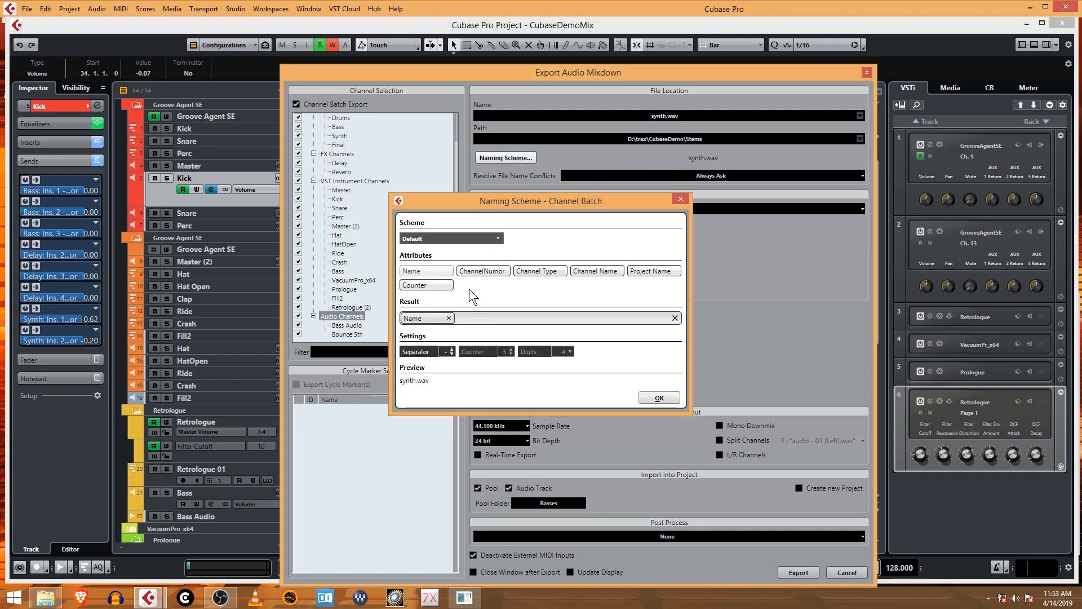
left_click_drag(596, 272, 502, 321)
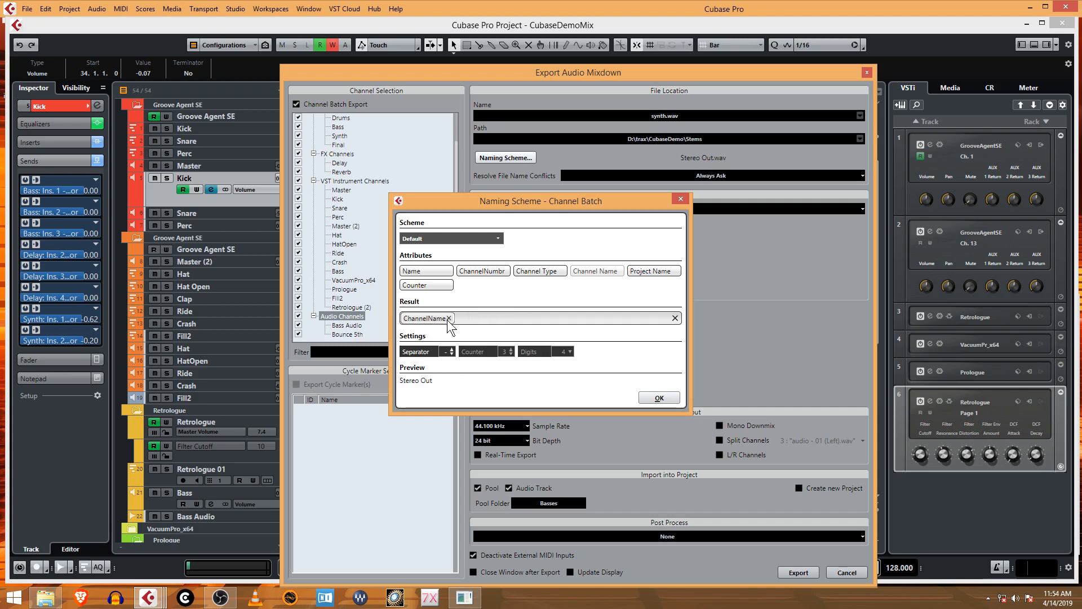
left_click(449, 318)
left_click_drag(445, 271, 488, 316)
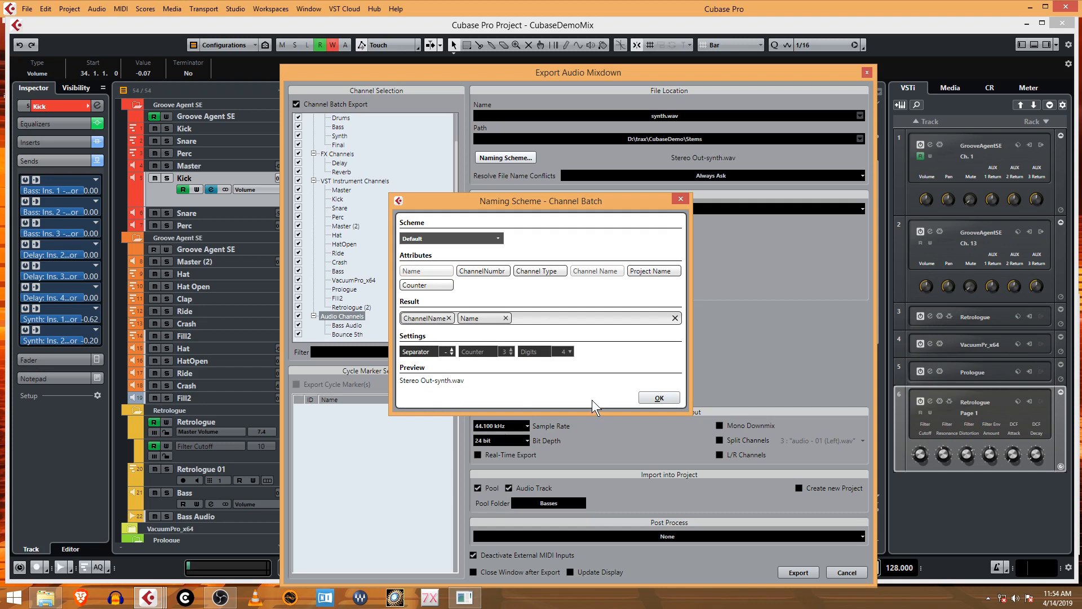
left_click(660, 398)
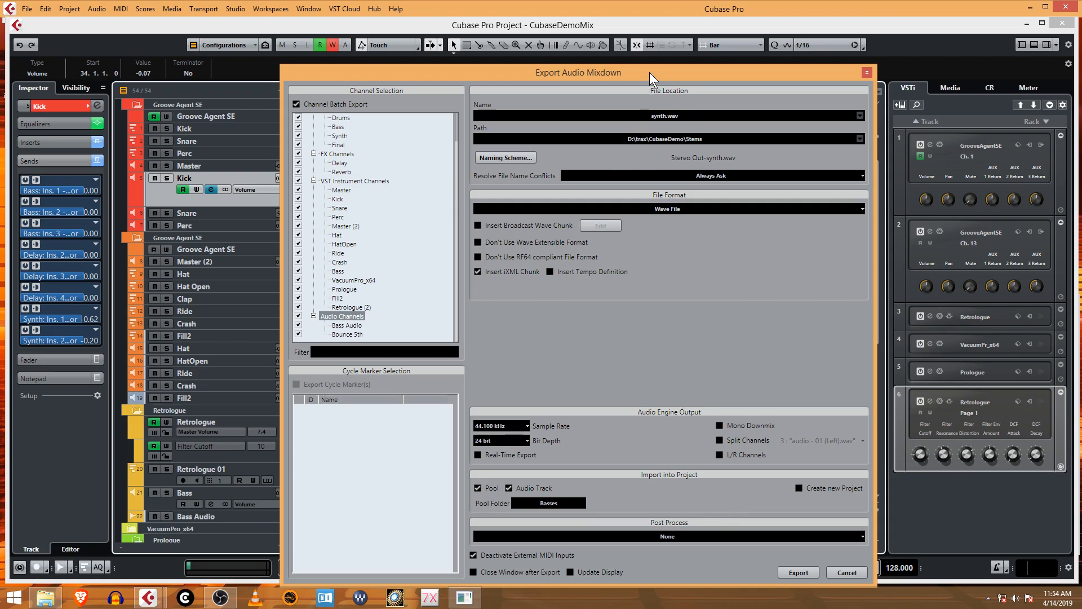
Step: Set the pool folder for the exported files to Stems and turn off importing them as audio tracks
left_click_drag(649, 72, 642, 59)
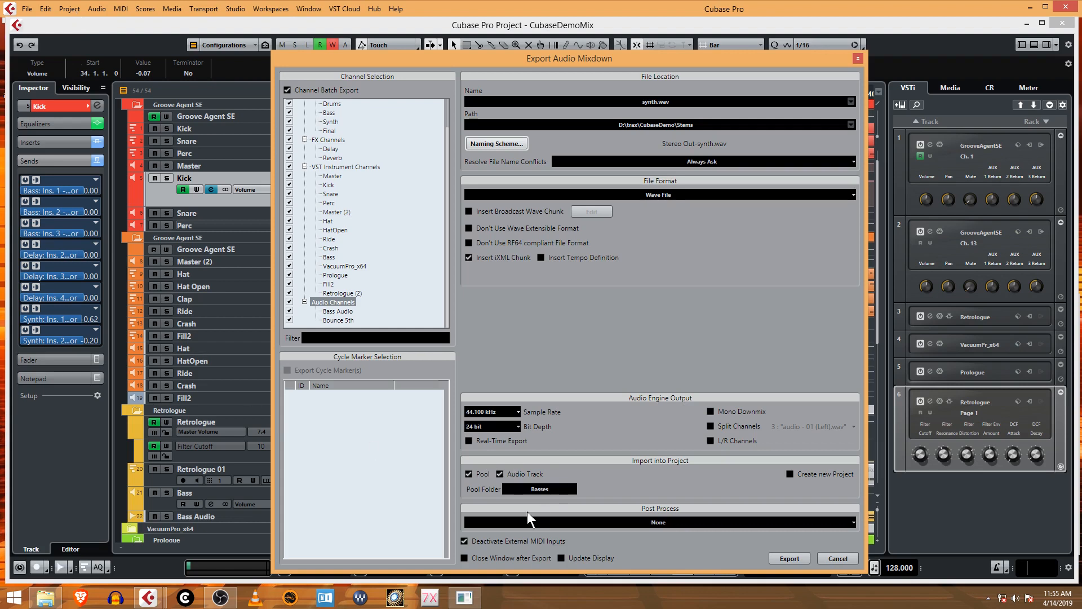
left_click(549, 490)
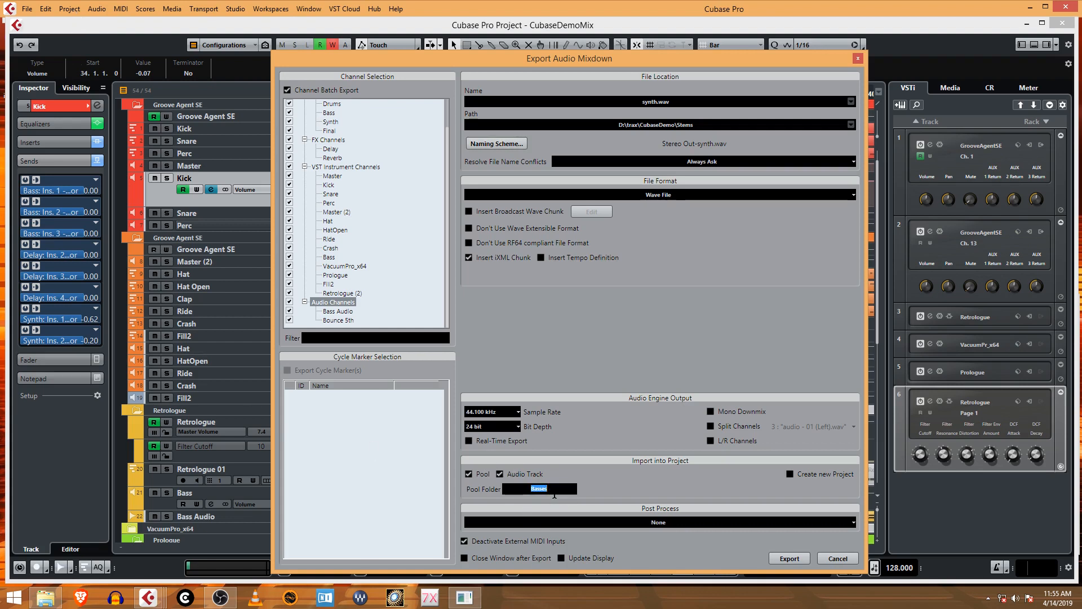
type("Stems")
key("Return")
left_click(500, 473)
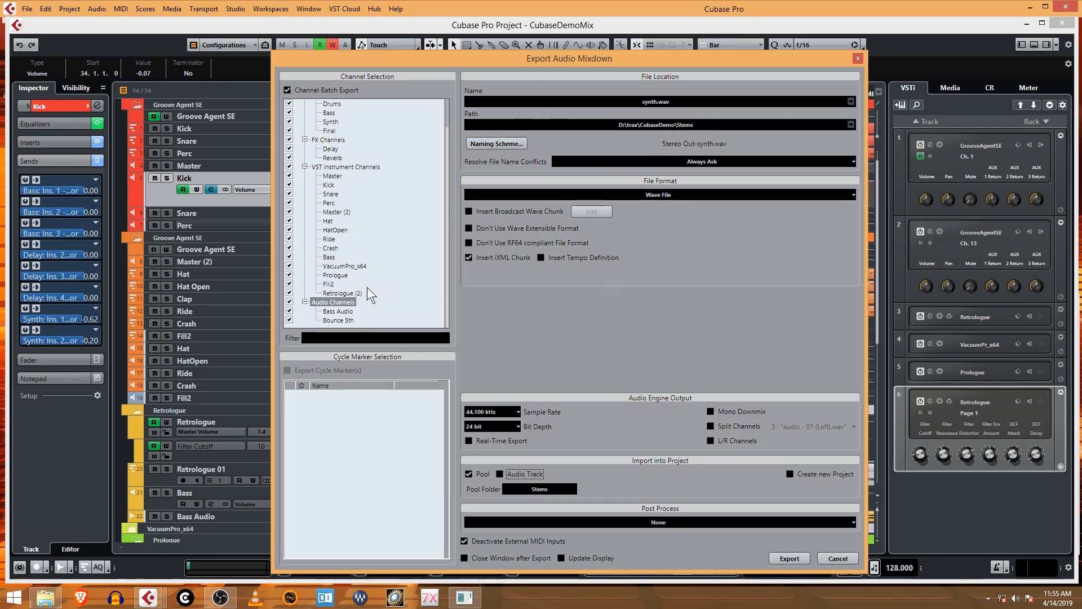
Step: Check the channel names in the batch export list and close the export dialog without exporting
scroll(342, 292, "up", 1)
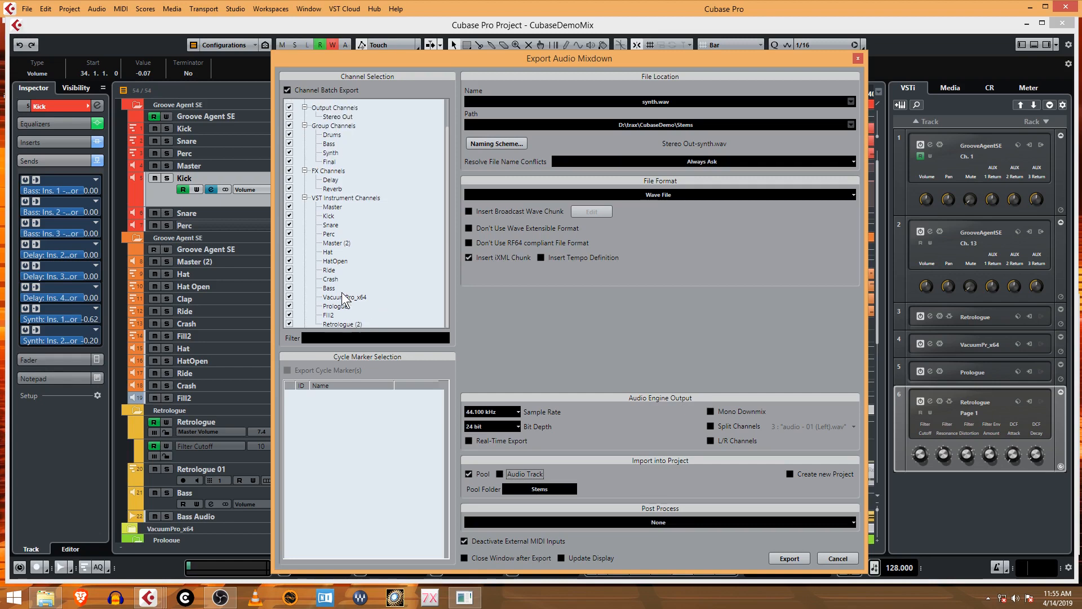
scroll(343, 298, "down", 1)
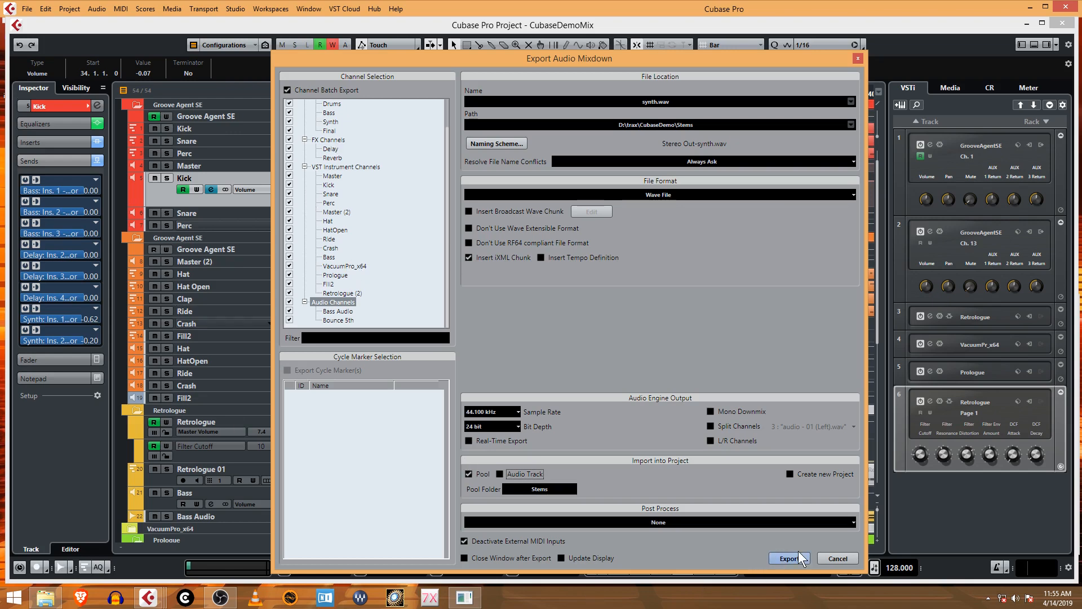
left_click(830, 556)
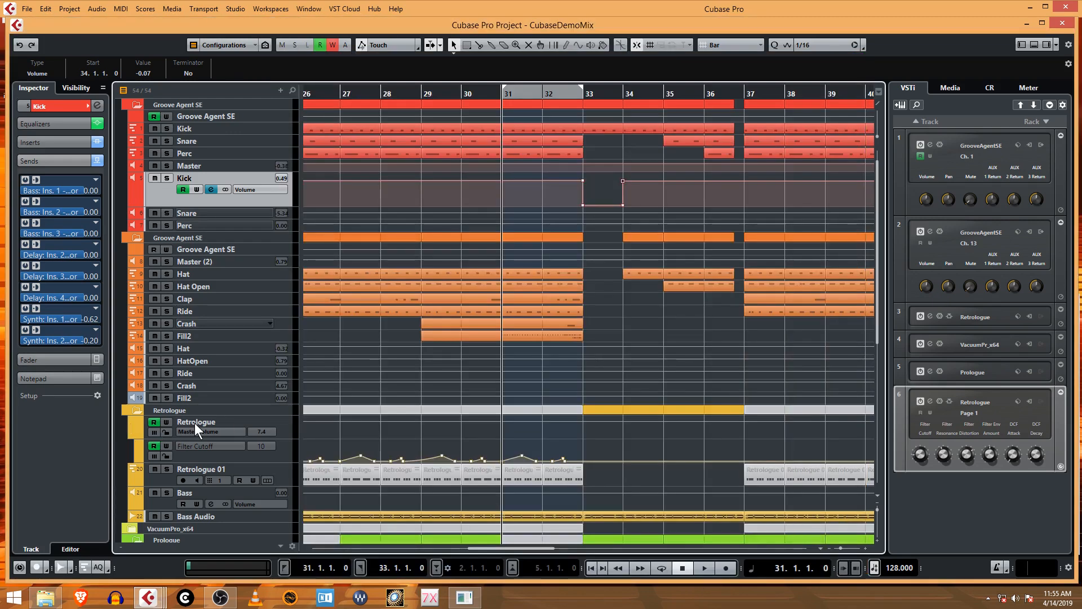
Step: Rename the Retrologue (2) channel track as Retrologue
scroll(194, 423, "down", 5)
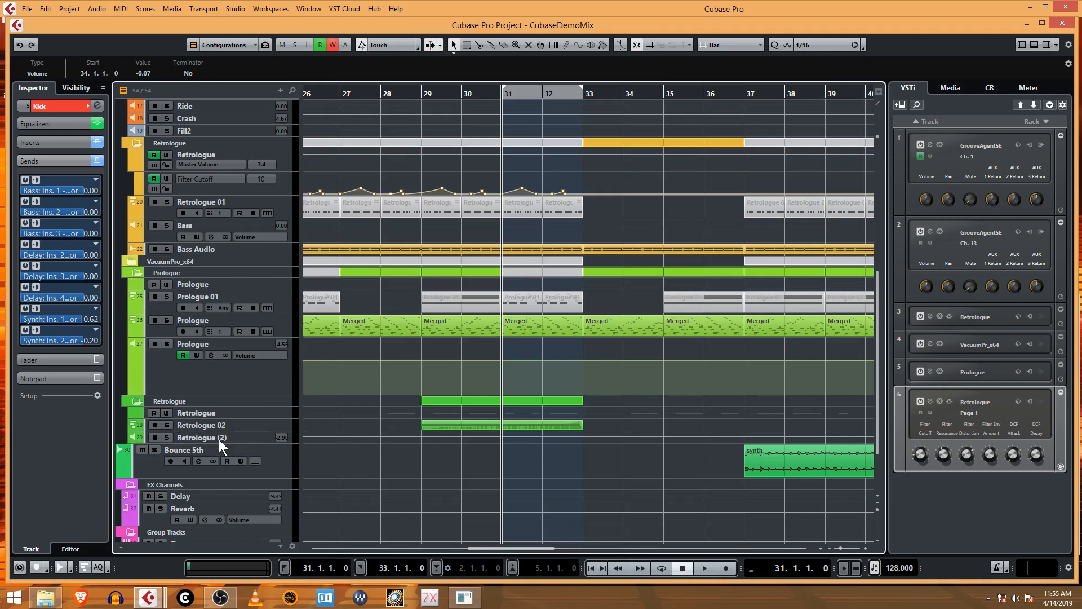
double_click(215, 437)
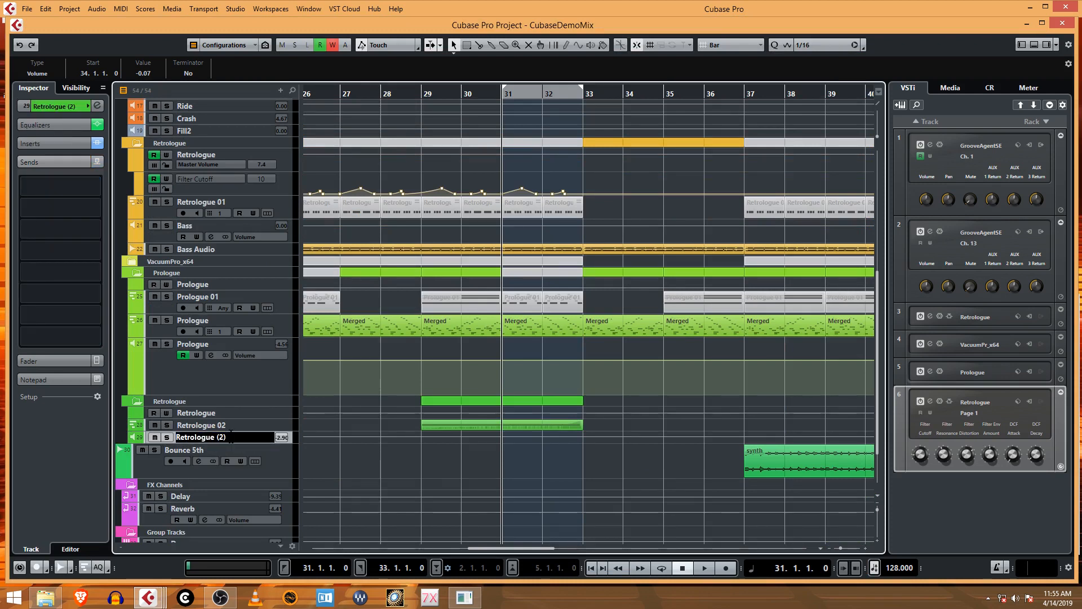
key("BackSpace")
key("BackSpace")
key("BackSpace")
key("BackSpace")
key("Return")
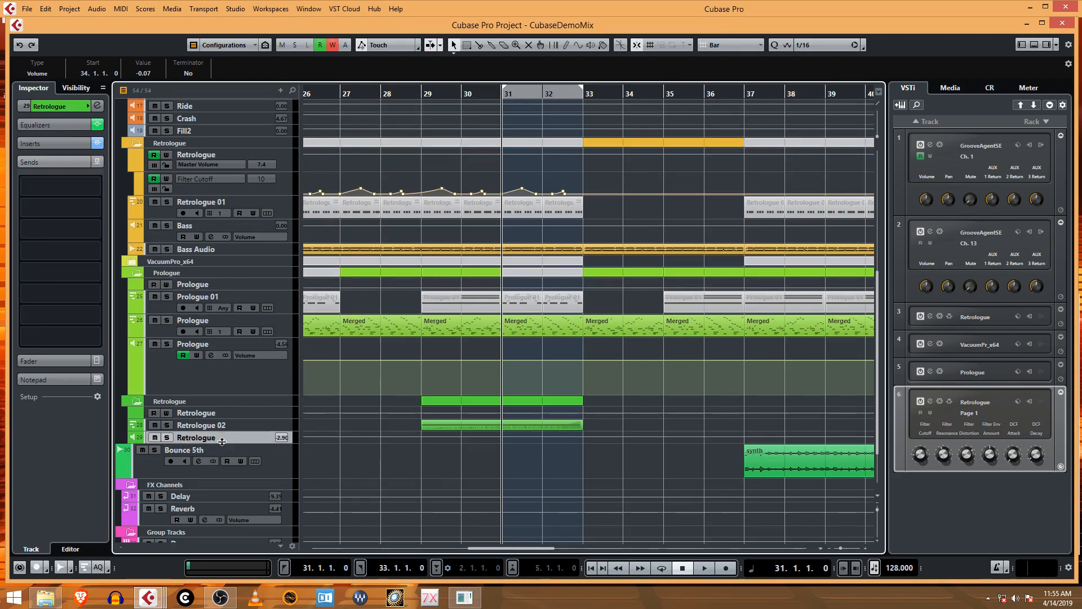
Step: Rename the Master (2) channel of the second Groove Agent SE as Groove Agent Master
scroll(215, 454, "down", 2)
scroll(218, 456, "up", 6)
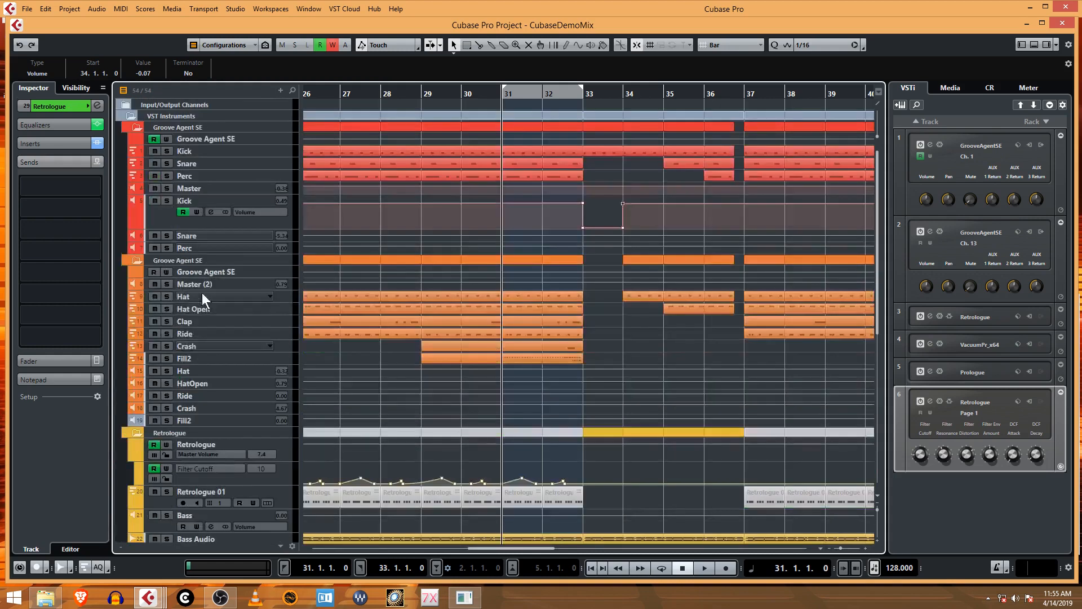
left_click(208, 284)
double_click(210, 285)
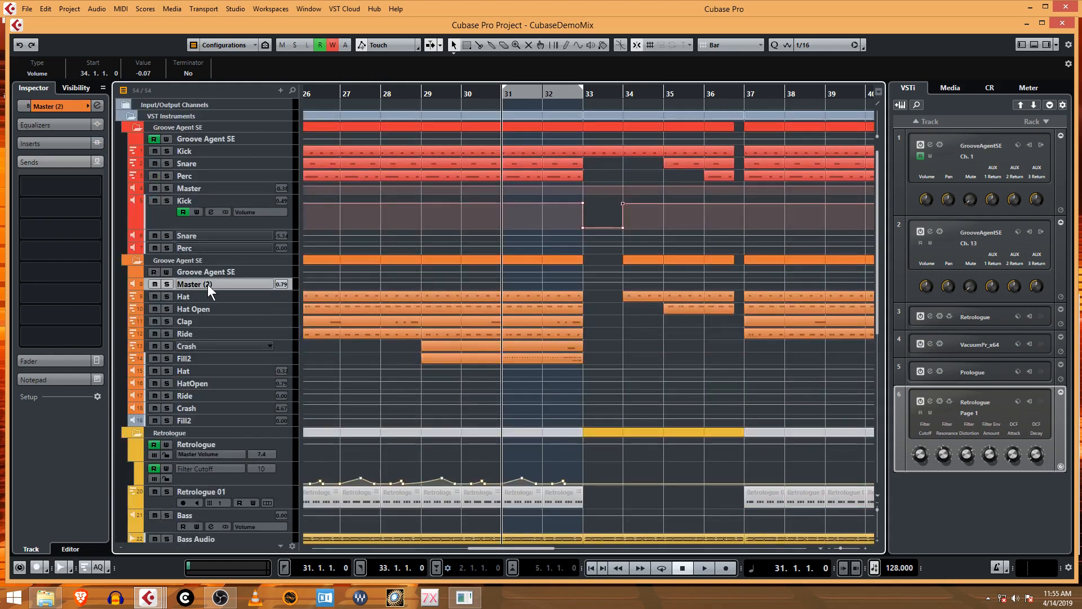
type("Groove")
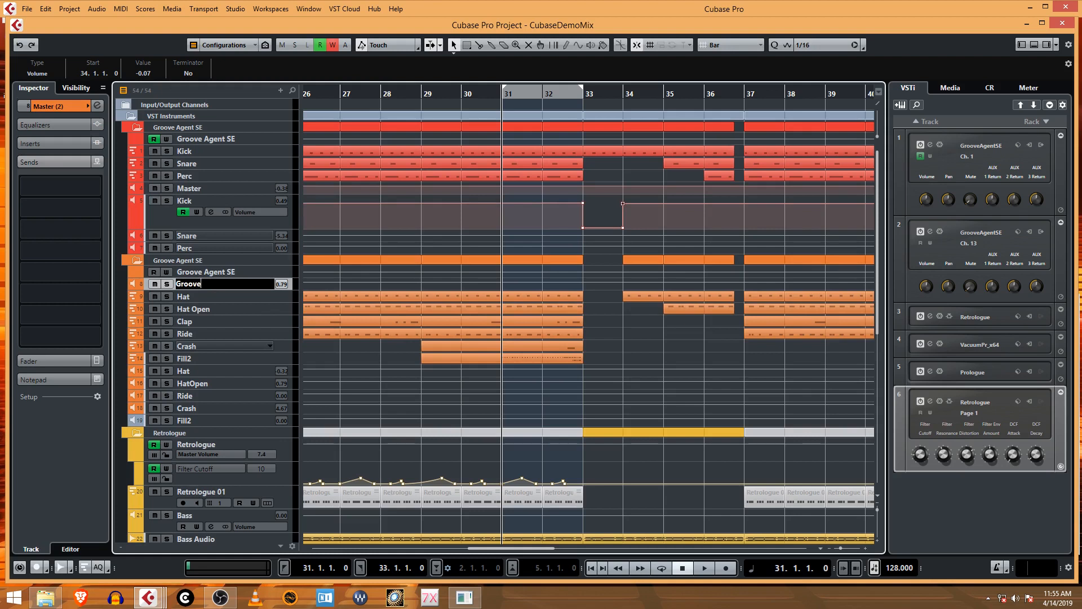
type(" Agent Master")
key("Return")
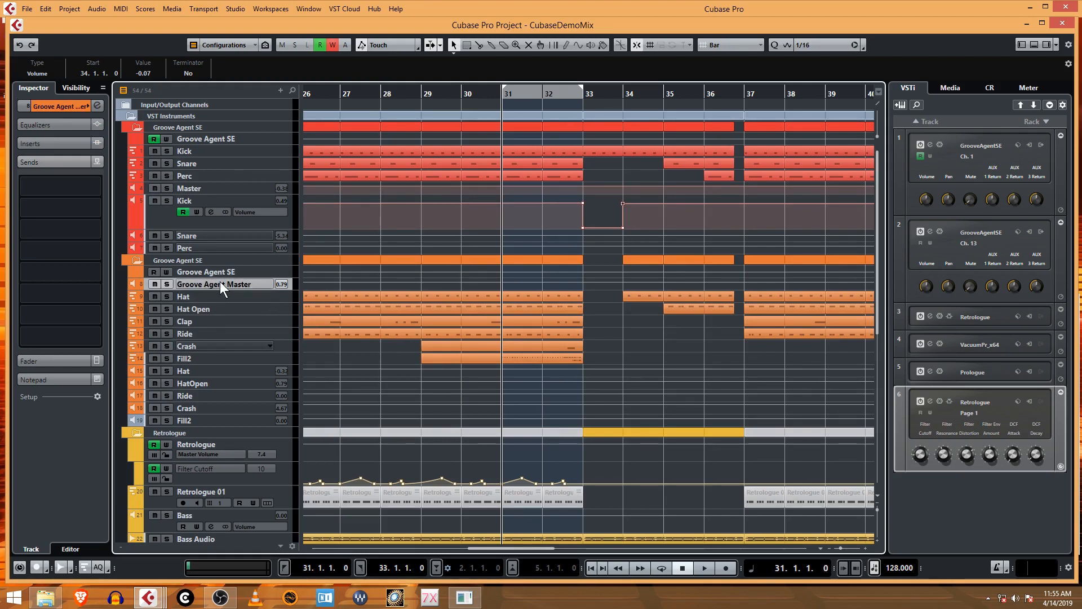
Step: Rename the second Groove Agent SE's master channel as Groove Agent 2 Master
double_click(220, 283)
key("Left")
type("2")
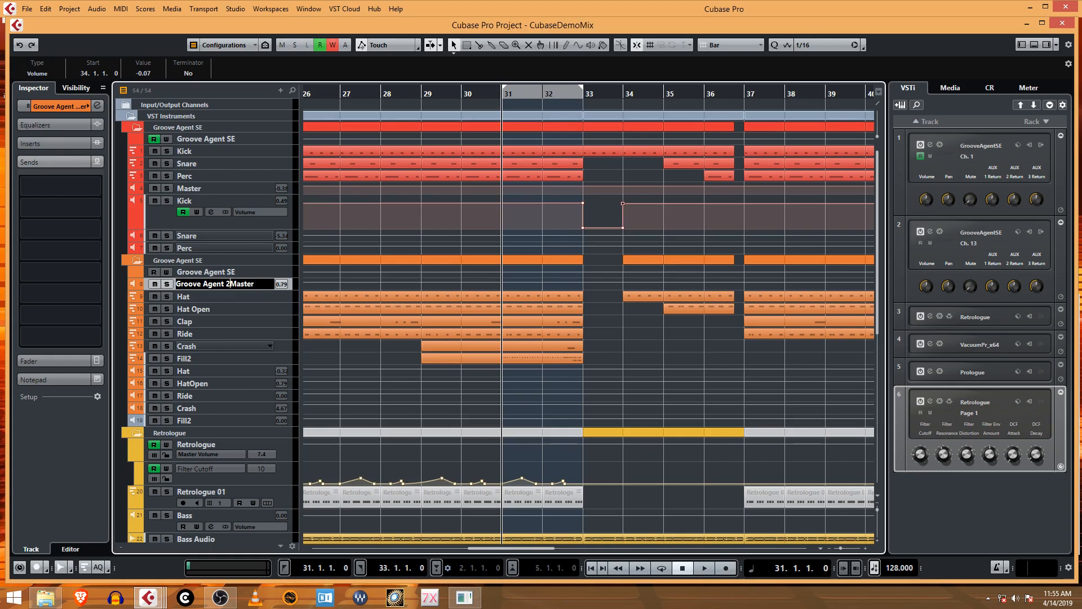
key("Return")
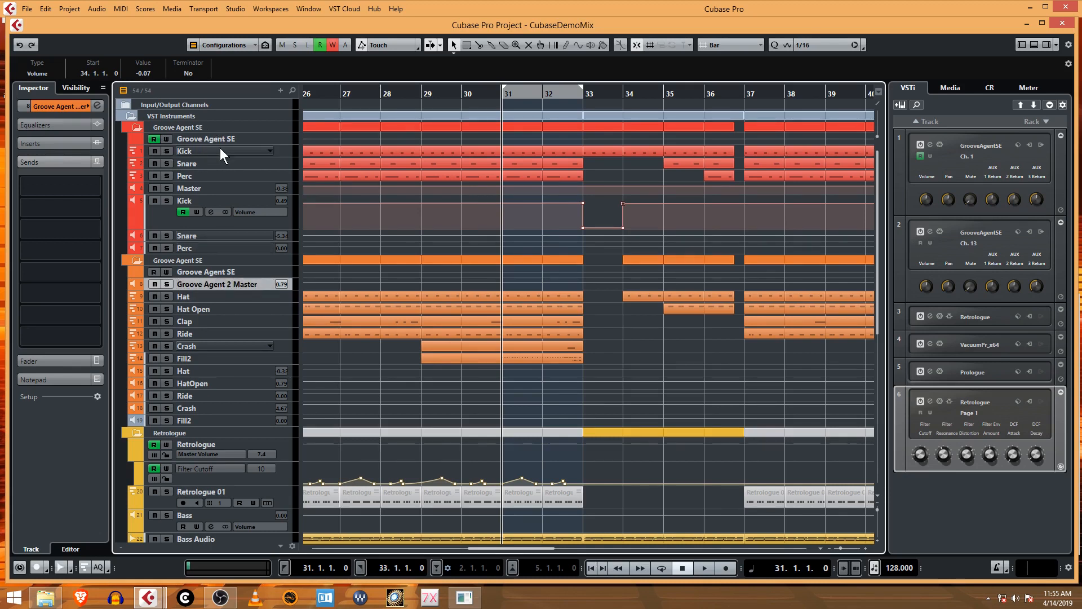
Step: Rename the Master channel of the first Groove Agent SE as Groove Agent Master
double_click(200, 187)
type("G")
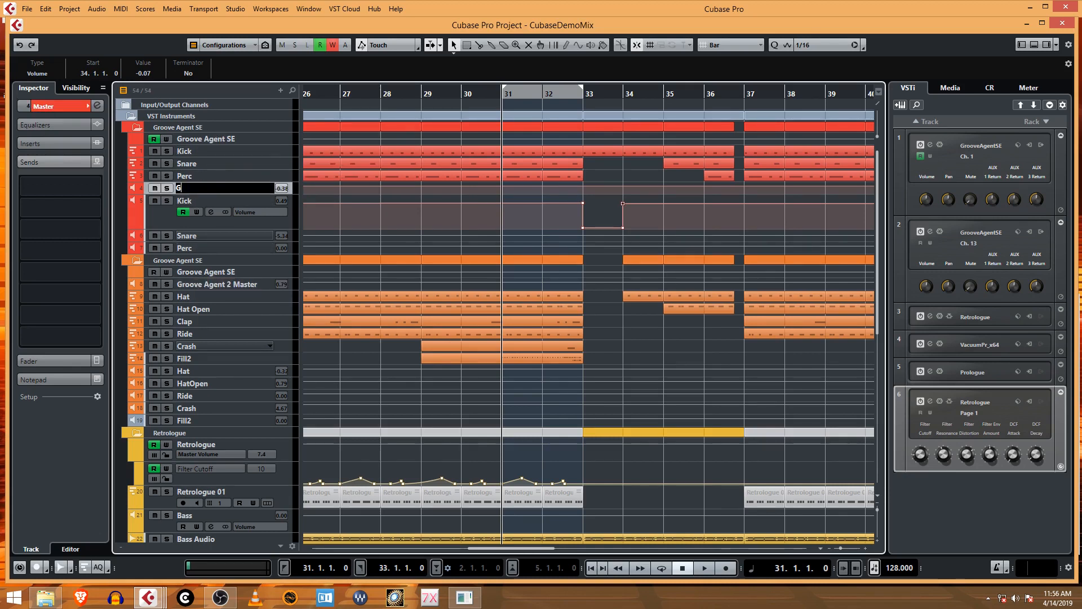
type("roove Agent Master")
key("Return")
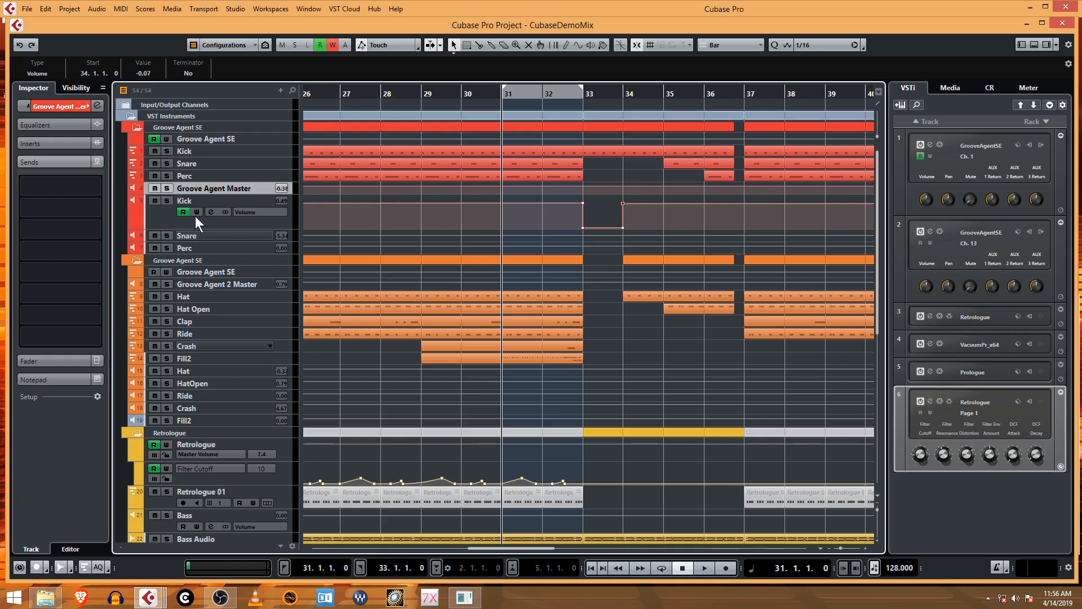
Step: Color the Fill2 output channel of the second Groove Agent SE orange to match its group
left_click(227, 417)
left_click(86, 106)
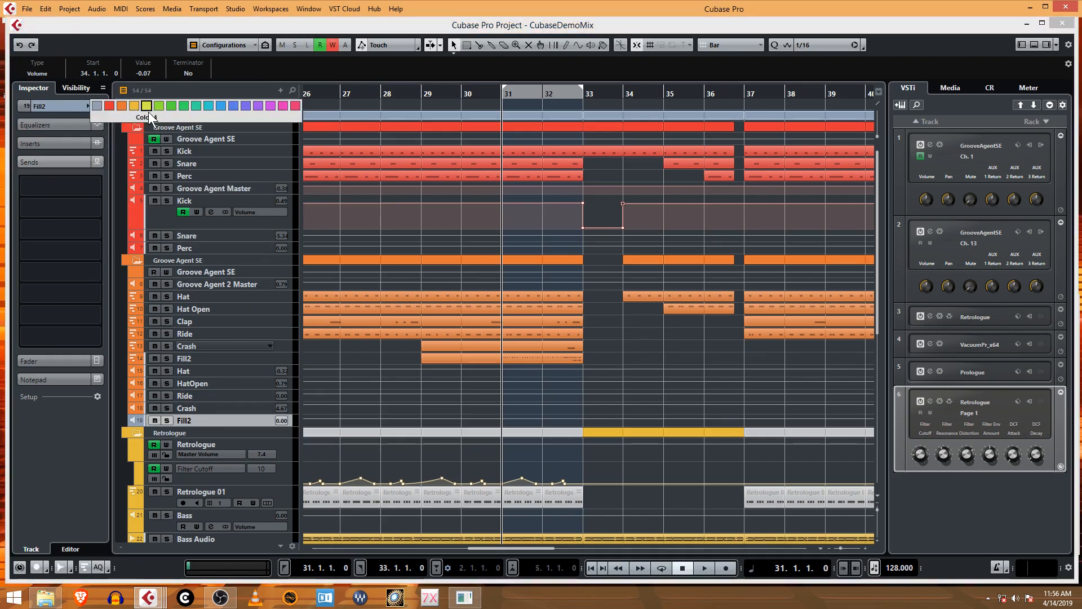
left_click(119, 112)
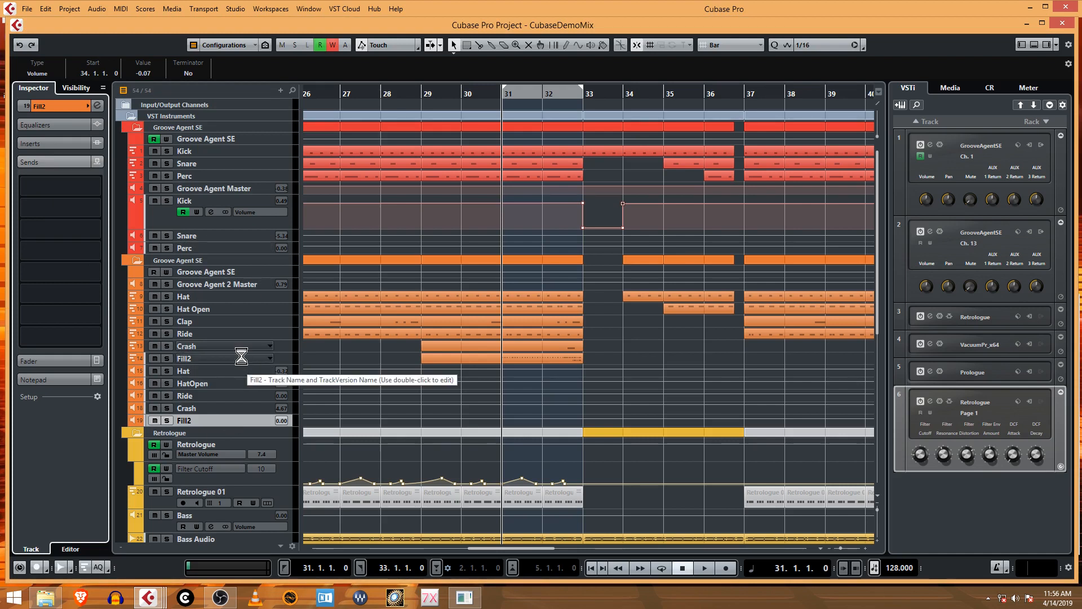
Step: Check the channel names in the audio mixdown's batch export list and close the dialog without exporting
left_click(28, 9)
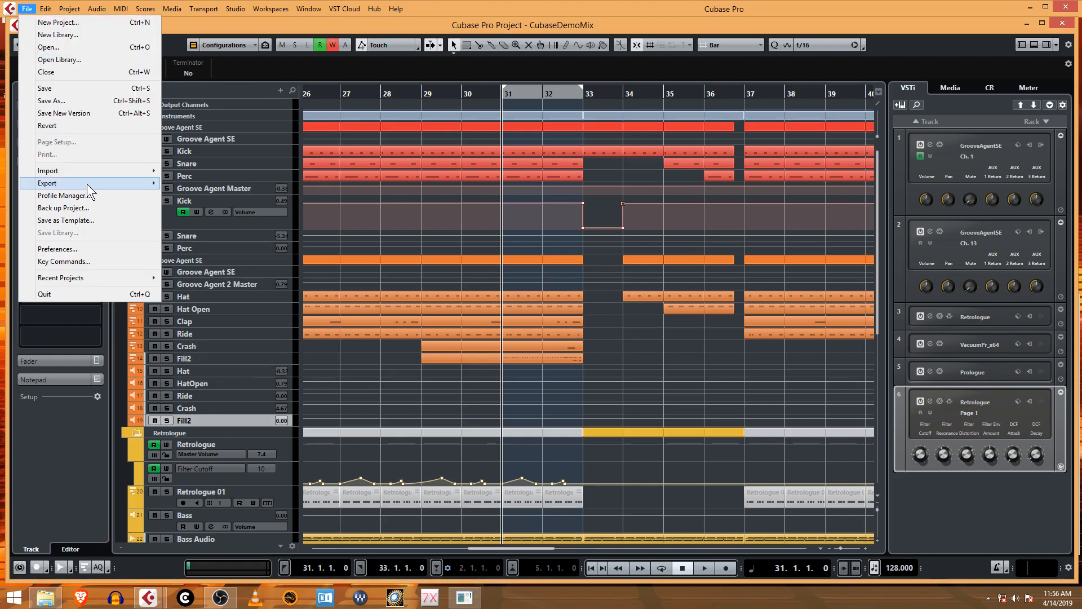
mouse_move(152, 182)
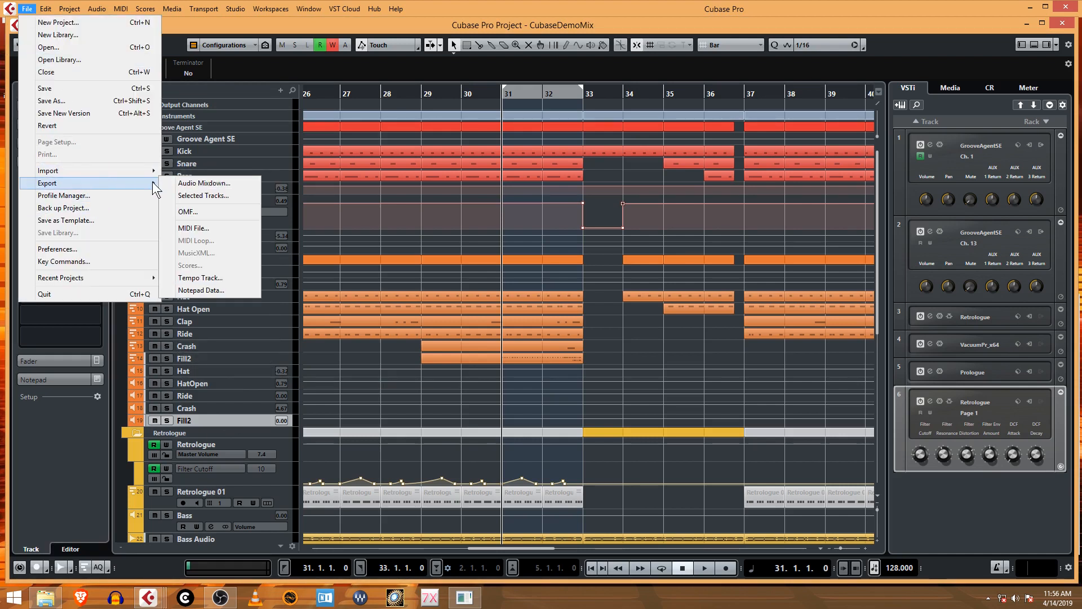
left_click(204, 184)
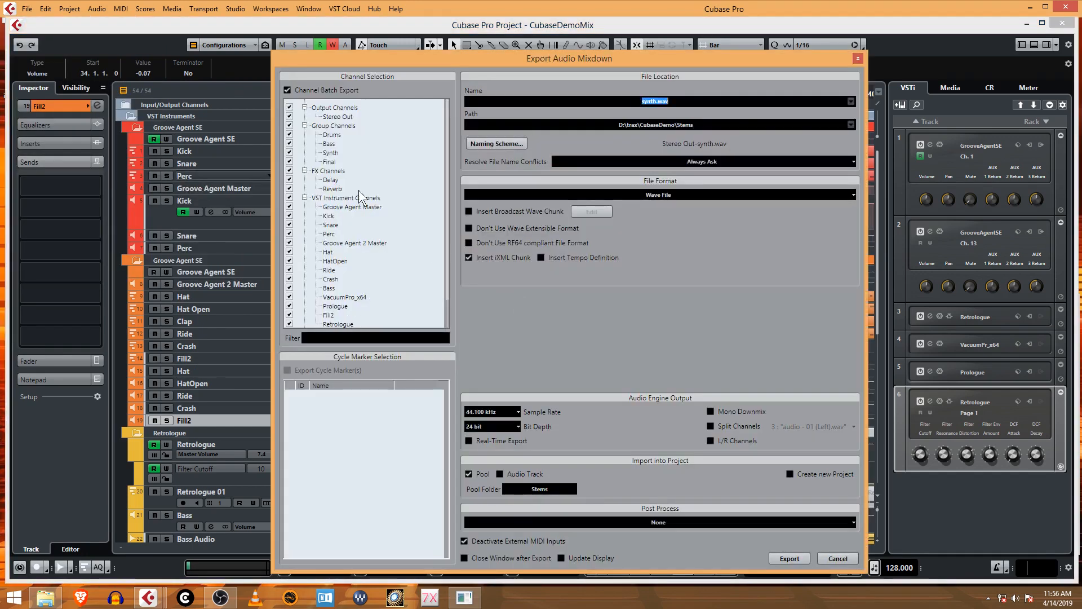
scroll(363, 234, "down", 2)
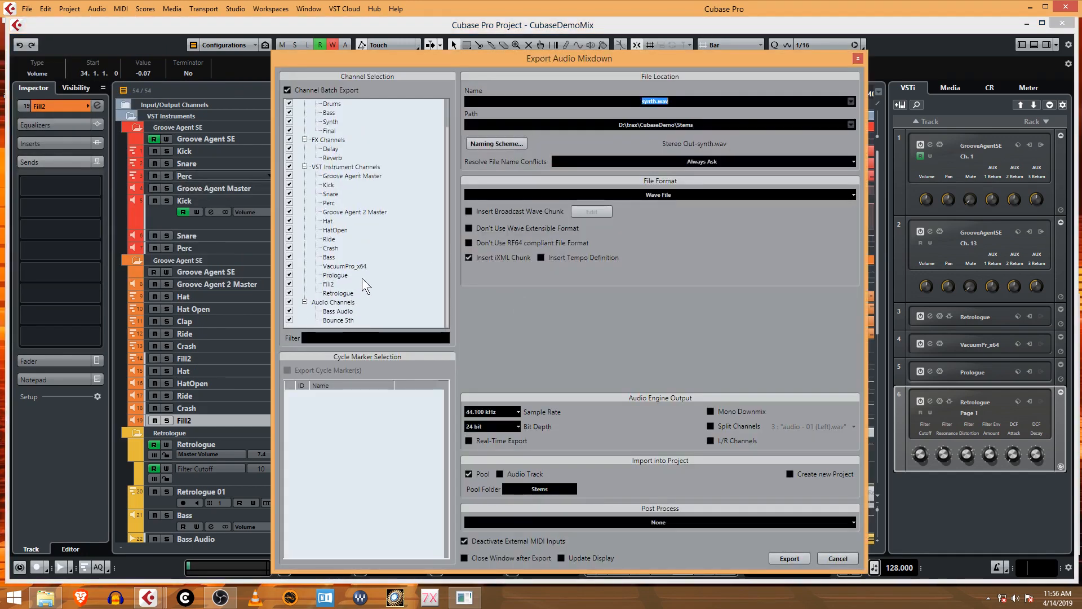
left_click(838, 558)
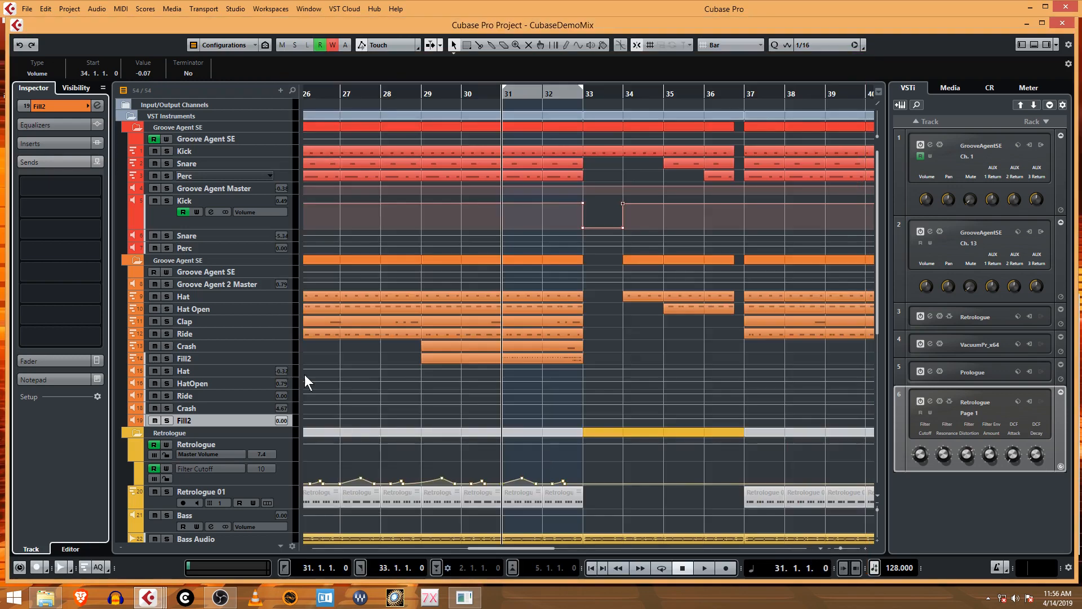
Step: Expand the VacuumPro_x64 folder and rename its output channel as VacuumPro
scroll(186, 406, "down", 6)
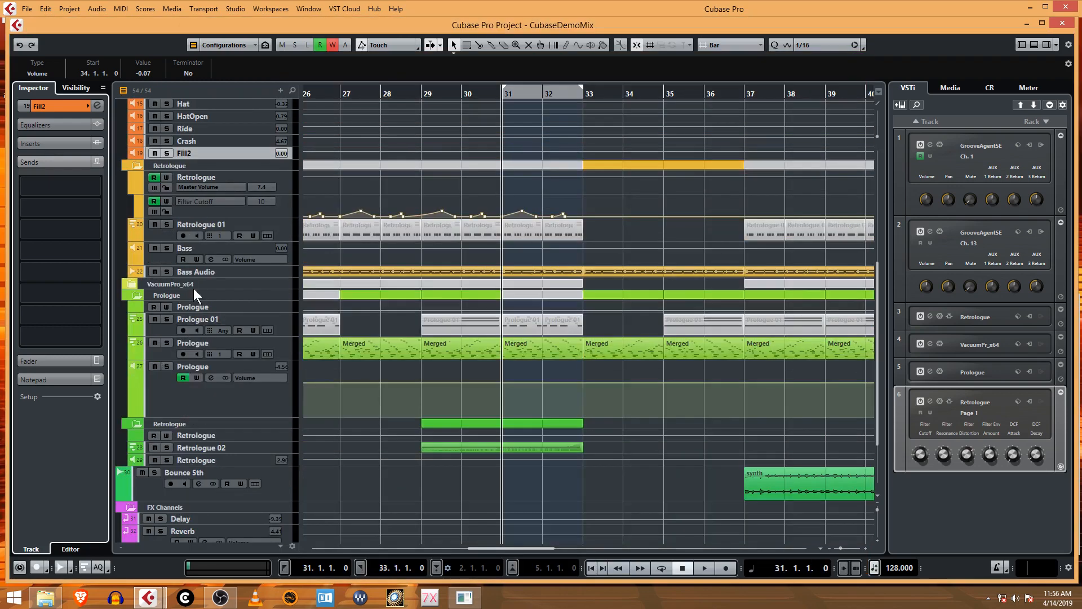
left_click(134, 282)
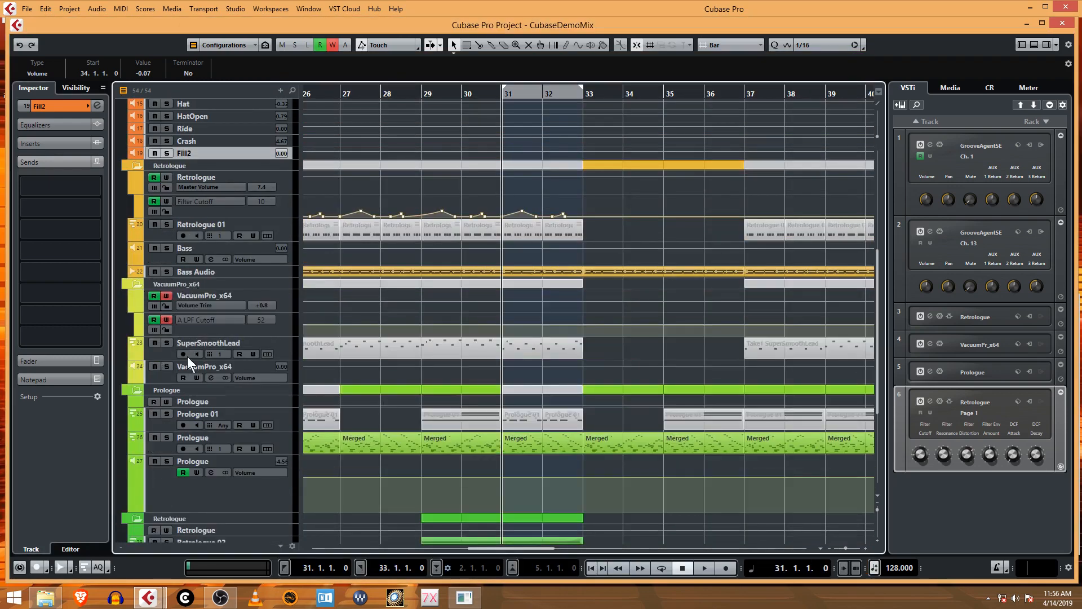
double_click(213, 367)
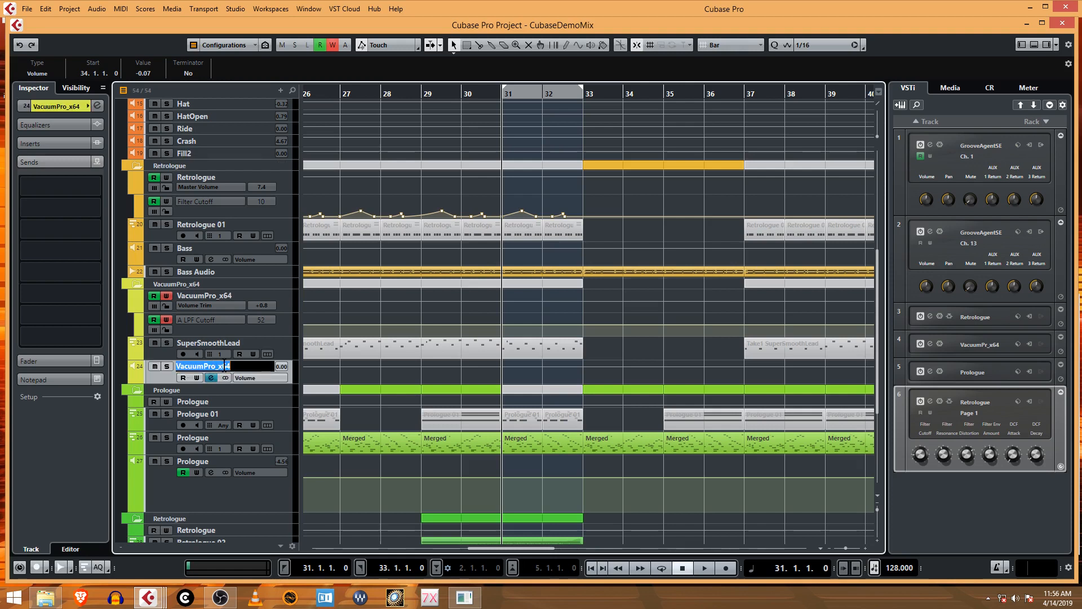
key("Return")
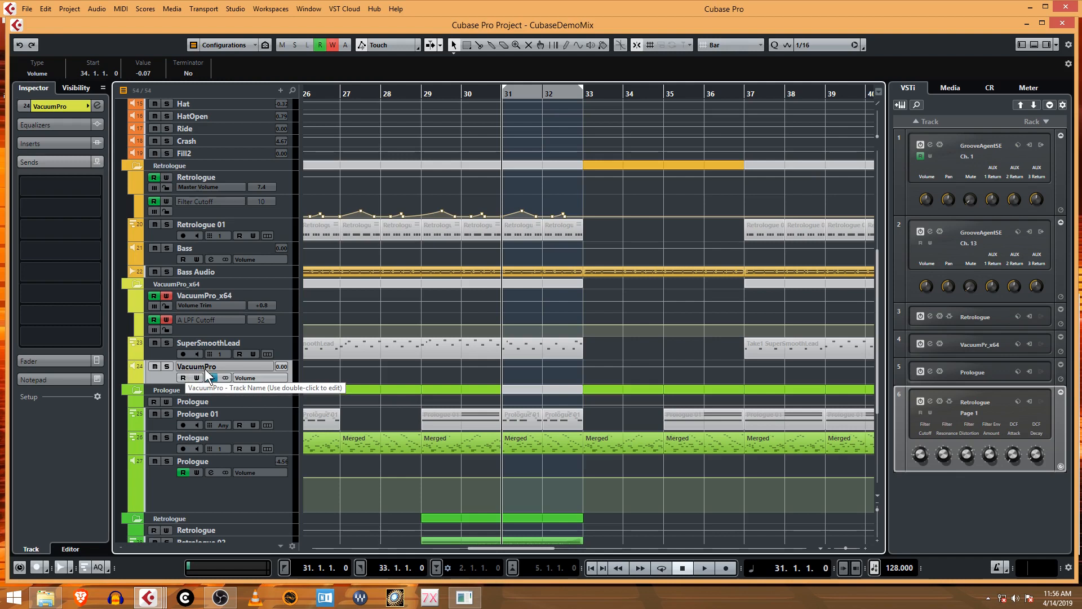
left_click(211, 378)
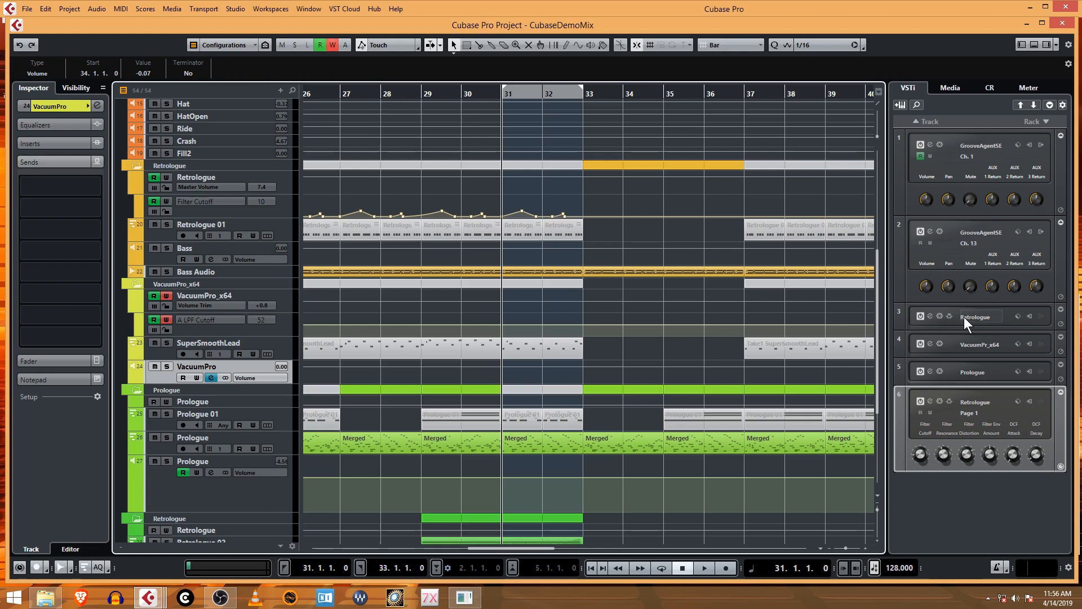
Step: Look at the first Retrologue instrument's editor, close it and review the remaining channel names in the track list
left_click(931, 317)
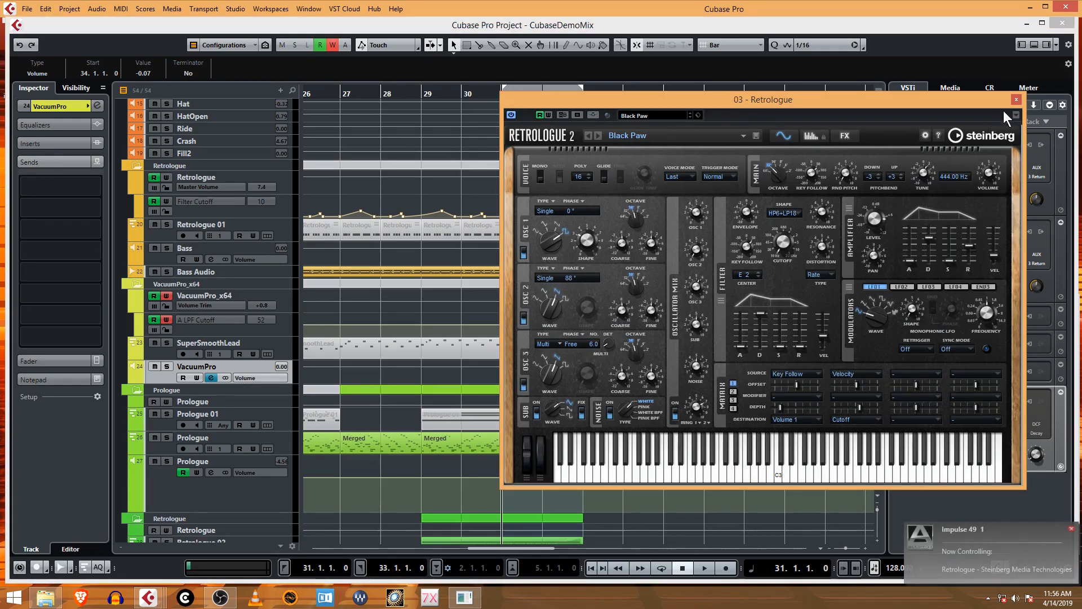
left_click(1015, 100)
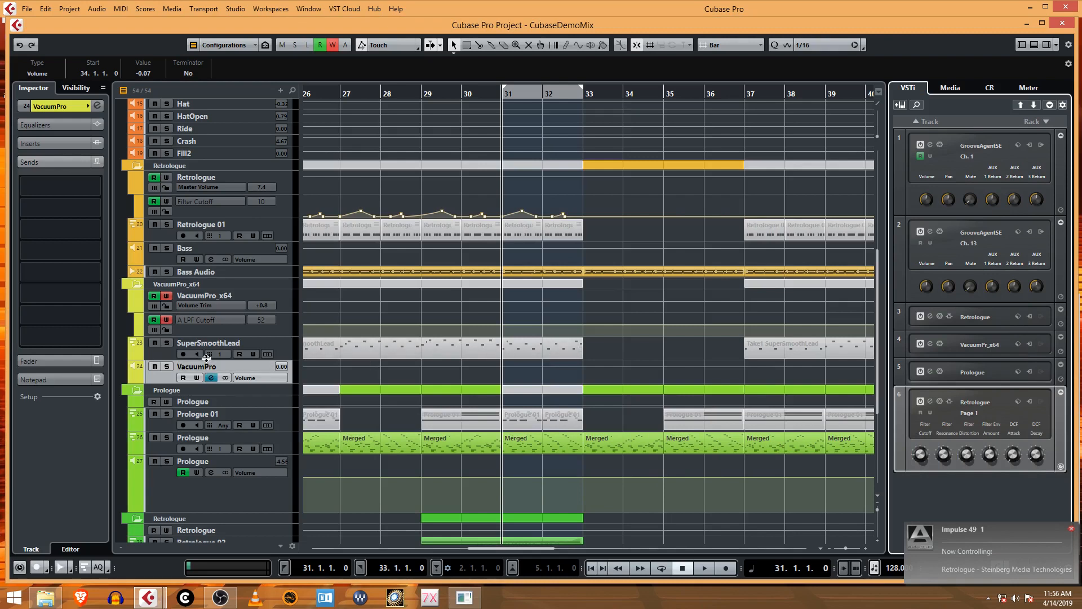
scroll(206, 357, "up", 5)
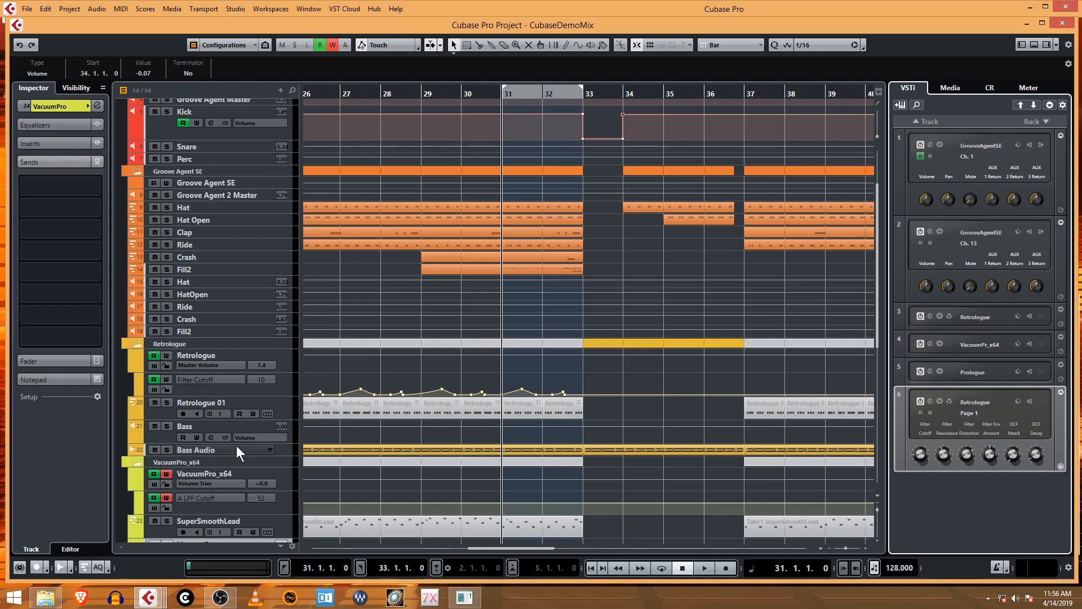
scroll(236, 446, "down", 5)
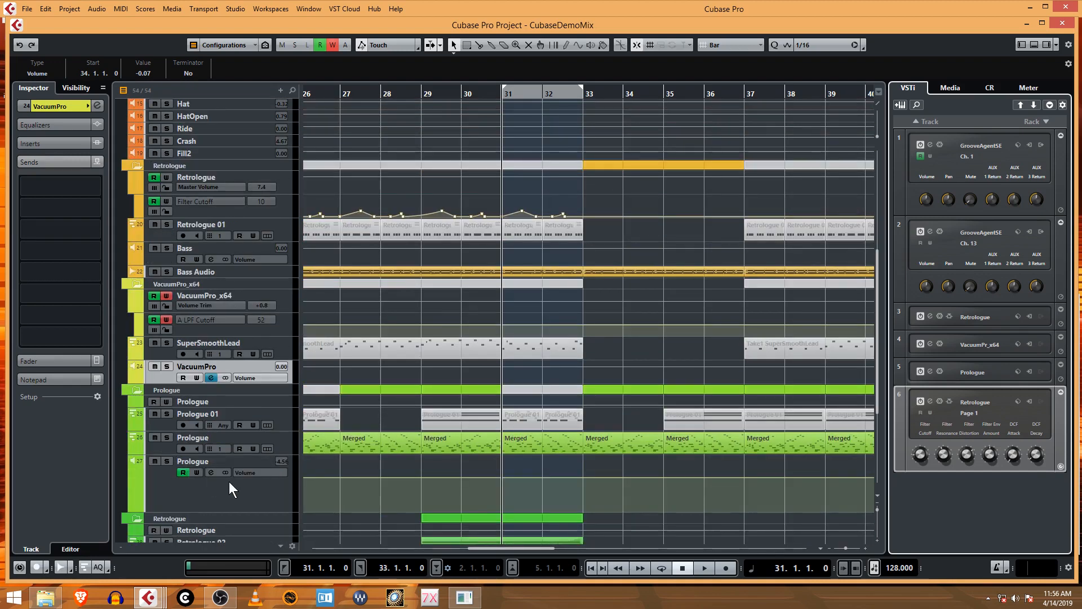
Step: Rename the output channel of the Prologue instrument as SimpleSaw
scroll(229, 481, "down", 3)
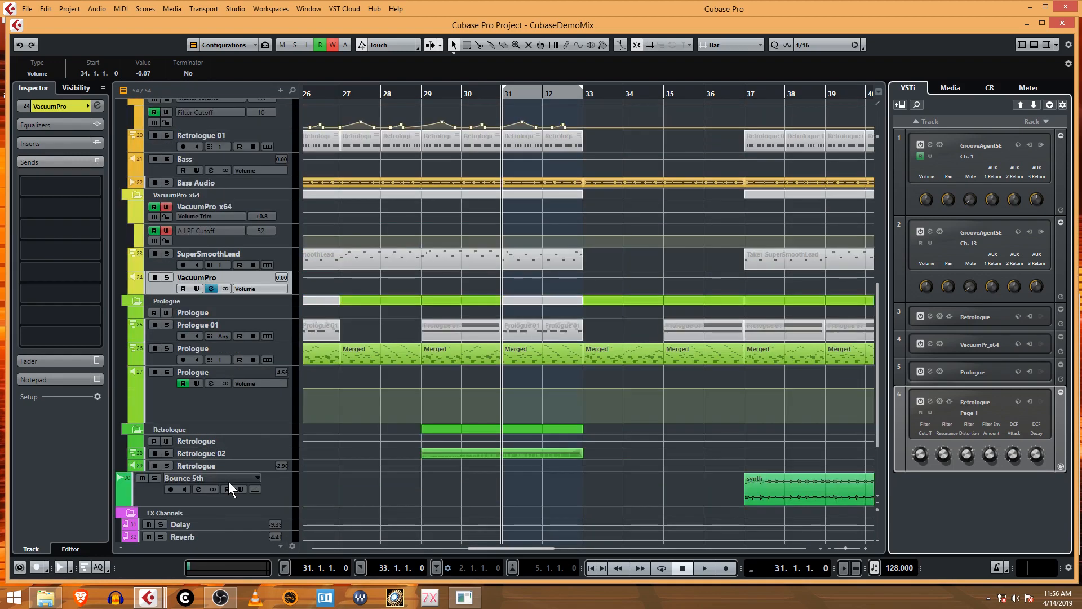
left_click(210, 371)
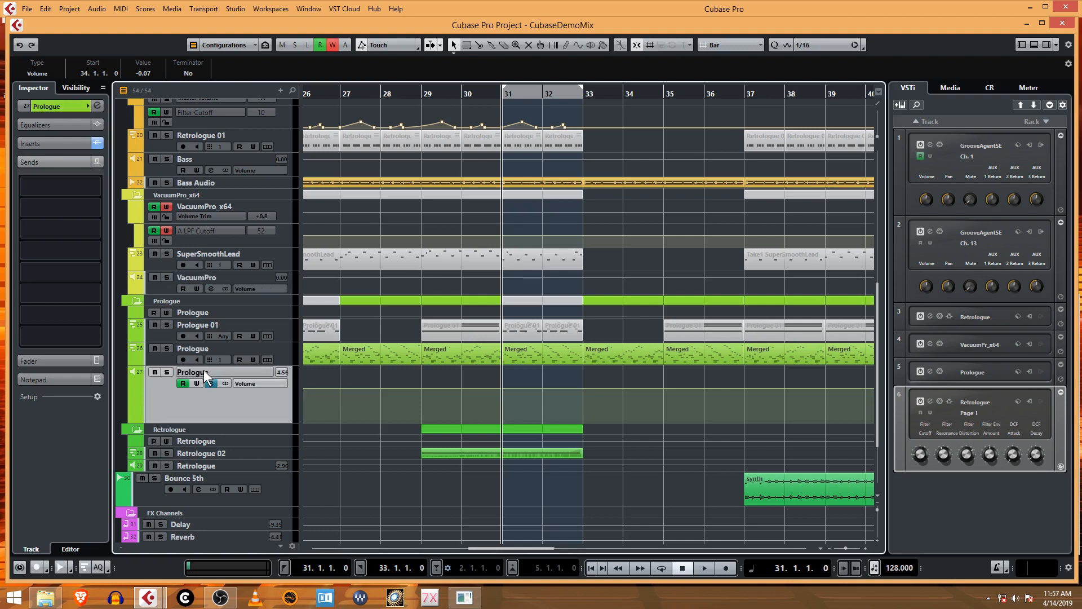
double_click(207, 370)
type("Simple")
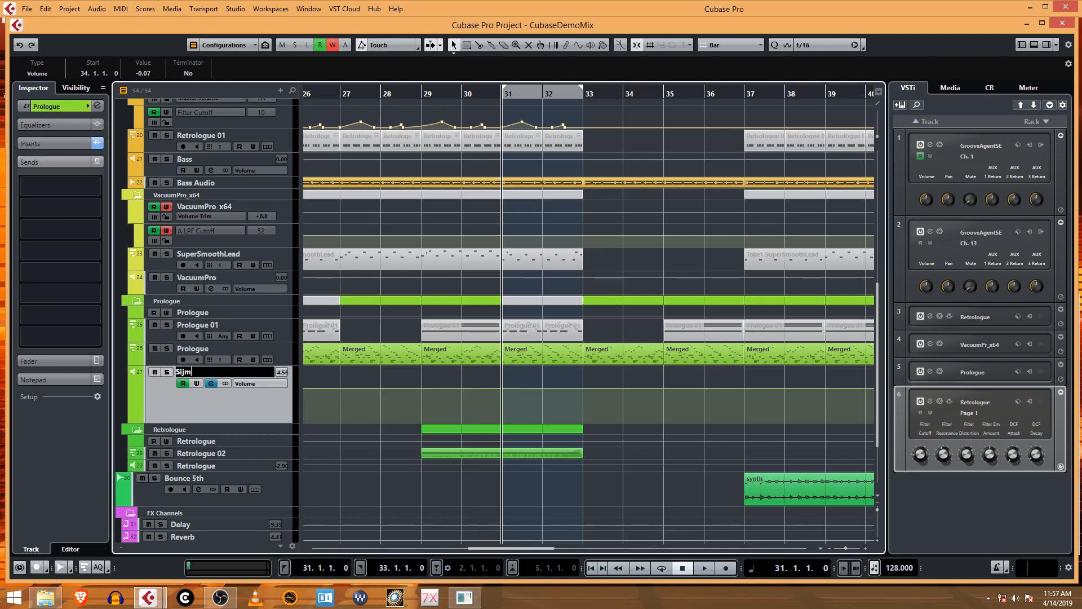
type("Saw")
key("Return")
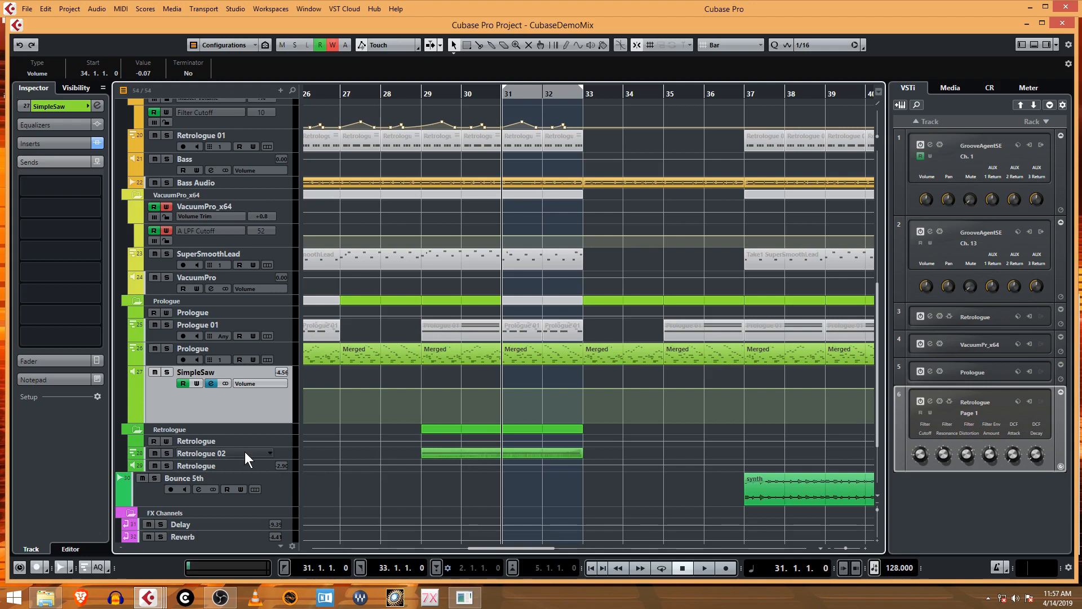
Step: Rename the Retrologue output channel below the Retrologue 02 track as NoiseSweep
double_click(240, 466)
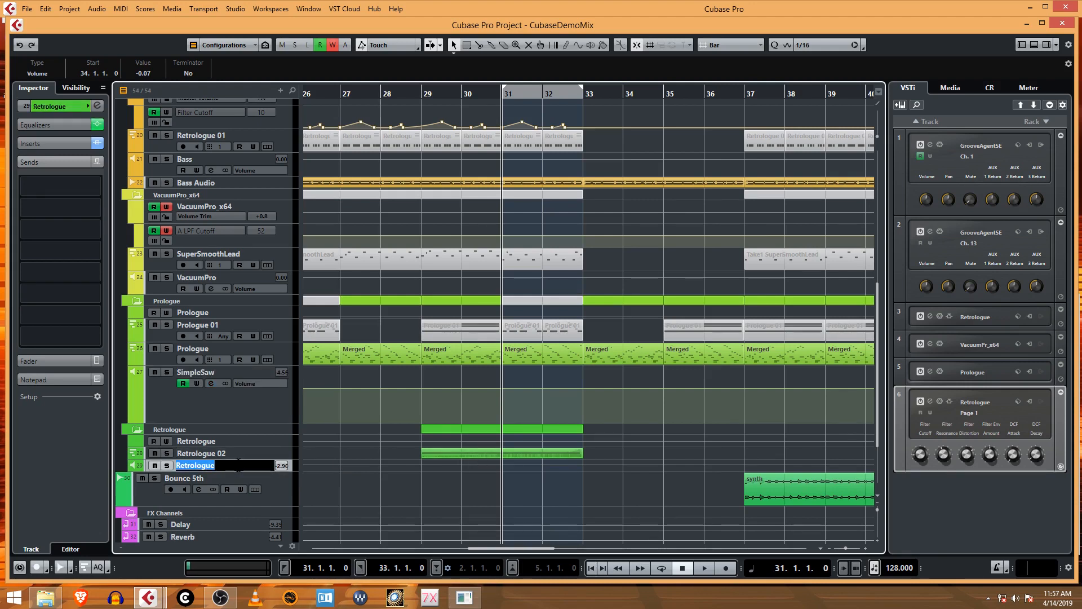
type("NoiseSweep")
key("Return")
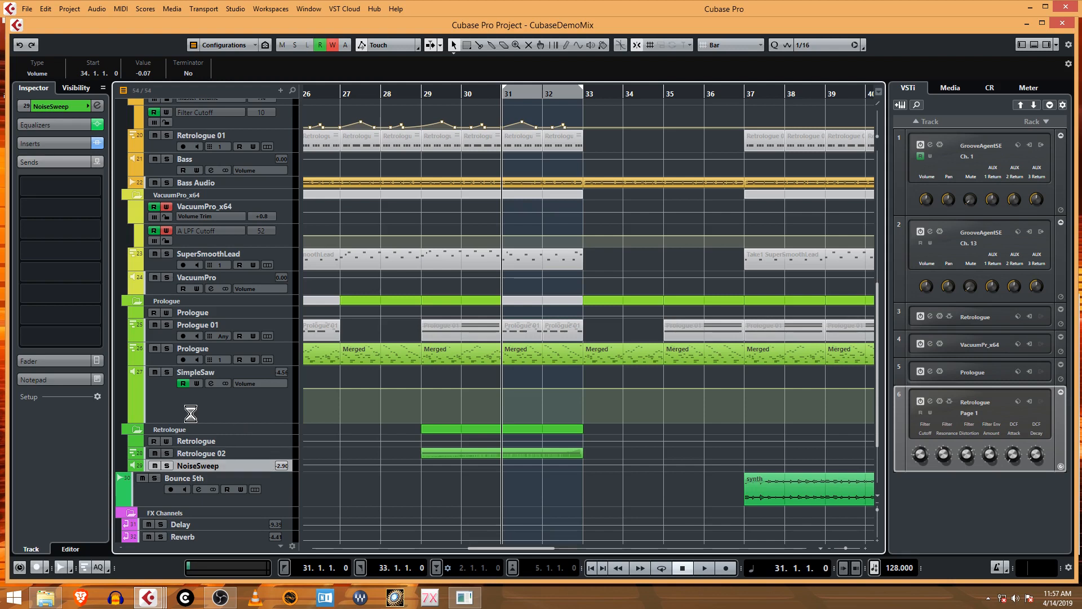
left_click(29, 12)
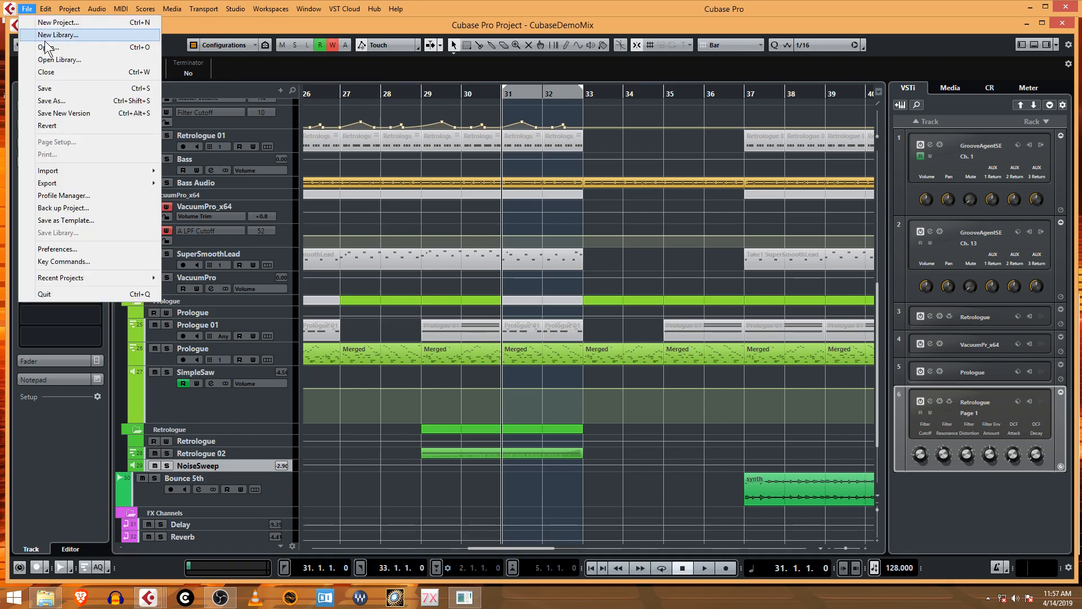
left_click(306, 77)
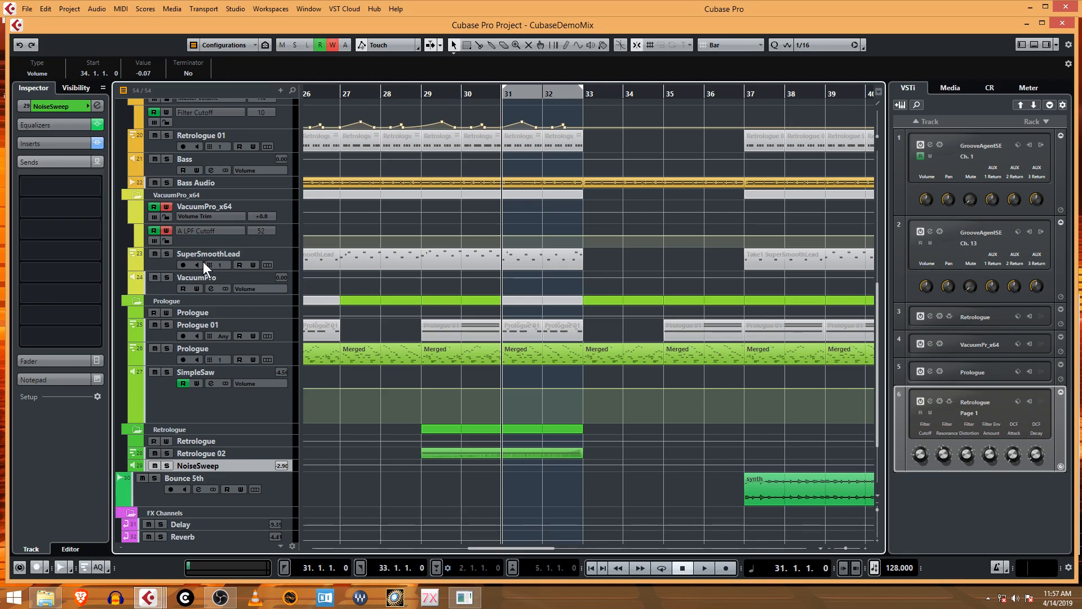
Step: Select all events on the SuperSmoothLead track and unmute them
left_click(162, 285)
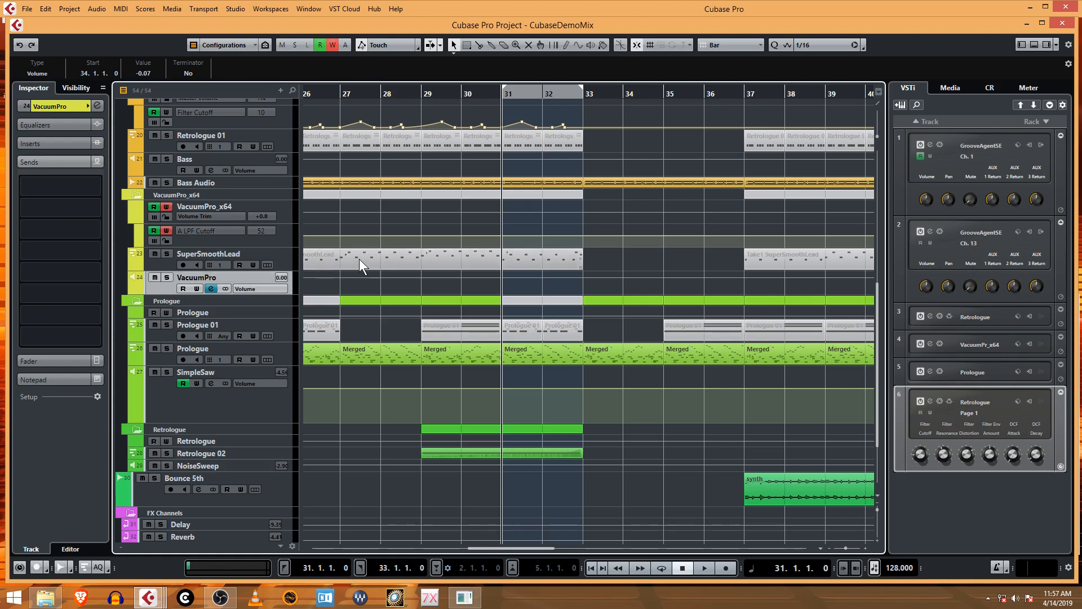
scroll(363, 258, "right", 2)
scroll(363, 258, "left", 3)
scroll(363, 258, "left", 3)
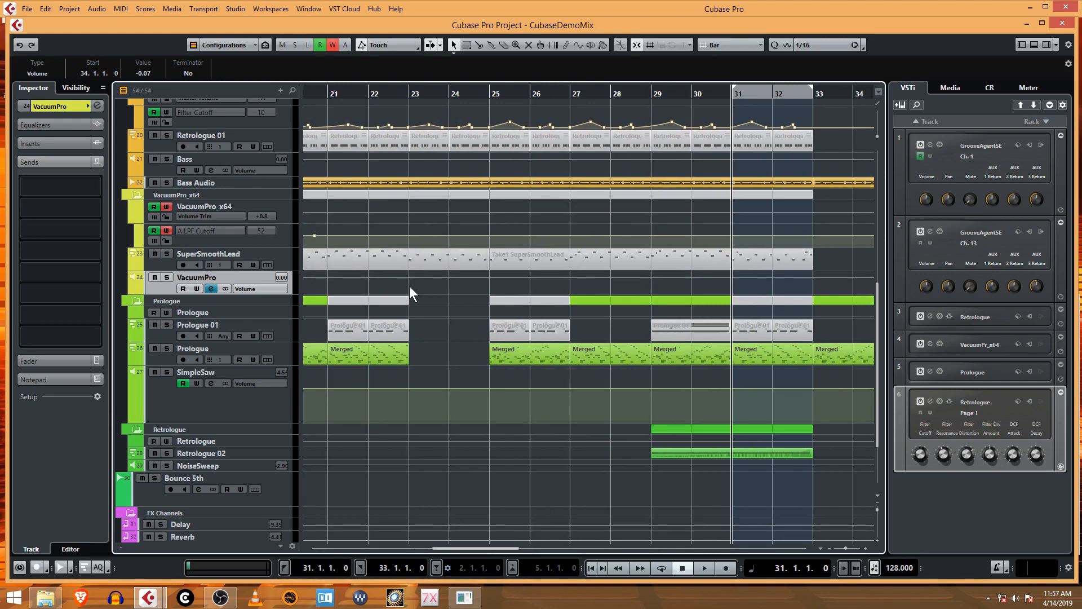
scroll(410, 285, "left", 4)
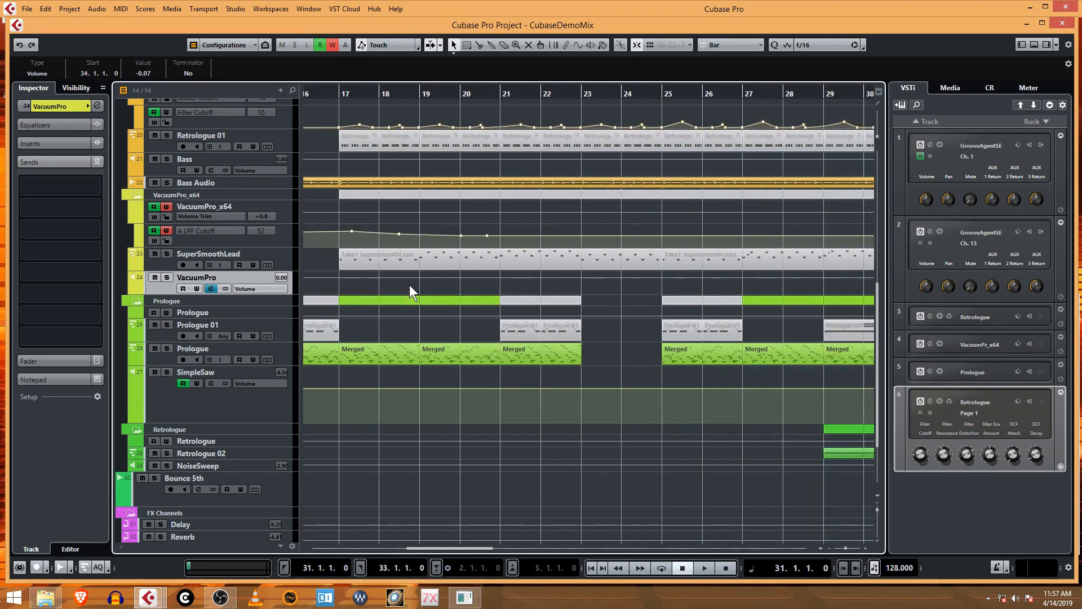
scroll(409, 285, "right", 1)
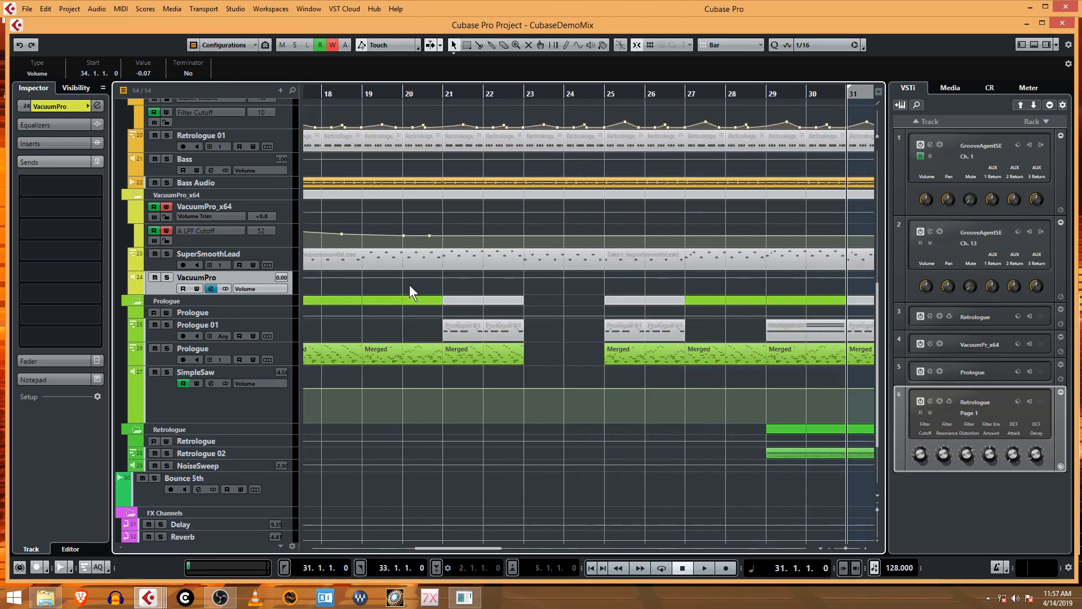
right_click(280, 259)
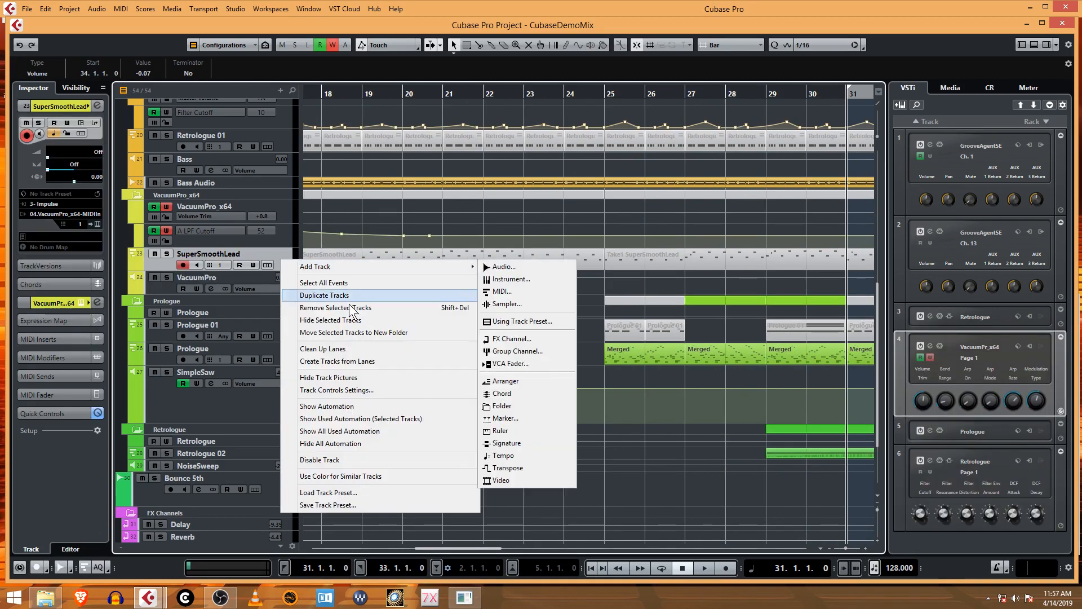
left_click(376, 282)
left_click(353, 73)
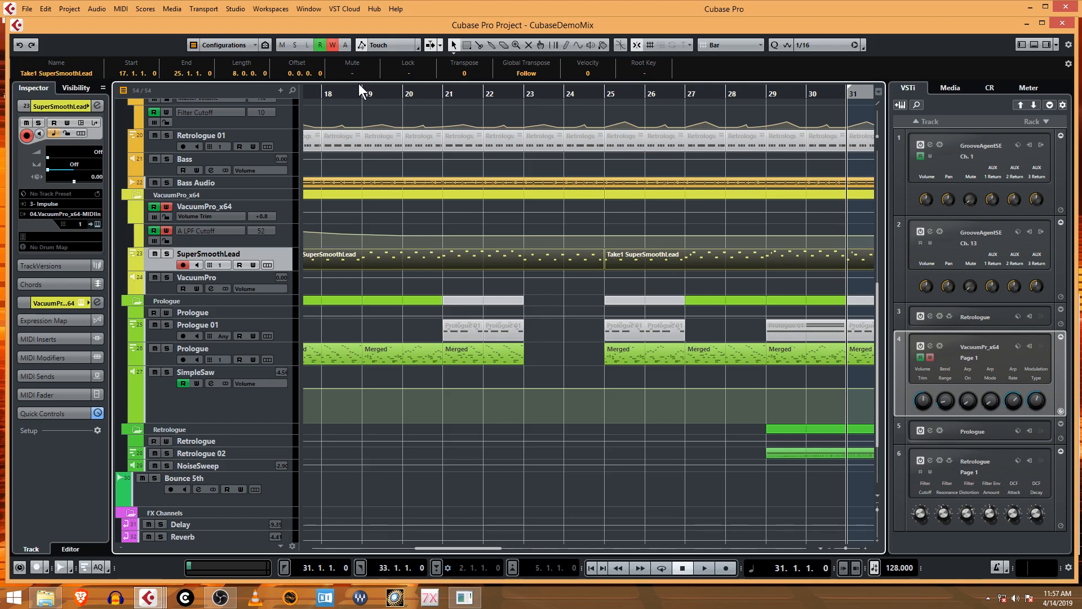
Step: Play the arrangement from around bar 22, solo the SuperSmoothLead track to listen to it, and stop playback
left_click(442, 91)
key("space")
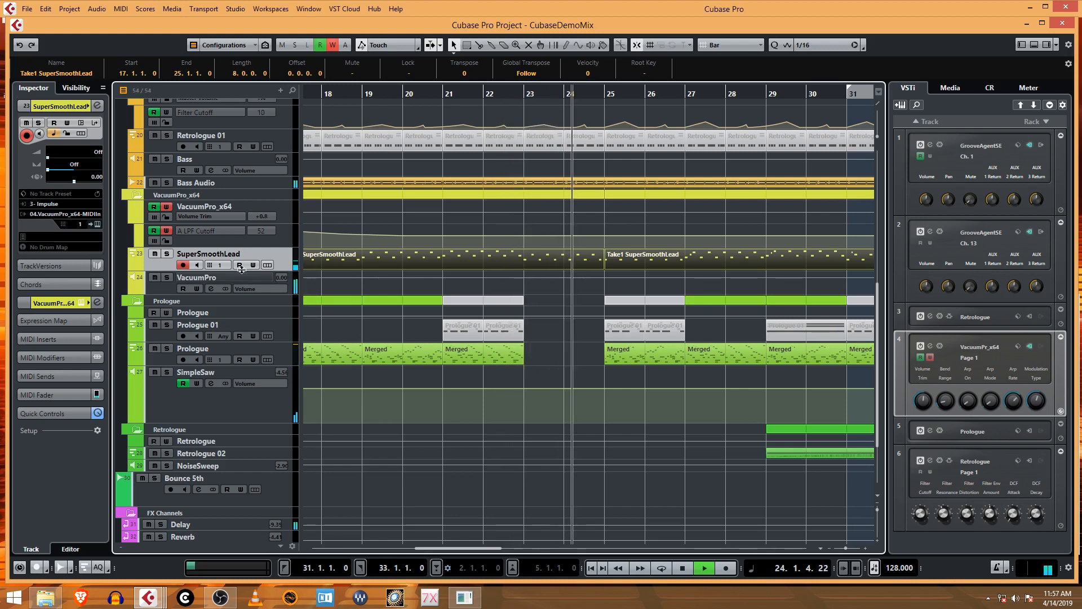
left_click(167, 254)
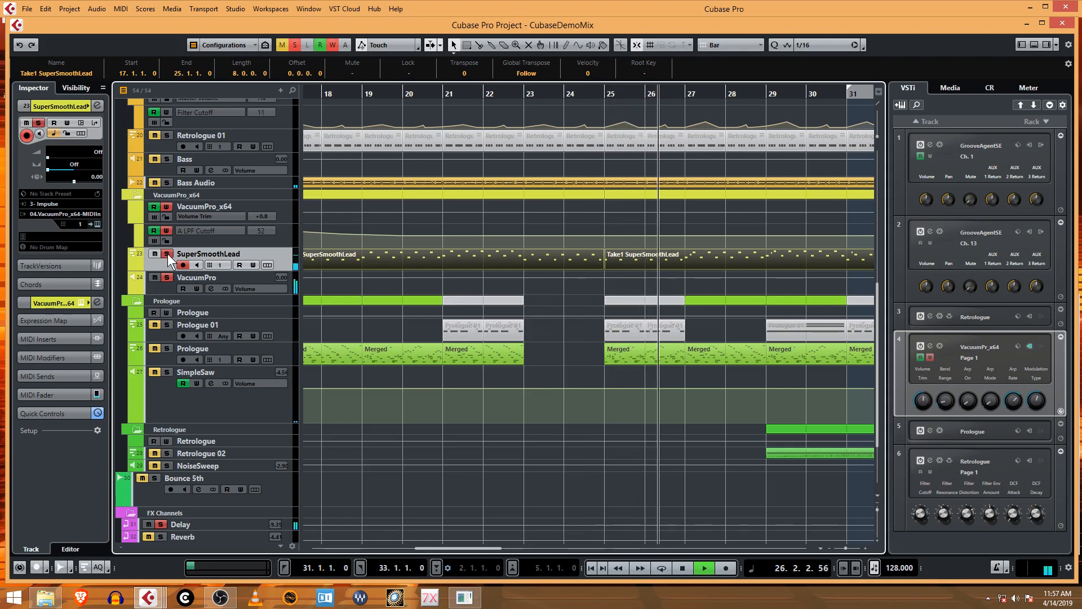
scroll(432, 304, "down", 3)
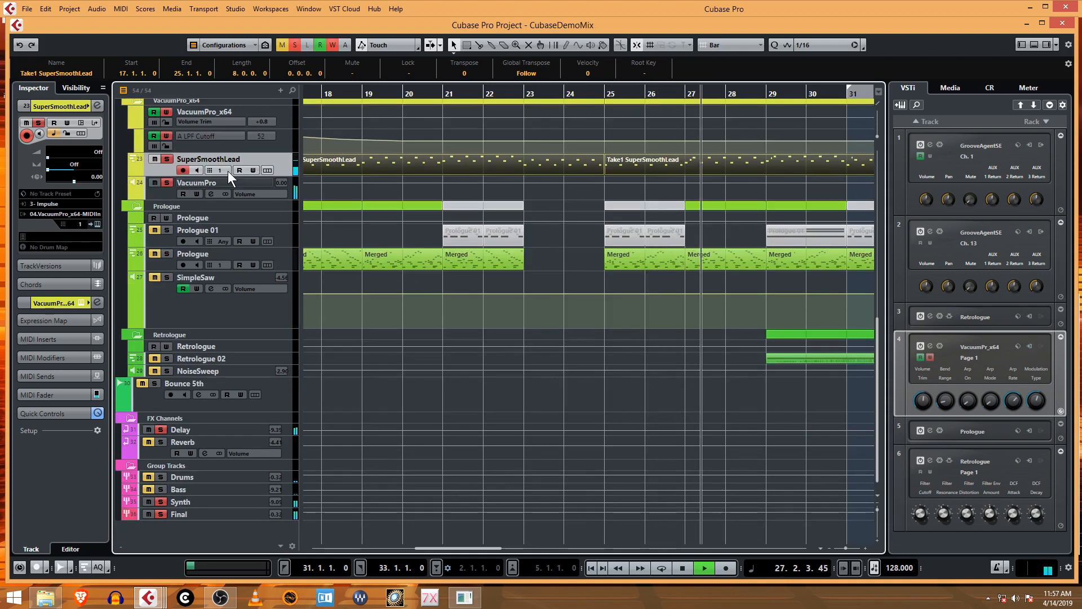
key("space")
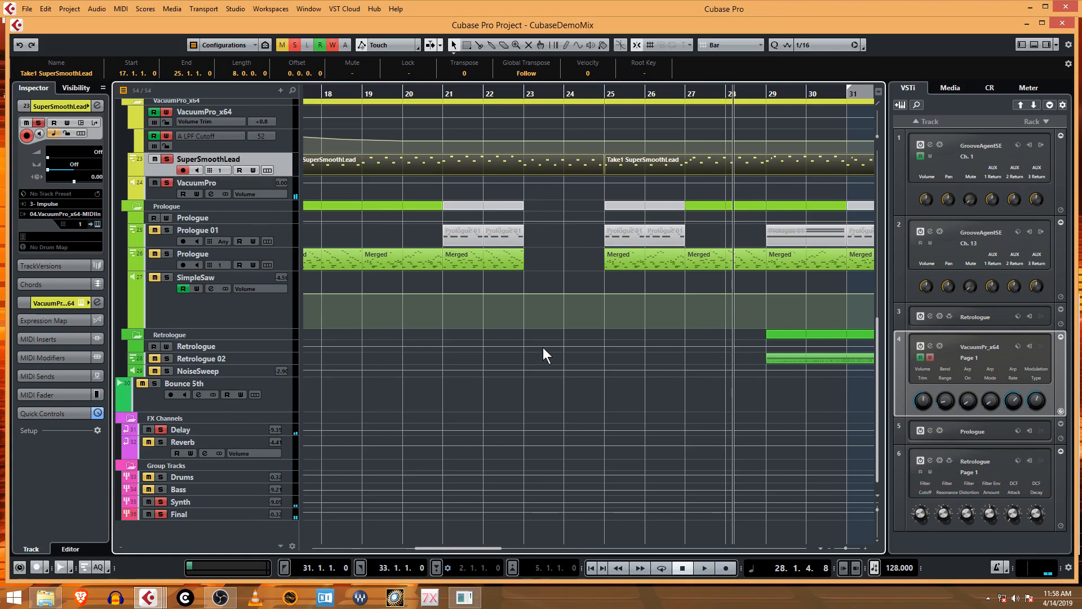
Step: Move the Bounce 5th audio track into the VacuumPro_x64 group, directly below the VacuumPro output channel
scroll(586, 338, "right", 2)
scroll(756, 338, "right", 4)
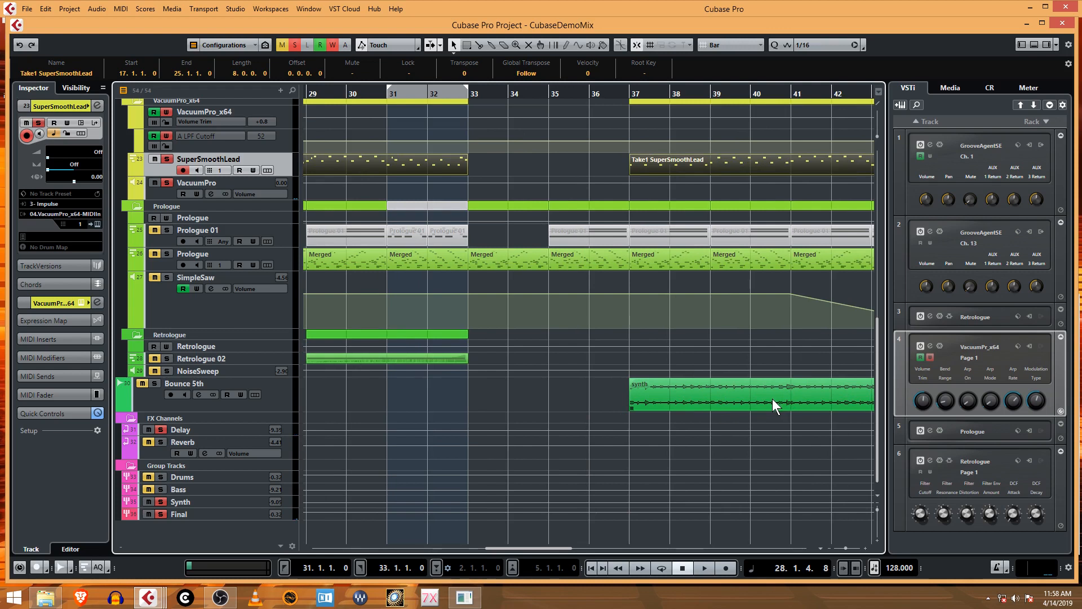
left_click_drag(144, 403, 163, 201)
left_click(160, 218)
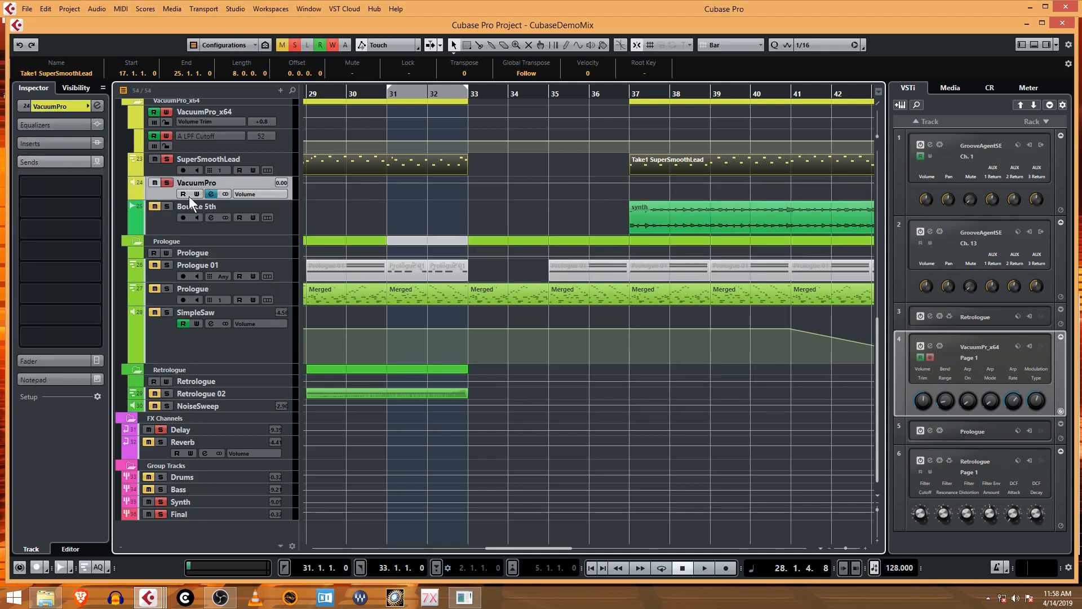
Step: Mute all the selected SuperSmoothLead events again, with the SuperSmoothLead track selected
left_click(276, 161)
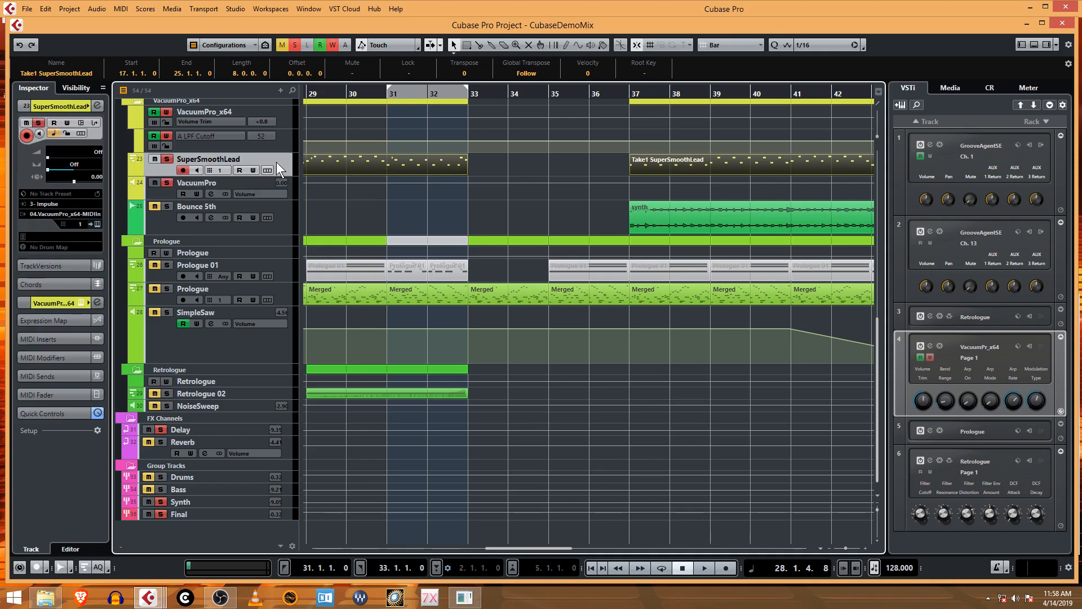
right_click(276, 161)
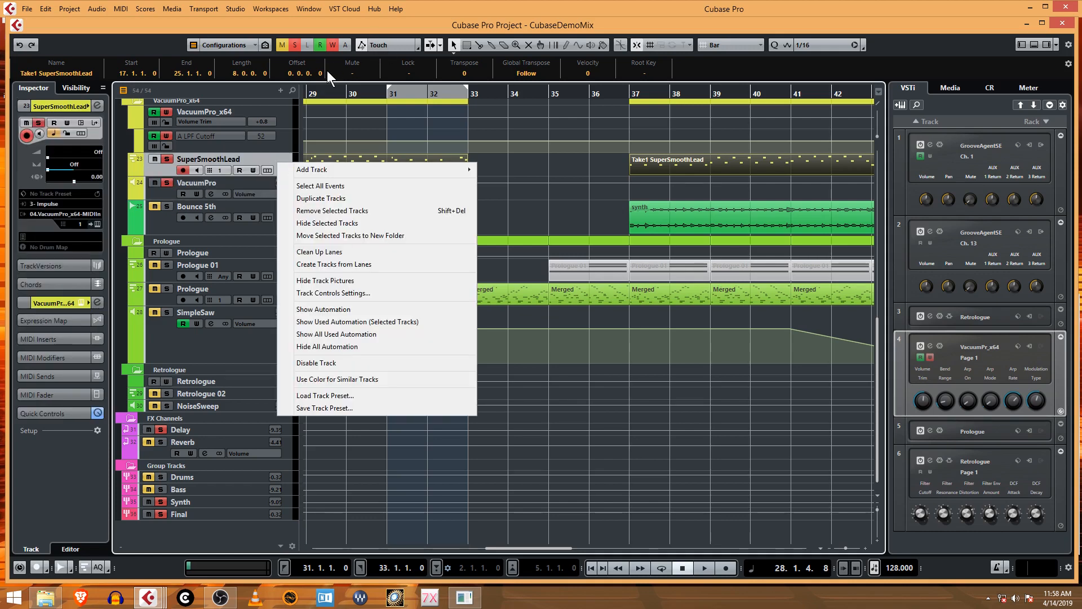
left_click(350, 72)
left_click(350, 72)
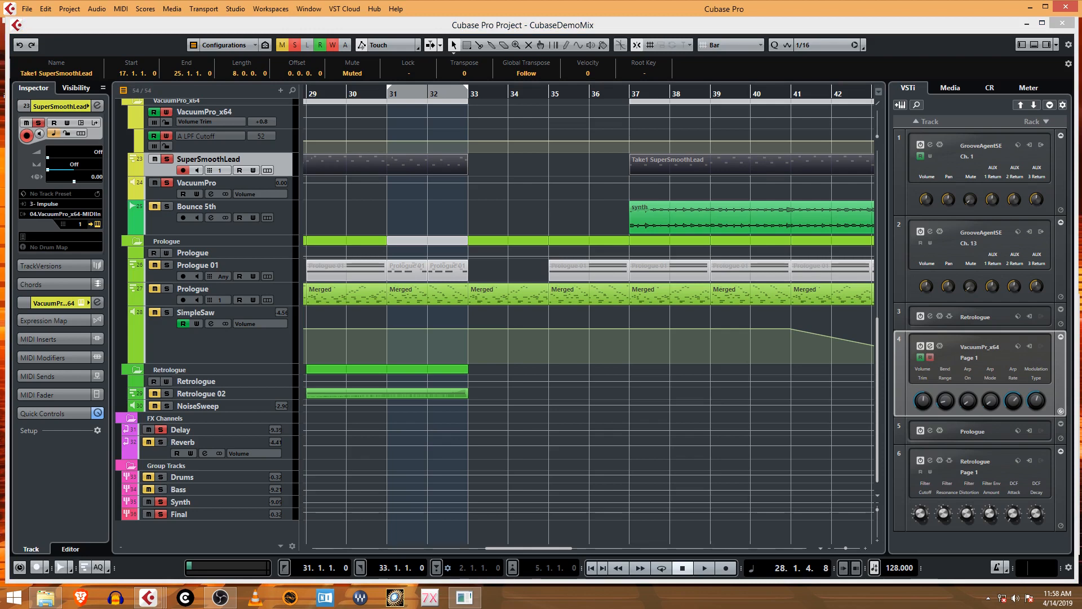
Step: Check the VacuumPro instrument's editor, close it, and rename its VacuumPro output channel as SuperSmoothLead
left_click(930, 346)
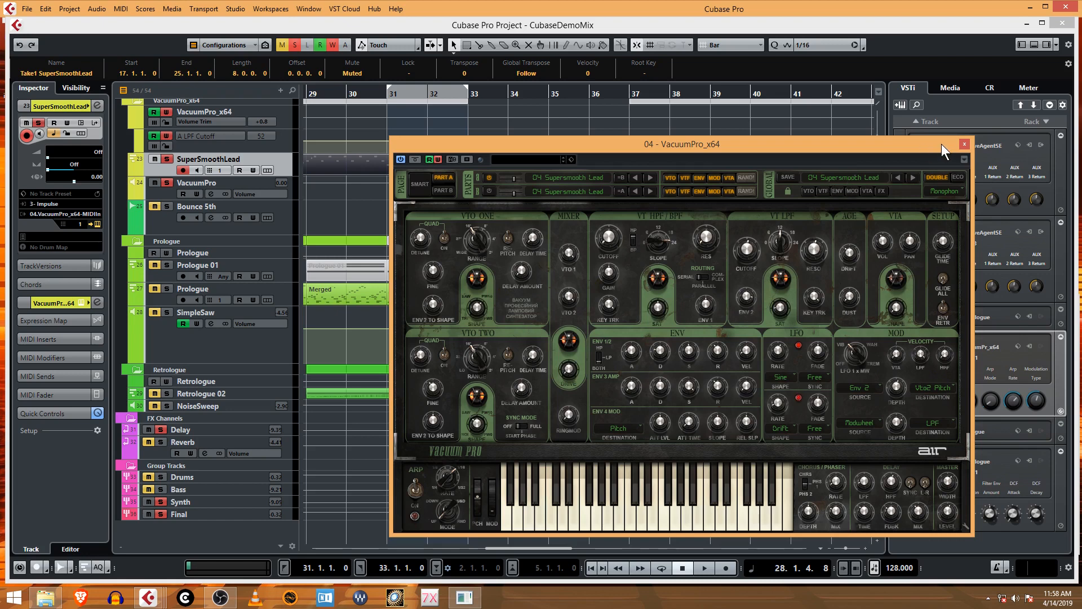
left_click(964, 144)
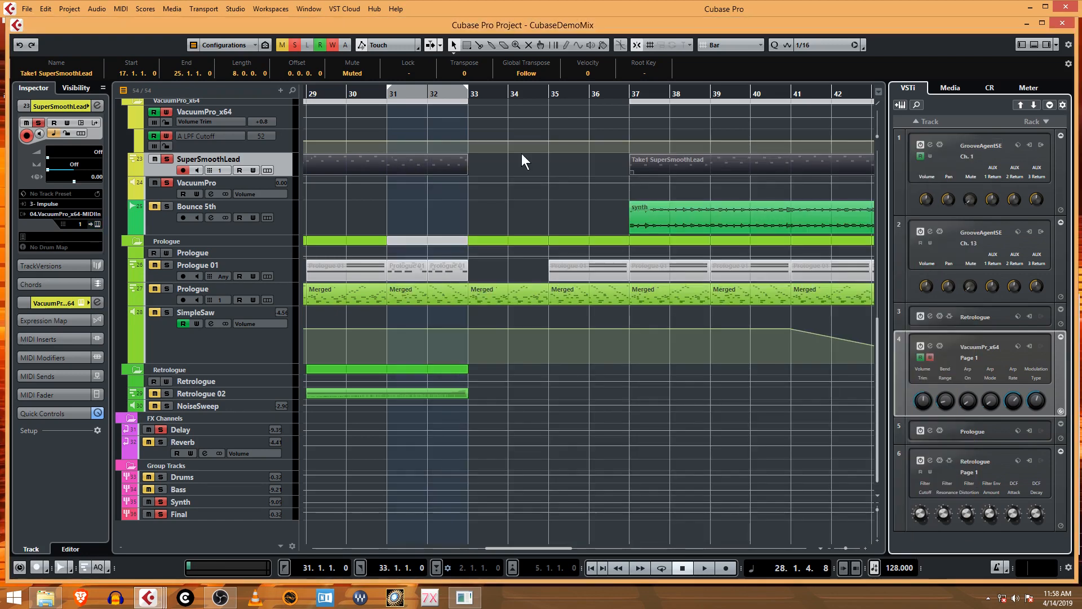
double_click(205, 183)
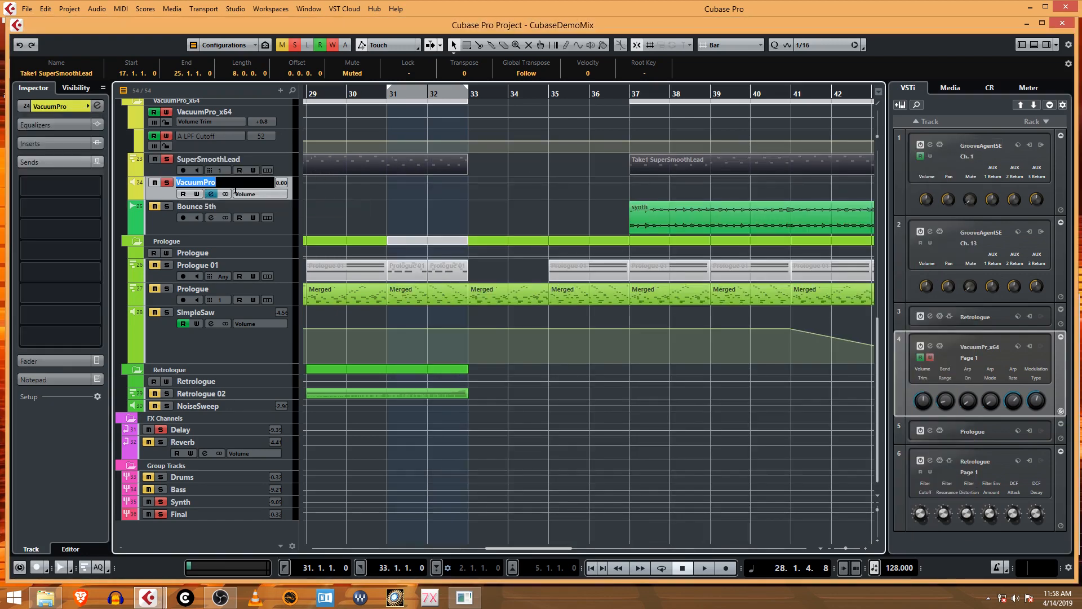
type("Super")
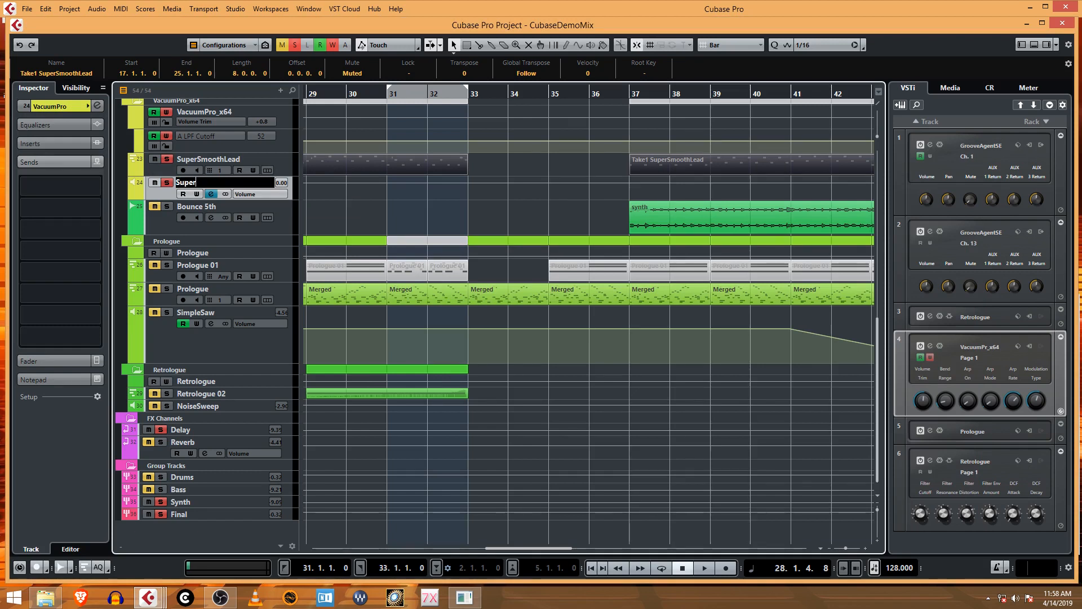
type("SmoothLEad")
key("Return")
double_click(230, 181)
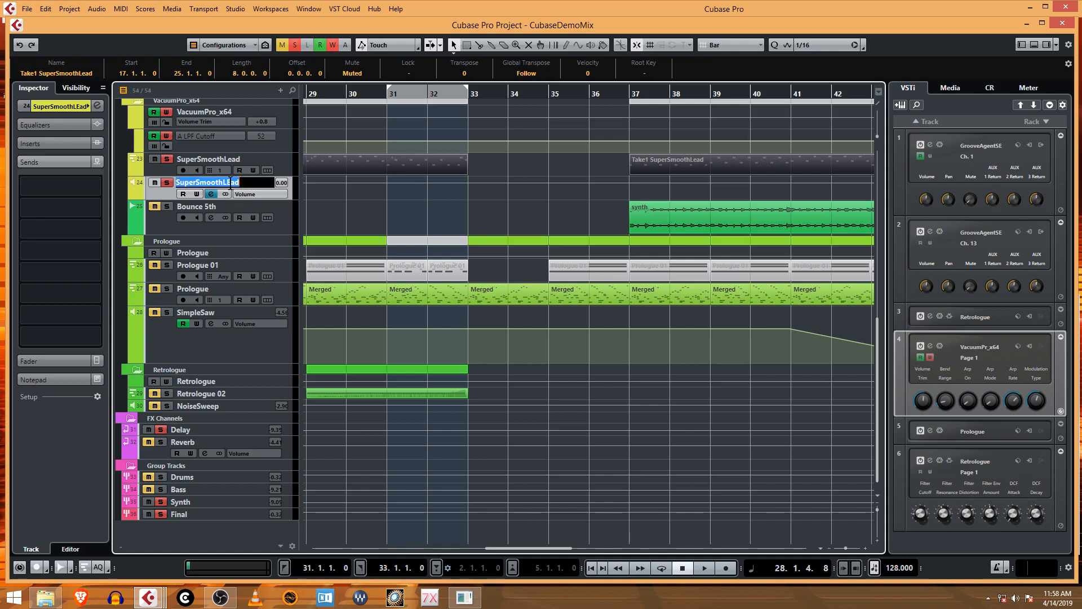
left_click(229, 182)
type("e")
key("Return")
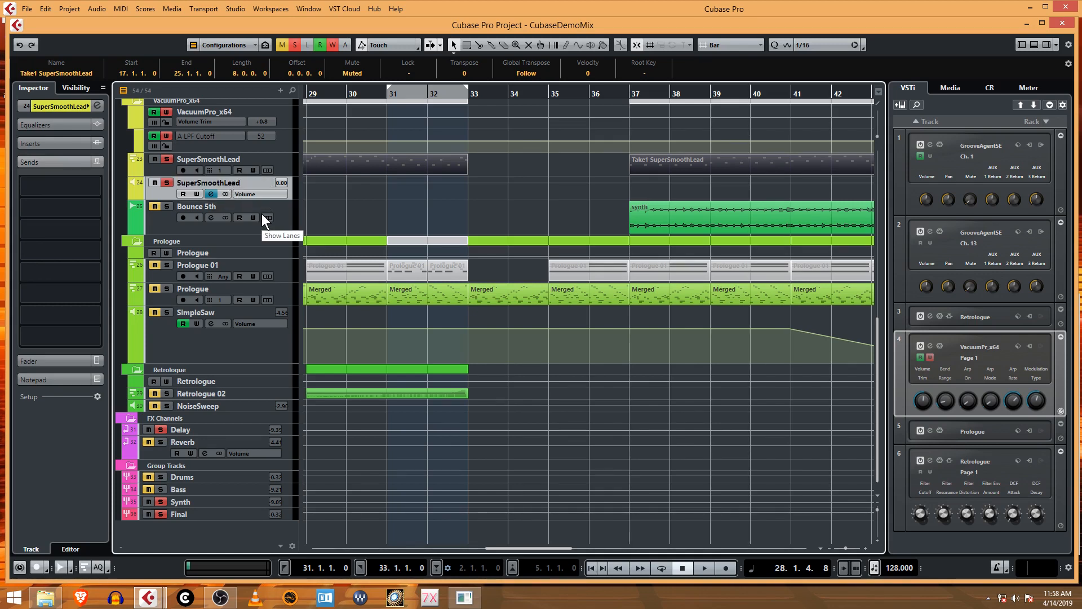
Step: Rename the Bounce 5th audio track as SuperSmoothLeadAudio
double_click(232, 181)
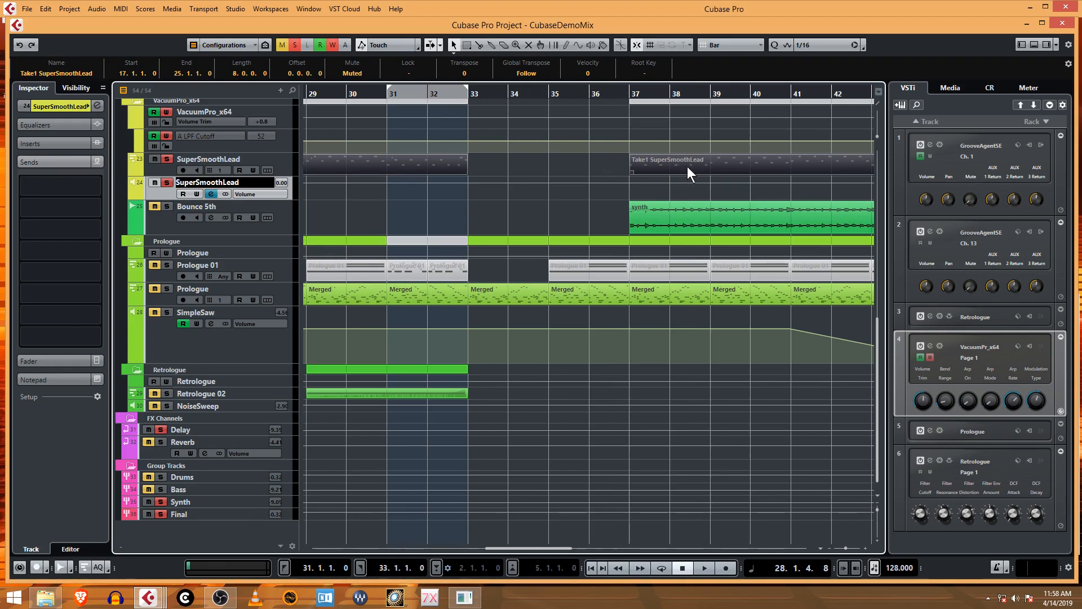
double_click(206, 207)
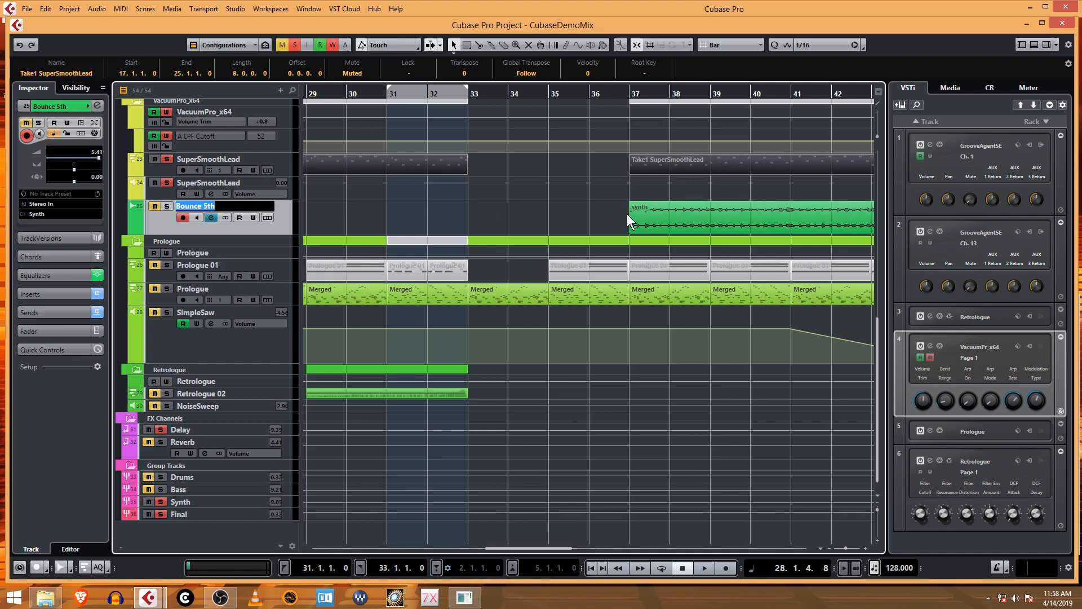
type("SuperSmoothLead Audi")
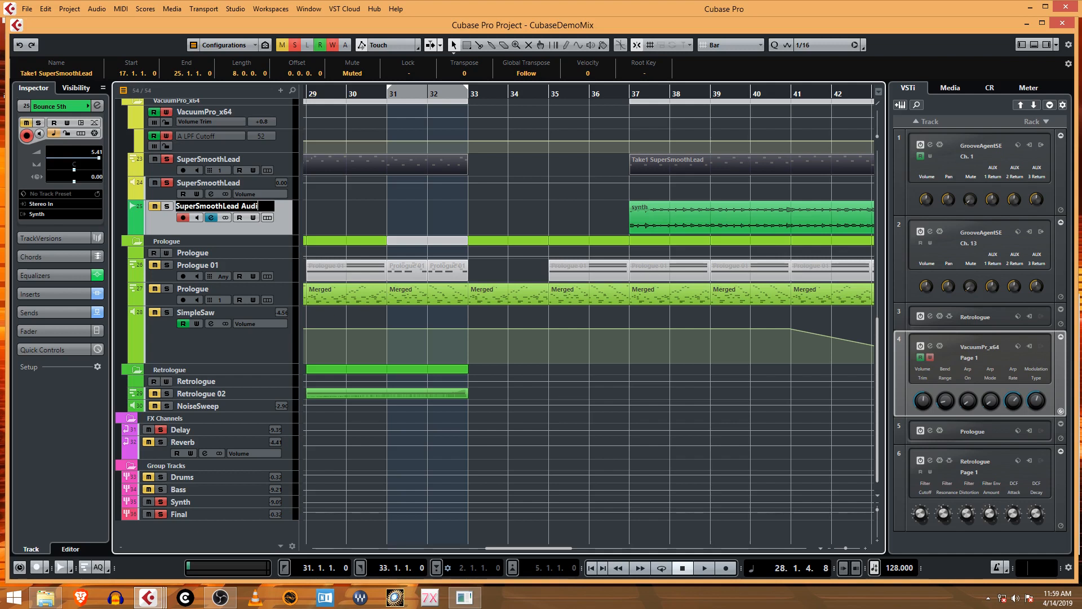
key("BackSpace")
key("BackSpace")
type("Audio")
key("Return")
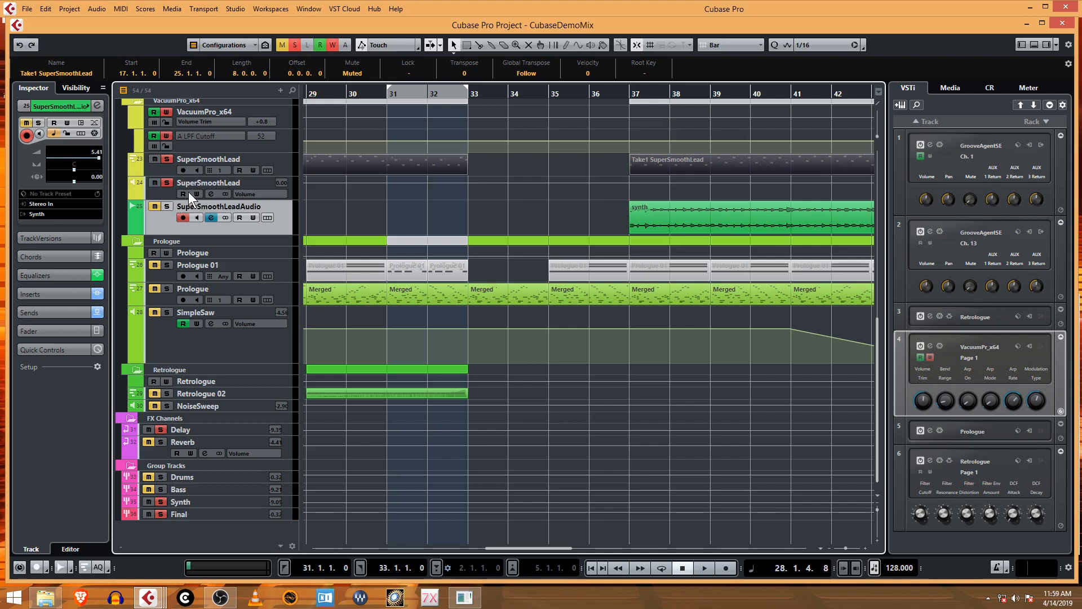
Step: Rename the VacuumPro instrument's output channel as SuperSmoothLeadMidi
double_click(248, 182)
left_click(246, 182)
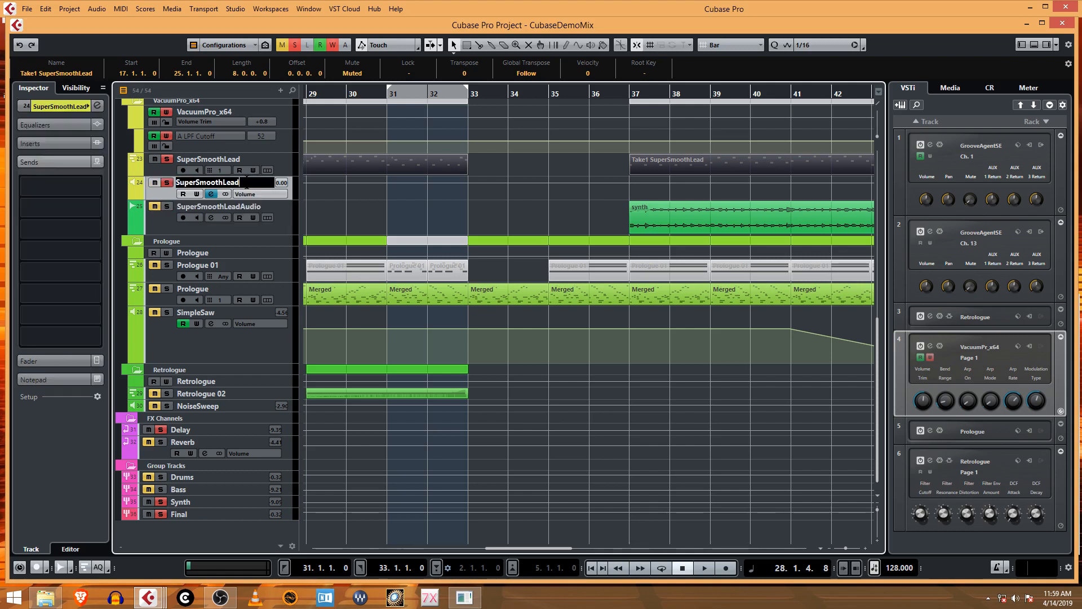
type("Midi")
key("Return")
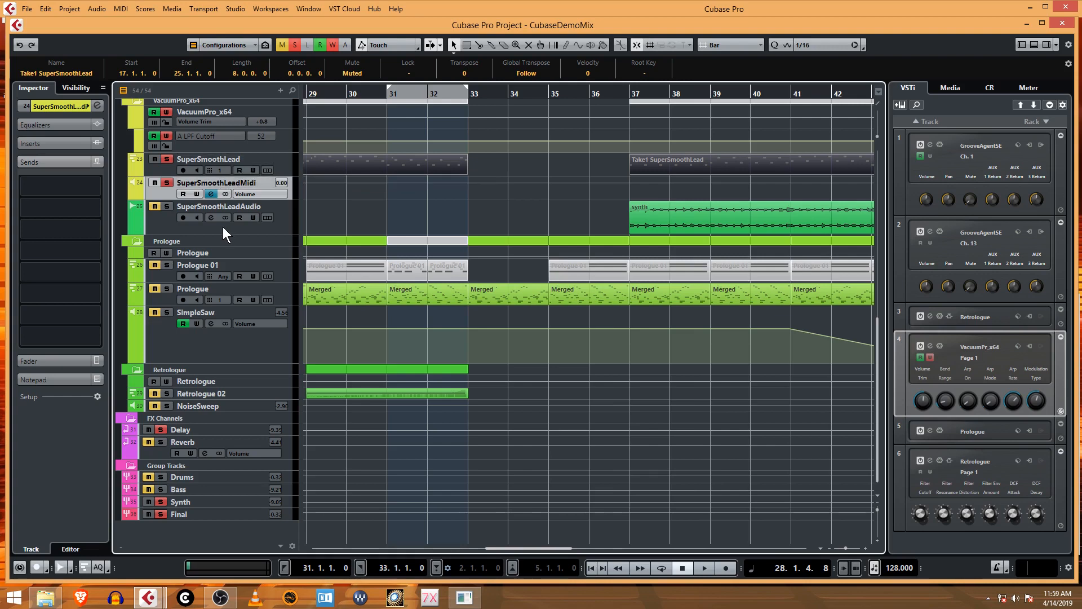
Step: Deactivate all solo and mute states, and recolor the SuperSmoothLeadAudio track yellow to match its VacuumPro neighbors
left_click(294, 44)
left_click(282, 45)
scroll(182, 312, "up", 3)
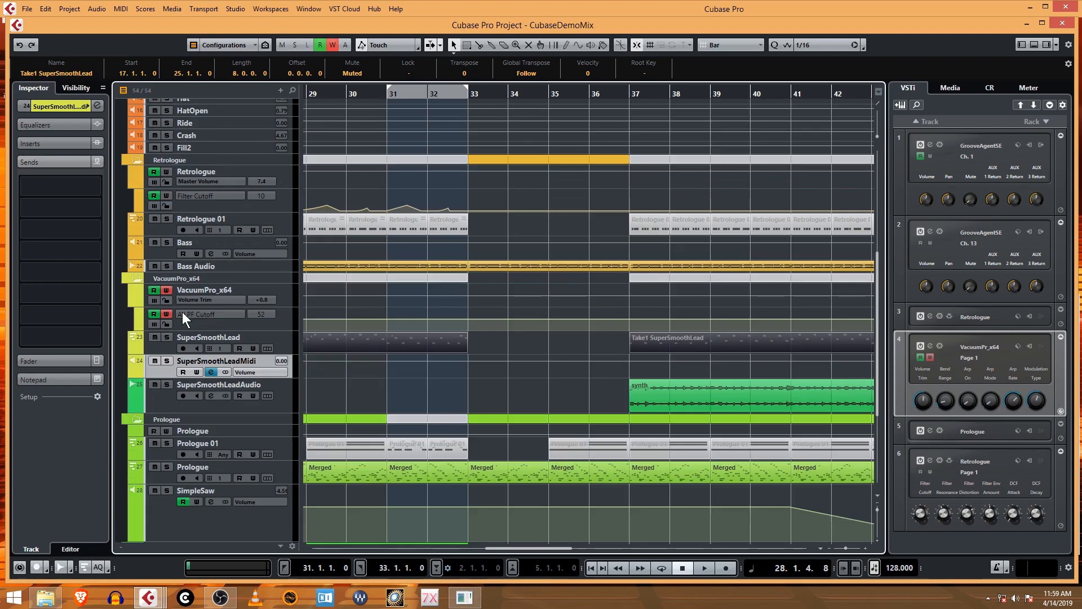
left_click(171, 394)
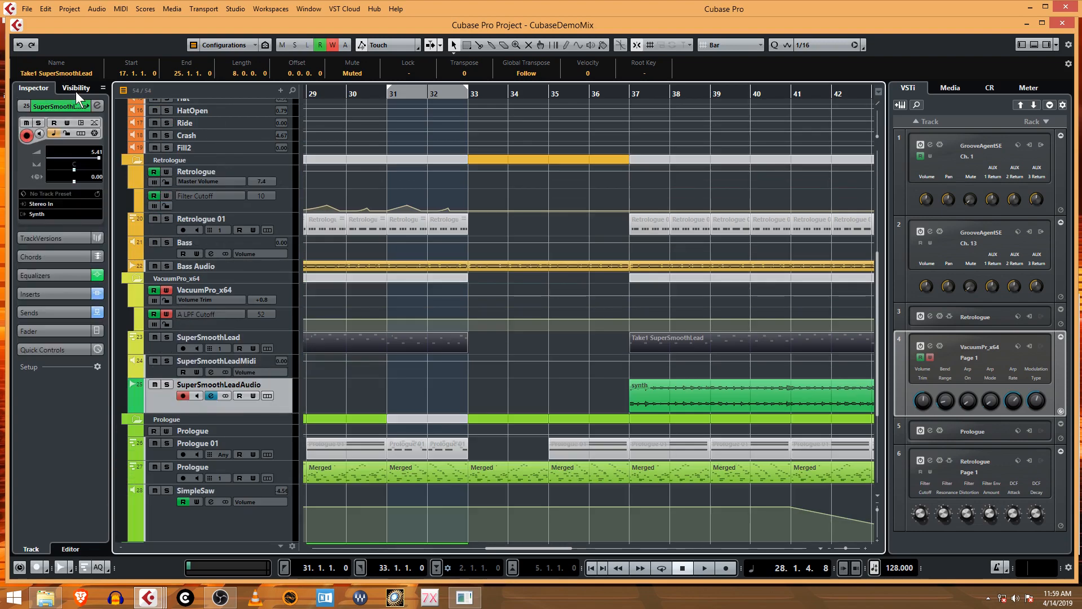
left_click(87, 106)
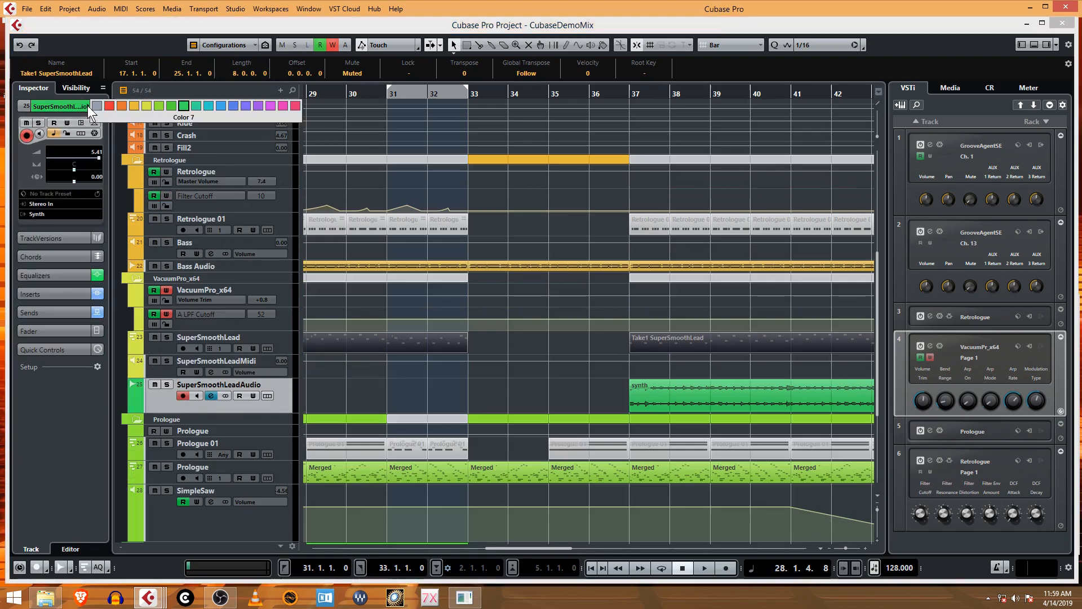
left_click(147, 107)
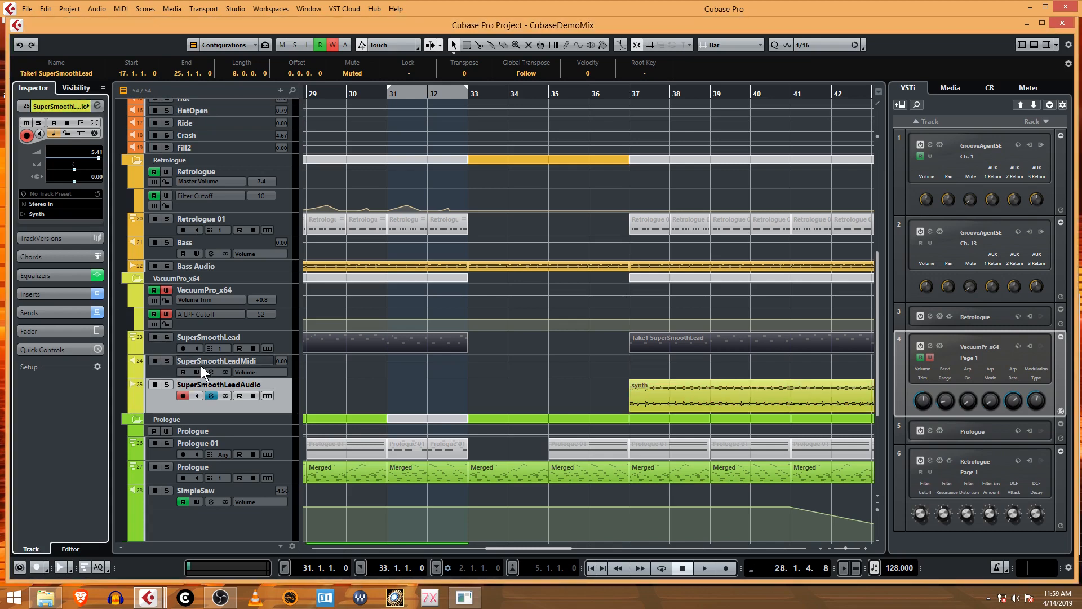
Step: Rename the Retrologue 02 MIDI track as NoiseSweepMidi
scroll(270, 327, "down", 3)
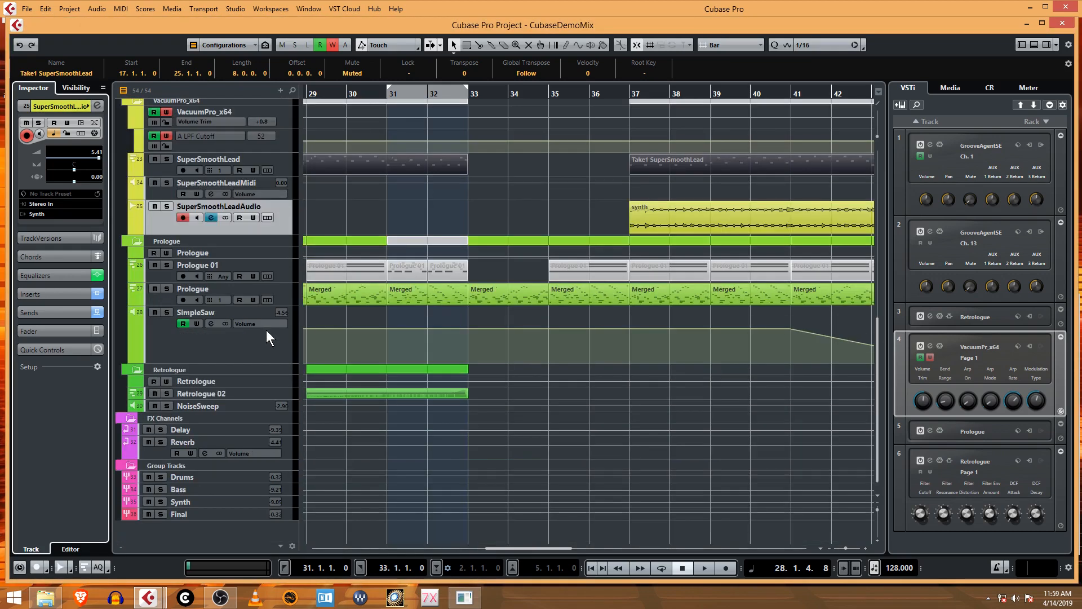
scroll(267, 331, "up", 2)
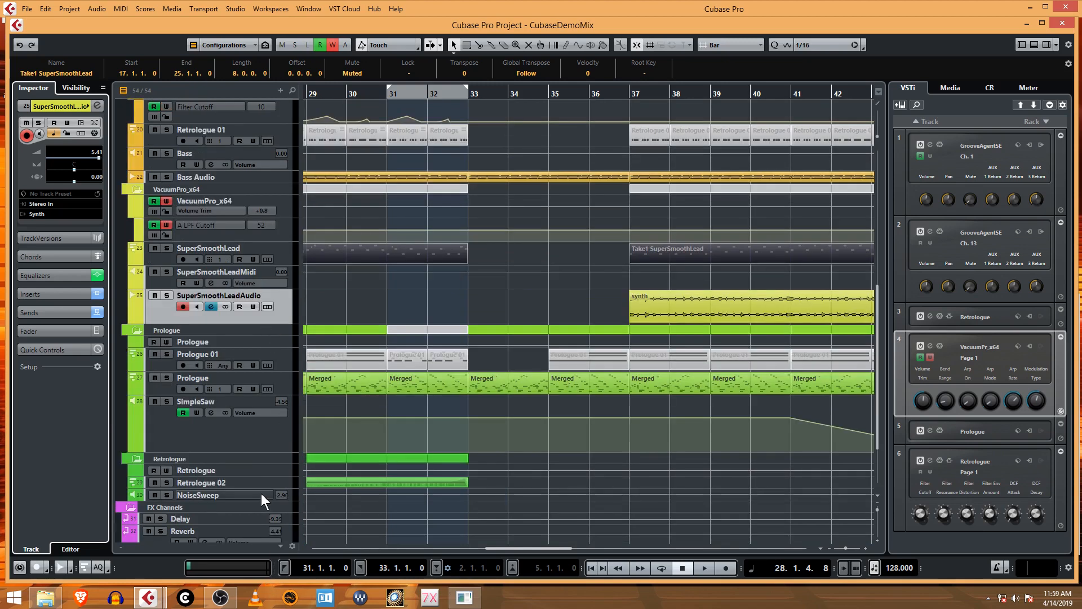
double_click(224, 485)
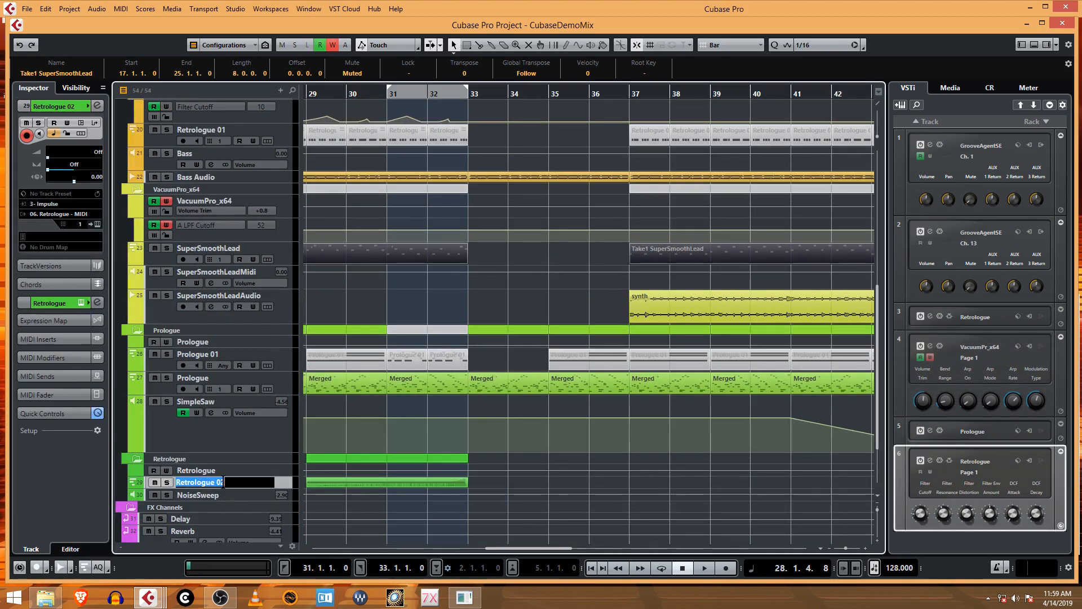
type("Noise")
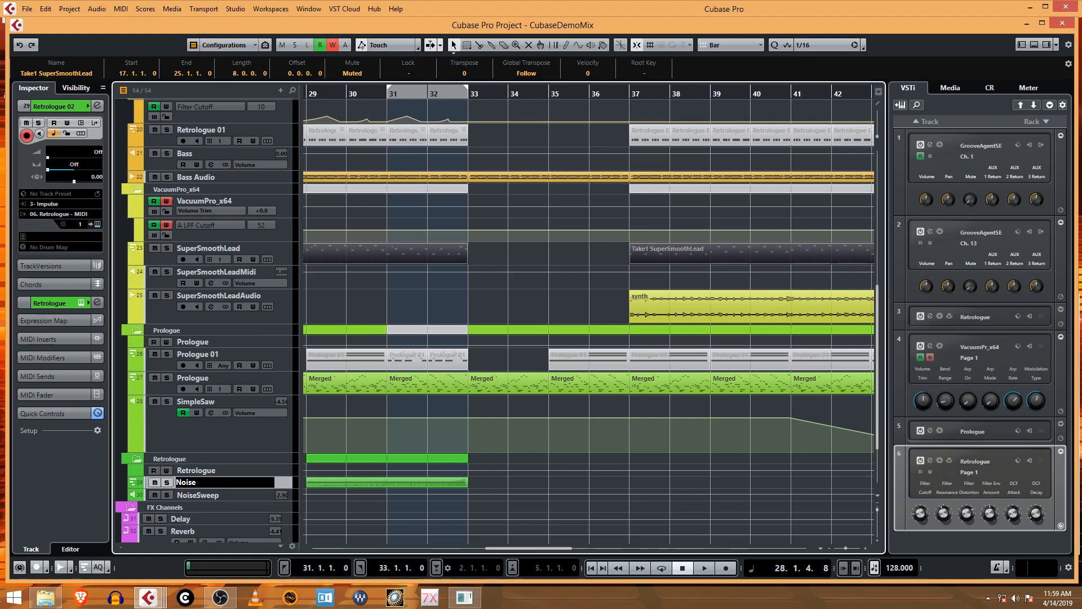
type("SweepMidi")
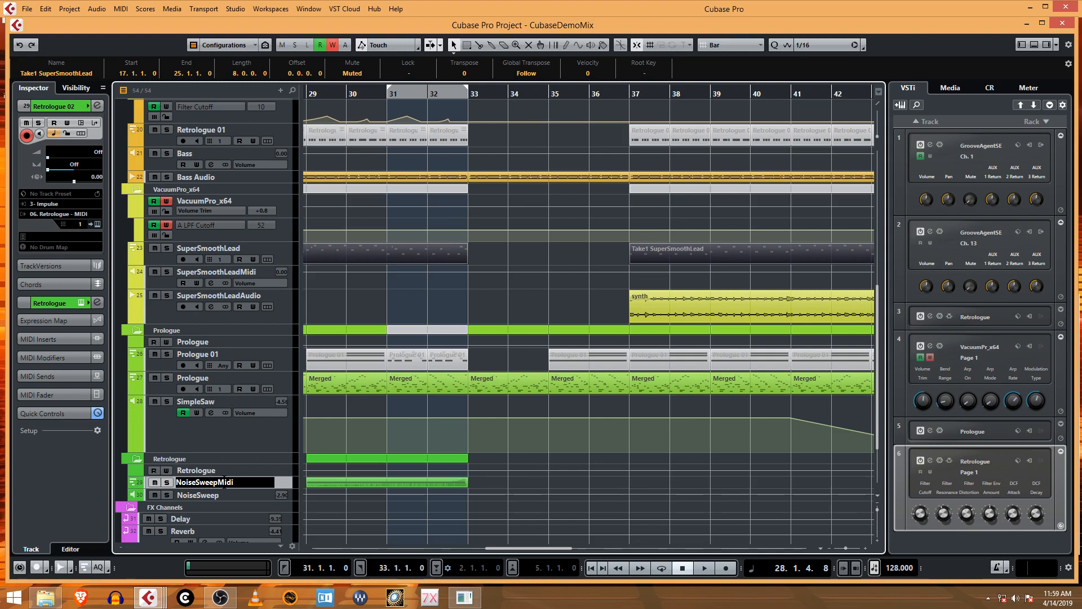
key("Return")
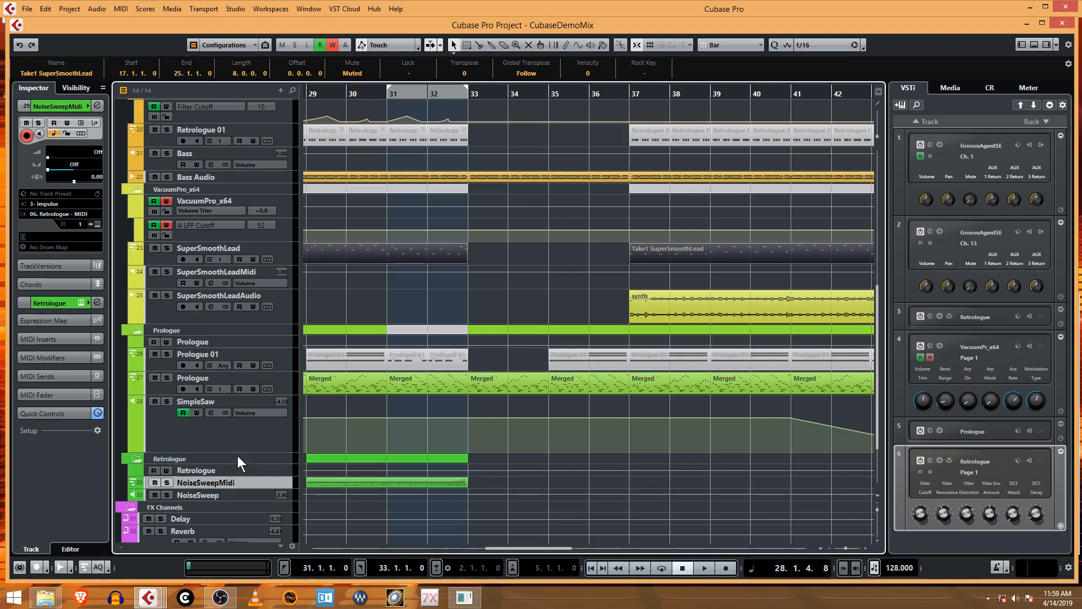
Step: Remove the Midi suffix from the NoiseSweepMidi track's name so that it reads NoiseSweep
left_click(221, 496)
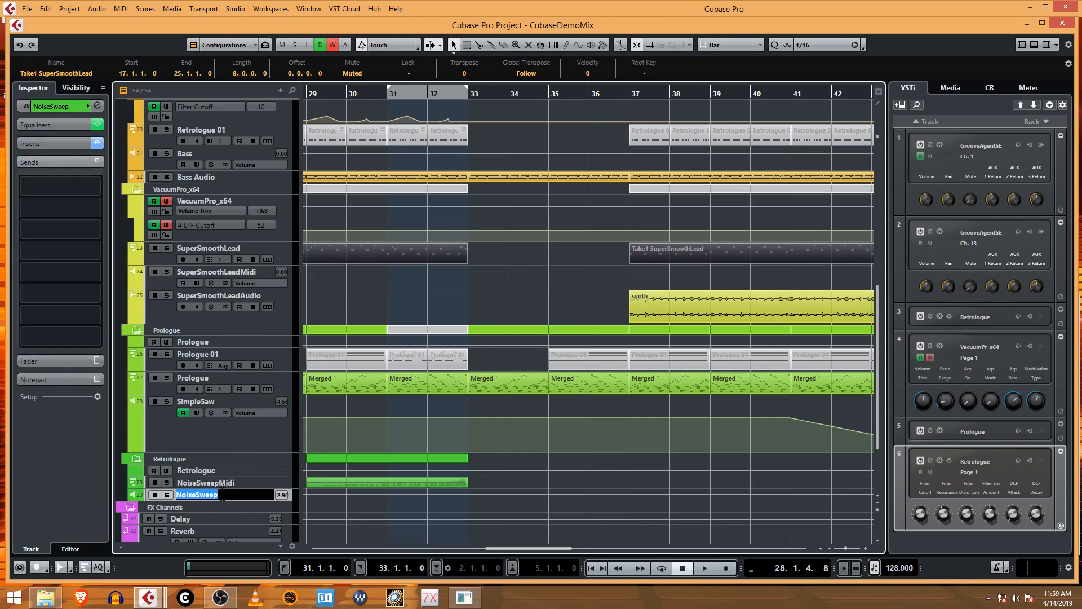
double_click(222, 495)
double_click(232, 482)
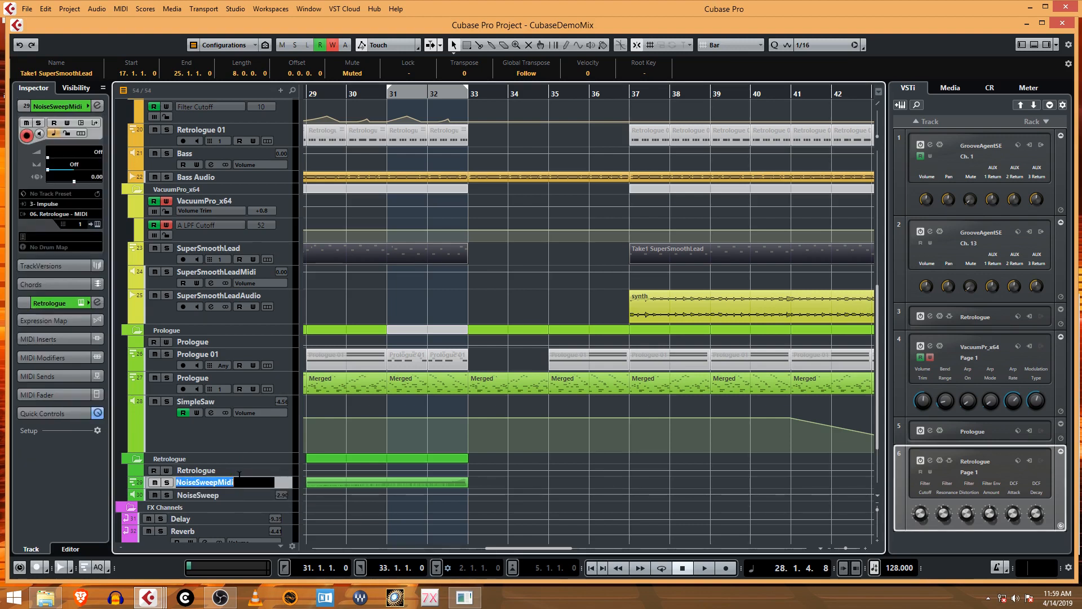
key("End")
key("BackSpace")
key("BackSpace")
key("BackSpace")
key("BackSpace")
key("Return")
Step: Rename the NoiseSweep output channel of the second Retrologue instrument as NoiseSweepMidi
double_click(235, 493)
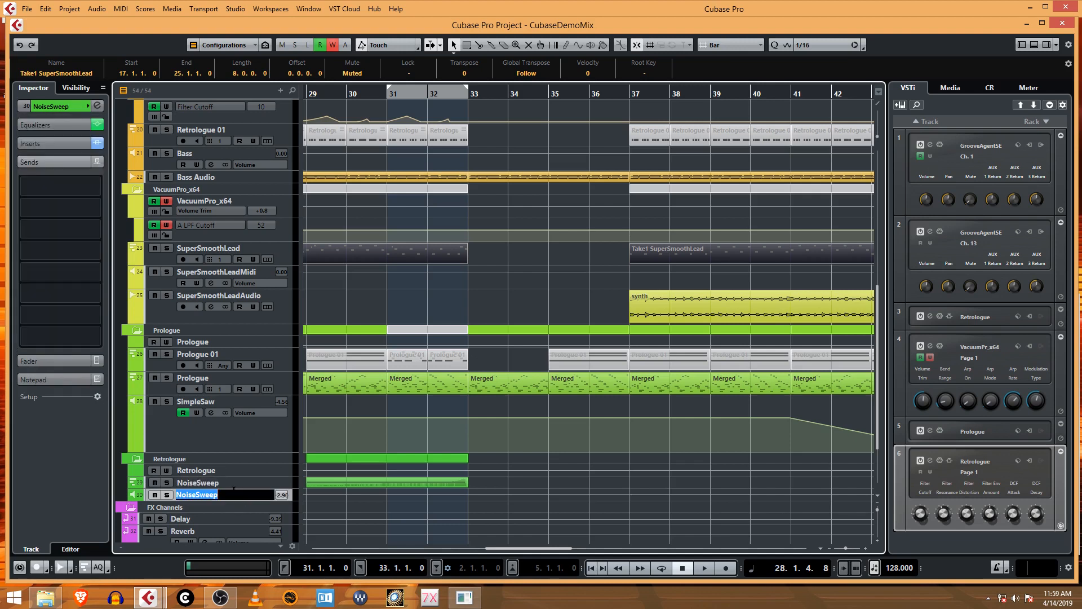
key("End")
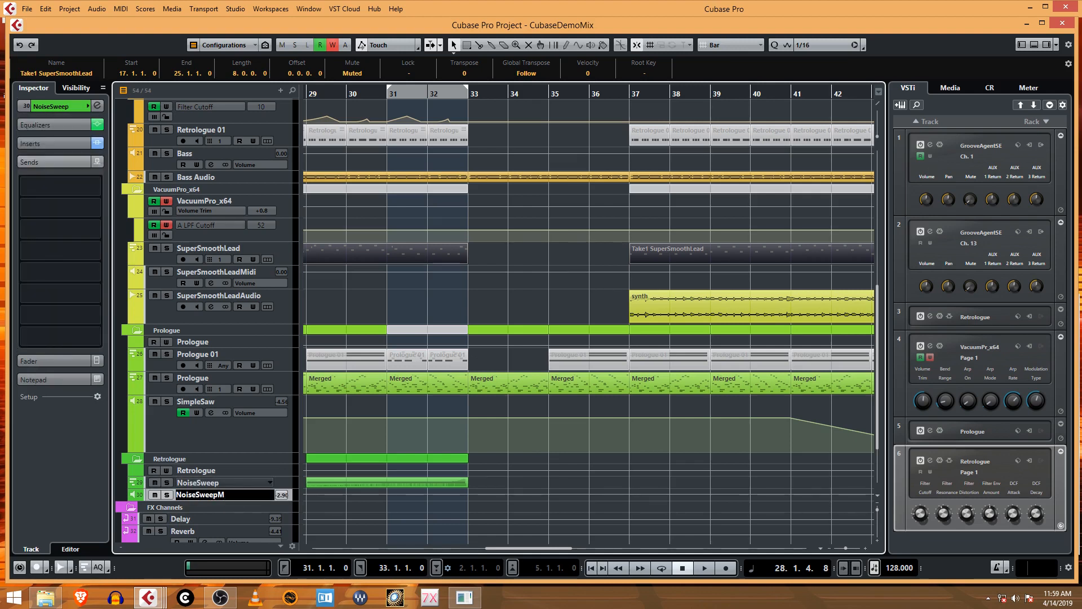
type("Midi")
key("Return")
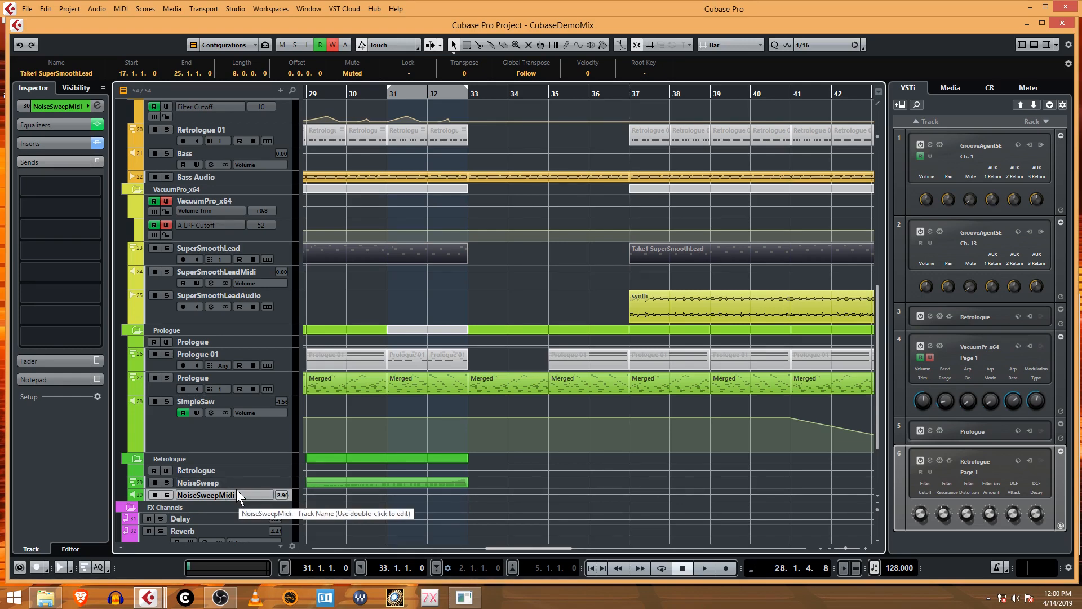
Step: Open the audio mixdown export and exclude the SuperSmoothLeadMidi channel from the batch
scroll(183, 275, "up", 3)
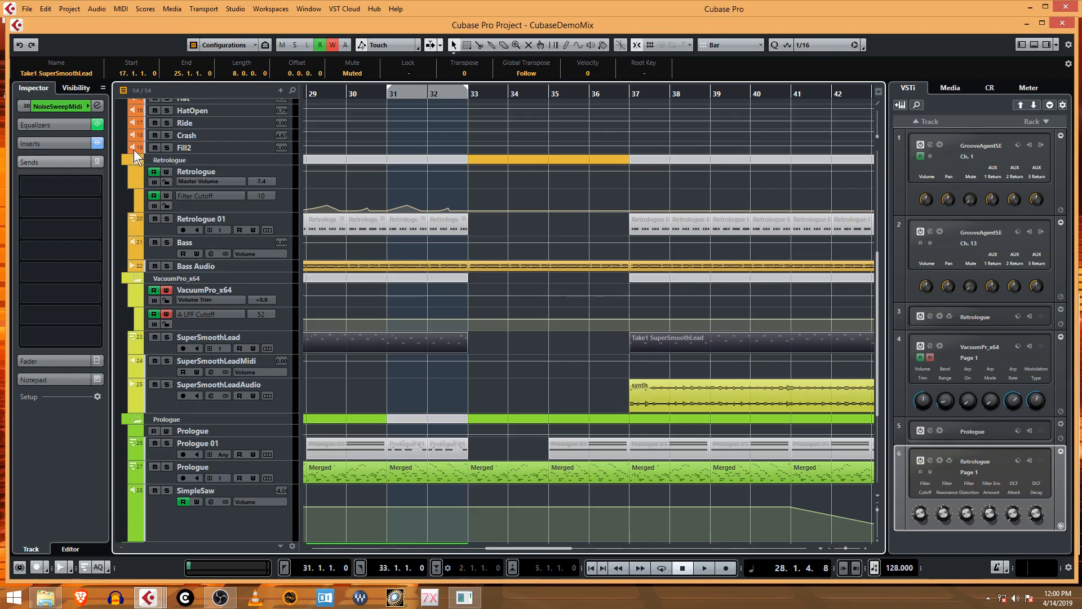
scroll(134, 141, "up", 8)
left_click(27, 9)
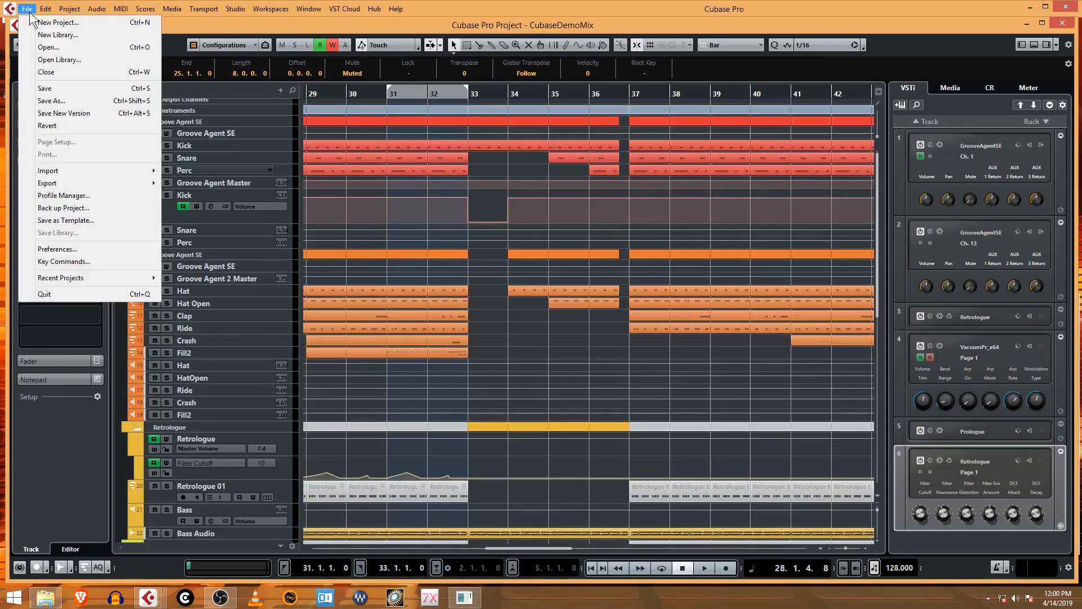
mouse_move(45, 9)
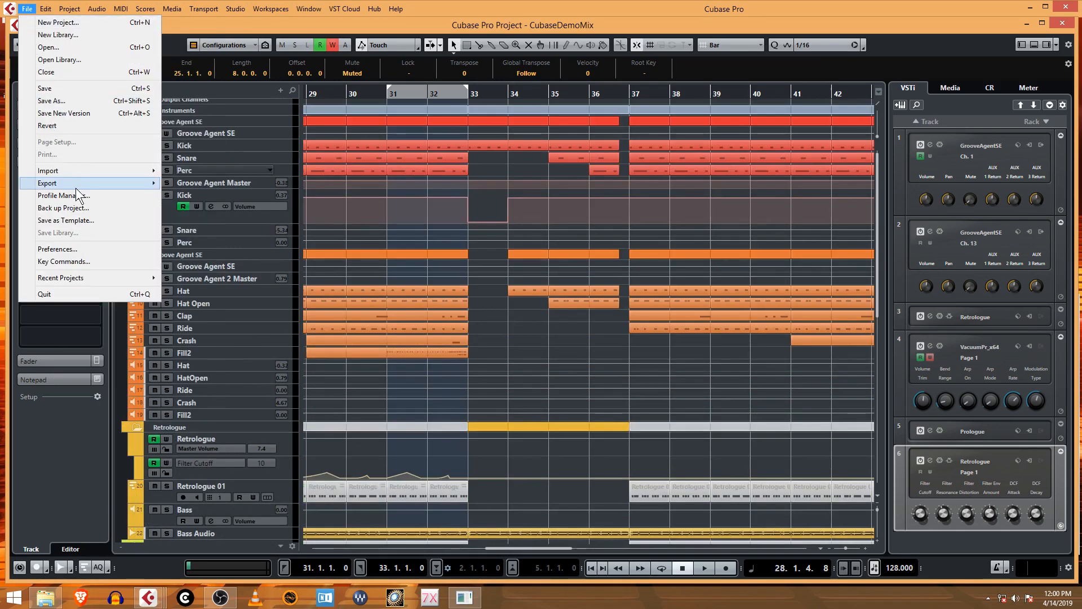
mouse_move(87, 185)
left_click(186, 185)
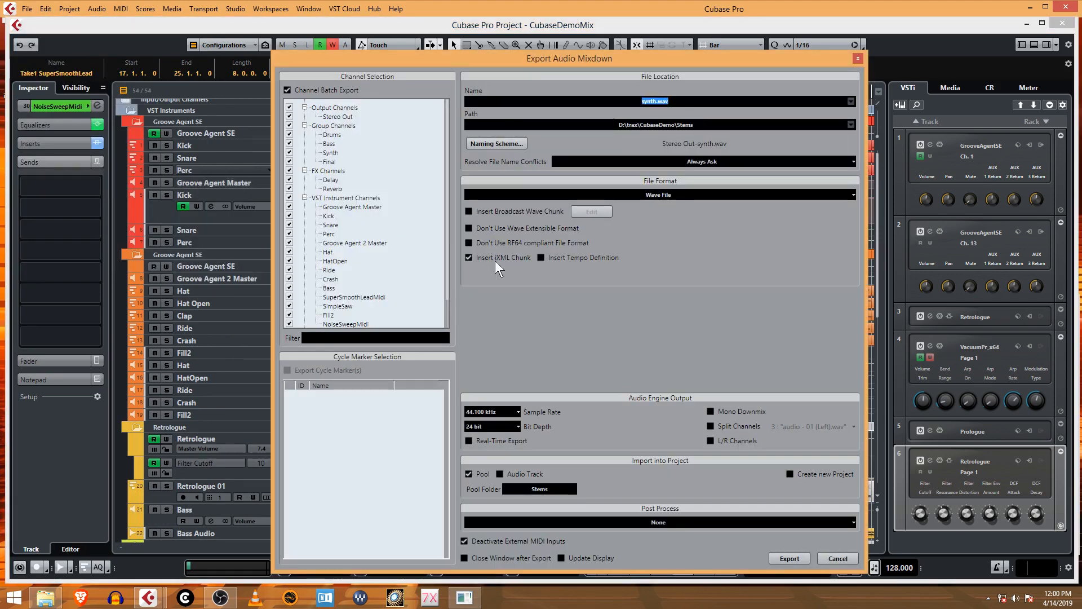
scroll(393, 244, "down", 2)
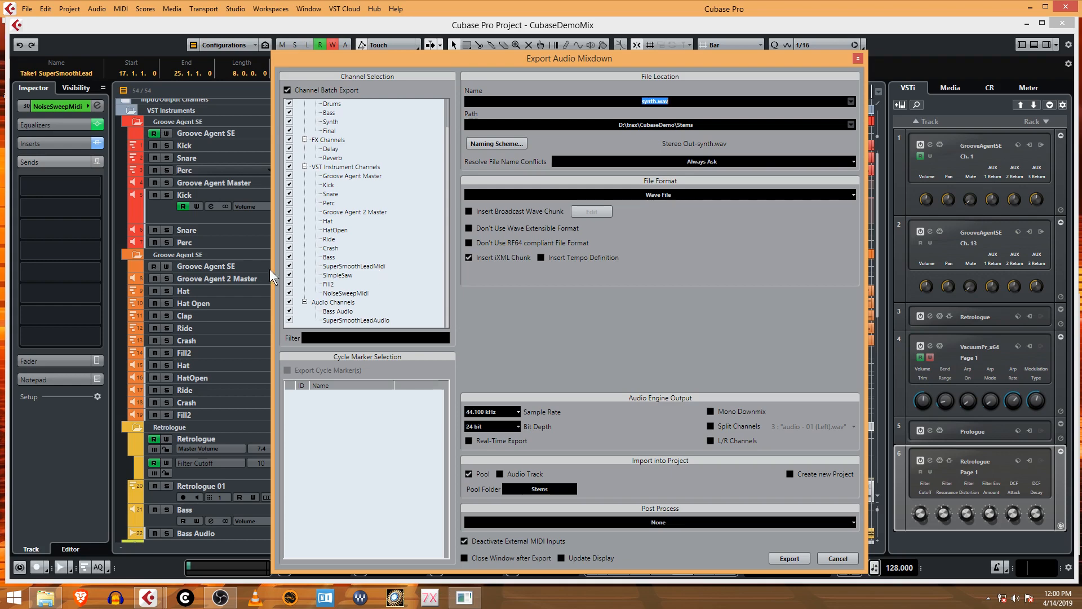
left_click(289, 266)
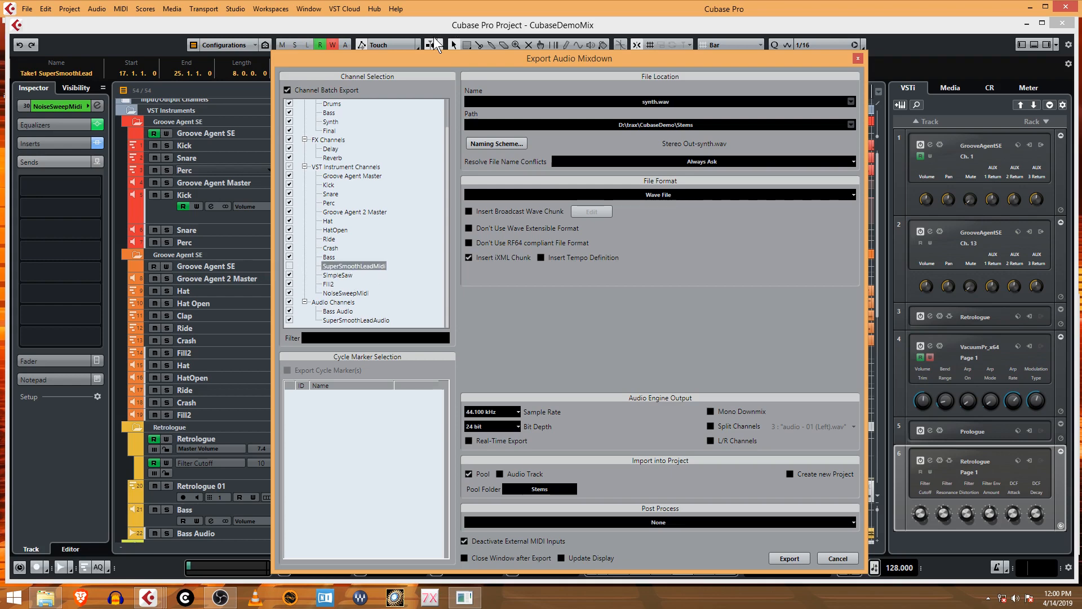
left_click_drag(439, 60, 565, 53)
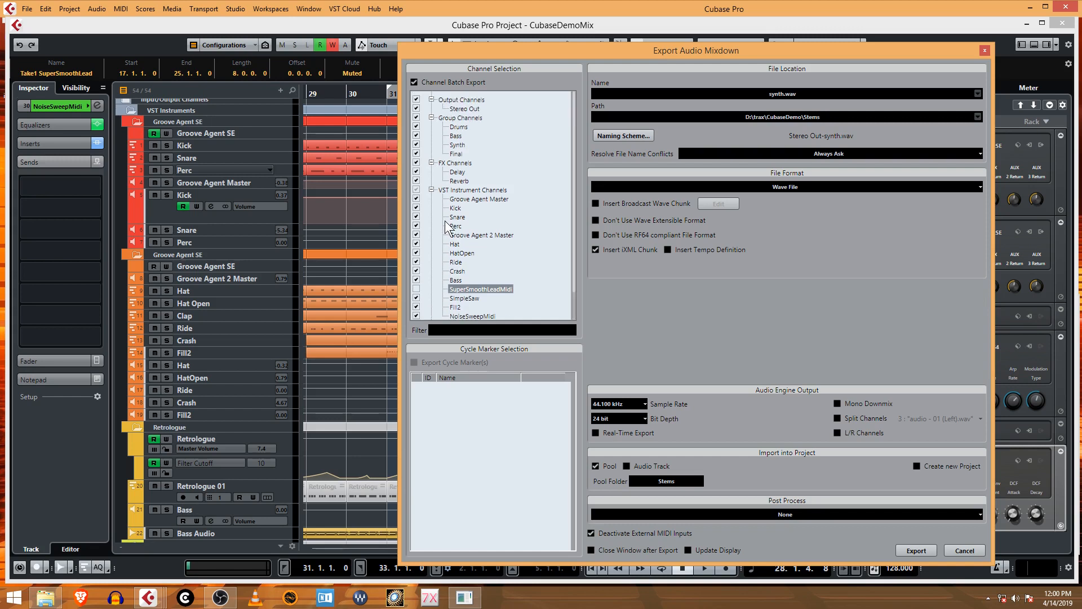
Step: Set the export window to close after export and try to export the selected channels
scroll(452, 225, "up", 2)
left_click(909, 553)
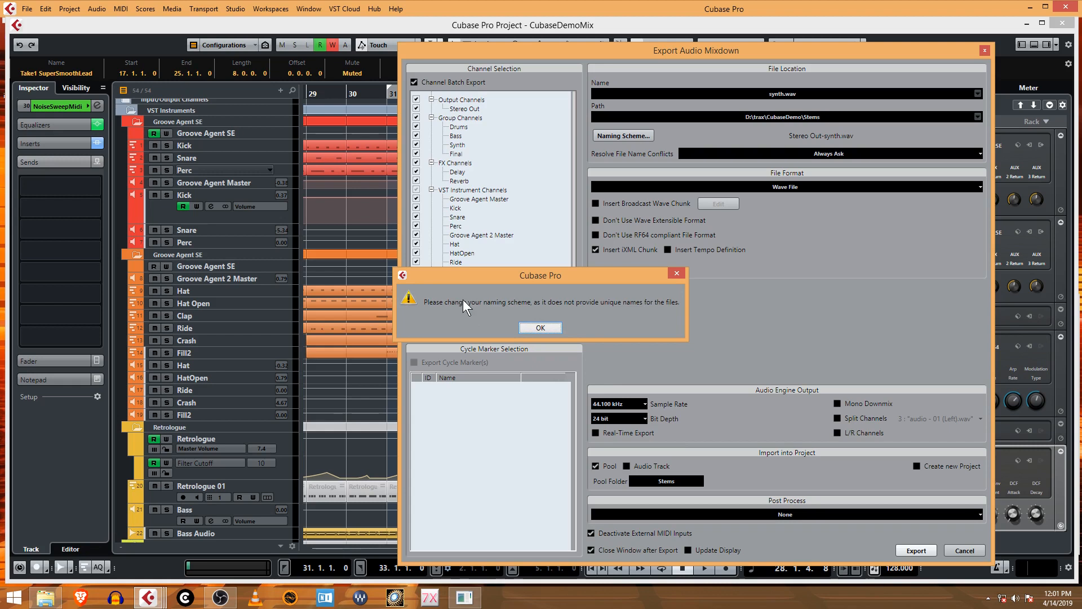
left_click(551, 327)
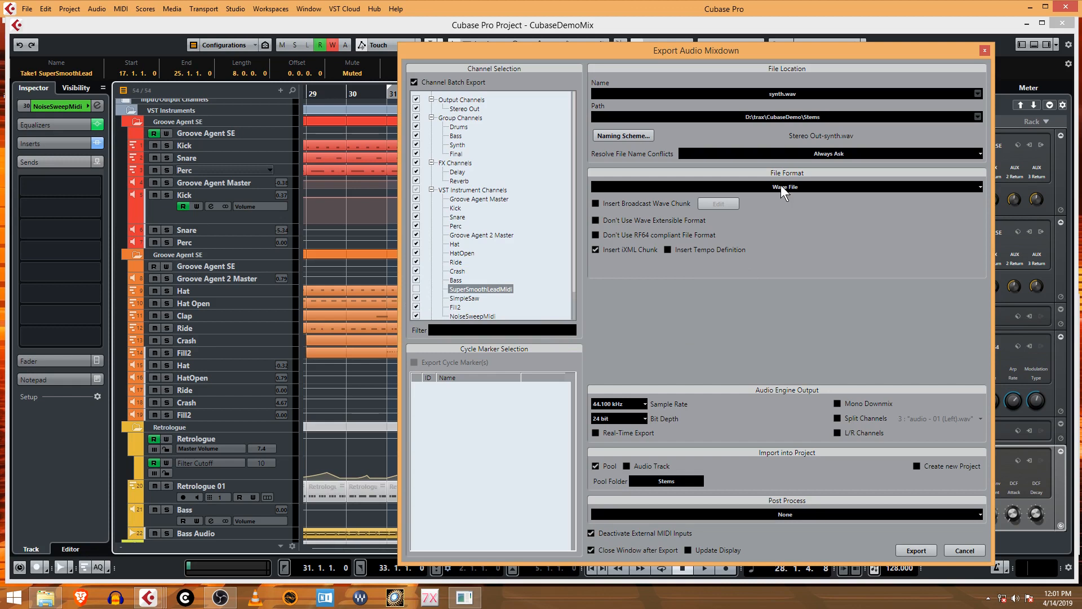
Step: Add the channel number to the naming scheme between the channel name and the name
left_click(632, 136)
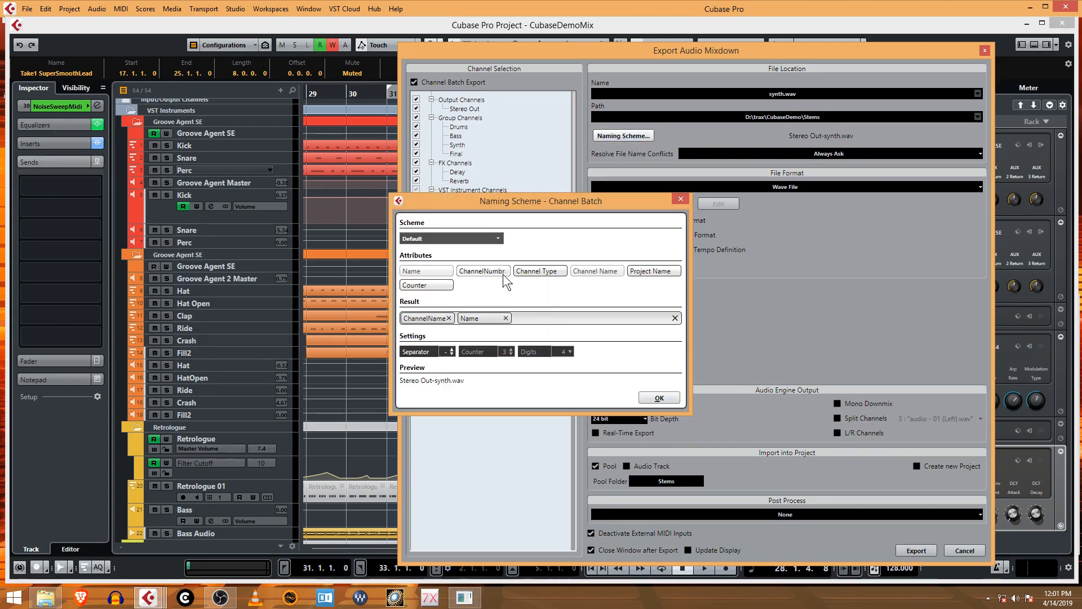
left_click_drag(506, 277, 532, 316)
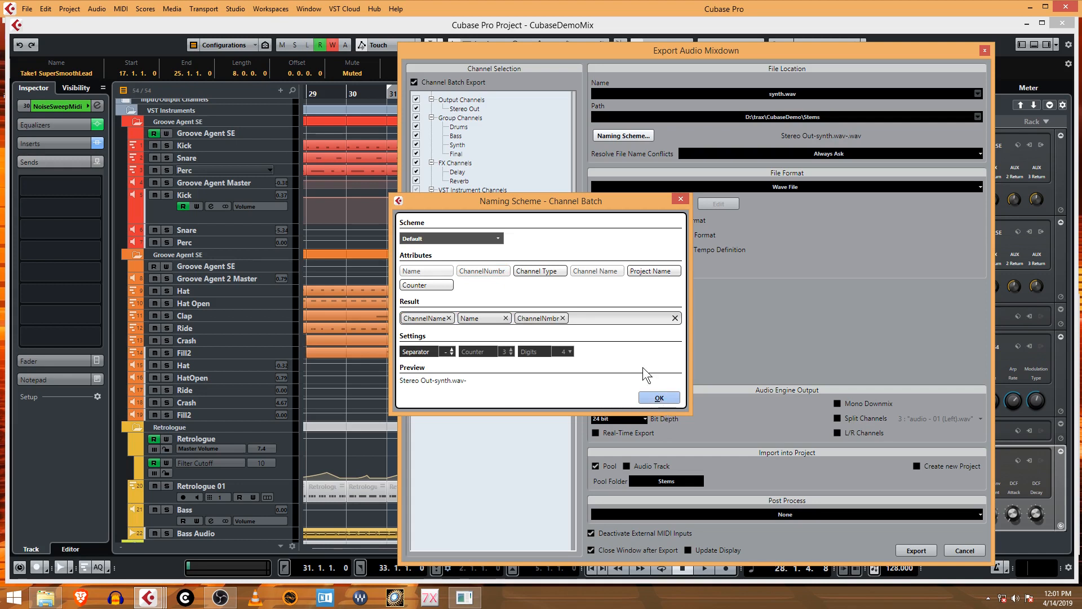
left_click_drag(502, 322, 555, 327)
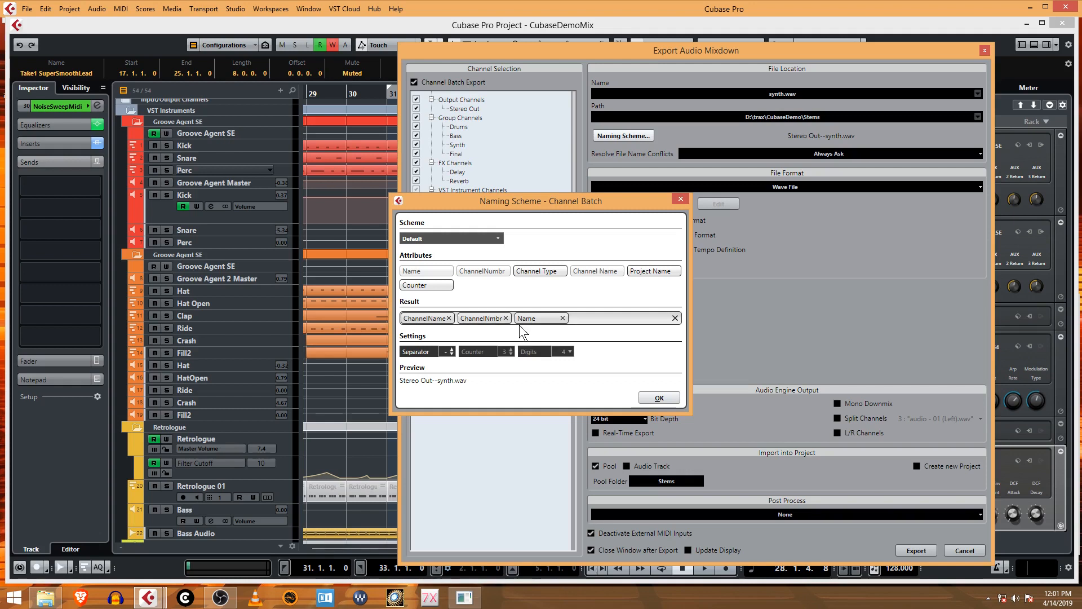
left_click(659, 398)
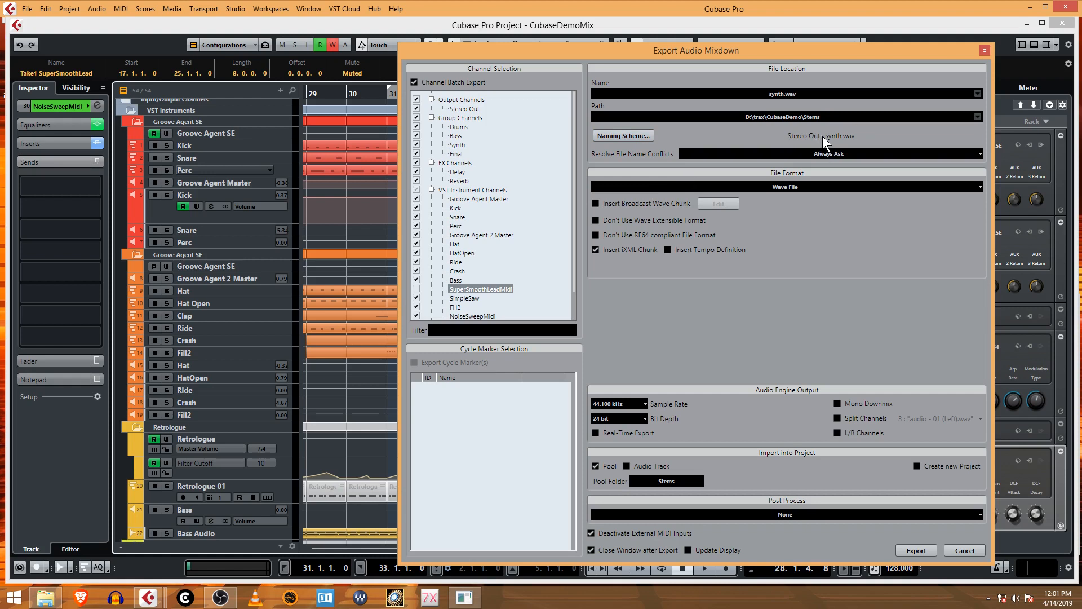
Step: Replace the channel number in the naming scheme with a counter and export the channel batch
left_click(626, 138)
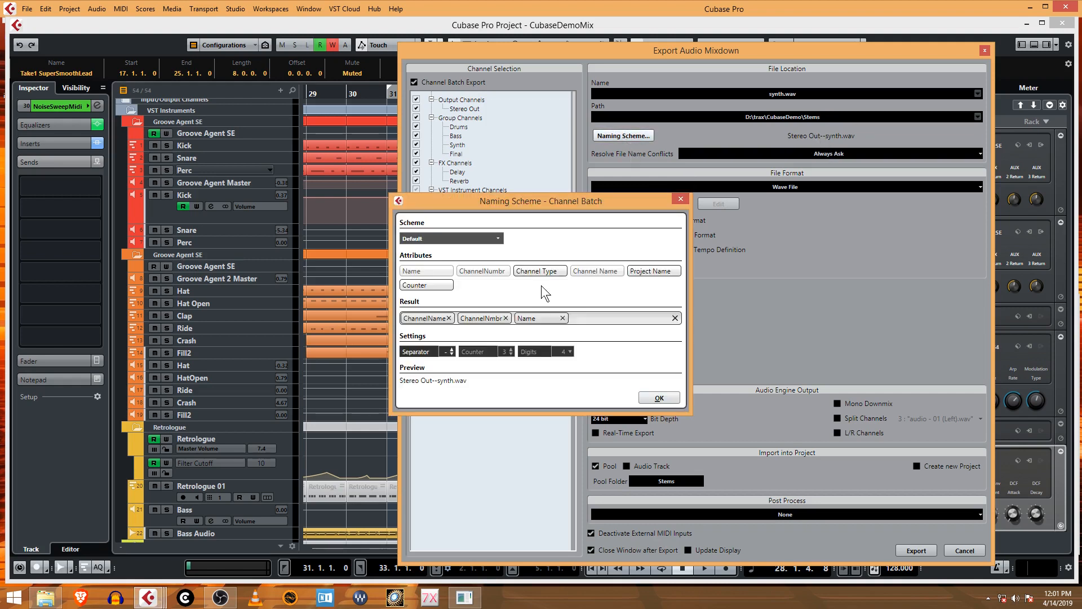
left_click(506, 318)
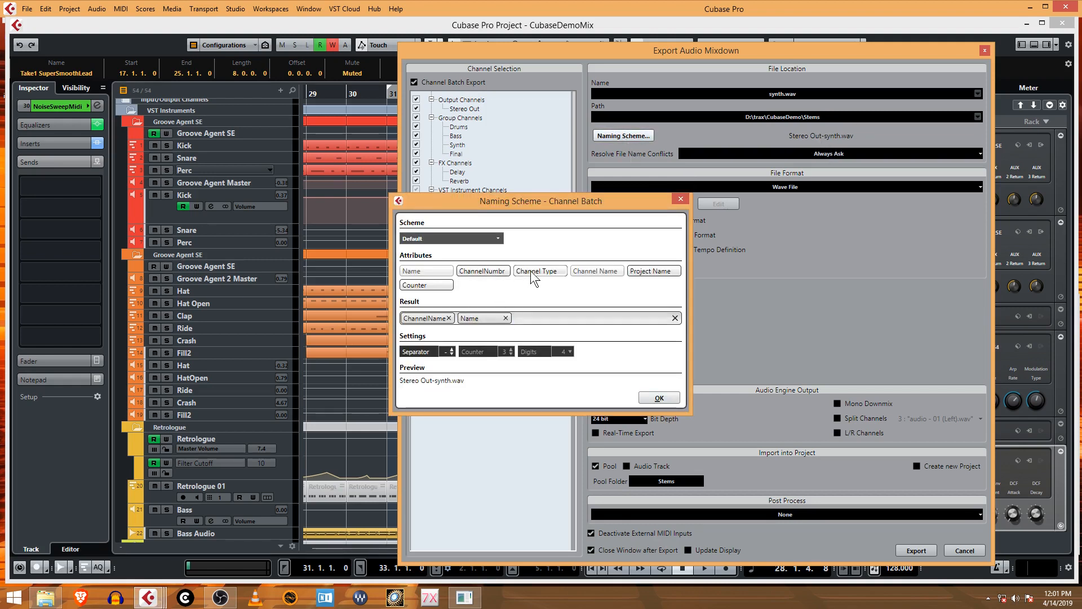
mouse_move(426, 286)
left_mouse_down()
mouse_move(462, 319)
mouse_move(524, 330)
mouse_move(490, 323)
left_mouse_up()
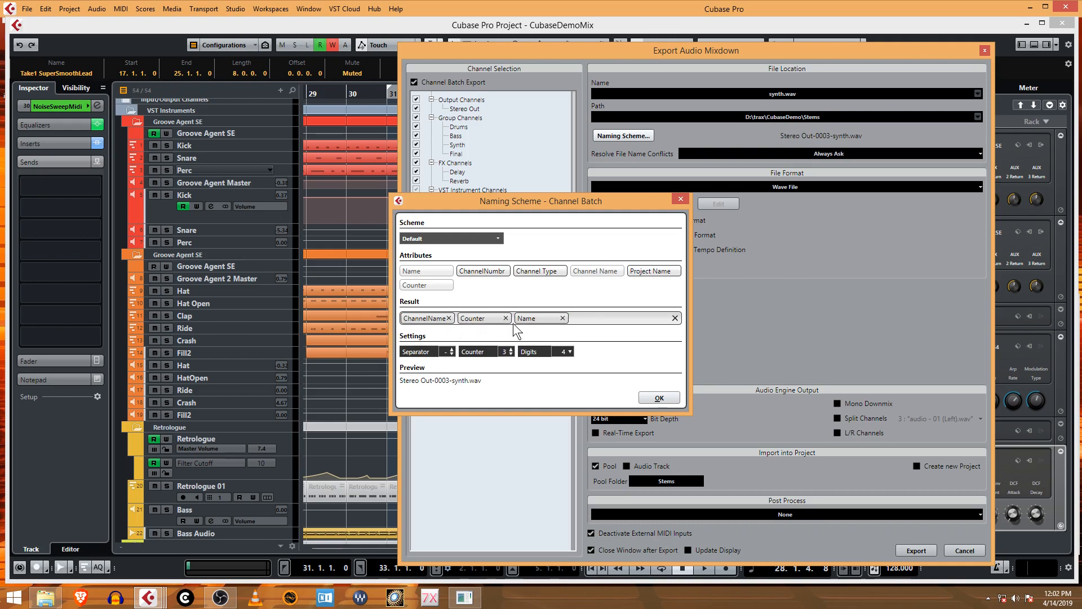
left_click(658, 397)
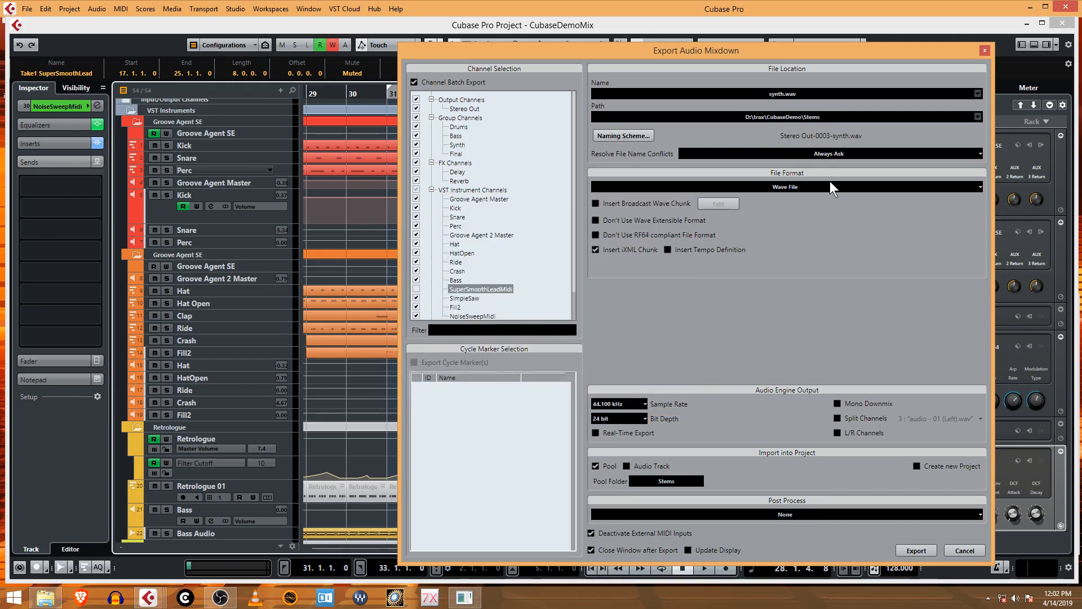
left_click(908, 549)
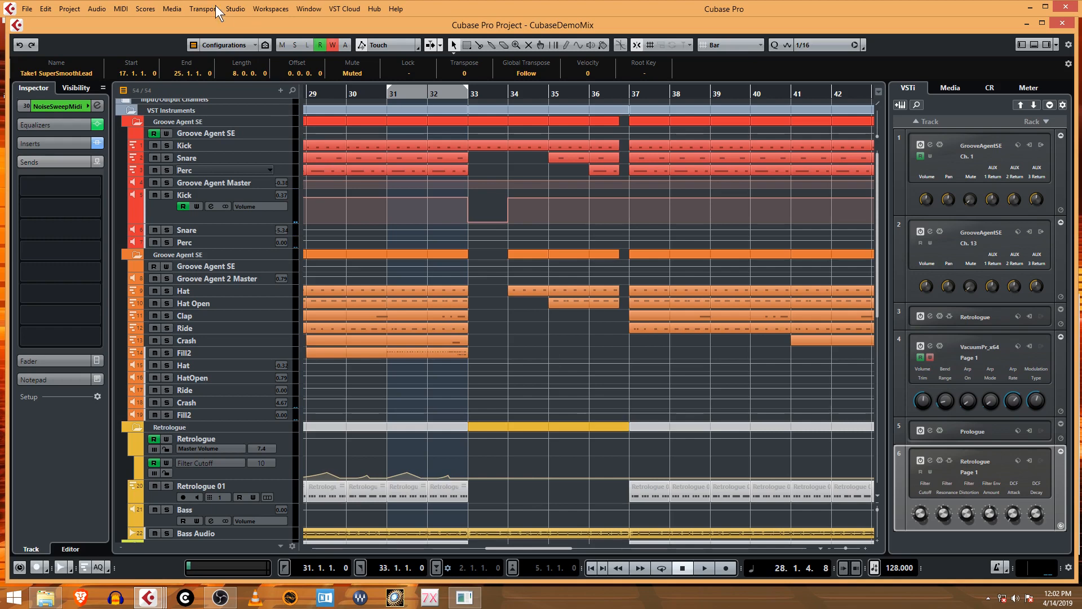
Step: Open the Pool, expand the Stems folder and examine the full names of the exported files
left_click(171, 8)
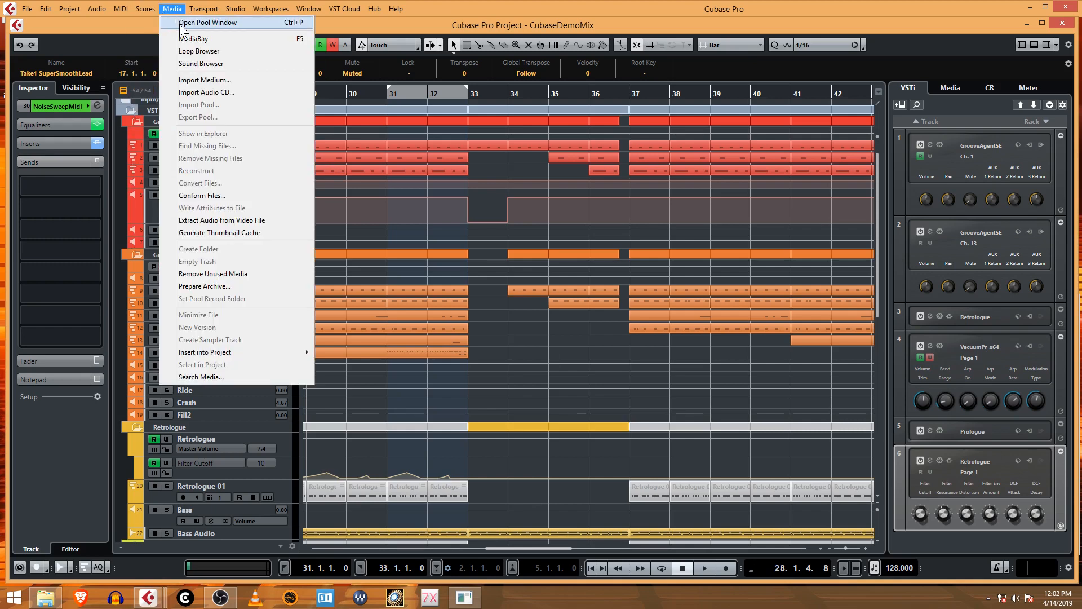
left_click(180, 24)
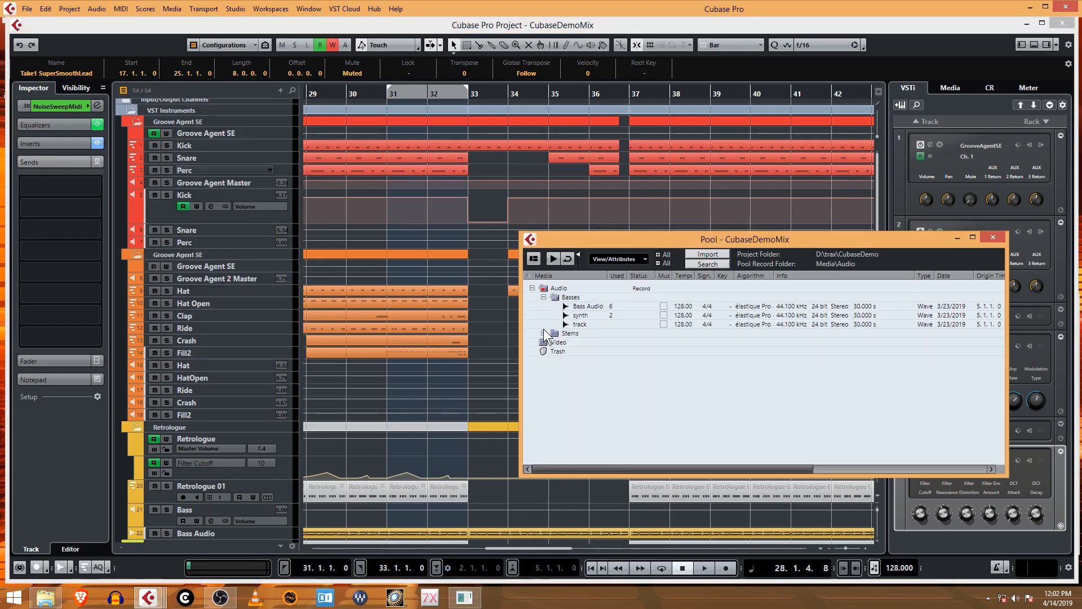
left_click(544, 333)
left_click_drag(746, 238, 672, 87)
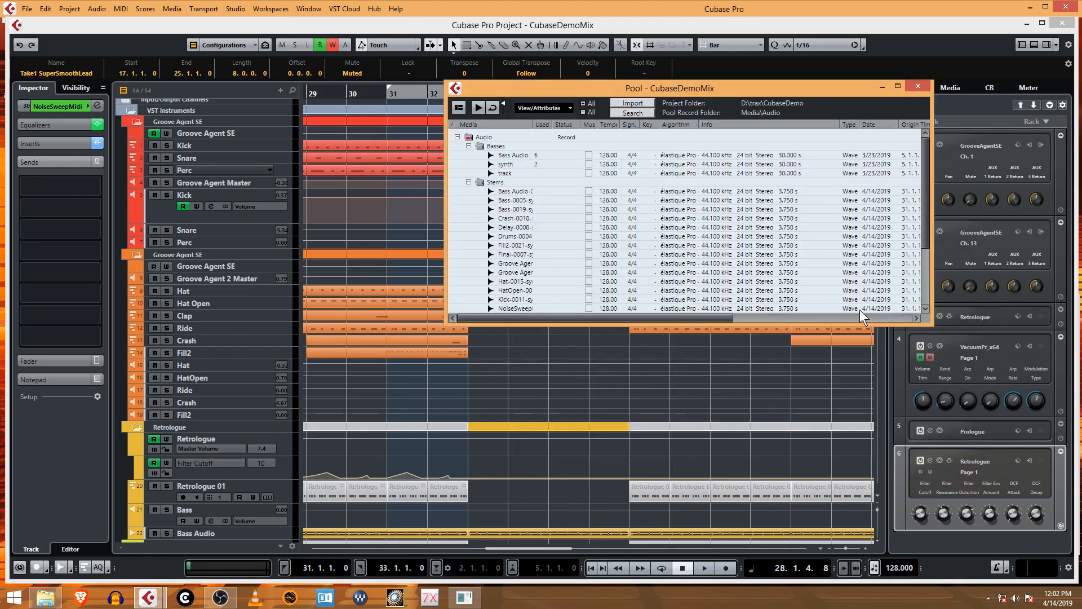
left_click_drag(932, 322, 1013, 511)
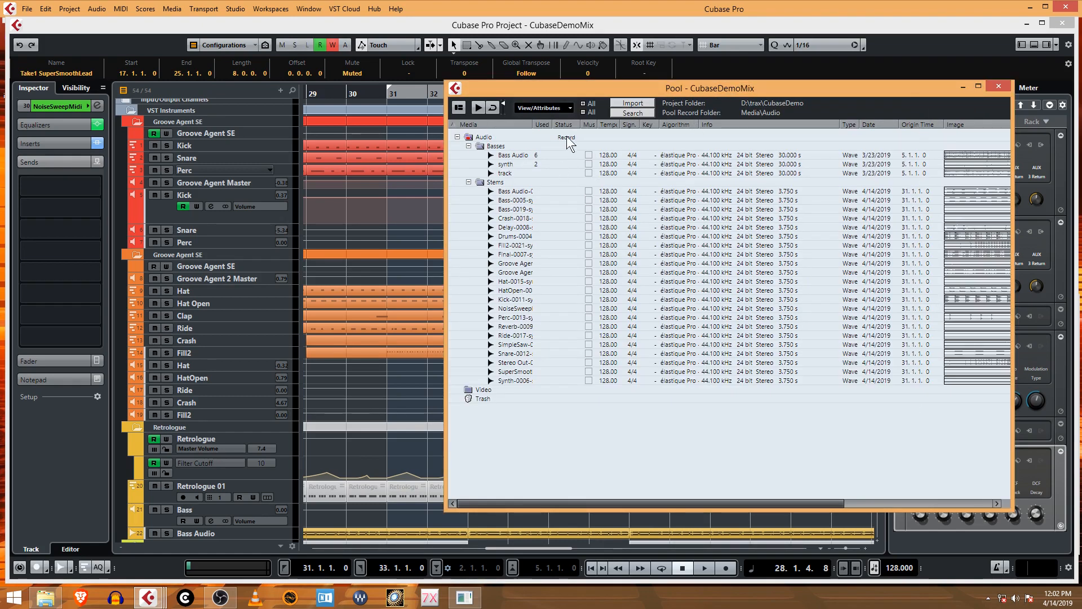
left_click_drag(533, 124, 620, 125)
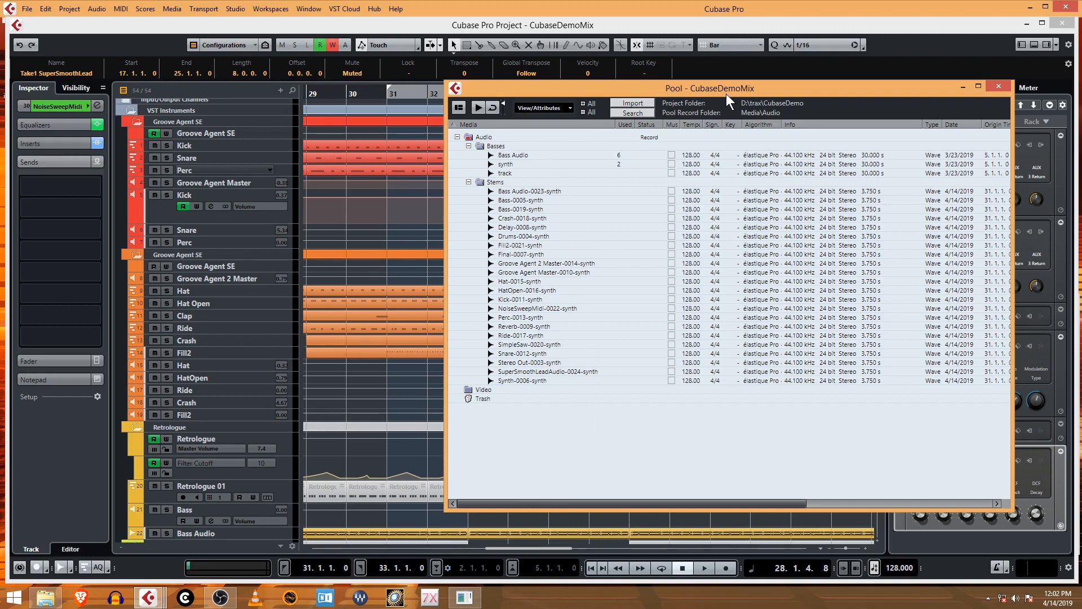
left_click_drag(738, 88, 796, 88)
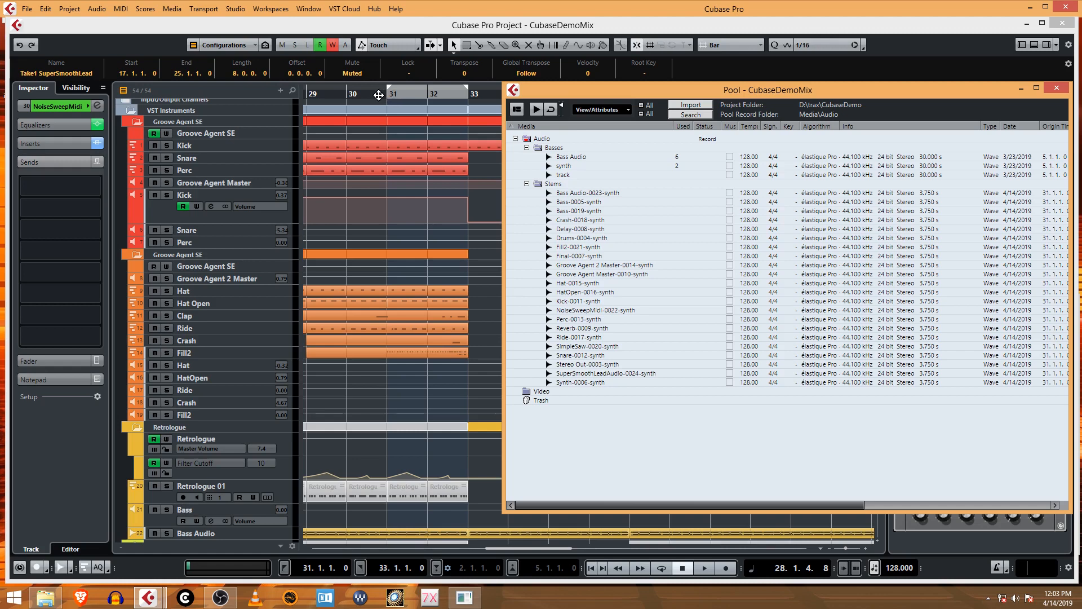
Step: Add a stereo audio track routed to Stereo Out and place it directly below the Kick MIDI track
left_click_drag(384, 97, 384, 70)
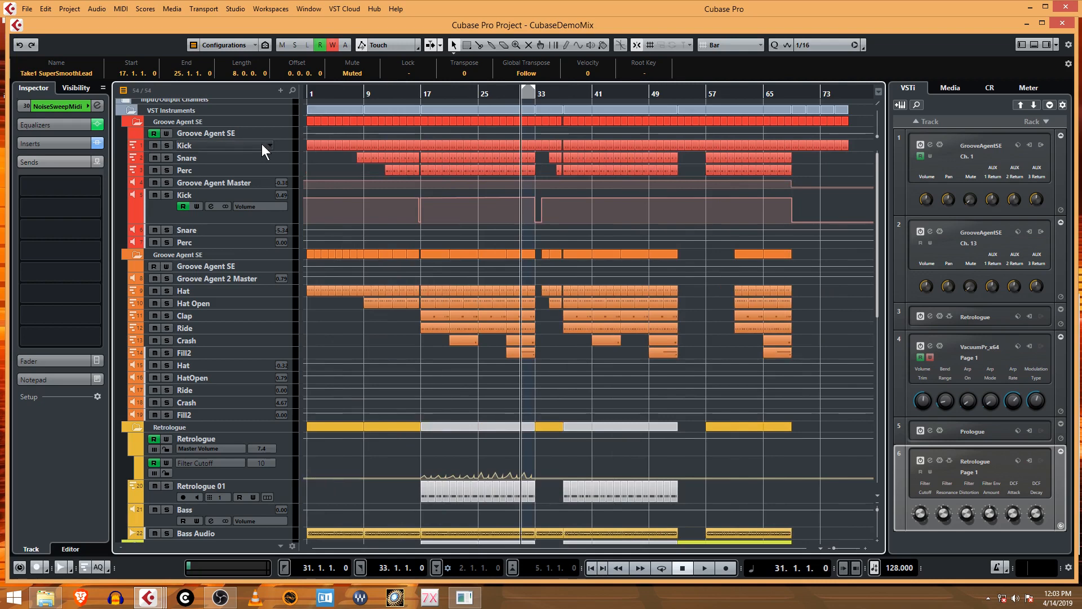
right_click(280, 145)
mouse_move(326, 153)
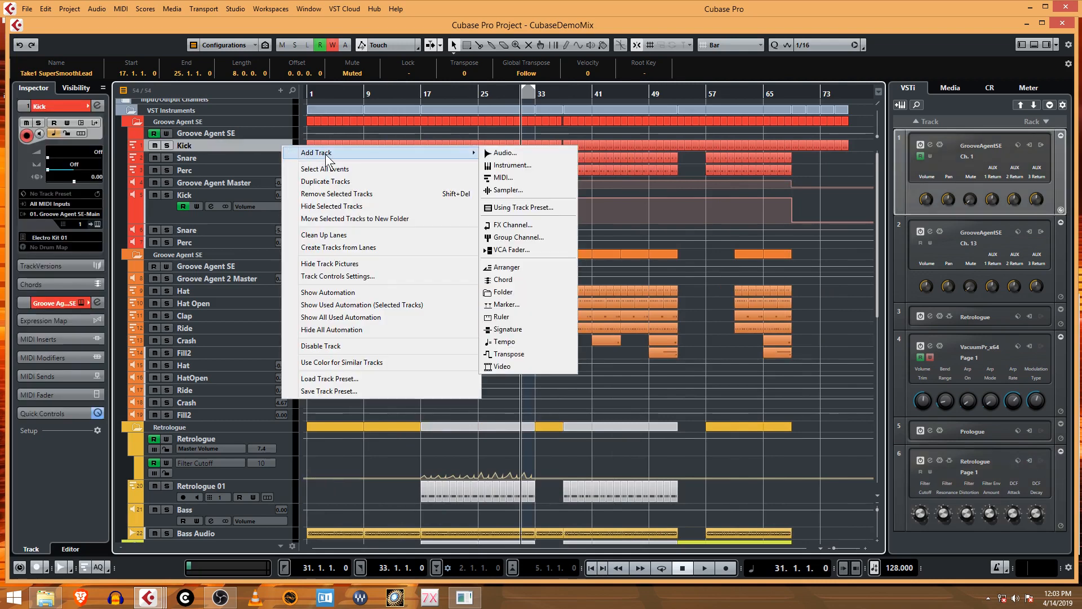
left_click(526, 153)
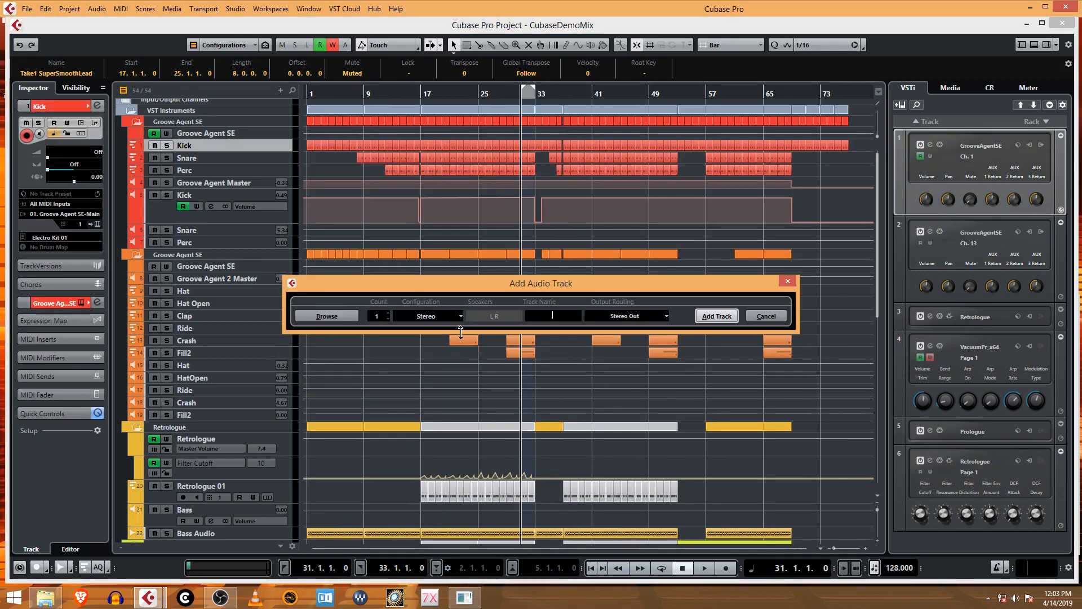
left_click(727, 318)
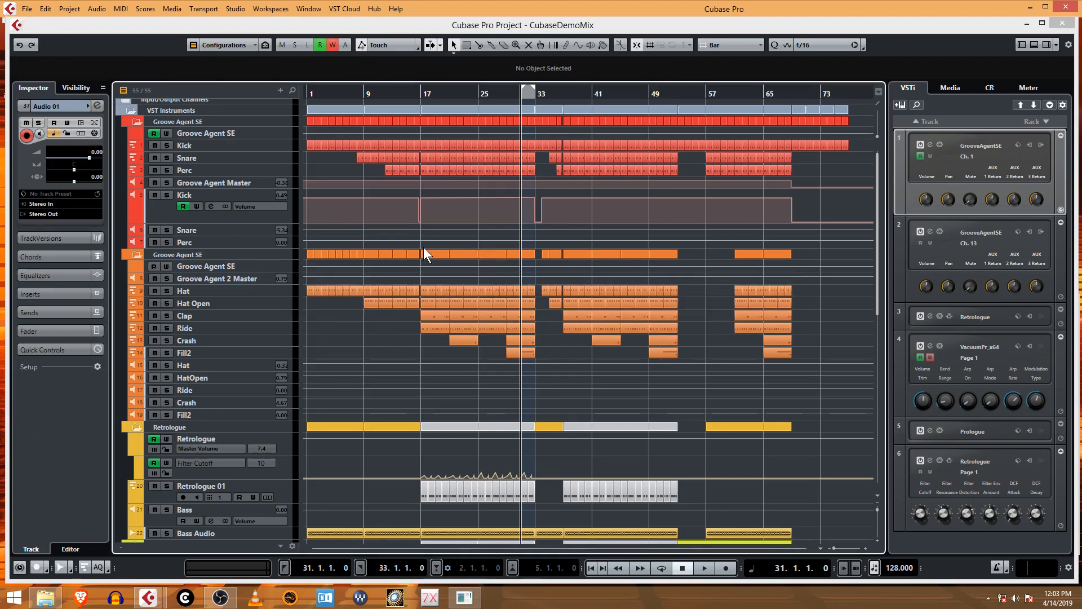
scroll(424, 247, "down", 15)
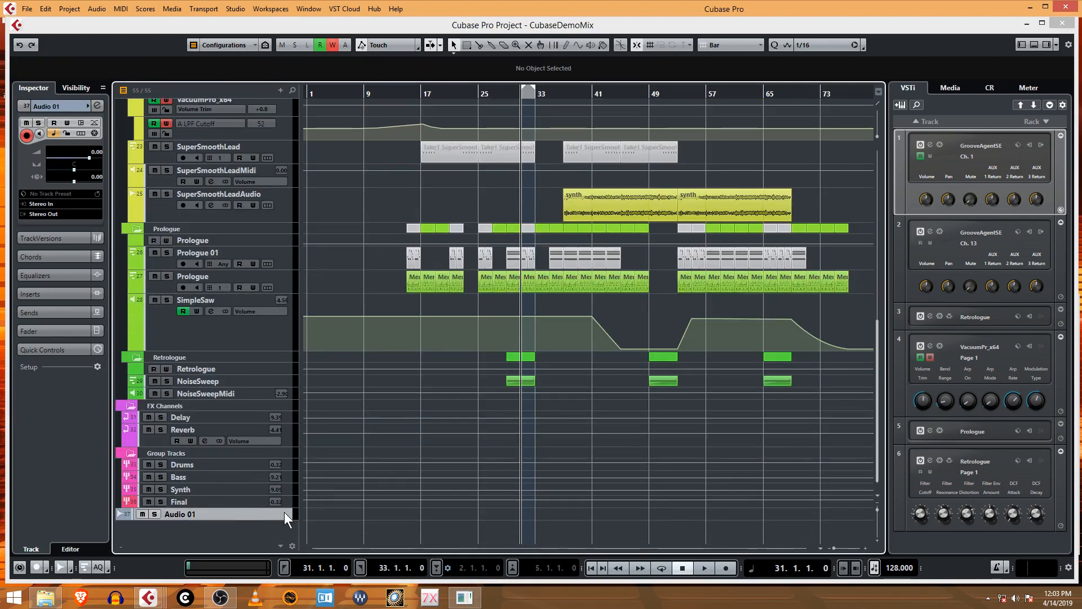
left_click_drag(284, 511, 246, 164)
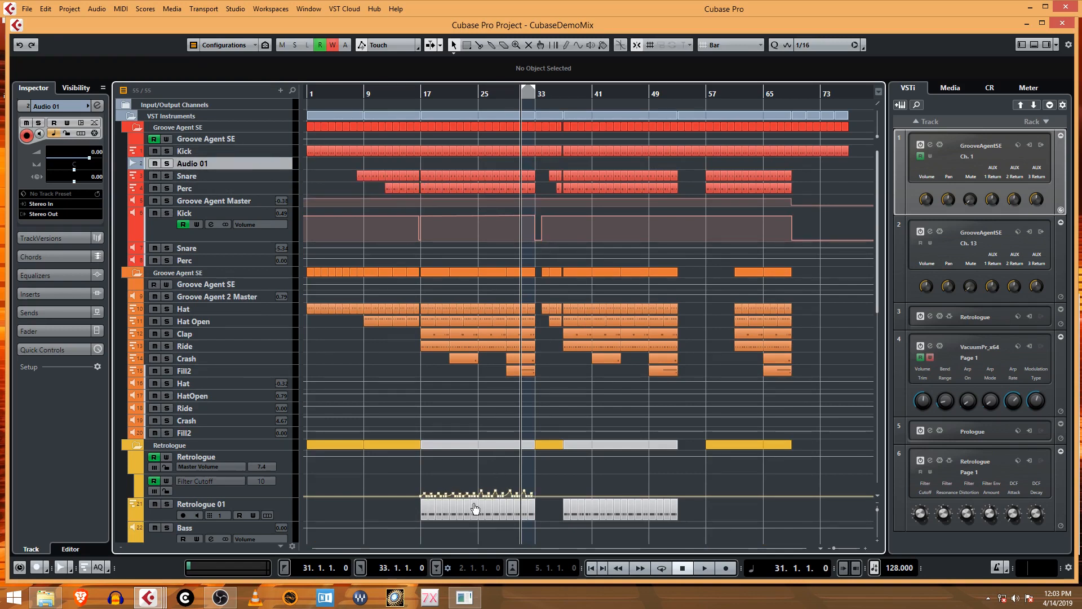
Step: Place the Kick-0011-synth stem from the Pool on the Audio 01 track at bar 31
left_click(170, 13)
left_click(180, 23)
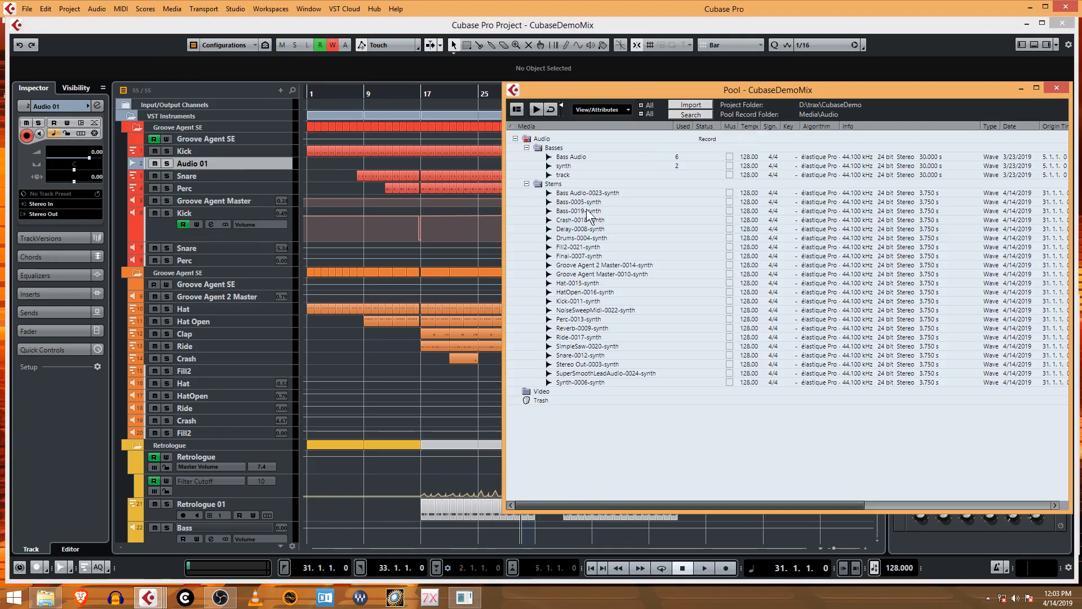
left_click(573, 301)
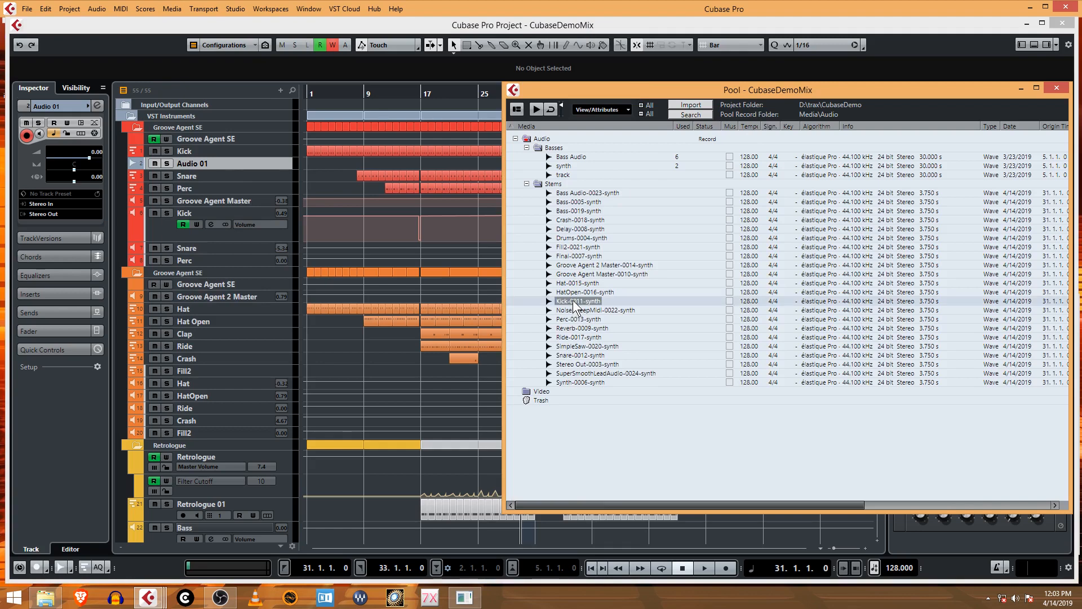
left_click(539, 112)
left_click_drag(579, 93, 787, 96)
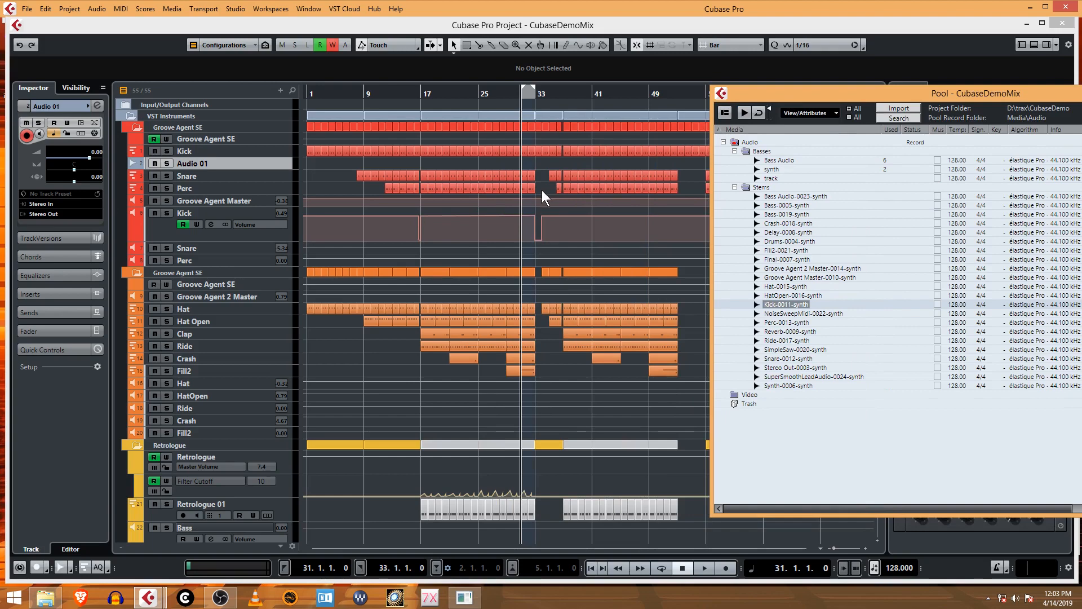
left_click_drag(520, 95, 529, 133)
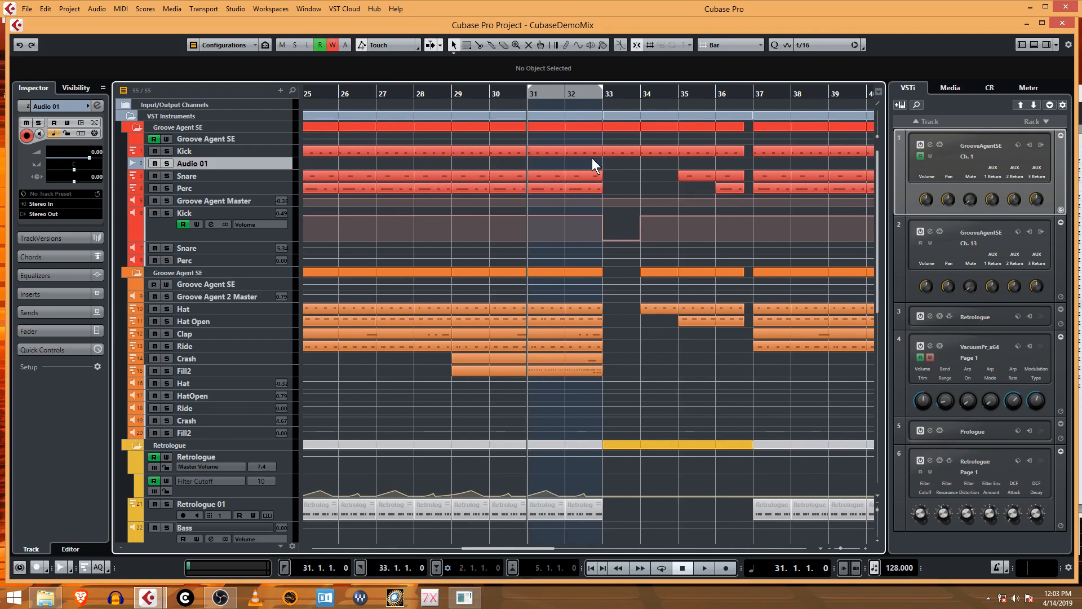
key("ctrl+p")
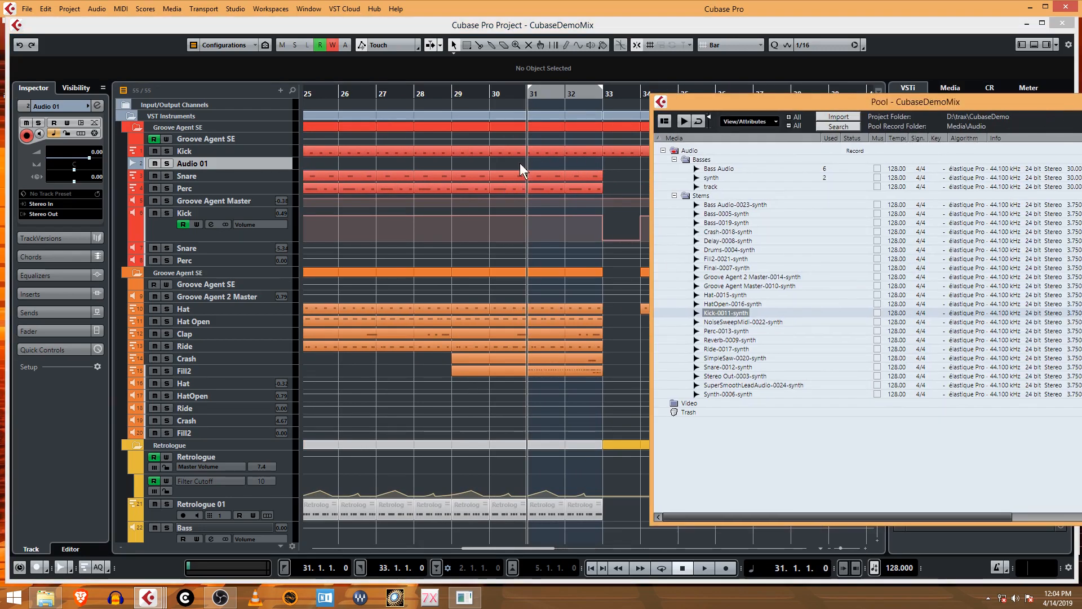
left_click_drag(719, 314, 532, 165)
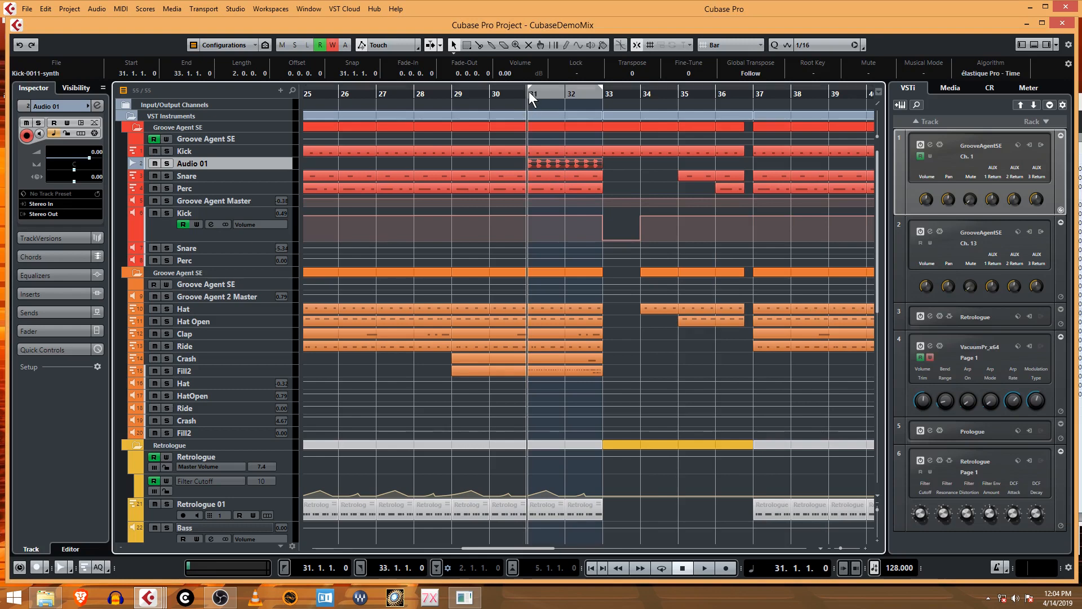
Step: Move the kick audio event on Audio 01 to bar 1
left_click_drag(529, 94, 490, 71)
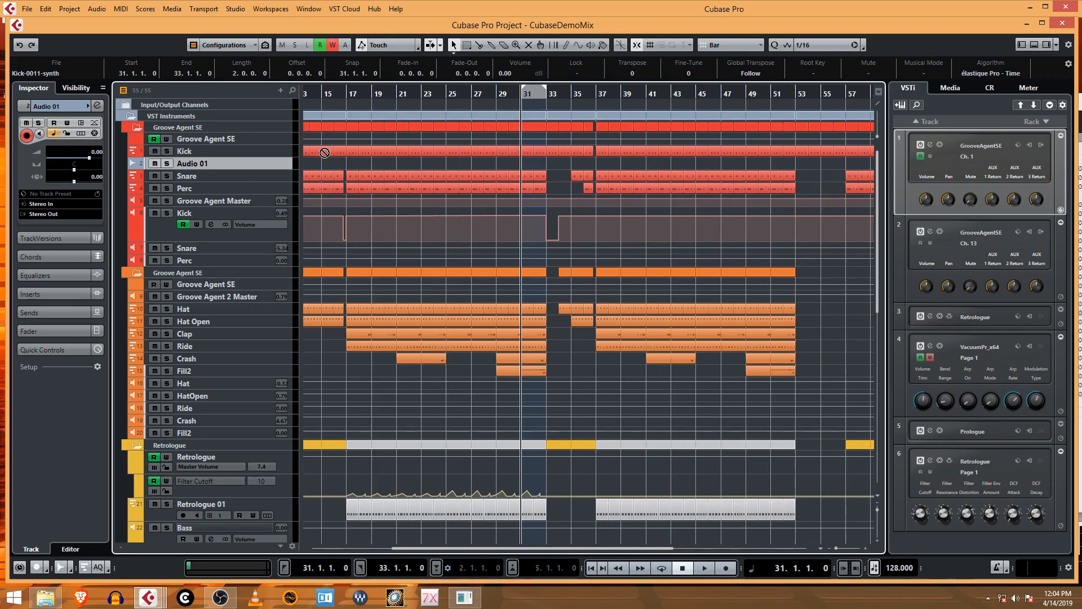
scroll(310, 160, "left", 6)
left_click_drag(310, 160, 317, 163)
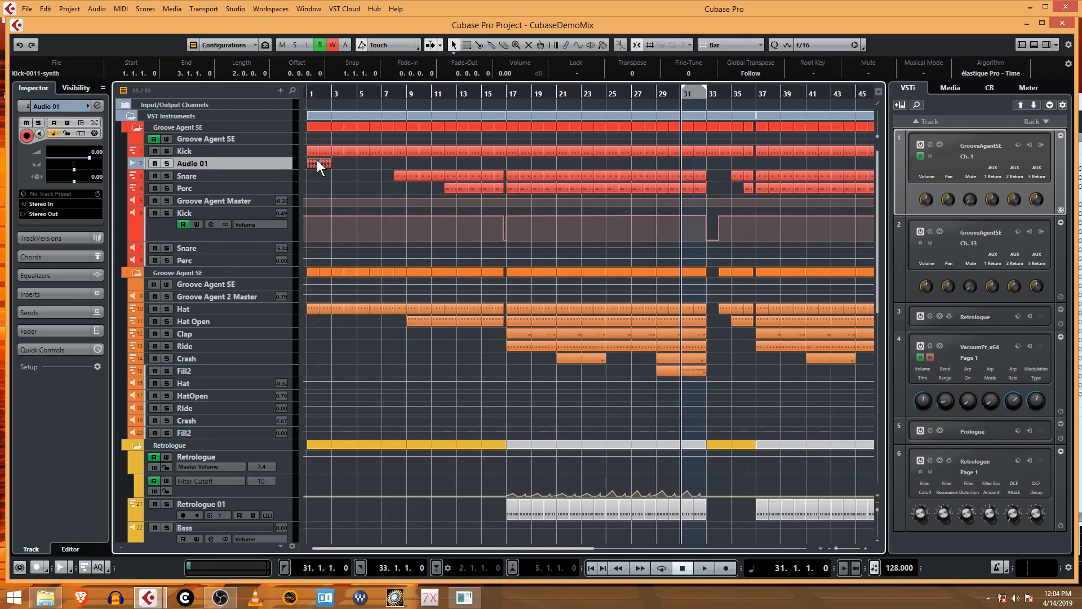
Step: Select all events on the Kick MIDI track and mute them
right_click(284, 151)
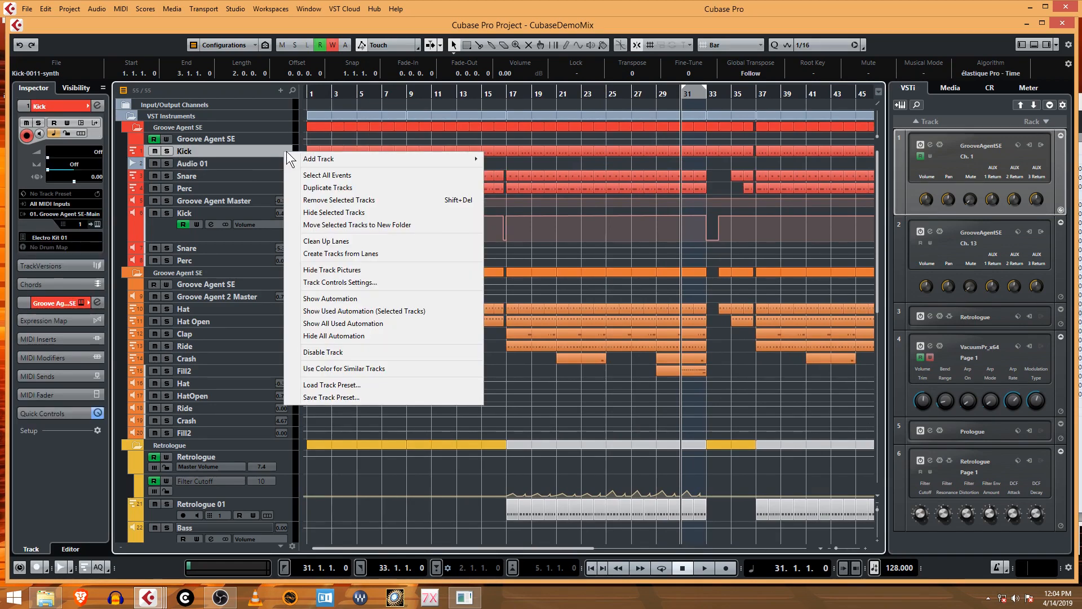
left_click(341, 176)
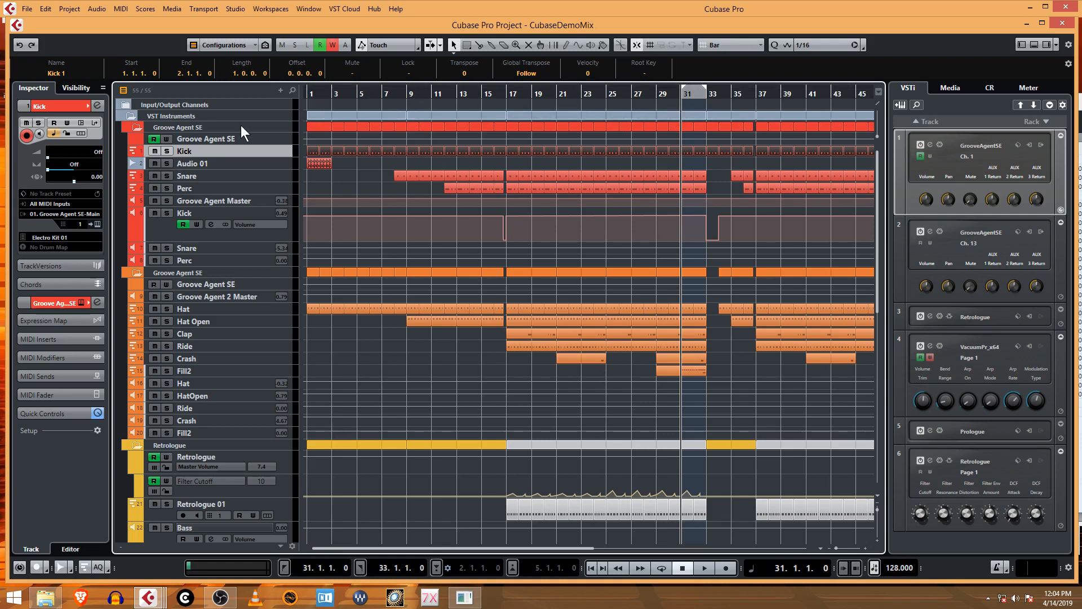
left_click(361, 74)
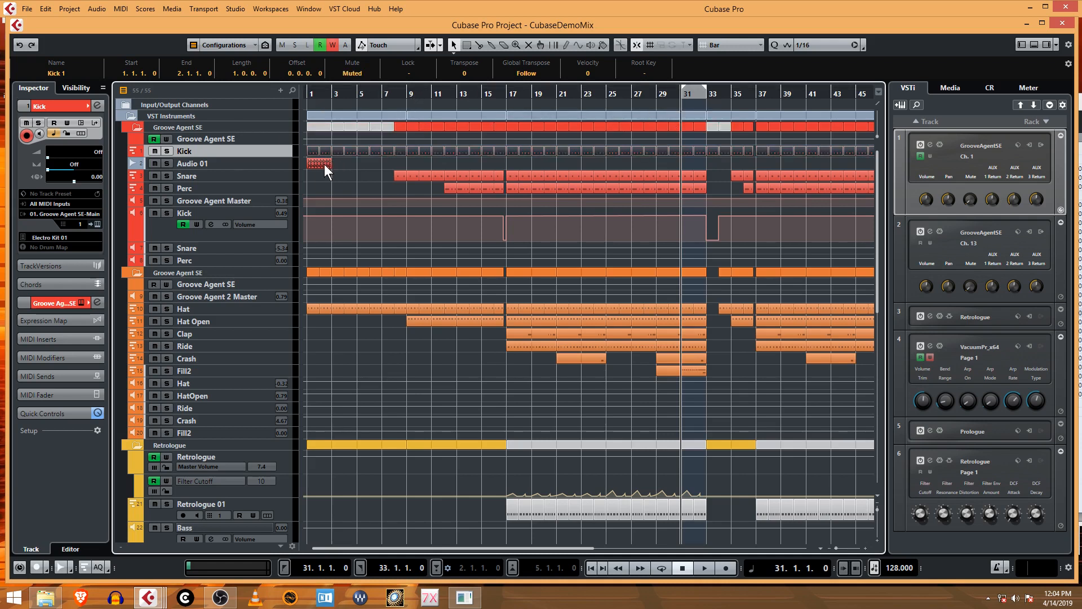
Step: Repeat the kick audio event on Audio 01 to fill bars 1 to 33, and copy the block to bars 33 and 65
left_click_drag(322, 166, 420, 160)
left_click(541, 165)
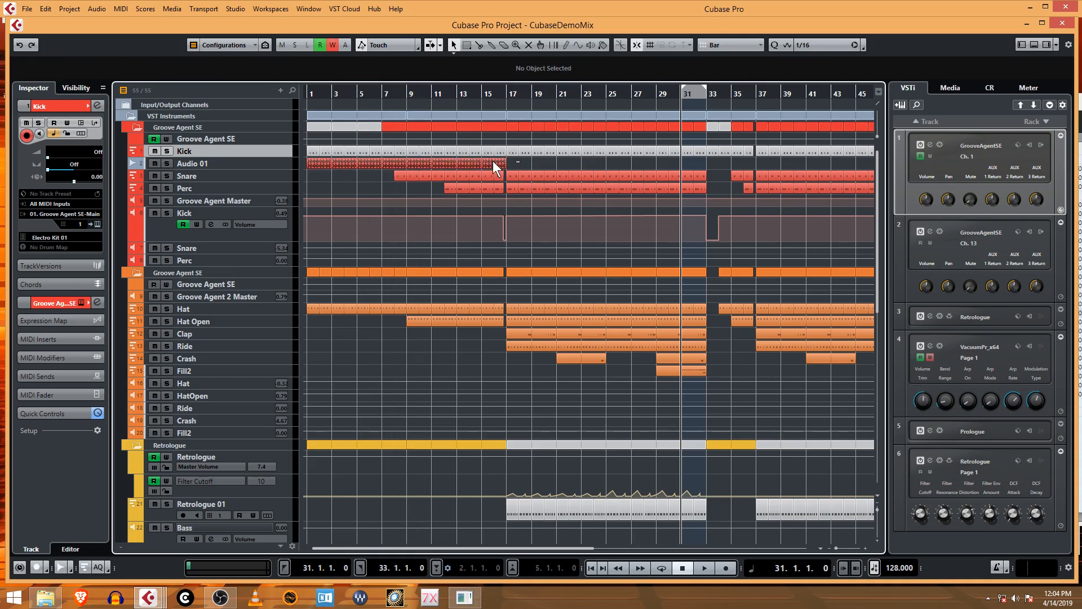
left_click_drag(315, 161, 717, 170)
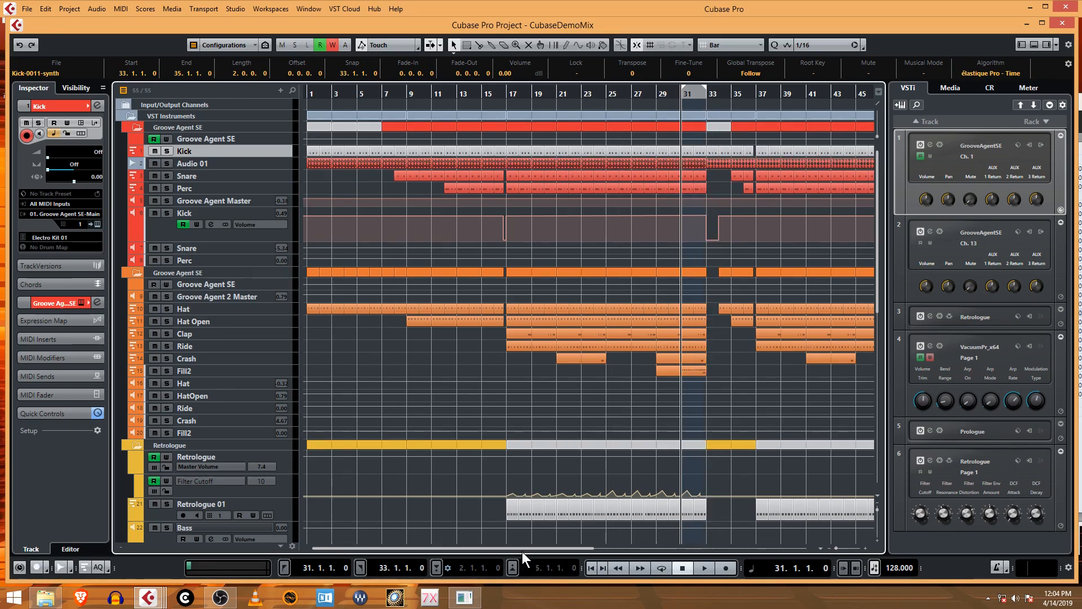
left_click_drag(524, 550, 708, 542)
left_click_drag(404, 164, 757, 160)
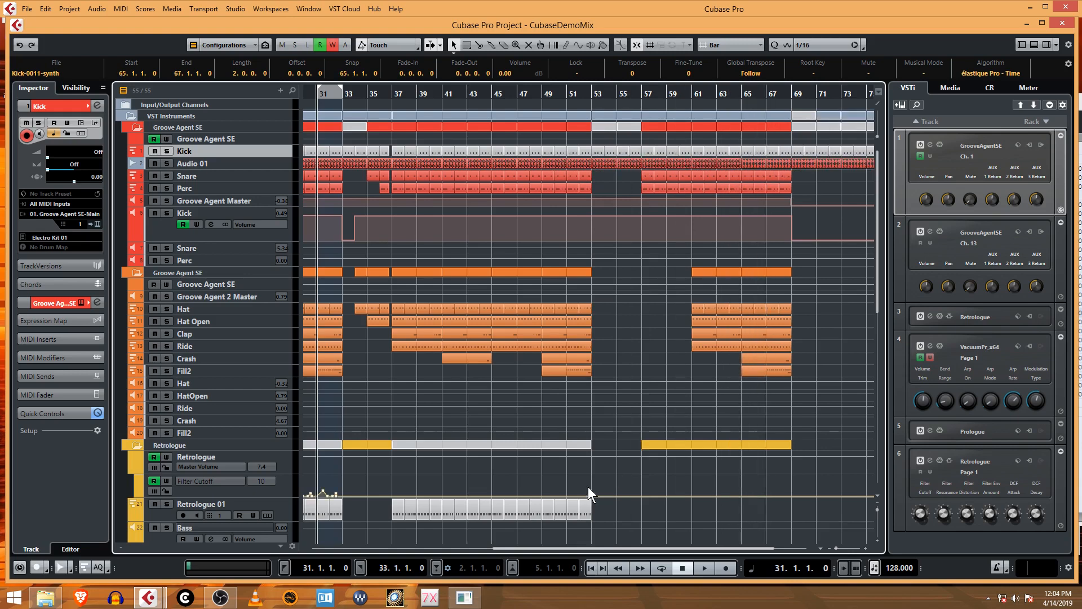
Step: Delete the surplus kick audio events on Audio 01 from bar 77 onward
left_click_drag(539, 549, 609, 544)
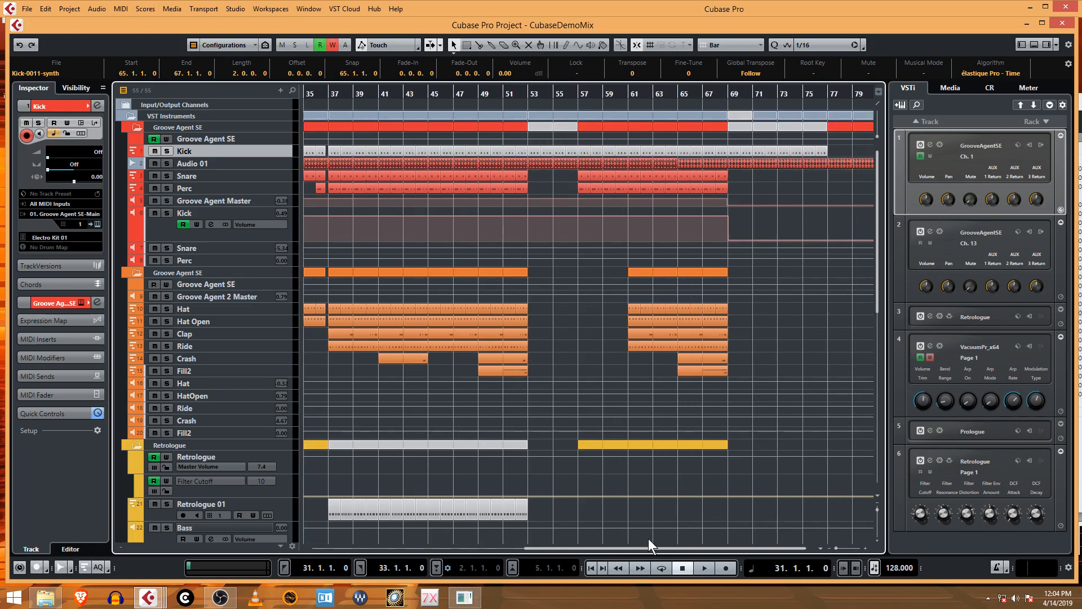
left_click(840, 181)
left_click(865, 164)
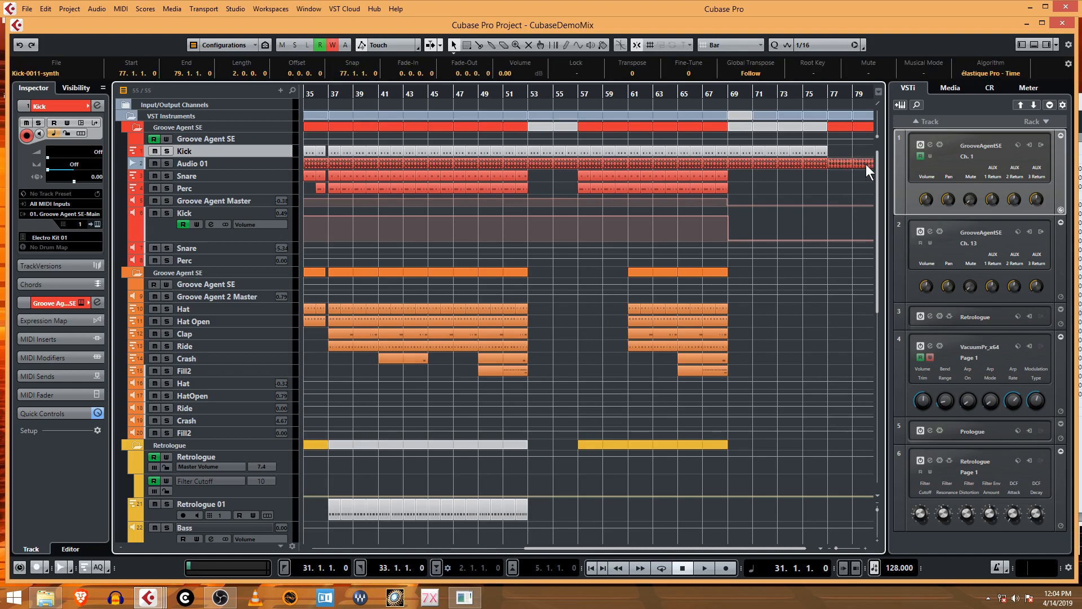
key("Delete")
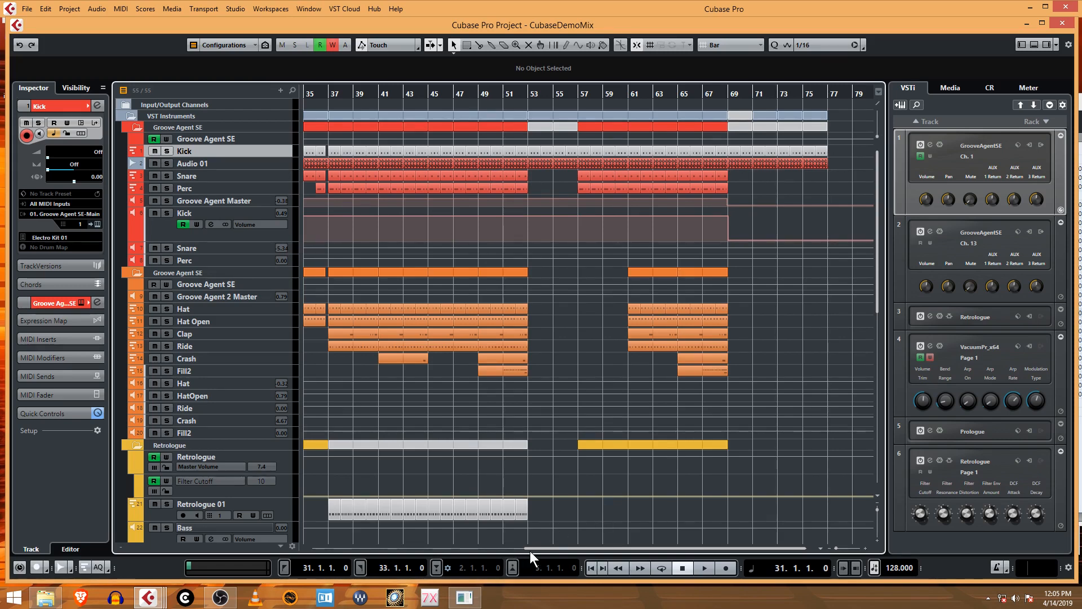
Step: Play the project from bar 1 to listen to the kick audio in the mix
left_click_drag(529, 550, 290, 562)
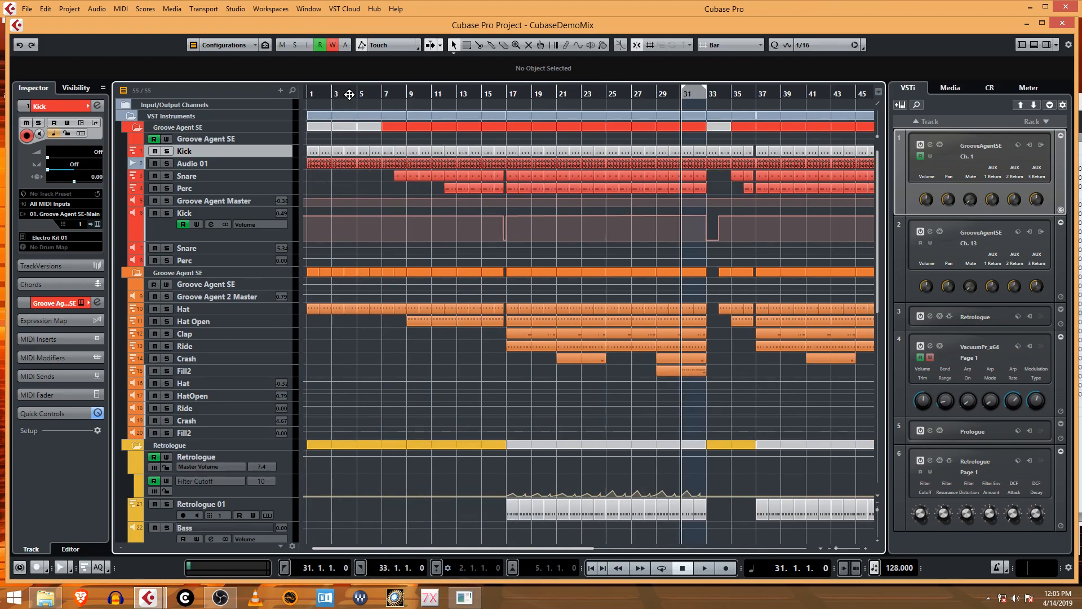
left_click_drag(350, 95, 258, 85)
key("space")
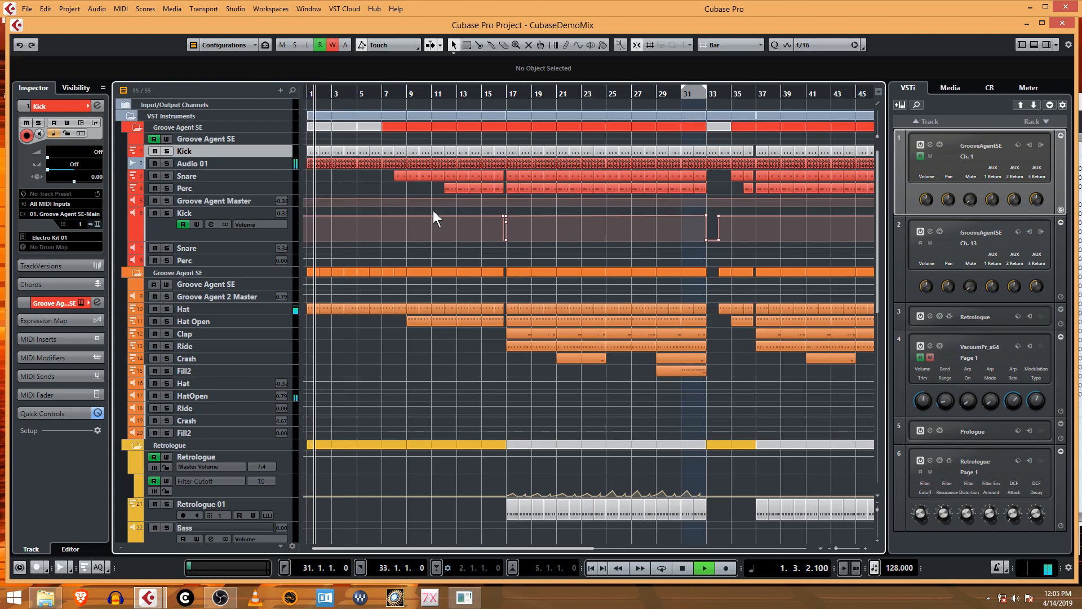
key("space")
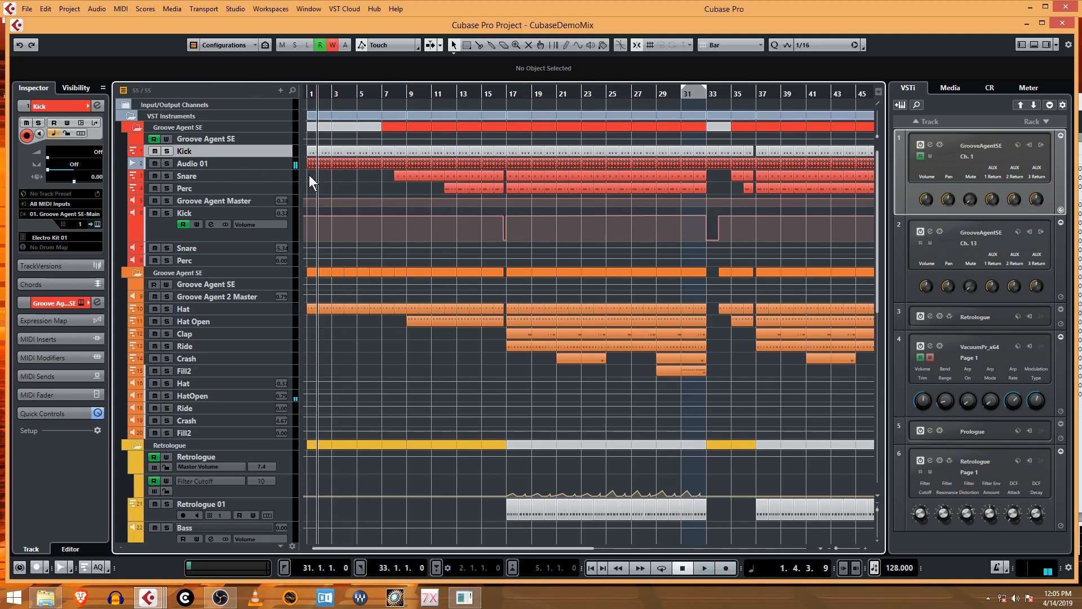
Step: Mute the Audio 01 track and its first kick event, and unmute the Kick MIDI parts in bars 1 and 2
left_click(154, 163)
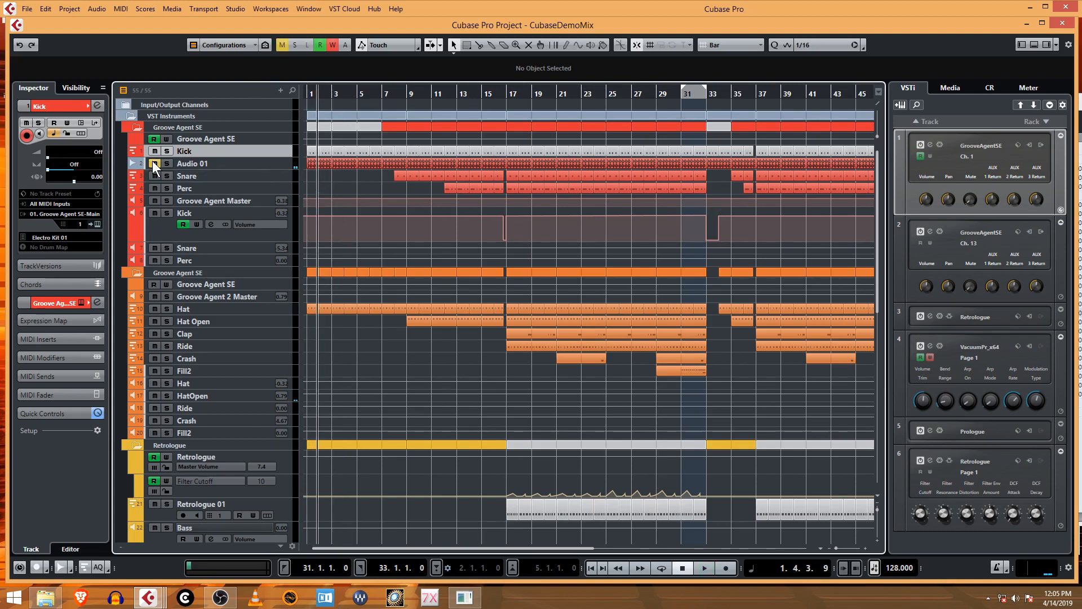
left_click(310, 154)
left_click(354, 72)
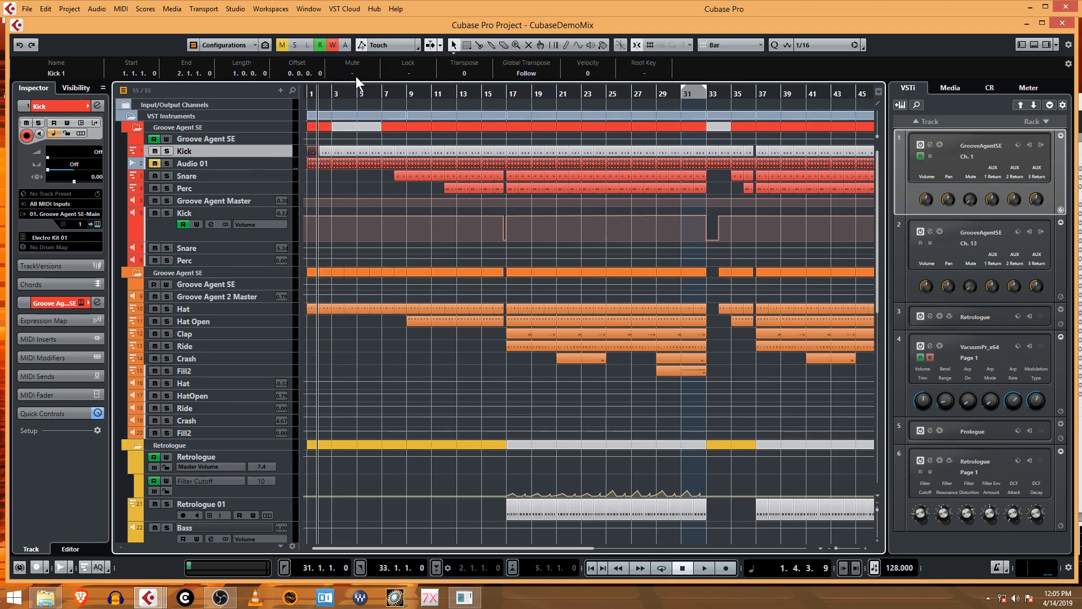
left_click(309, 163)
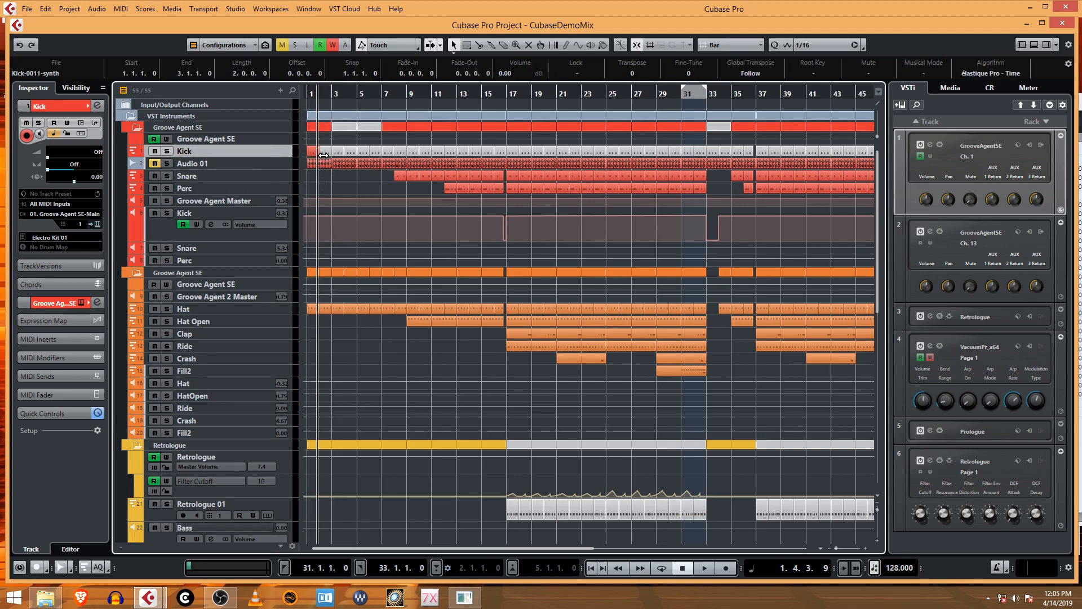
left_click(324, 154)
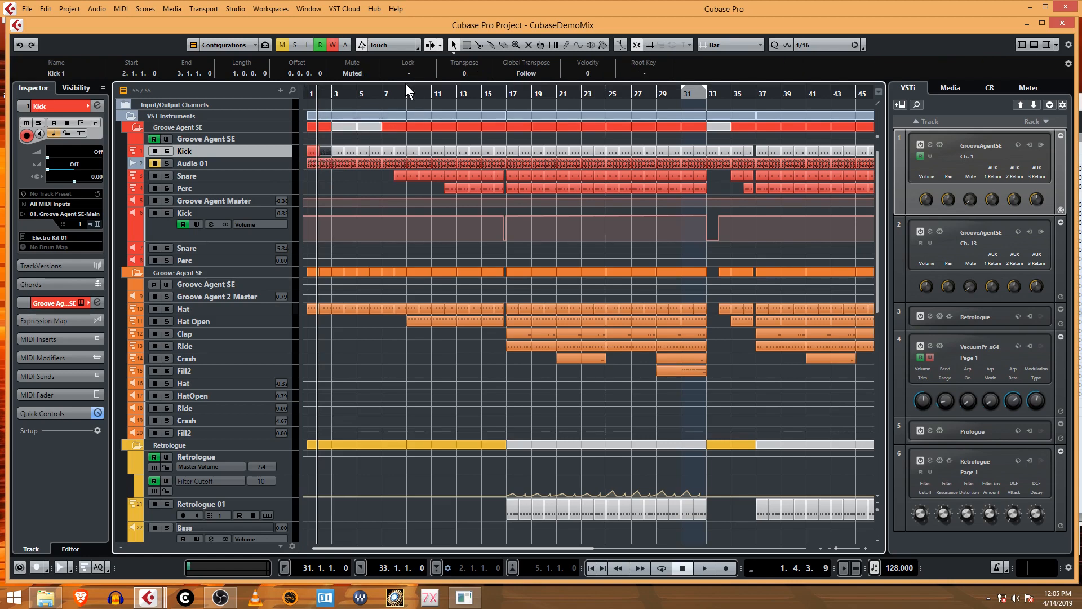
left_click(320, 165)
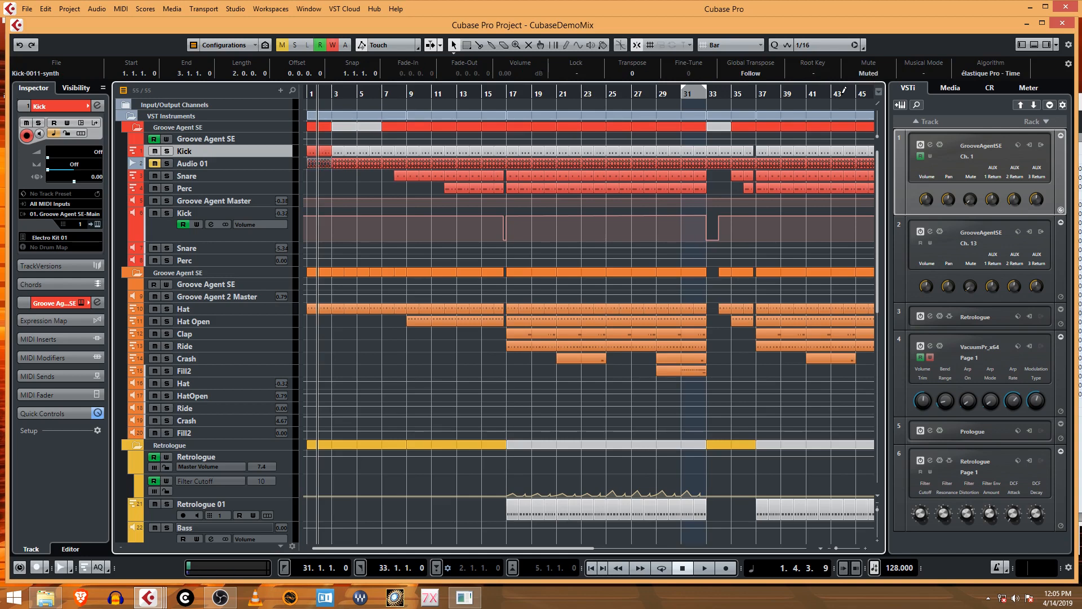
left_click(309, 186)
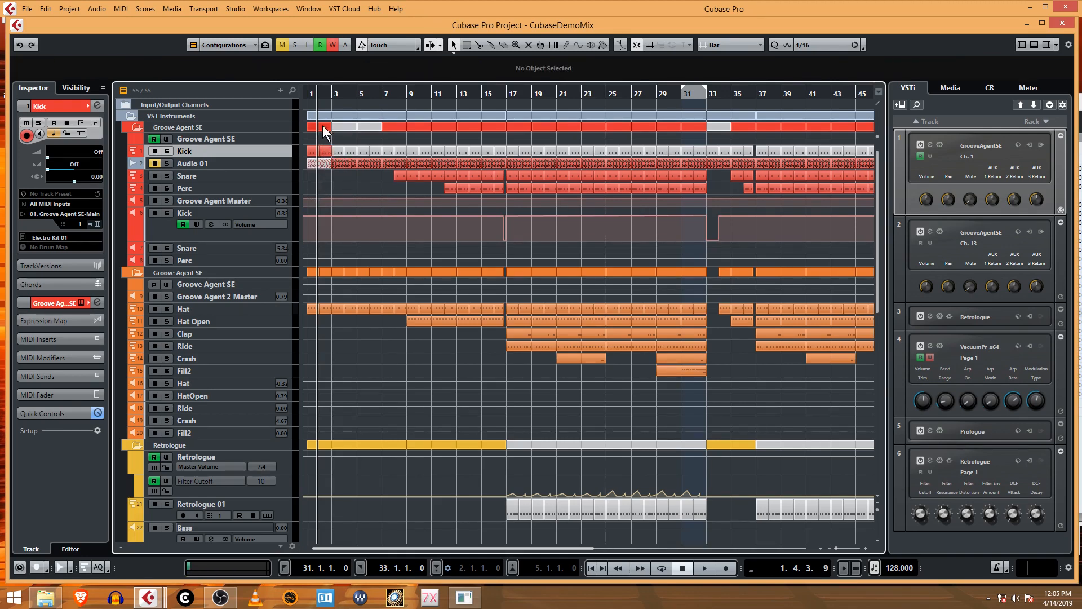
Step: Play the opening bars with Audio 01 muted and again with it unmuted to compare the MIDI kick with the audio
left_click(308, 92)
key("space")
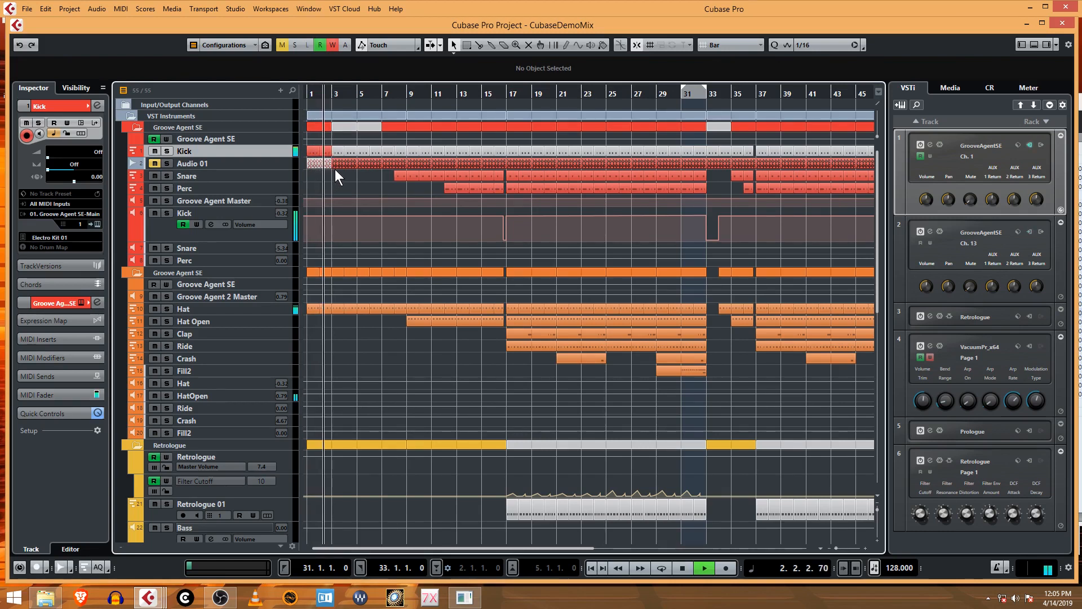
key("space")
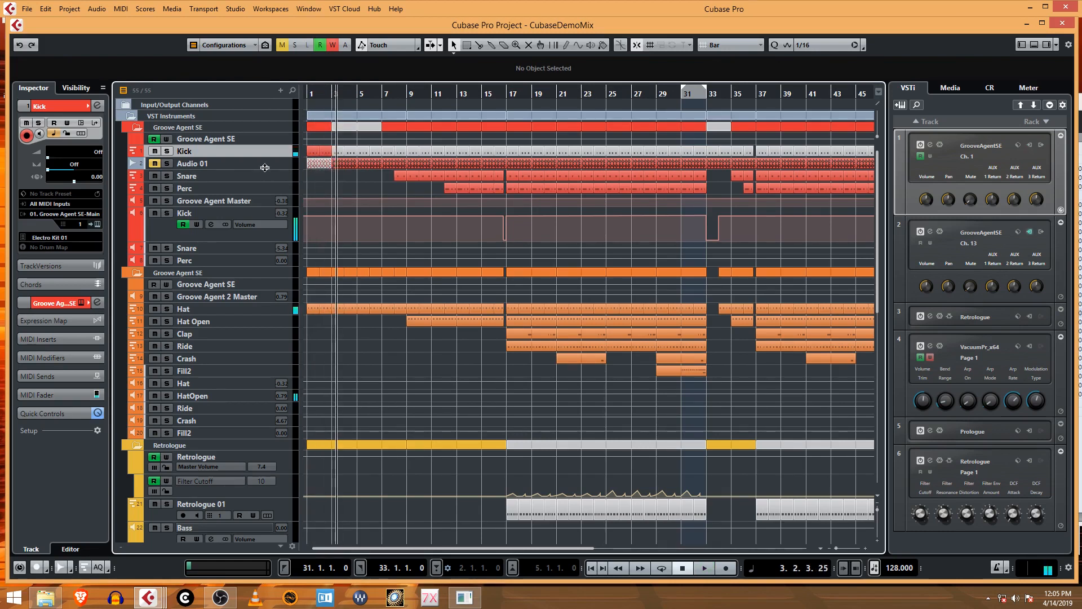
left_click(319, 97)
key("space")
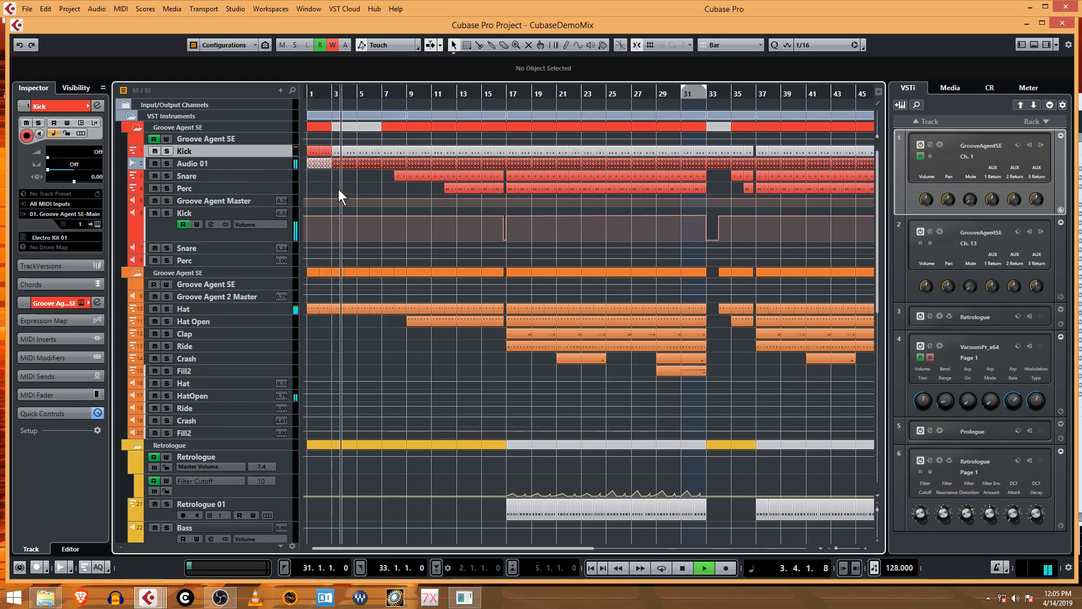
key("space")
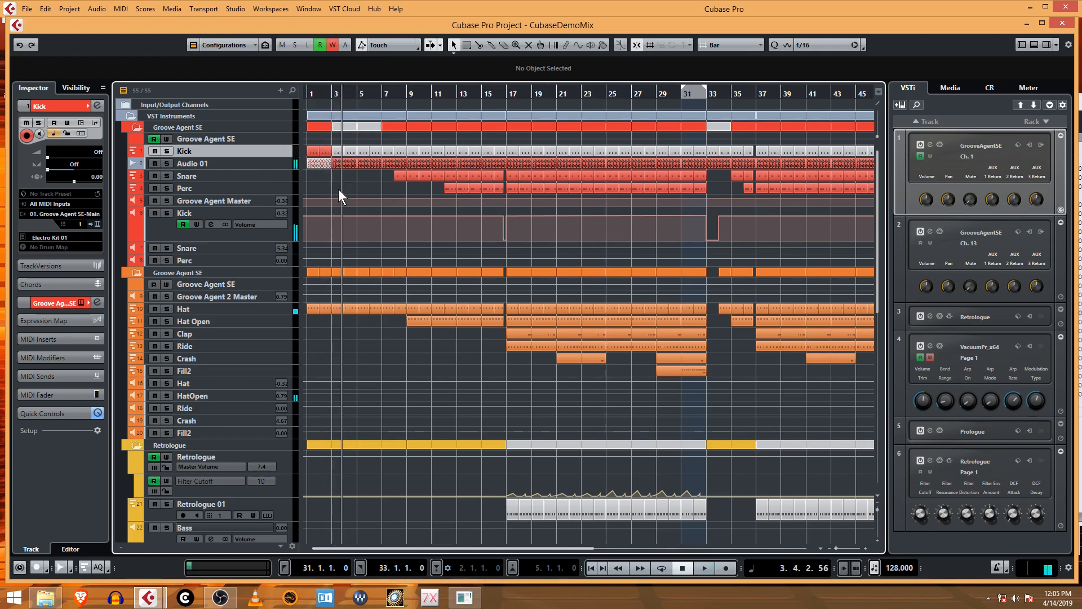
Step: Mute the Kick MIDI parts in bars 1 and 2 again and unmute the first kick audio event on Audio 01
left_click(324, 149)
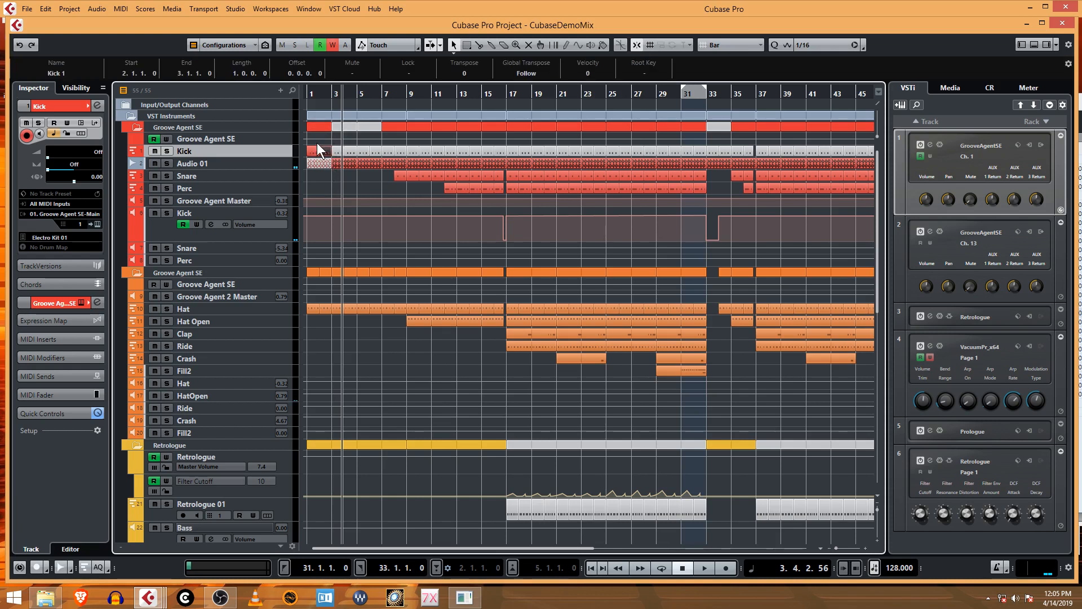
left_click(354, 74)
left_click(340, 176)
left_click(310, 163)
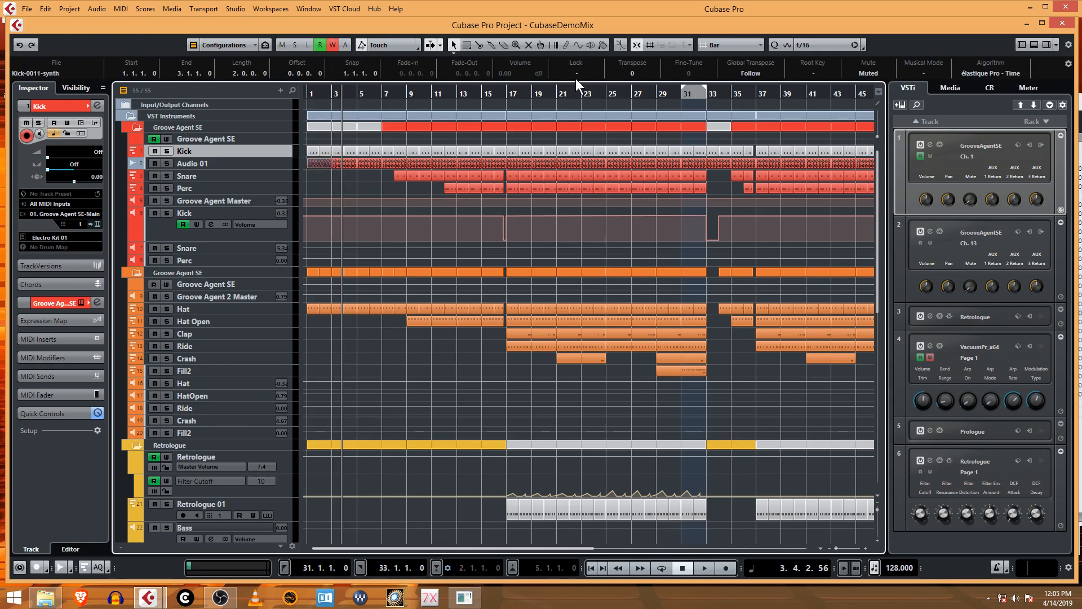
left_click(868, 74)
Step: Color the Audio 01 track red to match the neighbouring Groove Agent SE tracks
left_click(190, 164)
left_click(88, 106)
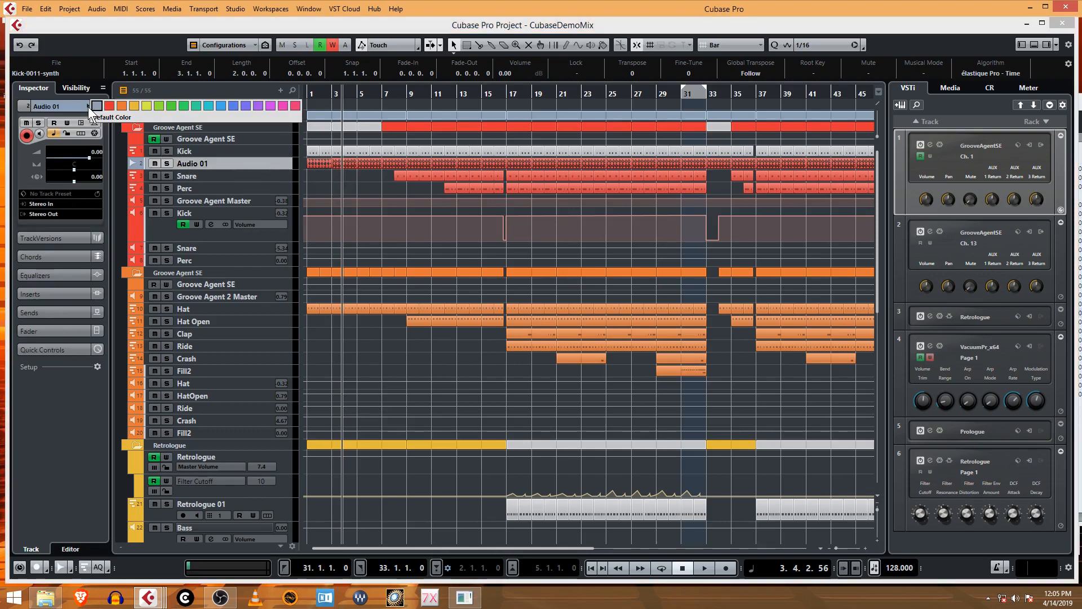
left_click(109, 106)
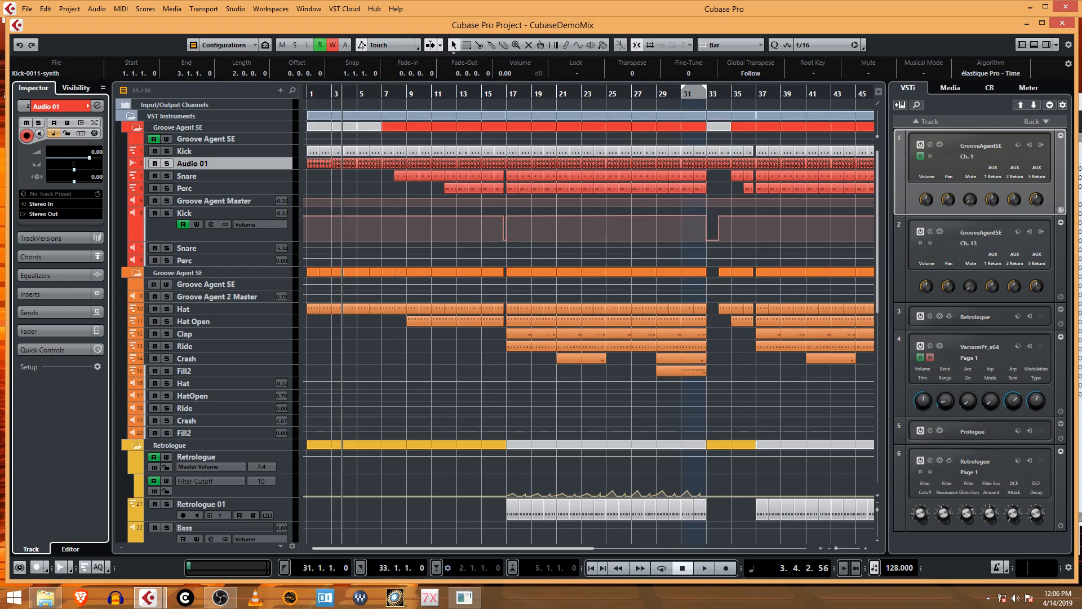
Step: Look over the exported stems in the Pool, and remove the Audio 01 track together with its events
key("ctrl+p")
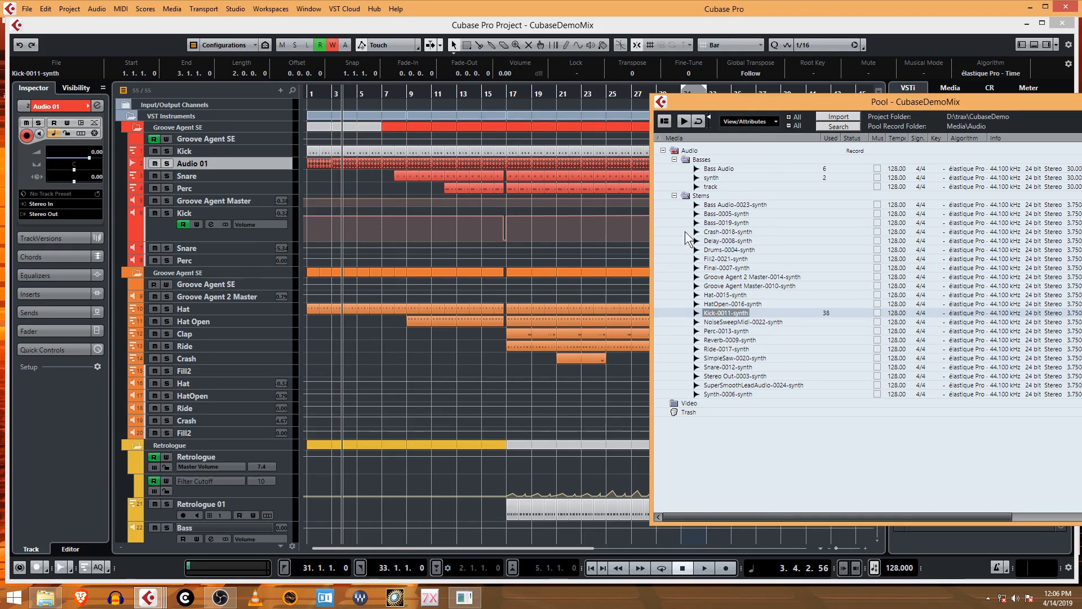
right_click(282, 161)
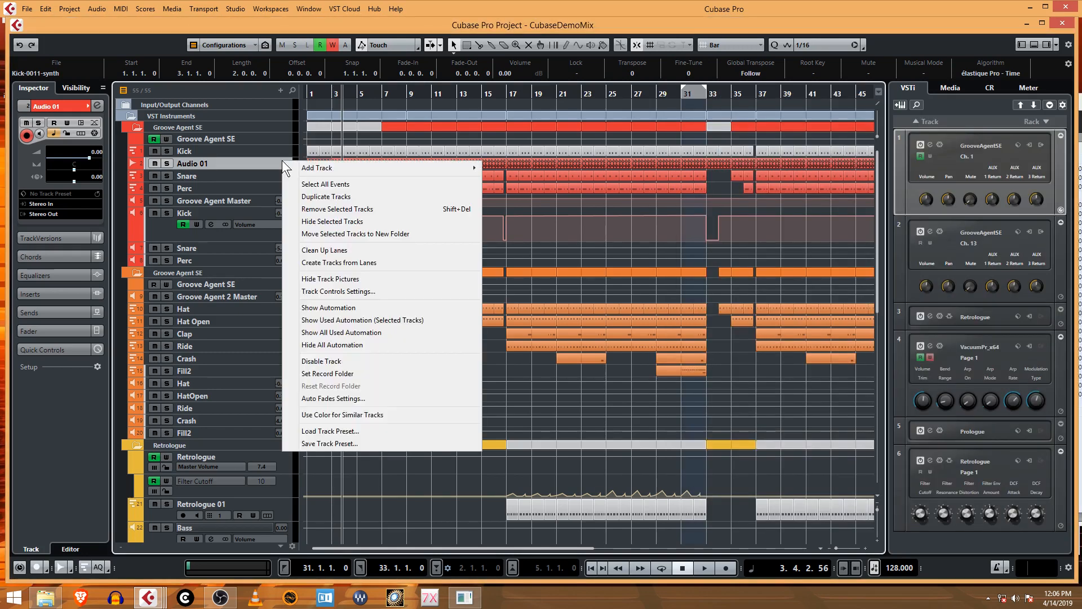
left_click(362, 208)
left_click(495, 319)
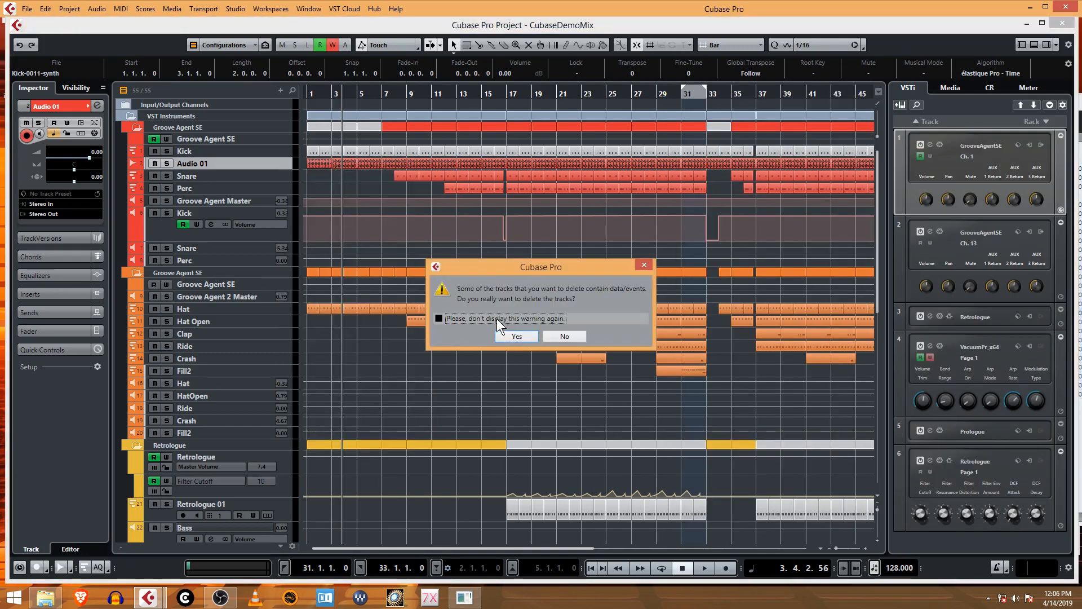
left_click(517, 337)
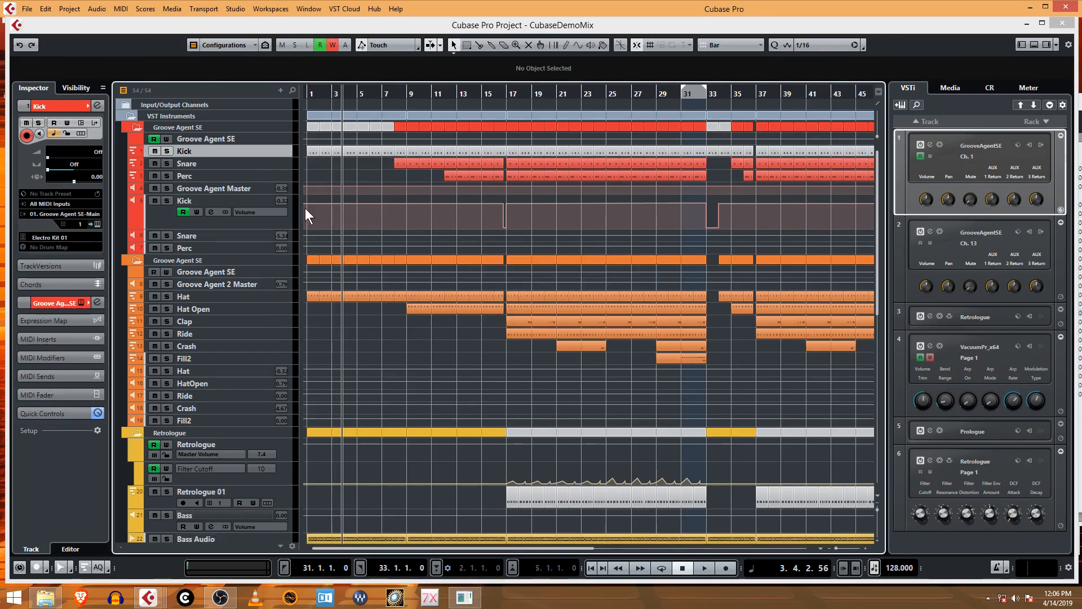
Step: Unmute all MIDI parts on the Kick track and shrink the Kick channel track with volume automation to single-row height
right_click(248, 157)
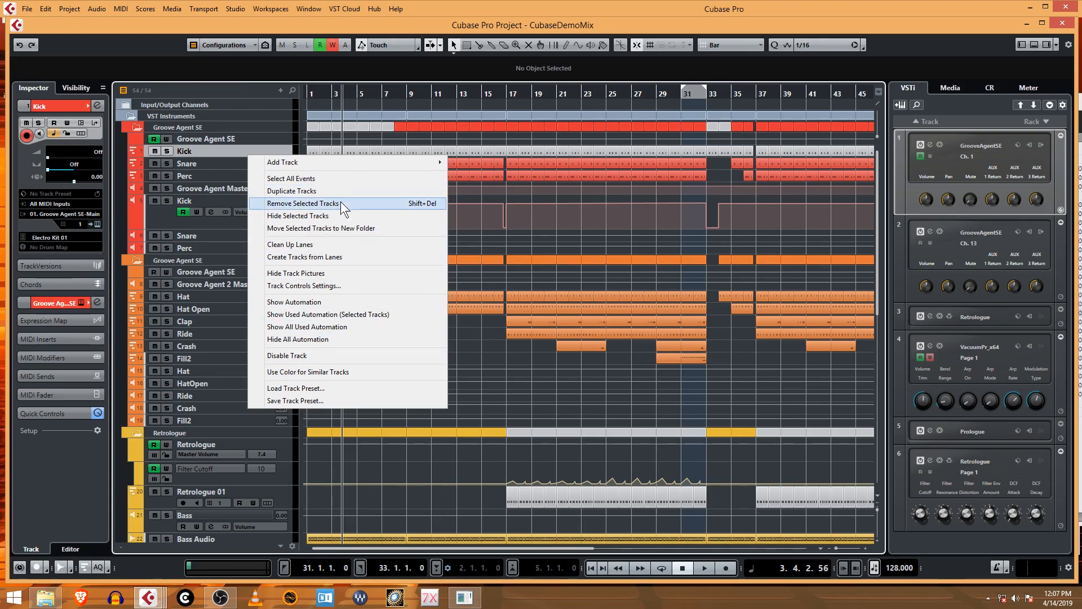
left_click(346, 181)
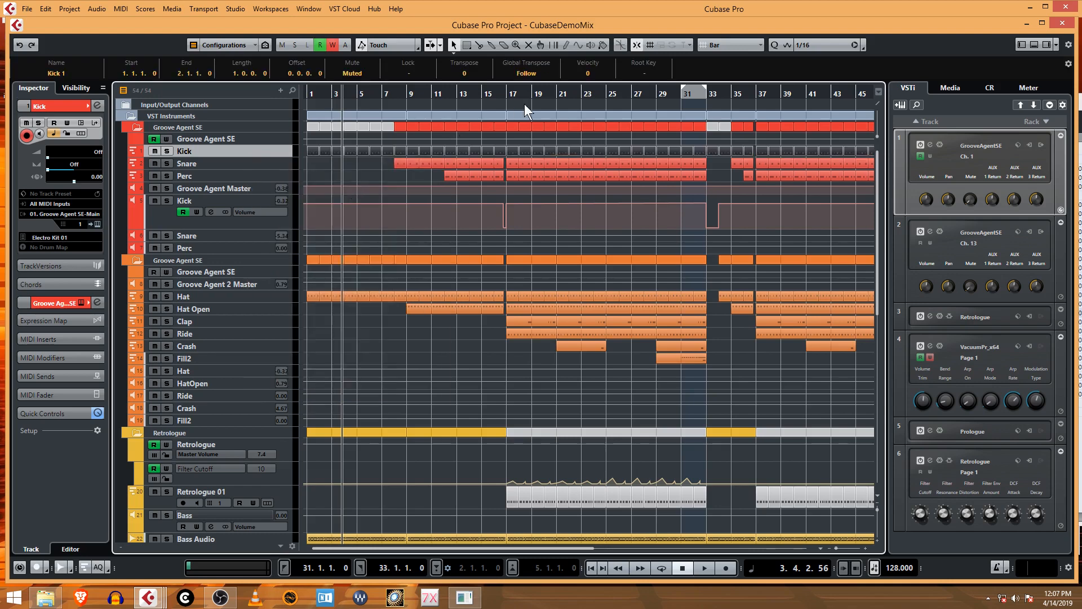
left_click(376, 72)
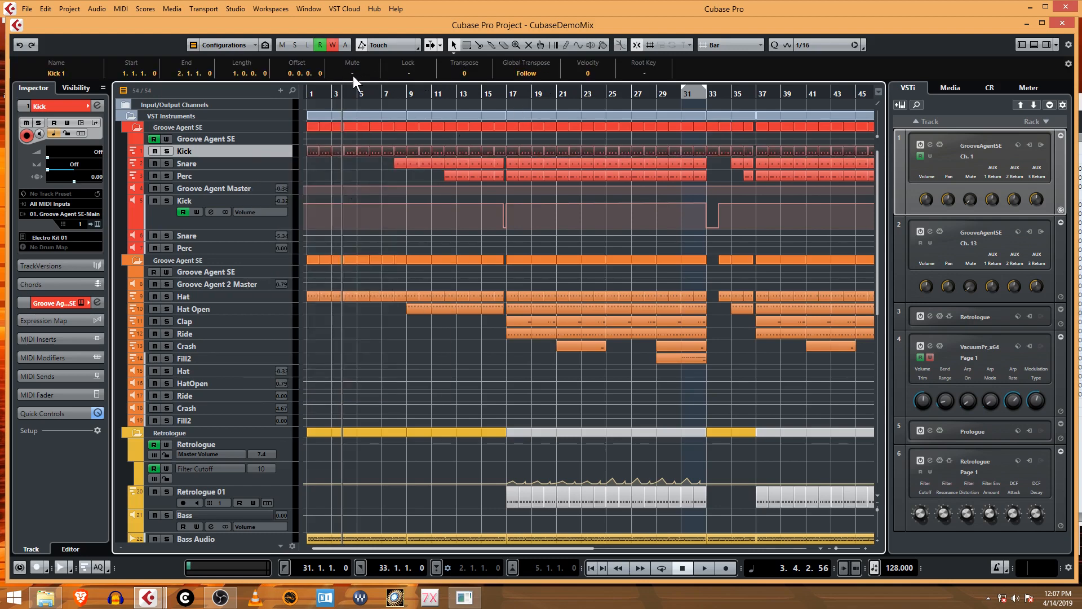
left_click(348, 167)
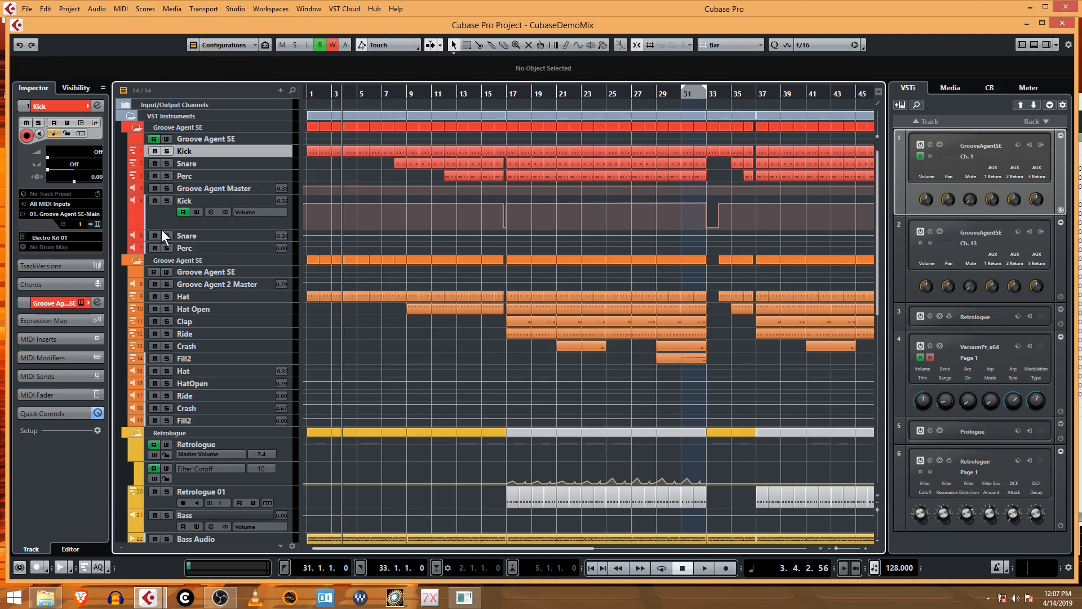
left_click_drag(161, 230, 174, 209)
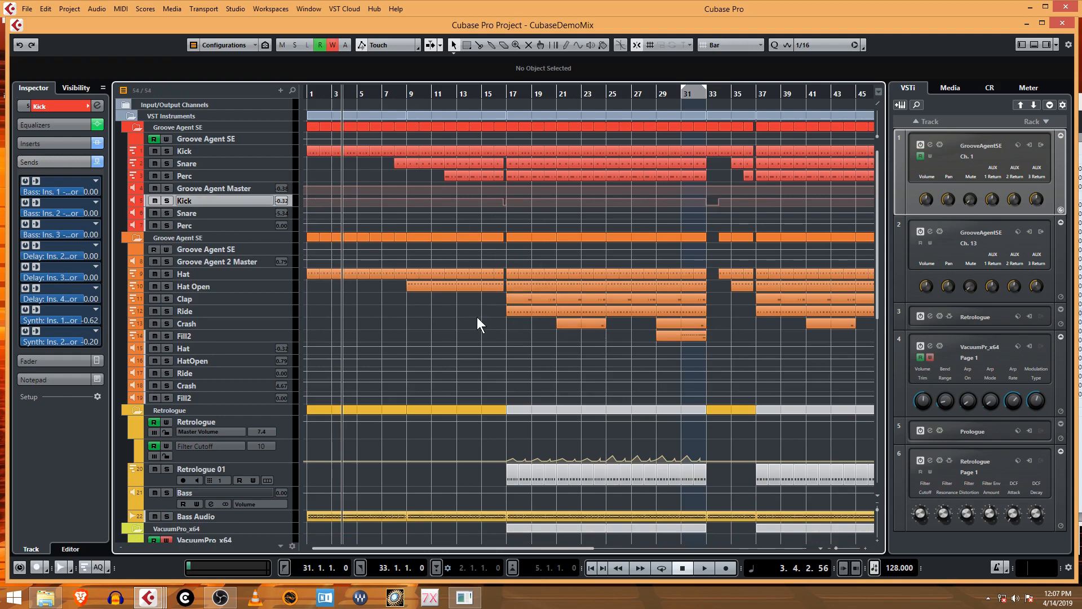
Step: Review the project arrangement and open the Export Audio Mixdown settings
scroll(585, 317, "down", 4)
scroll(590, 319, "right", 4)
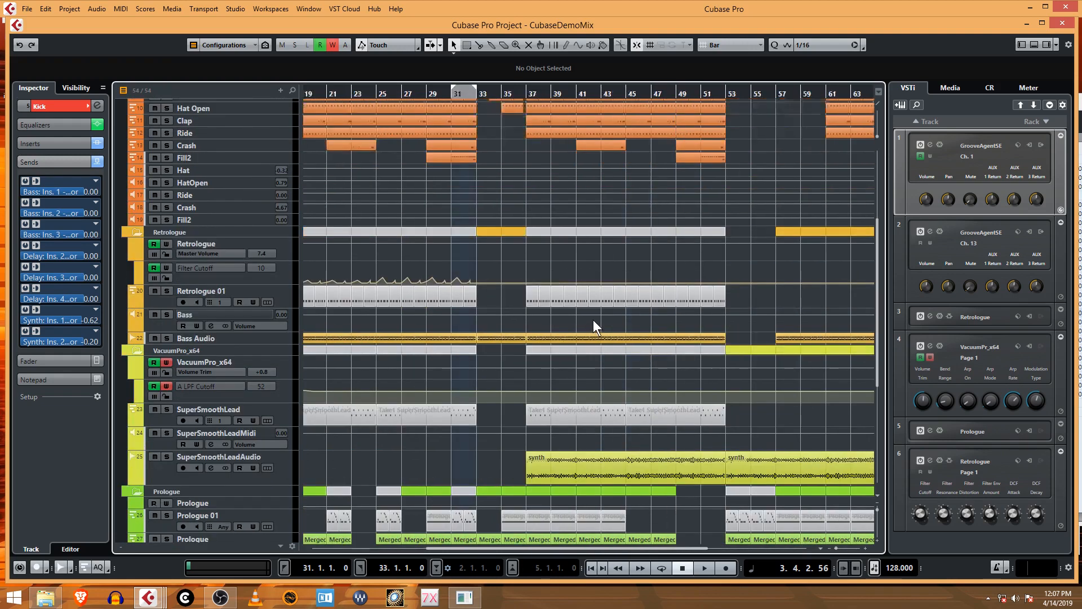
scroll(595, 316, "up", 4)
scroll(595, 314, "left", 1)
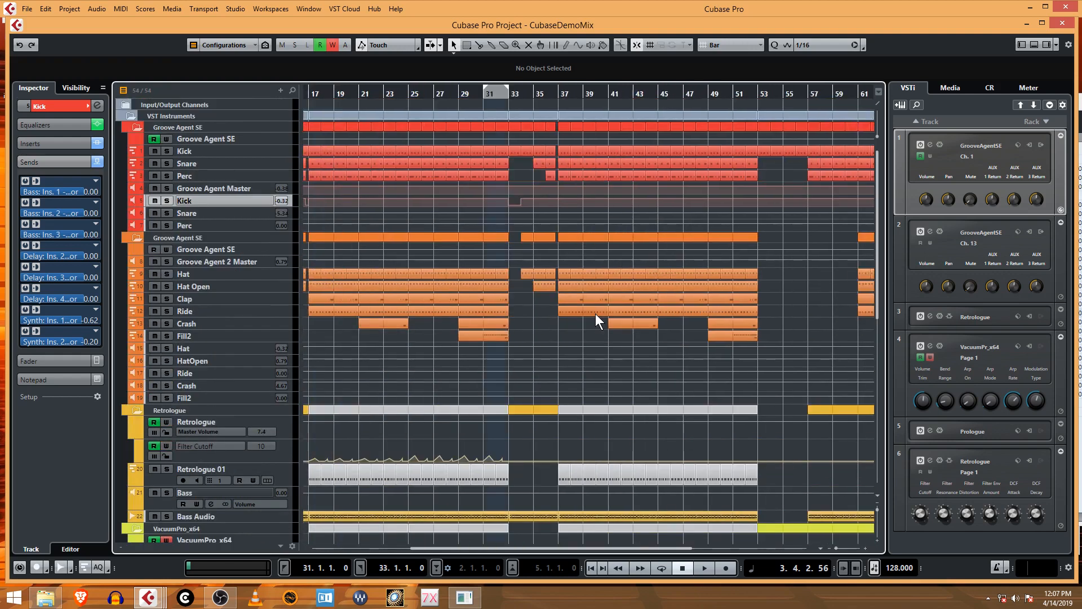
scroll(592, 316, "left", 4)
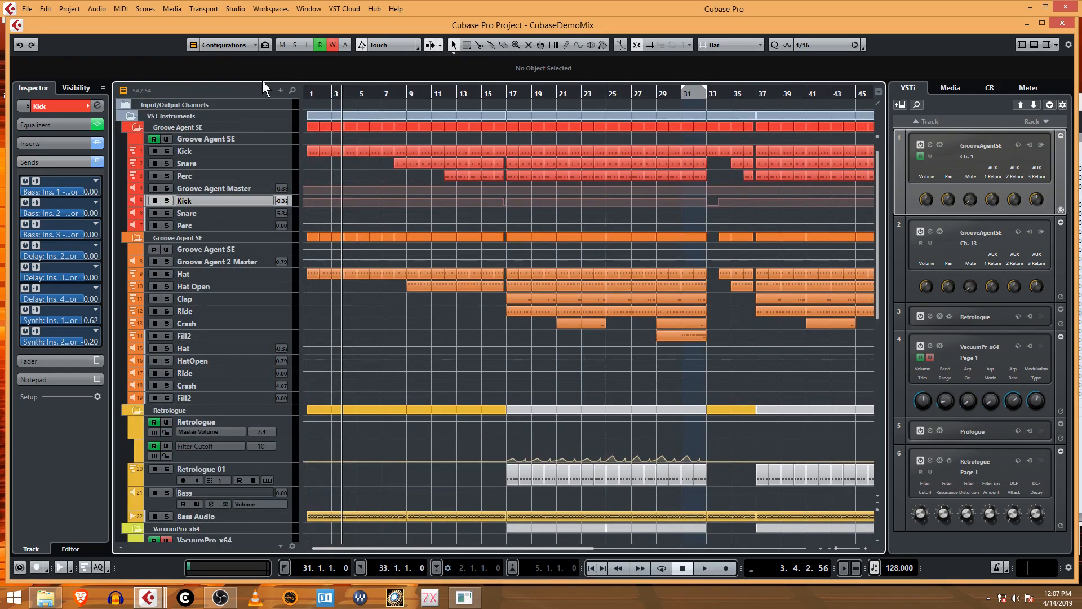
left_click(29, 7)
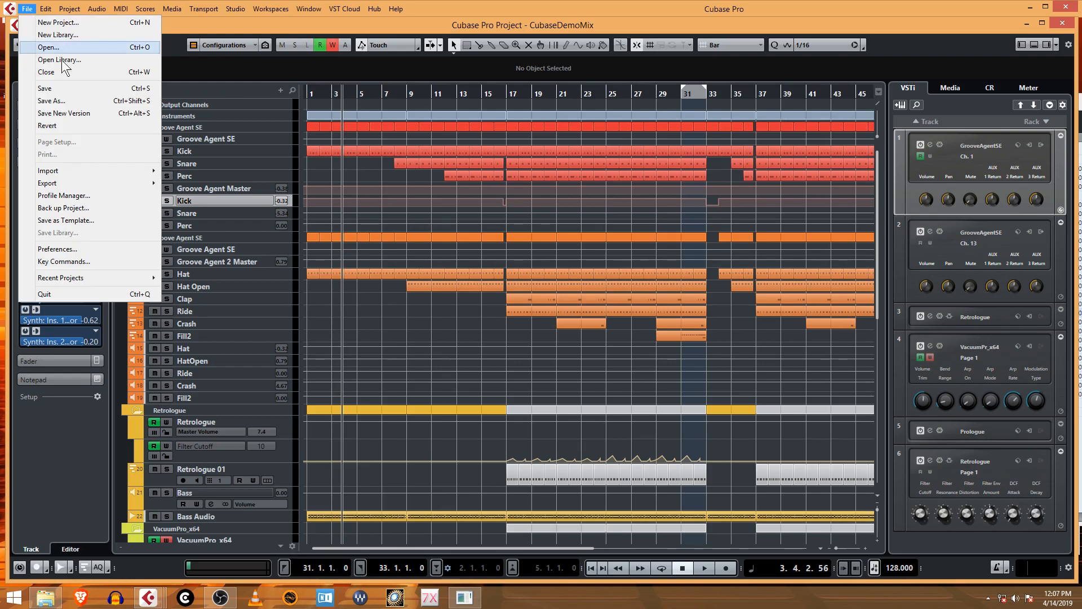
mouse_move(124, 184)
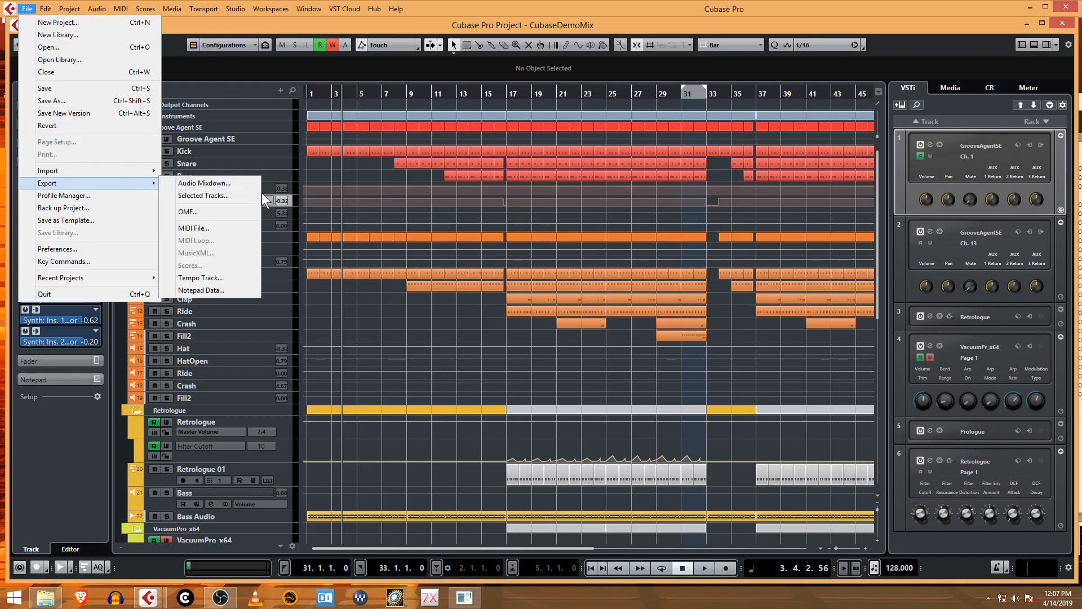
left_click(221, 185)
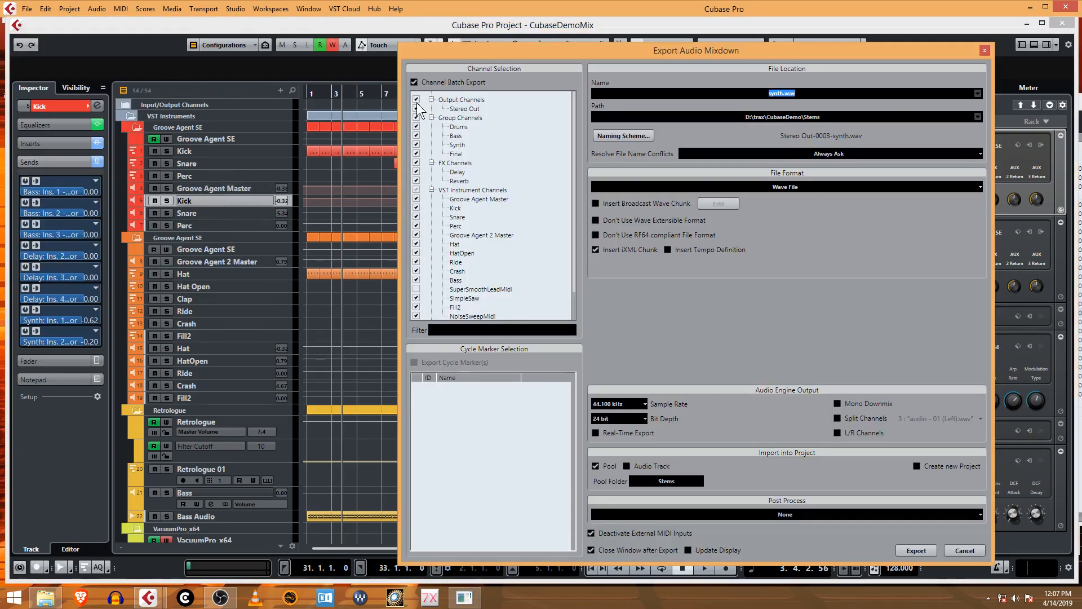
Step: Turn off channel batch export and Pool import for the mixdown, and accept the Default naming scheme
left_click(414, 81)
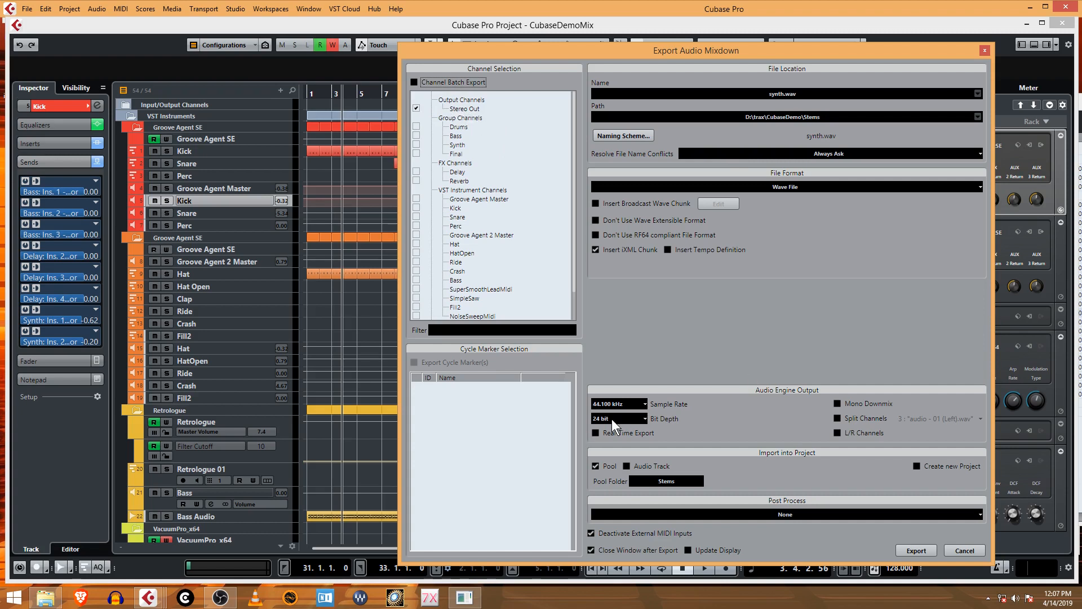
left_click(595, 466)
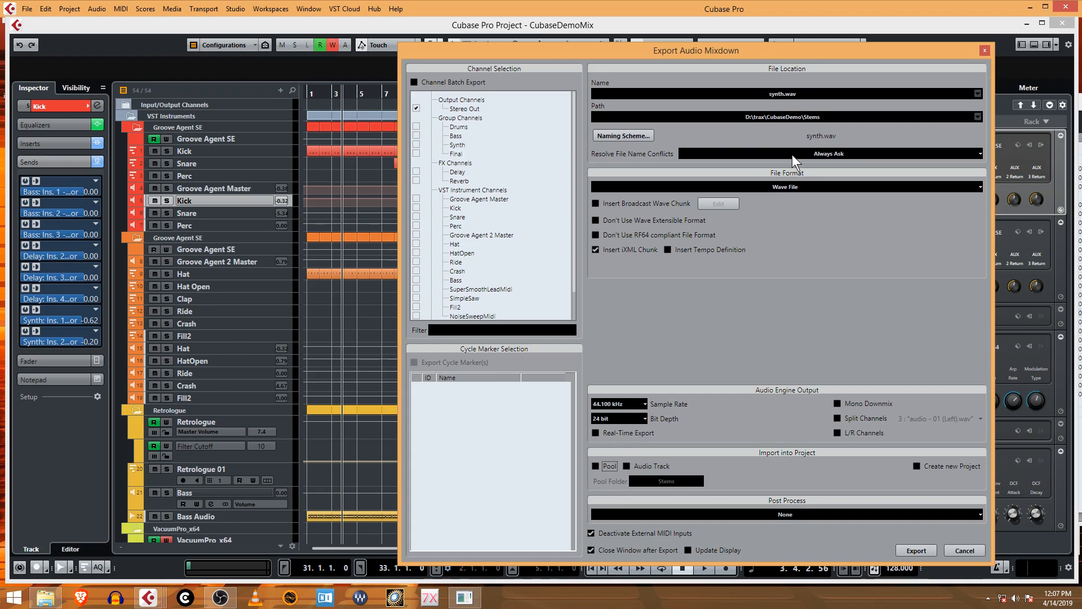
left_click(624, 135)
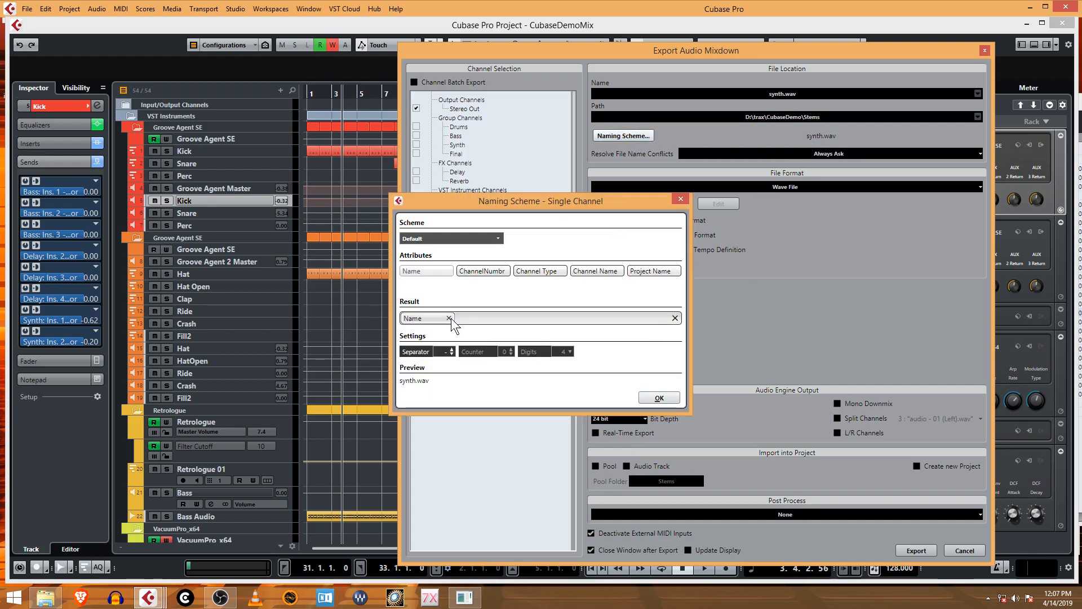
left_click(652, 400)
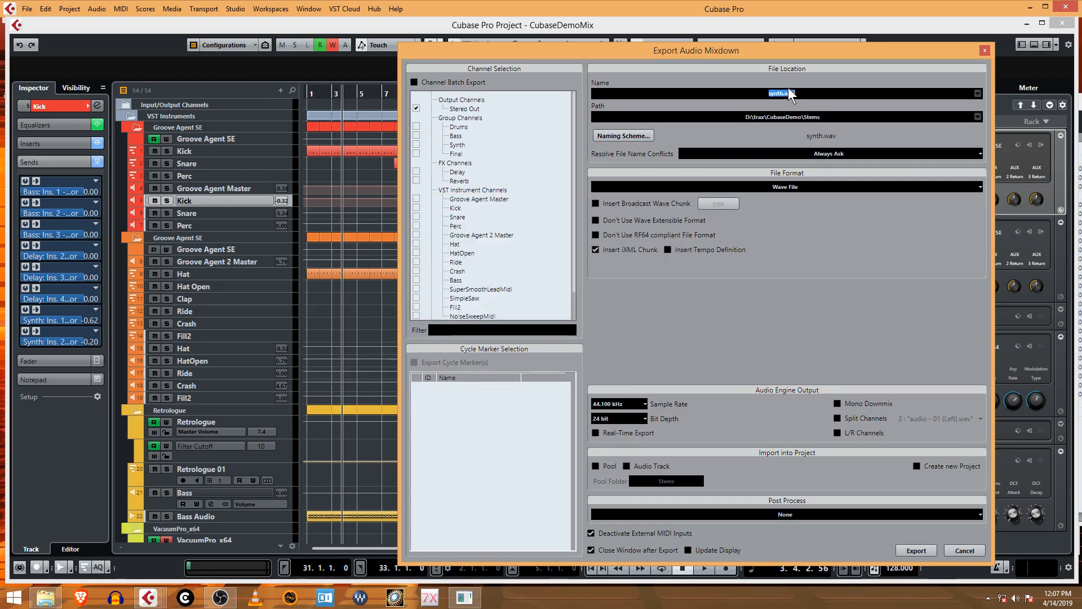
Step: Name the mixdown file CubaseDemo4424.wav
double_click(770, 93)
type("CubaseDemo4424")
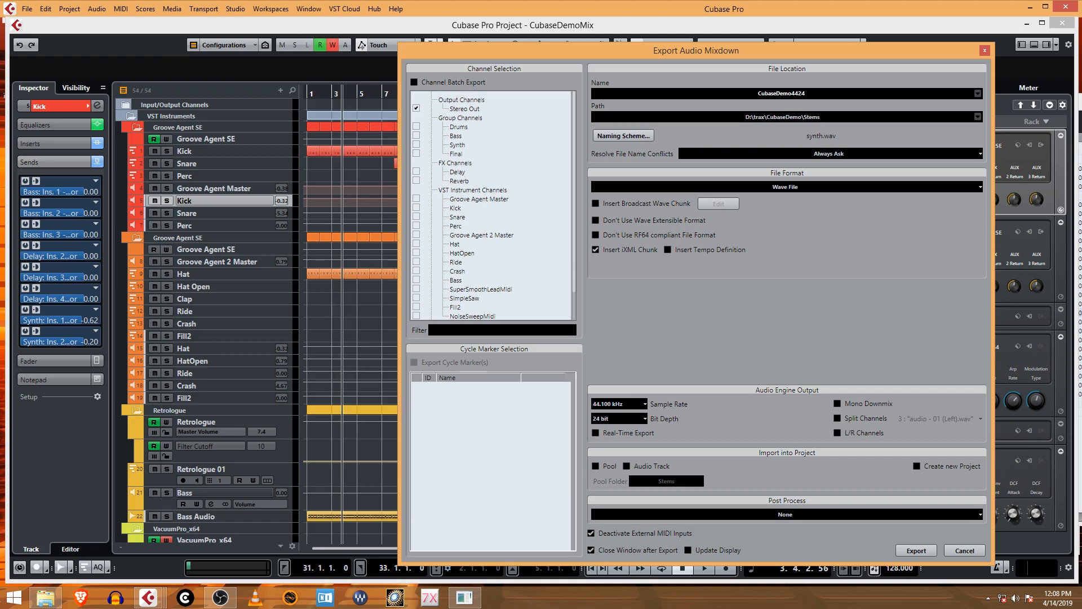
type(".wav")
Step: Set the export path to a new Mixdowns folder inside CubaseDemo and export the mixdown
left_click(810, 116)
left_click(467, 111)
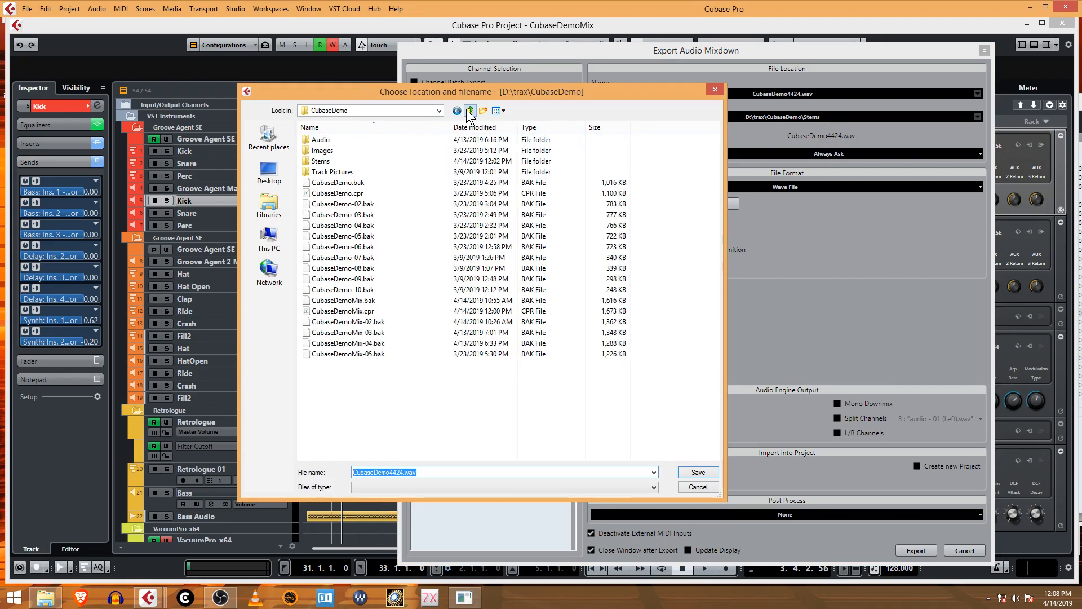
right_click(350, 381)
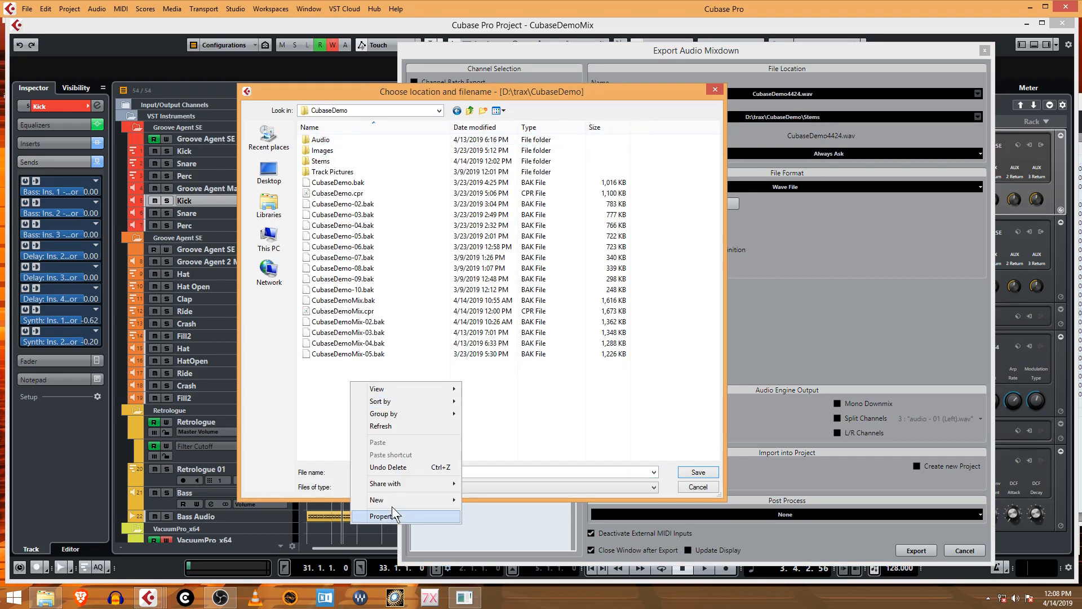
left_click(488, 497)
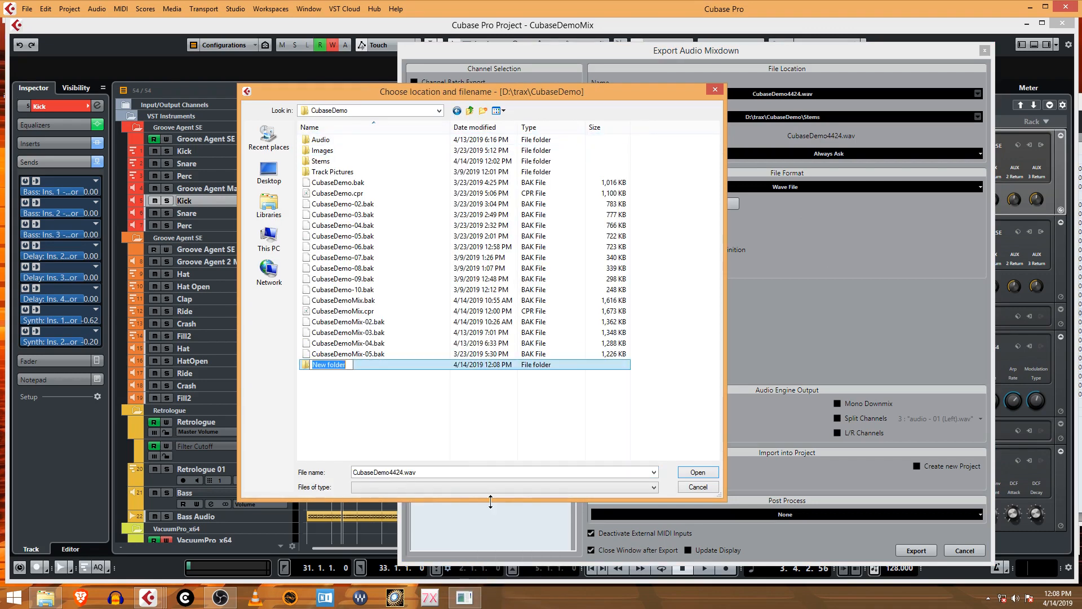
type("Mixdowns")
key("Return")
key("Return")
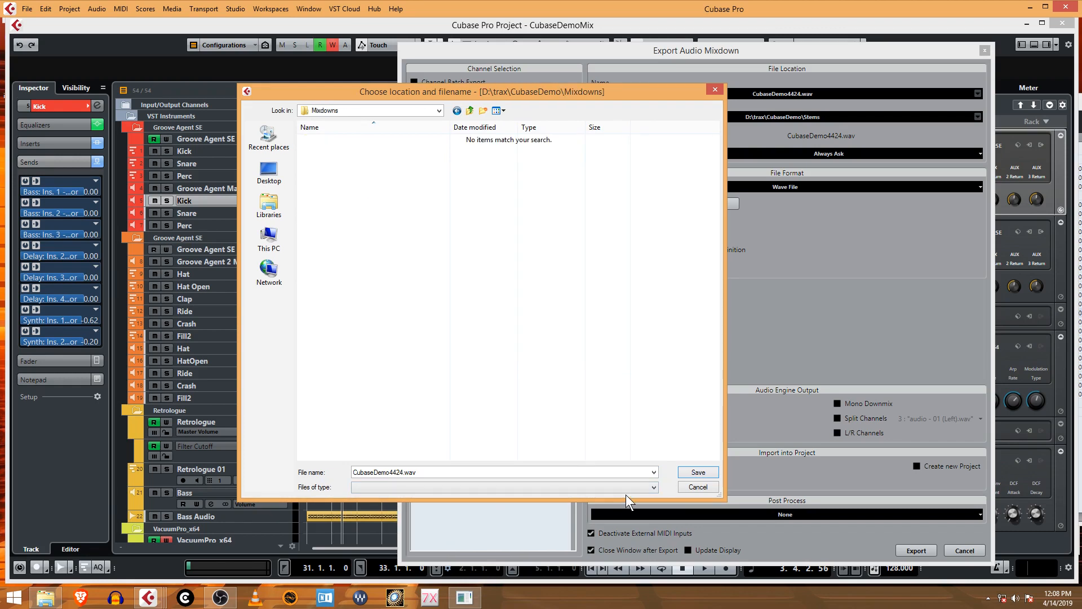
left_click(698, 472)
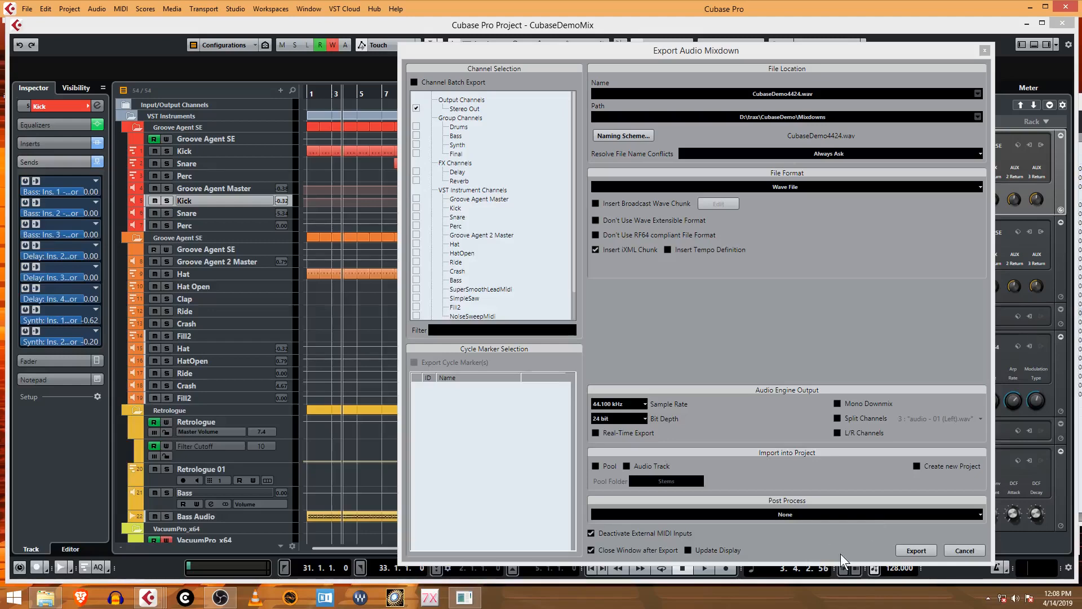
left_click(914, 550)
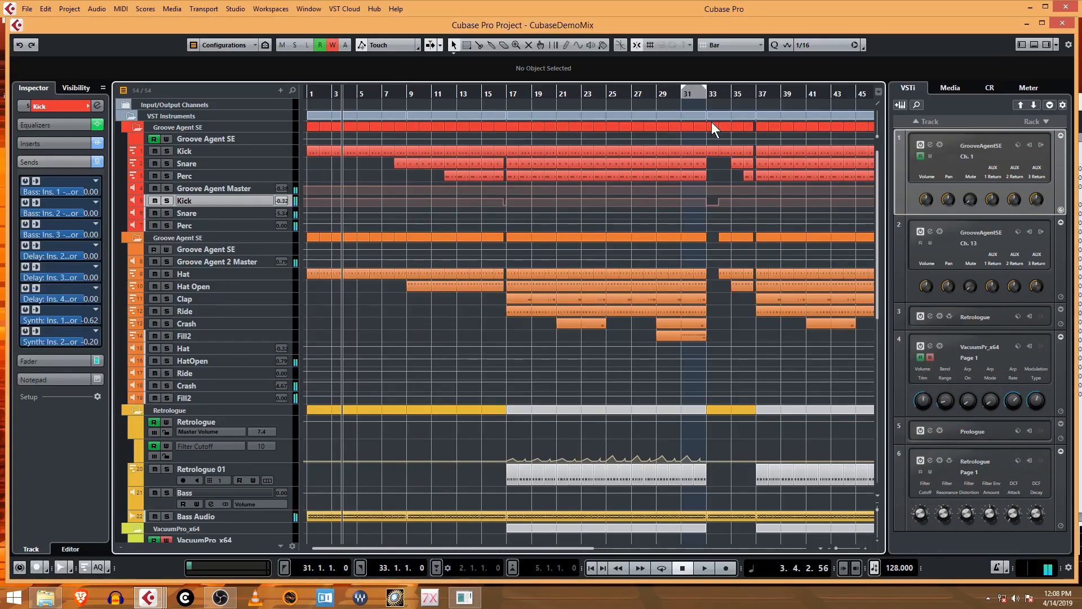
Step: Extend the locator range over the whole arrangement, from bar 1 to bar 81
mouse_move(616, 86)
left_mouse_down()
mouse_move(637, 21)
mouse_move(692, 41)
left_mouse_up()
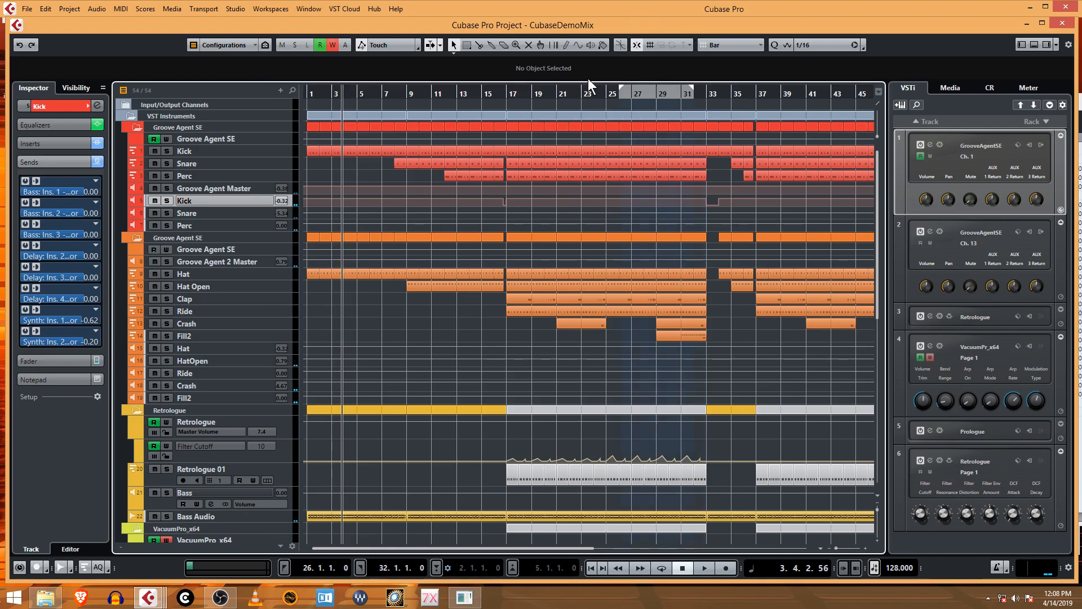
left_click_drag(588, 93, 584, 15)
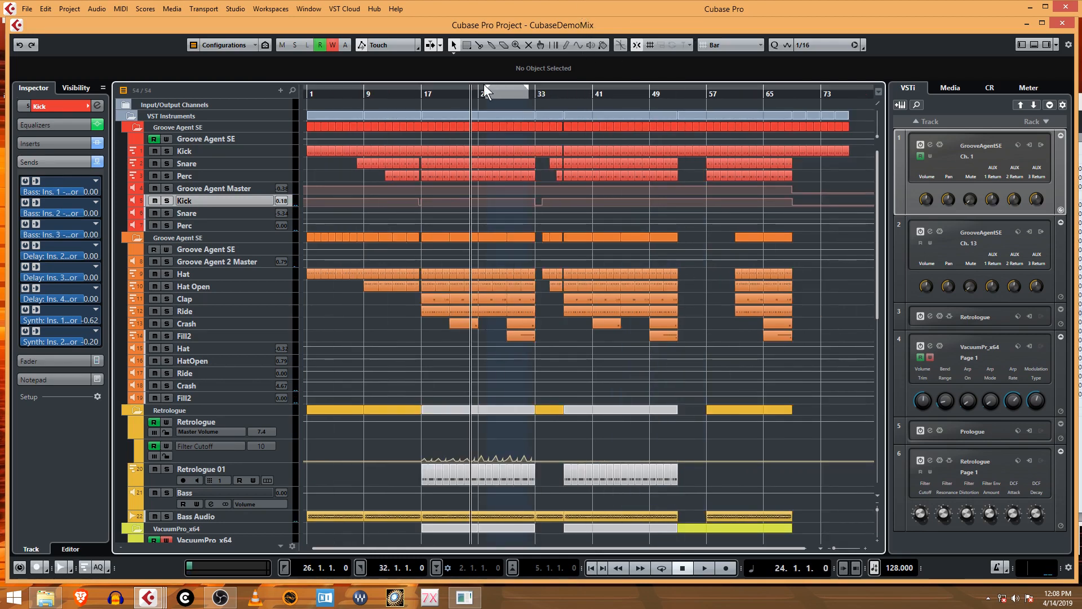
left_click_drag(486, 85, 309, 89)
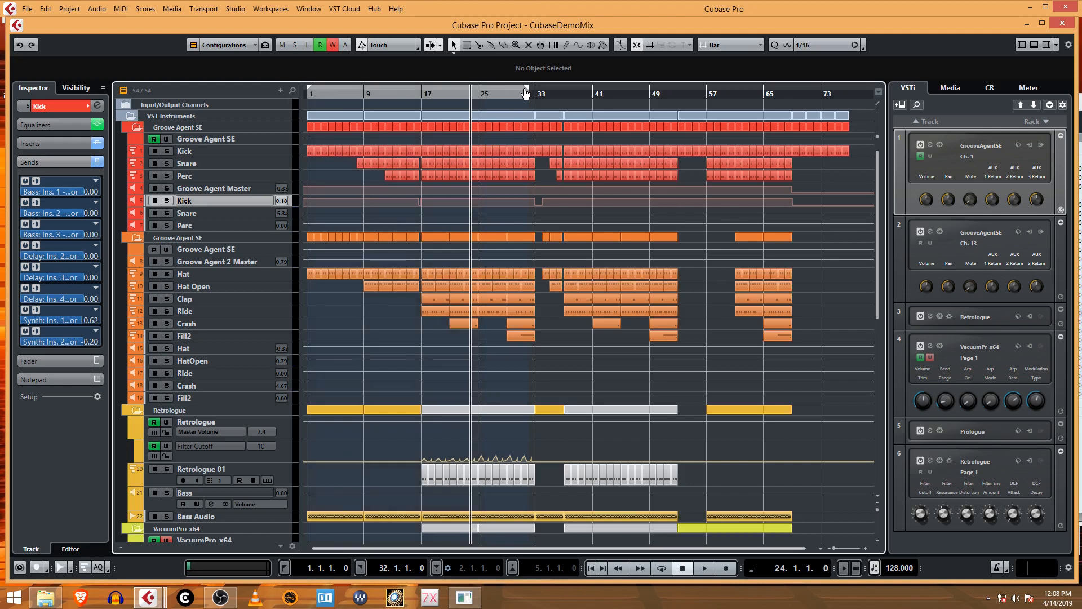
left_click_drag(525, 89, 888, 107)
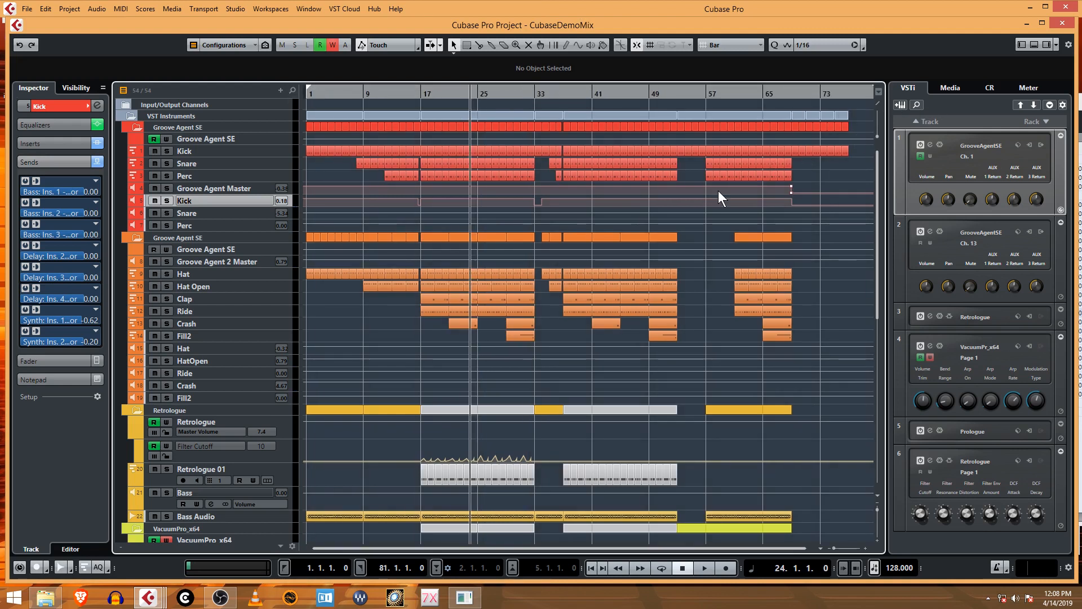
Step: Export the audio mixdown again with the same settings, overwriting the existing CubaseDemo4424.wav
left_click(28, 9)
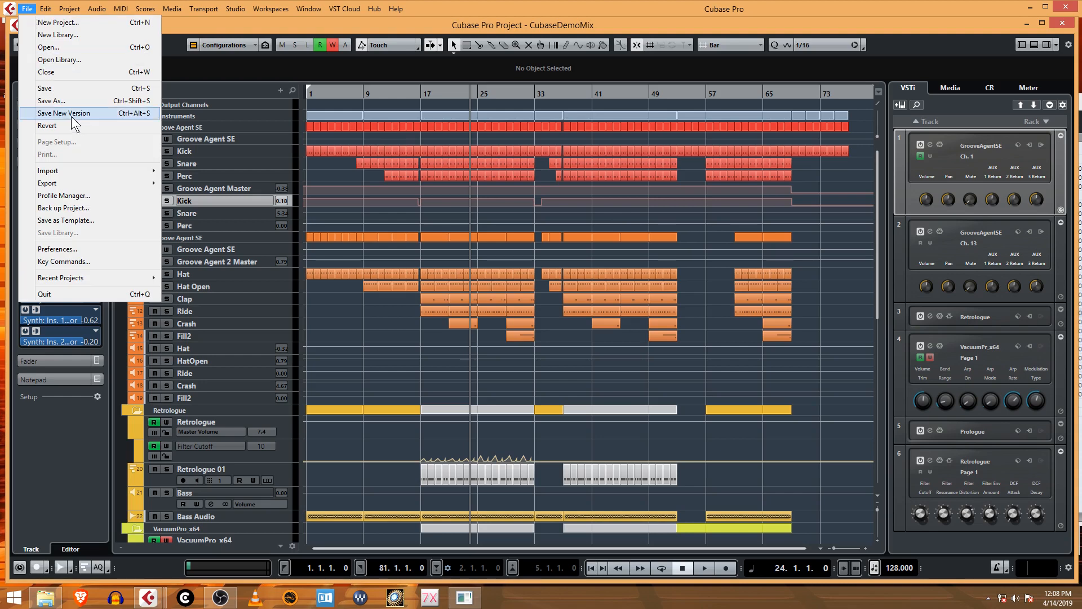
mouse_move(83, 183)
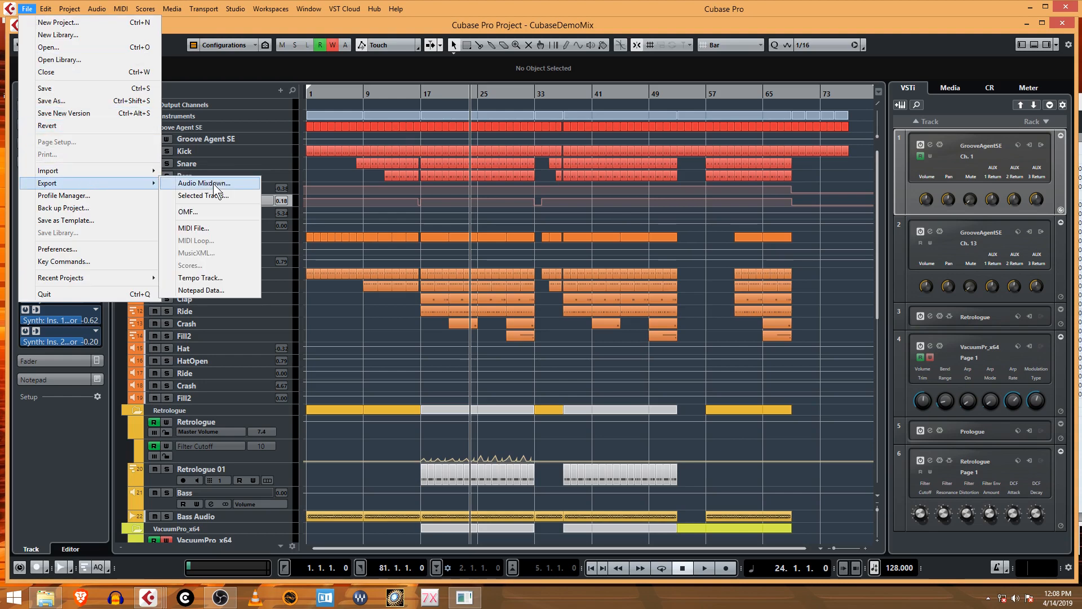
left_click(213, 184)
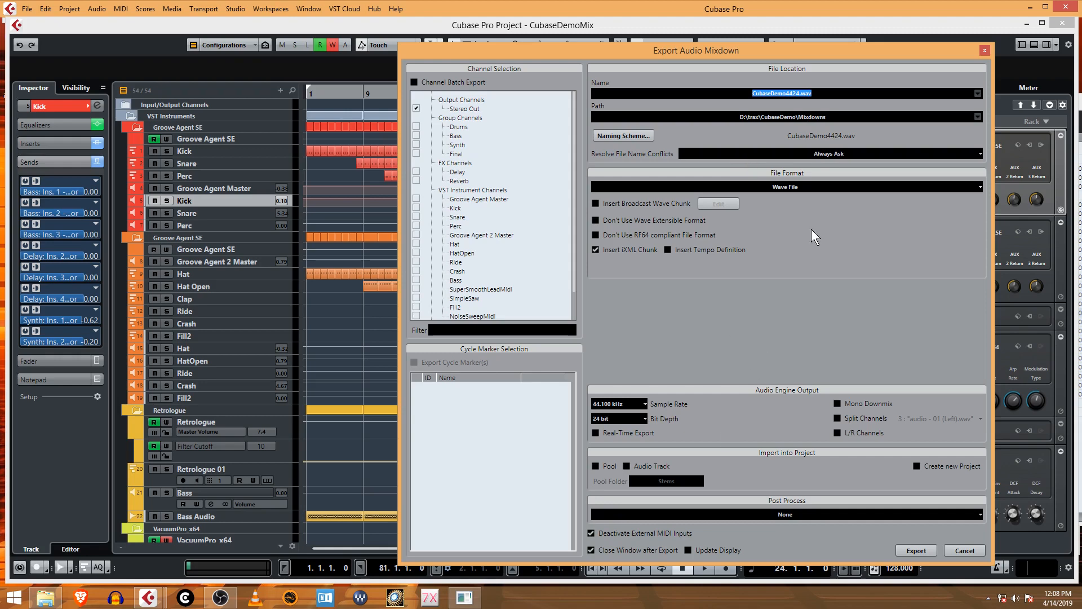
left_click(911, 550)
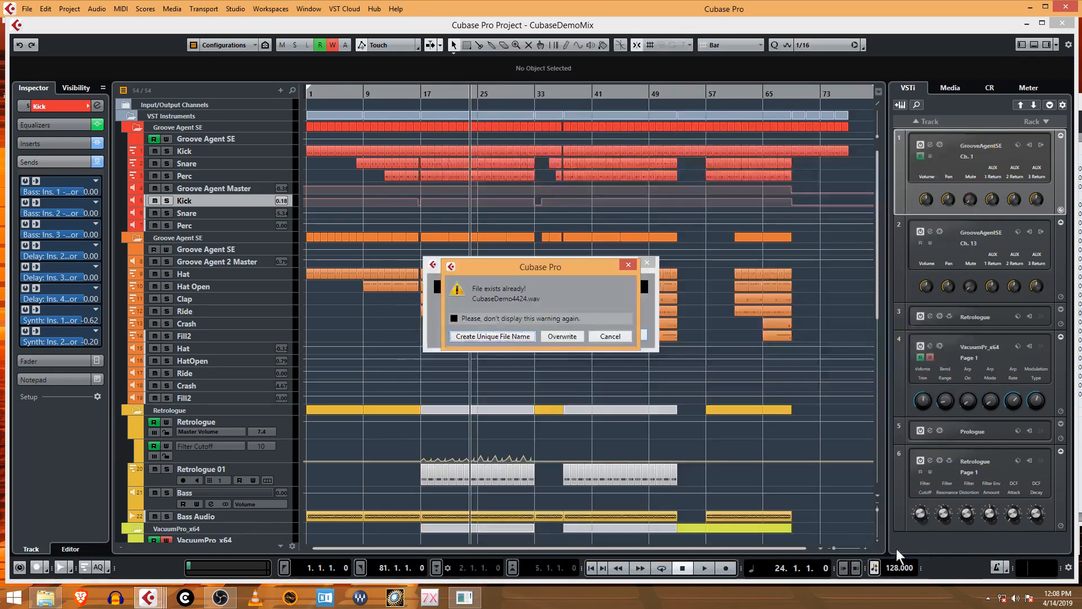
left_click(548, 342)
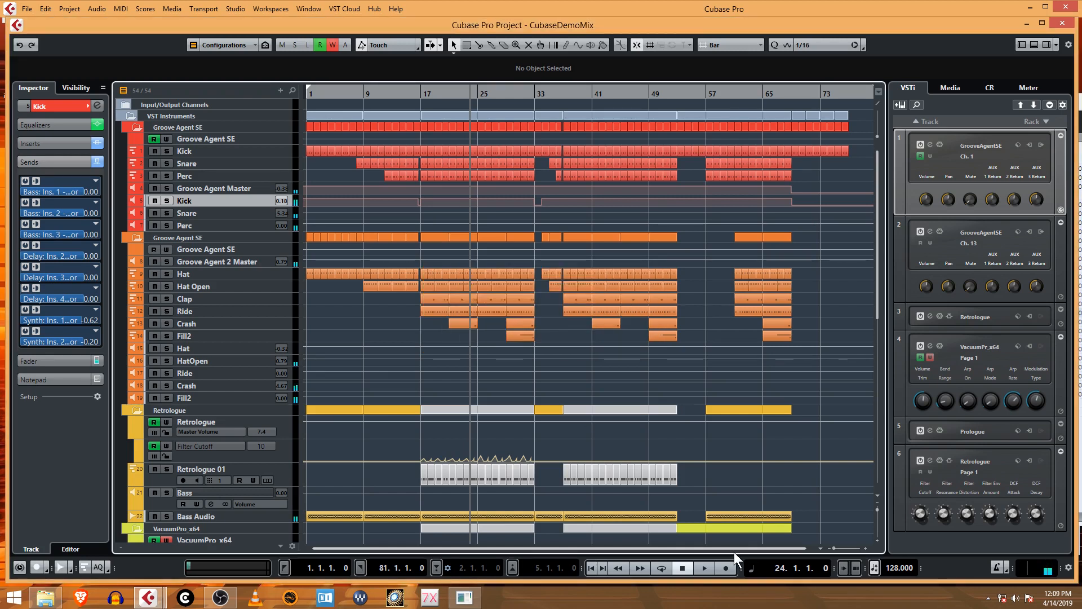
Step: Save the CubaseDemoMix project and close it
left_click(26, 9)
left_click(73, 92)
left_click(1062, 23)
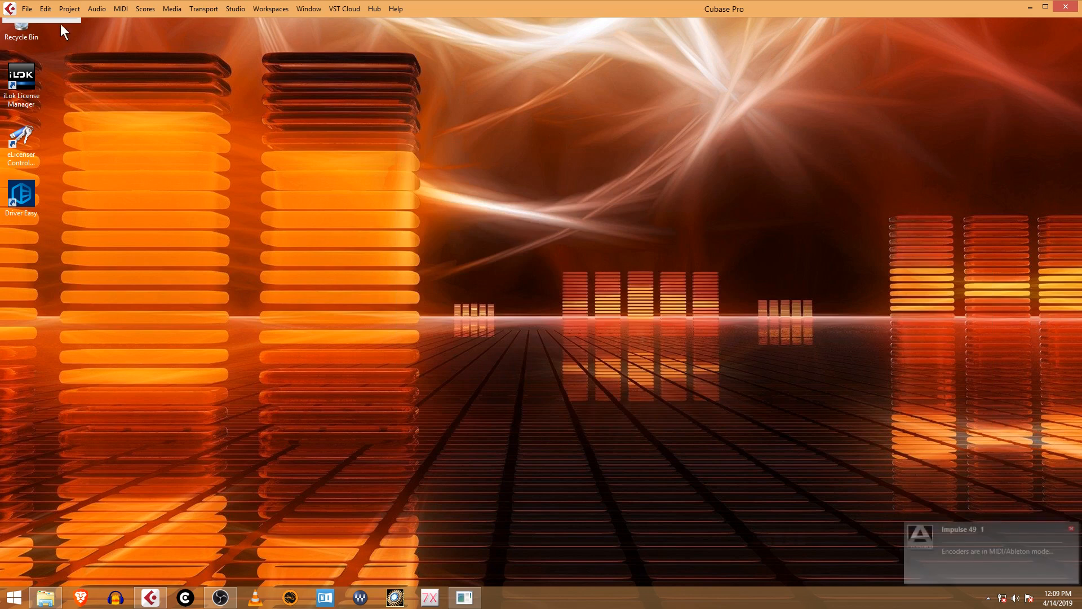
Step: Start a new project and name its project folder CubaseDemoMaster
left_click(27, 9)
left_click(38, 23)
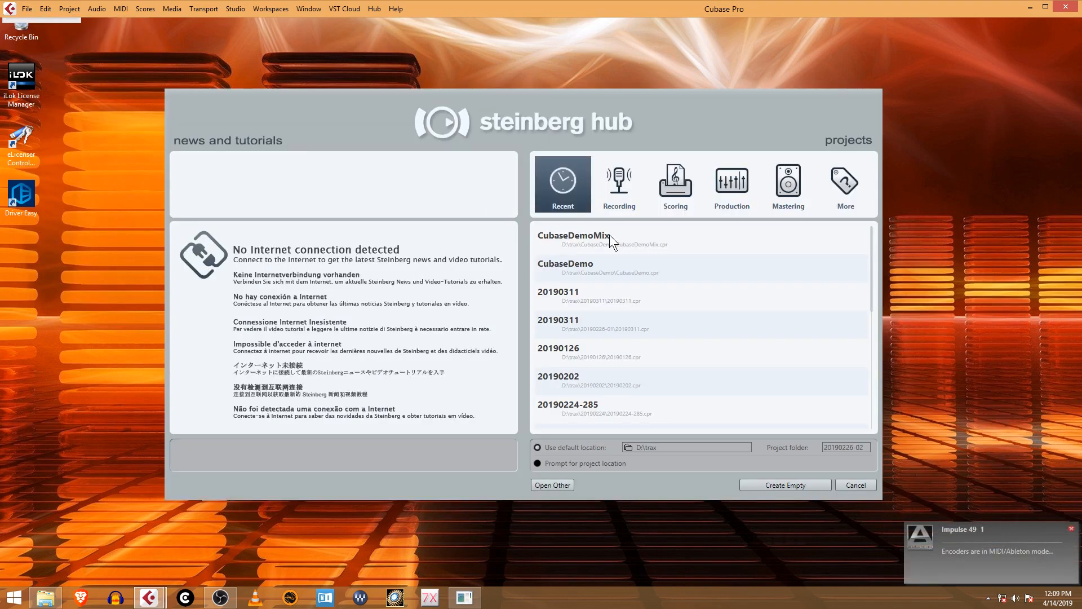
left_click(850, 447)
type("Cub")
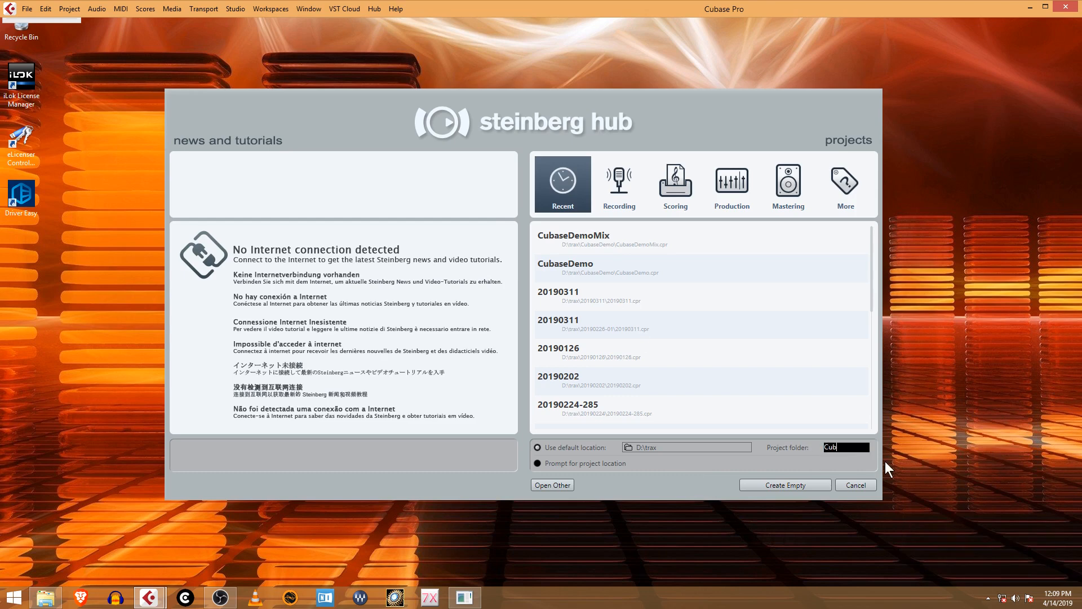
type("aseDemoMaster")
Step: Choose the Empty template, check the project folder name, and create the project
left_click(788, 187)
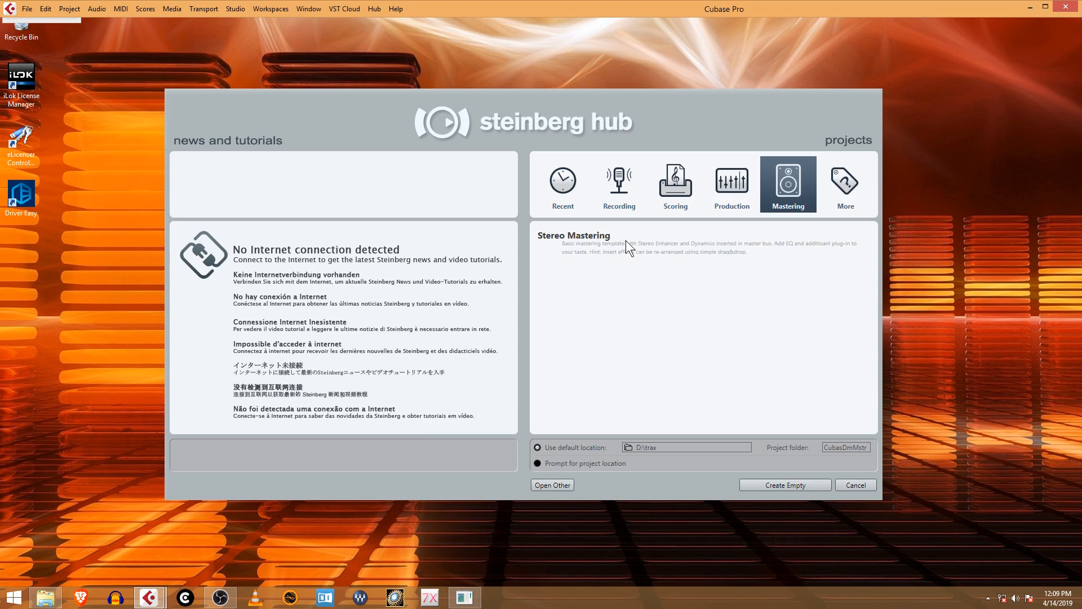
left_click(845, 186)
left_click(586, 231)
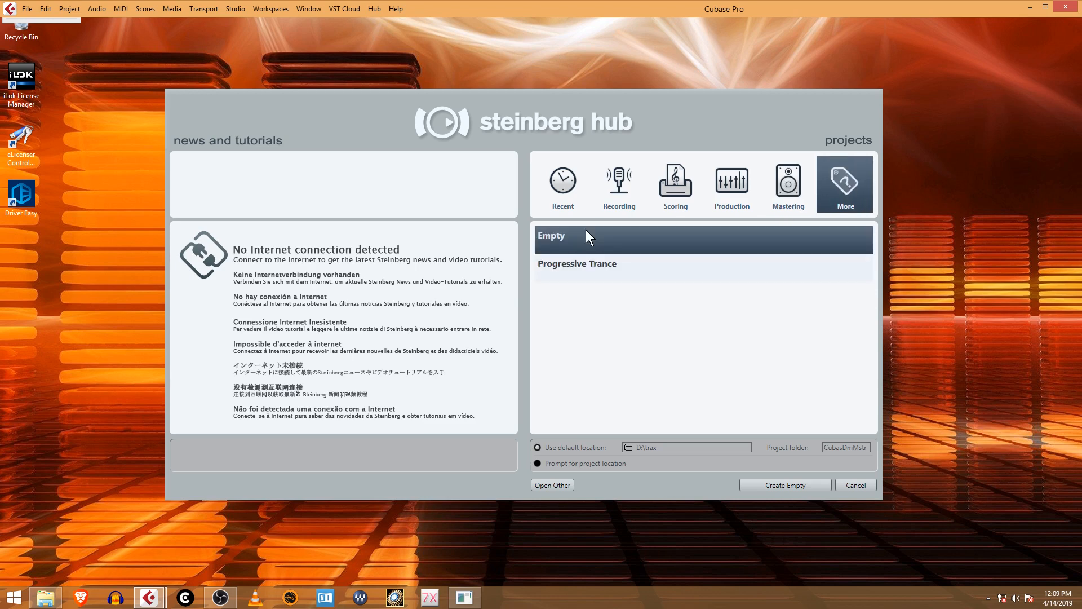
left_click(838, 446)
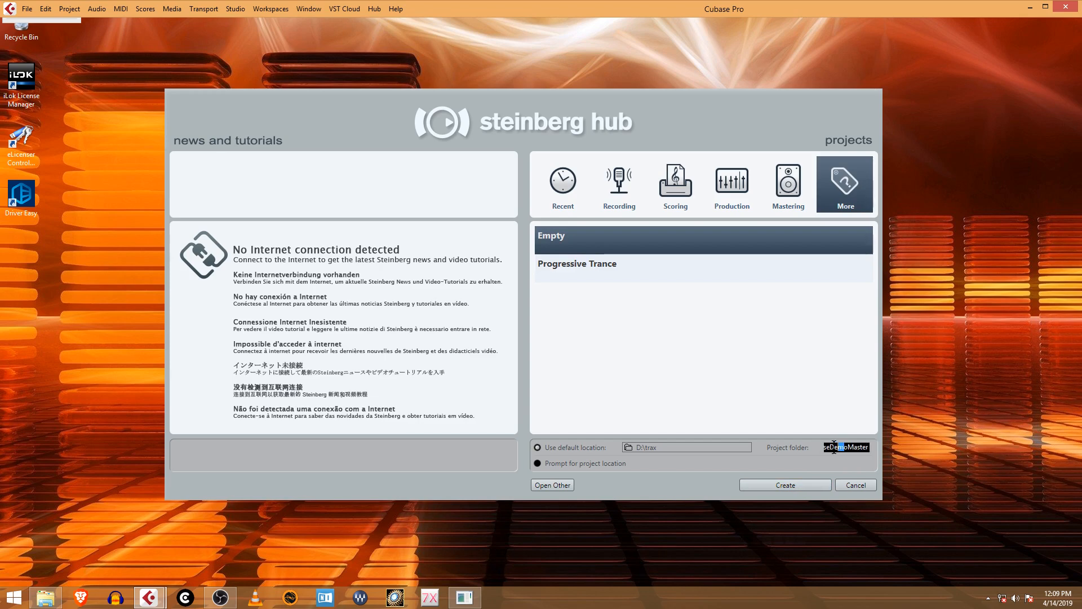
left_click_drag(829, 447, 787, 450)
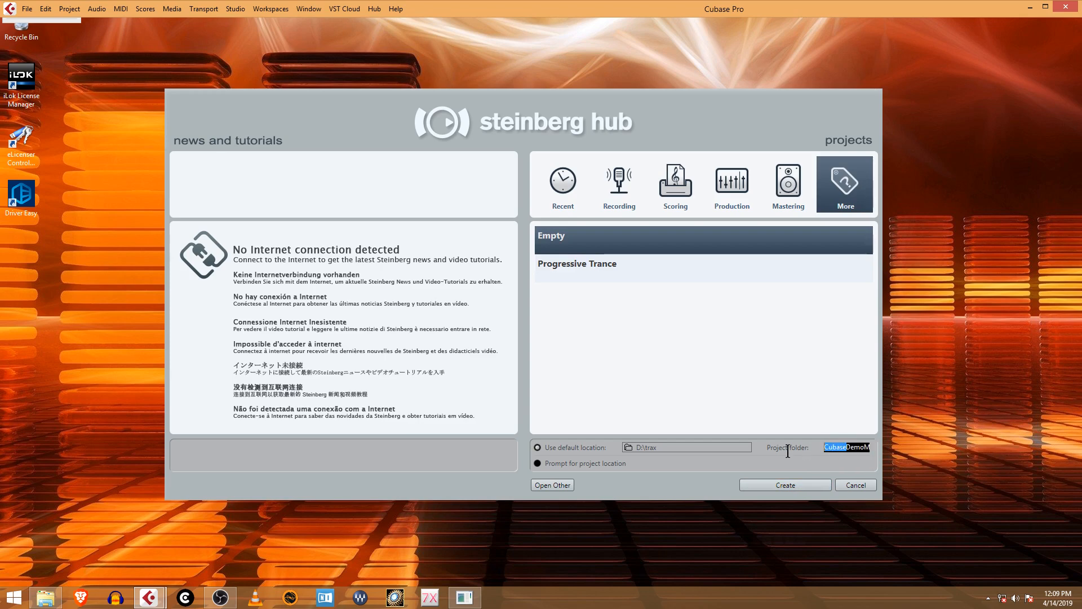
left_click(827, 485)
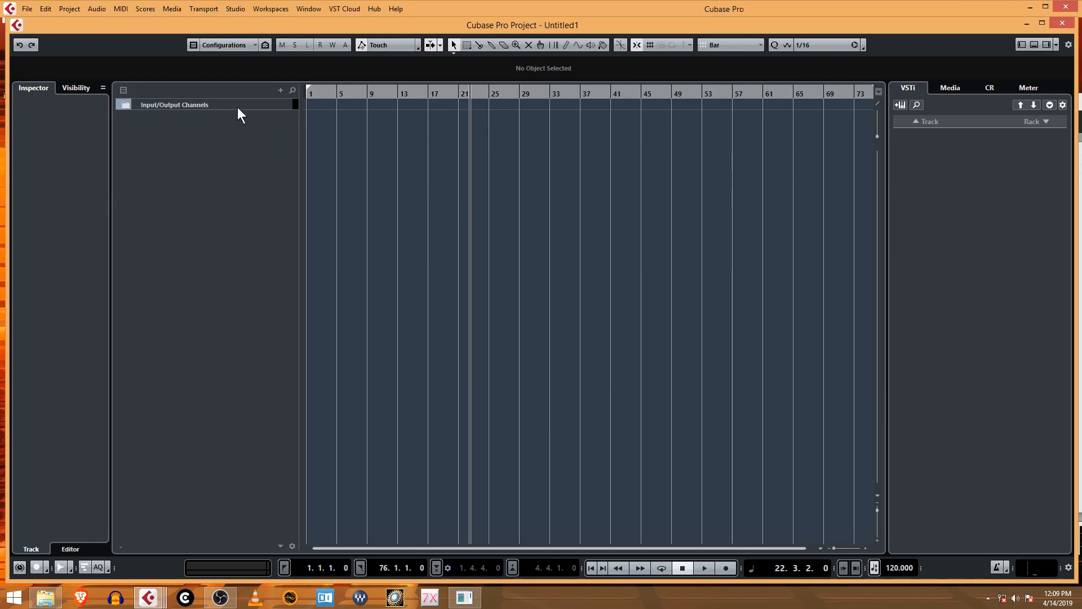
Step: Expand the Input/Output Channels folder and enlarge the Stereo Out track's height
left_click(124, 104)
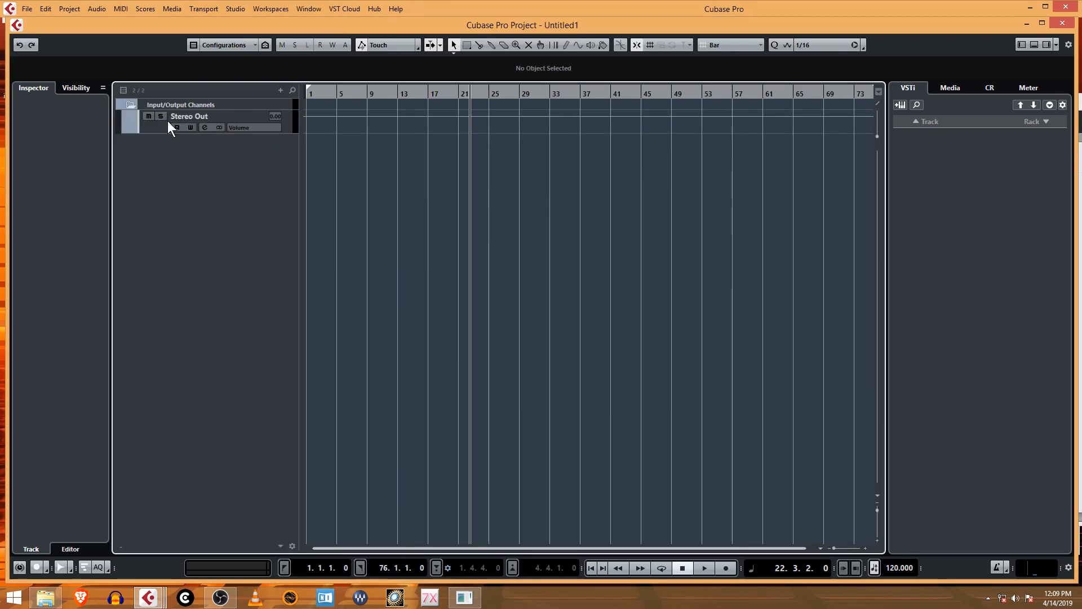
left_click_drag(152, 133, 152, 184)
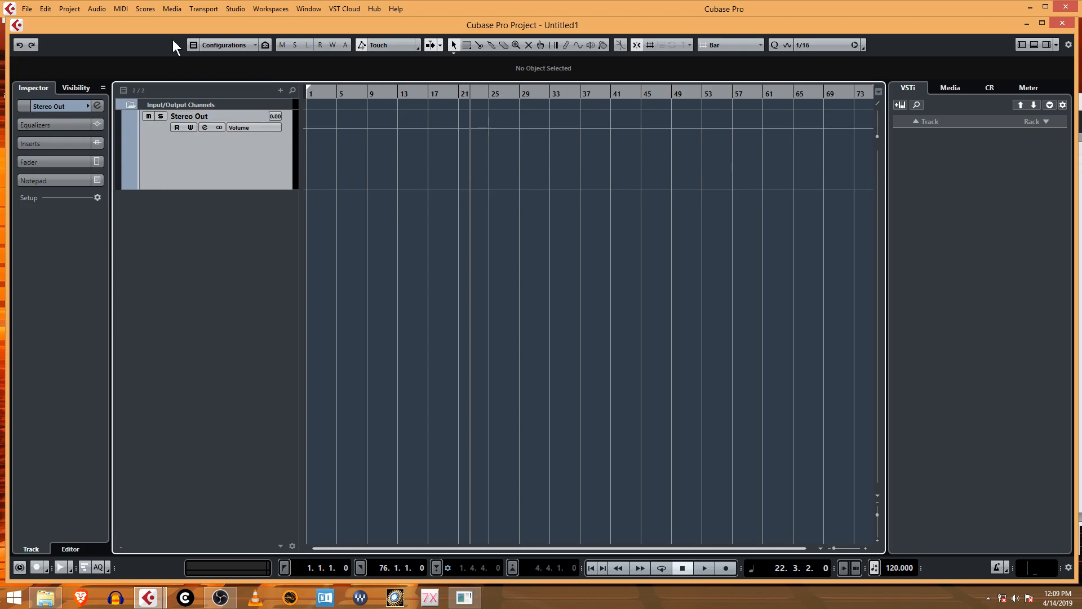
left_click(27, 9)
mouse_move(45, 9)
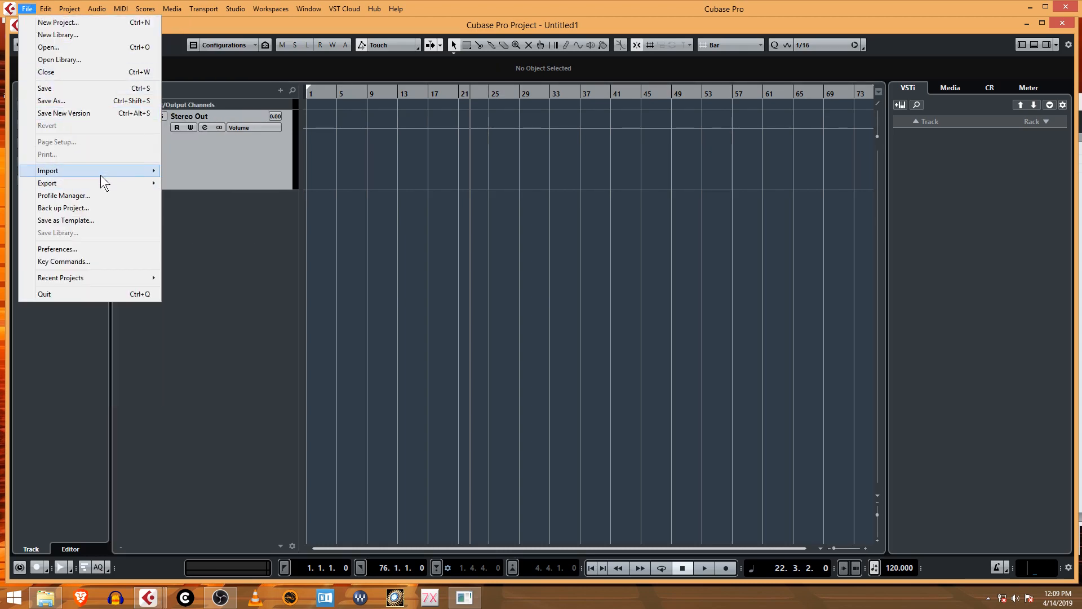
mouse_move(100, 172)
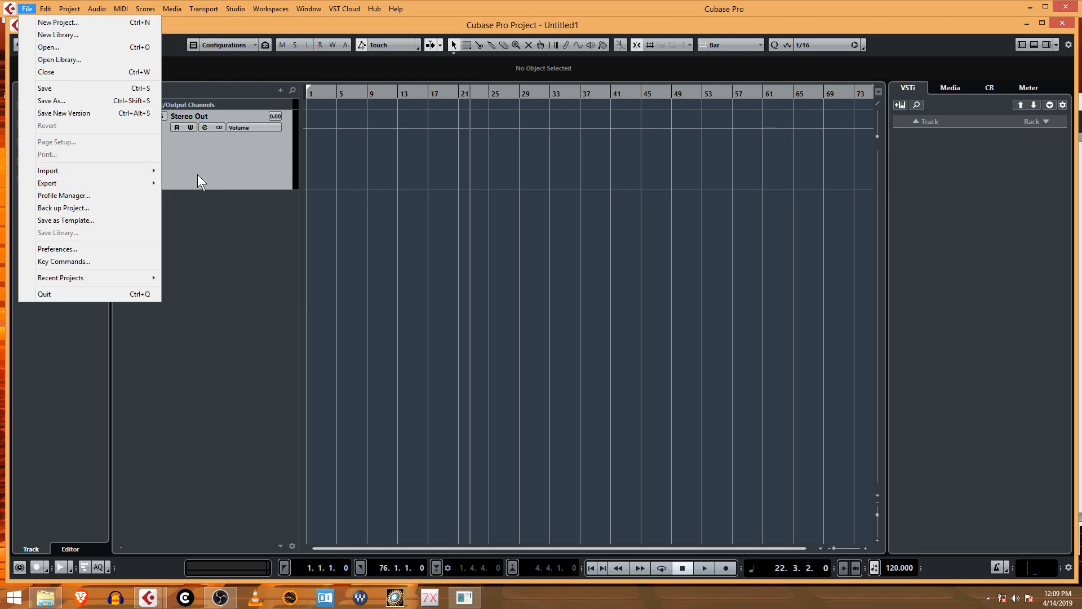
mouse_move(155, 173)
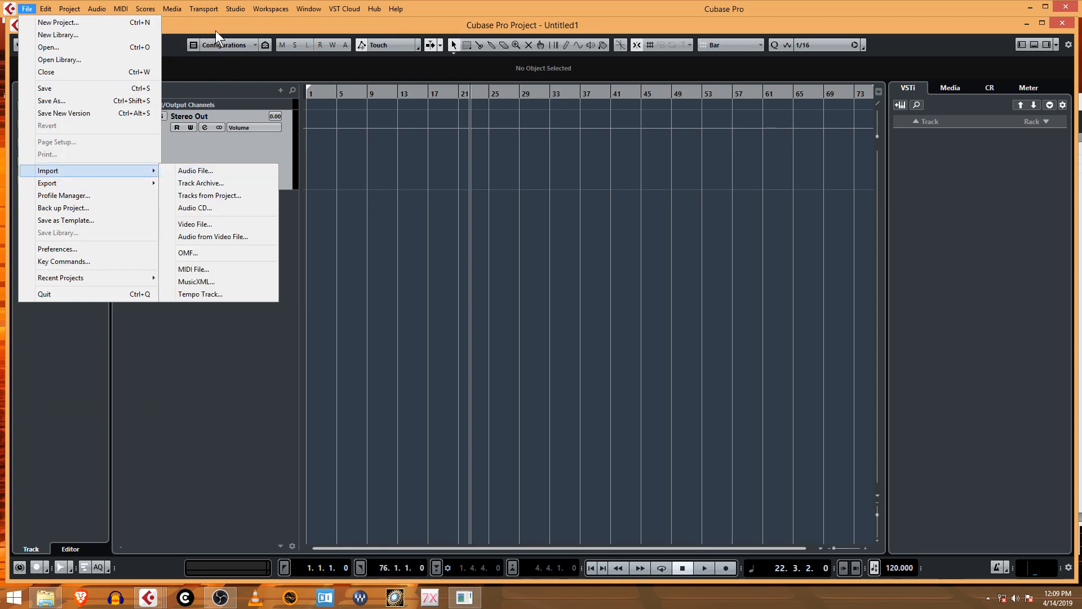
left_click(172, 9)
Step: Open the media pool and import CubaseDemo4424.wav from the CubaseDemo project's Mixdowns folder
left_click(172, 8)
left_click(180, 28)
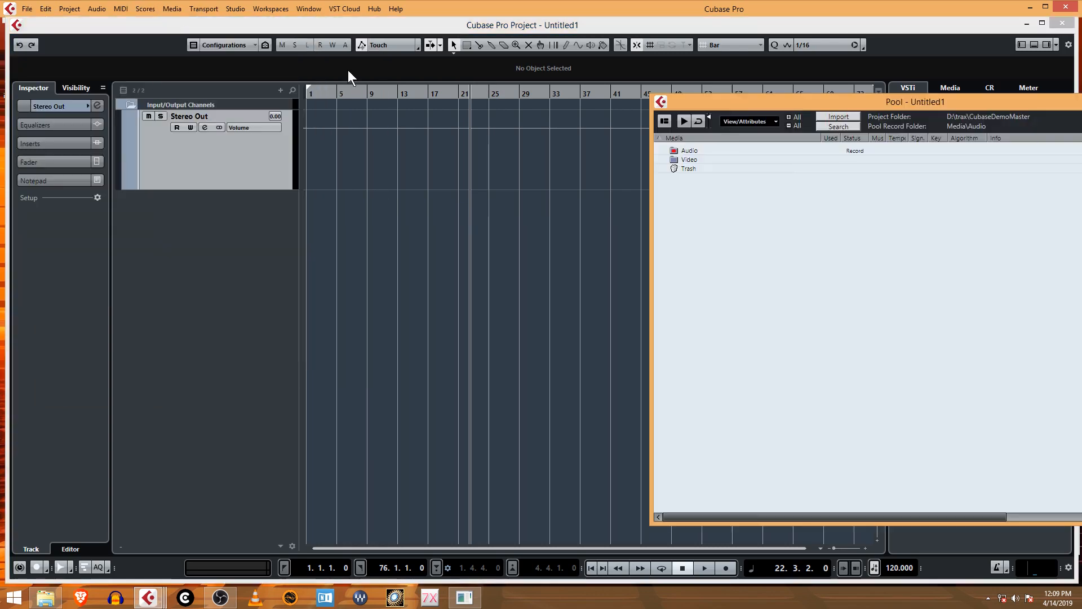
left_click_drag(759, 102, 545, 96)
left_click(627, 111)
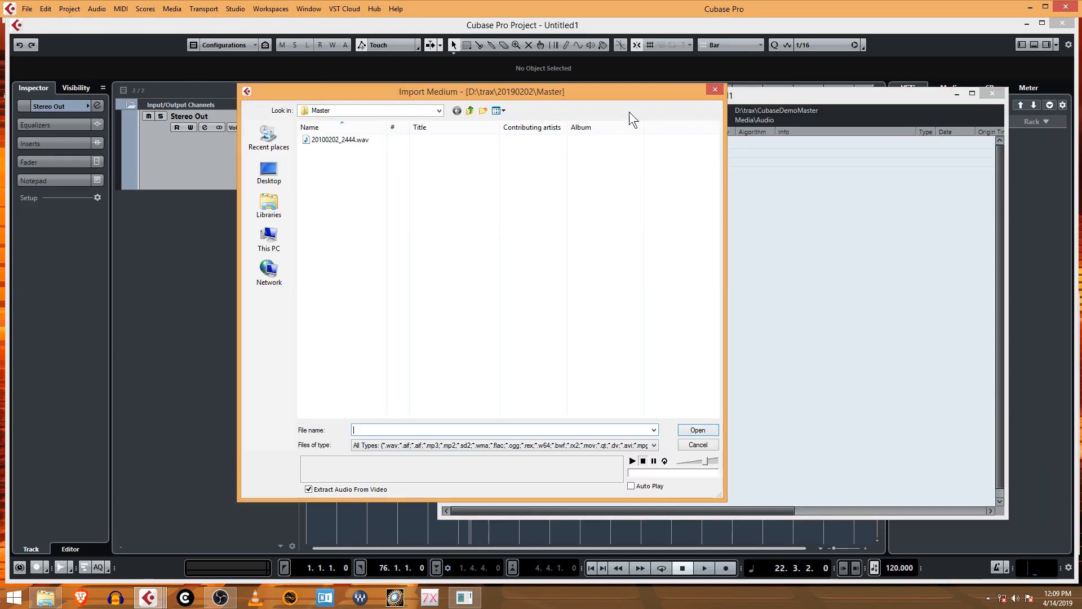
left_click(470, 111)
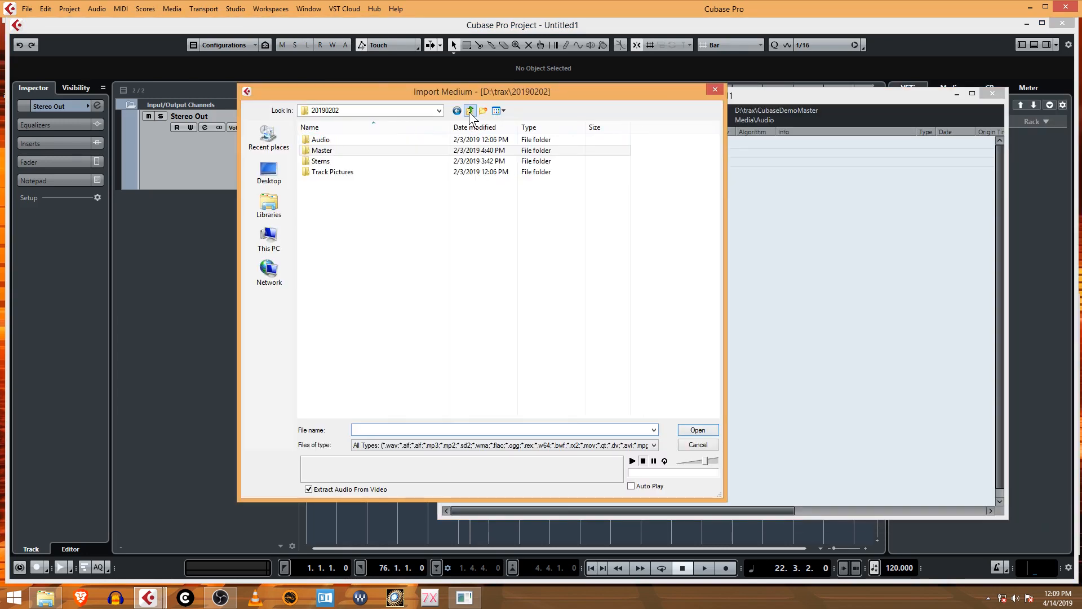
left_click(470, 112)
double_click(345, 150)
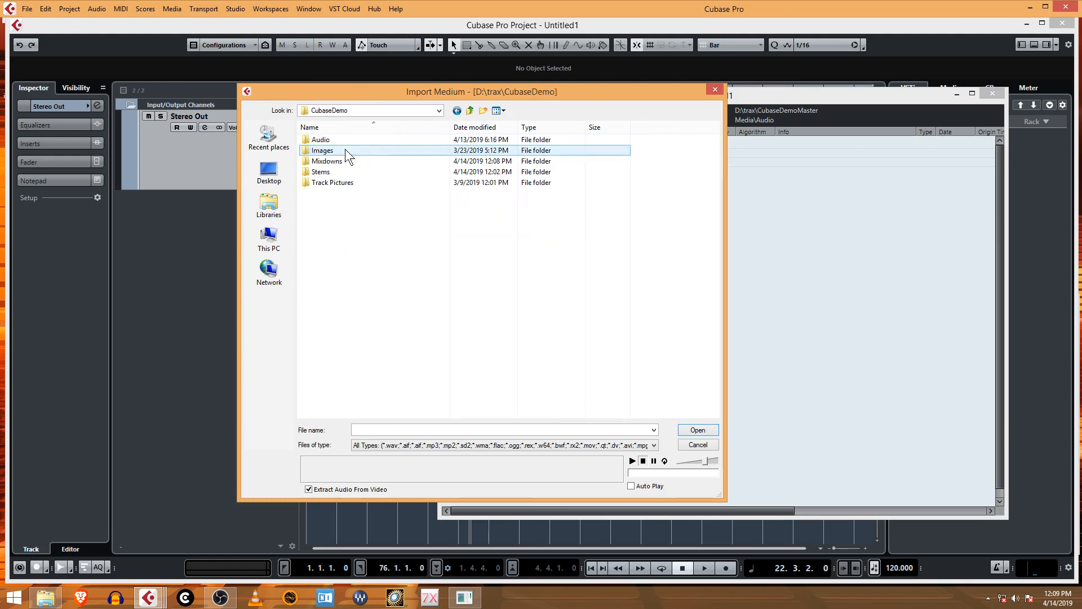
double_click(346, 161)
left_click(351, 141)
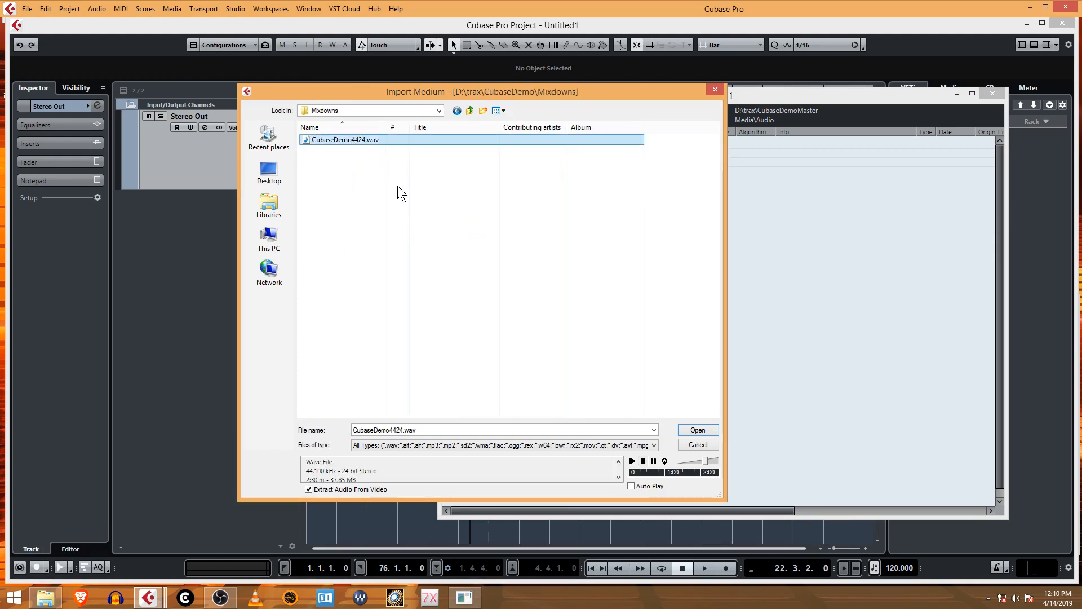
left_click(698, 431)
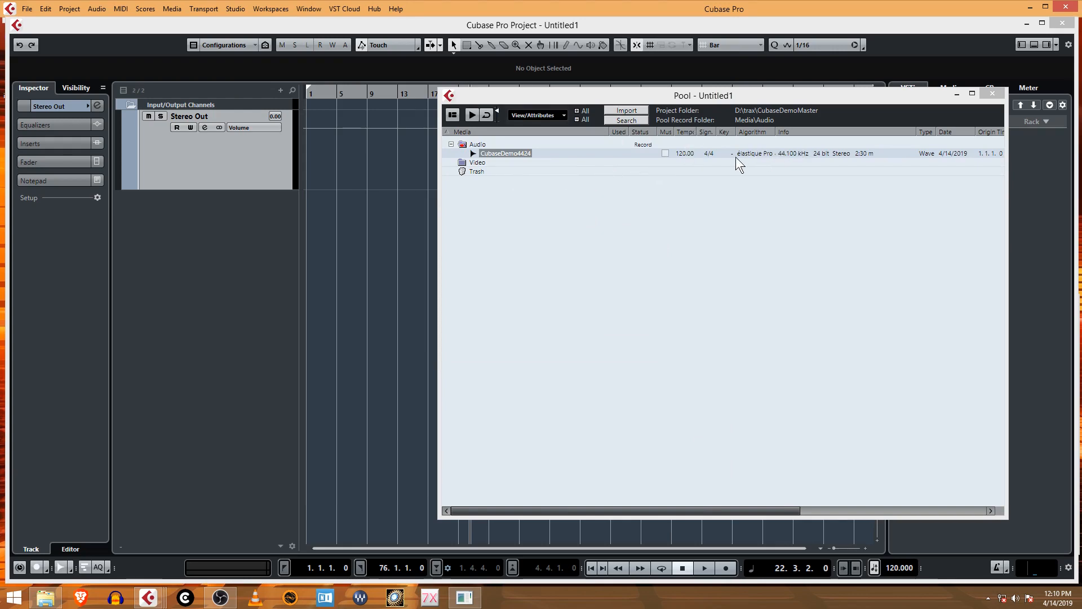
Step: Remove the unused CubaseDemo4424 clip from the pool without moving it to the trash
double_click(683, 154)
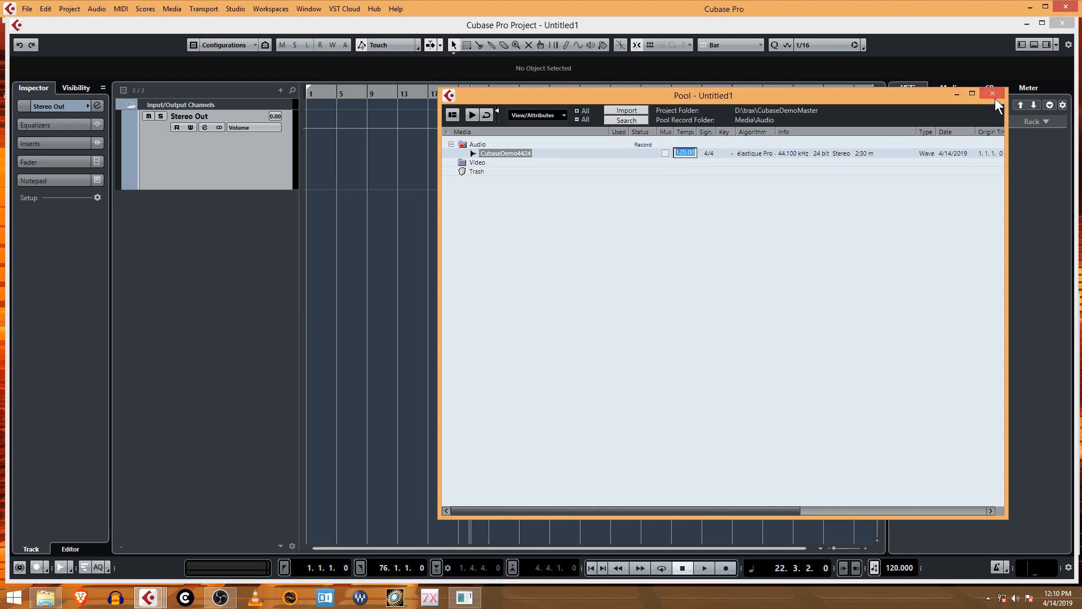
right_click(502, 151)
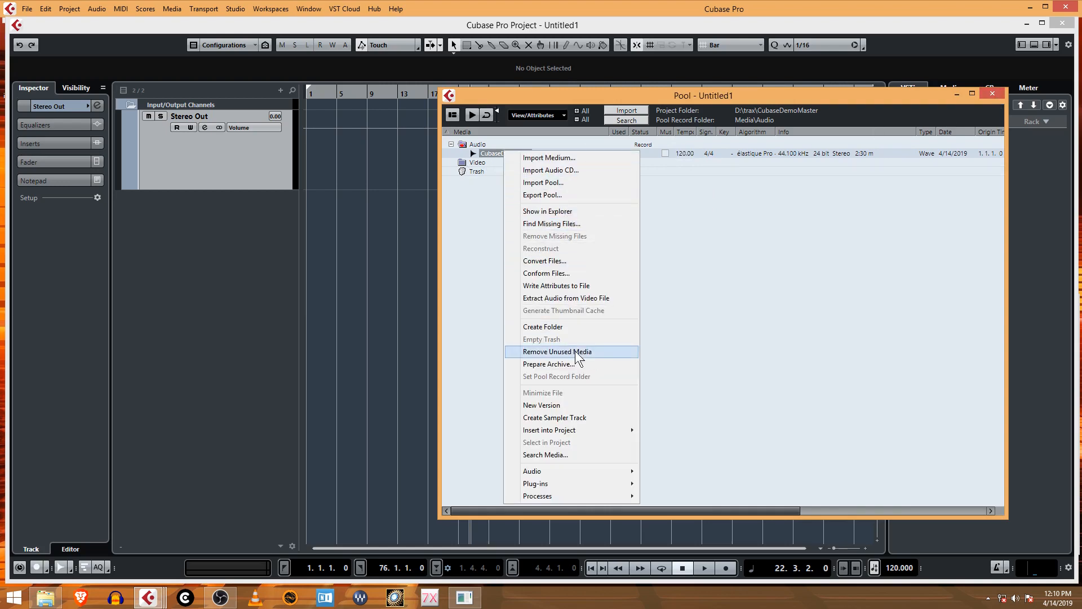
left_click(603, 353)
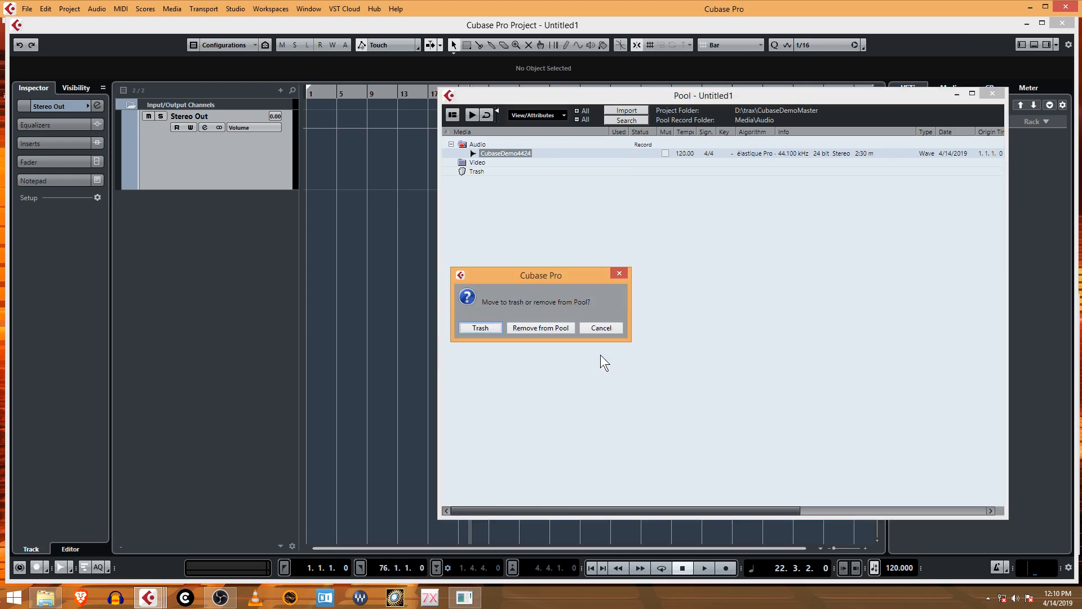
left_click(544, 329)
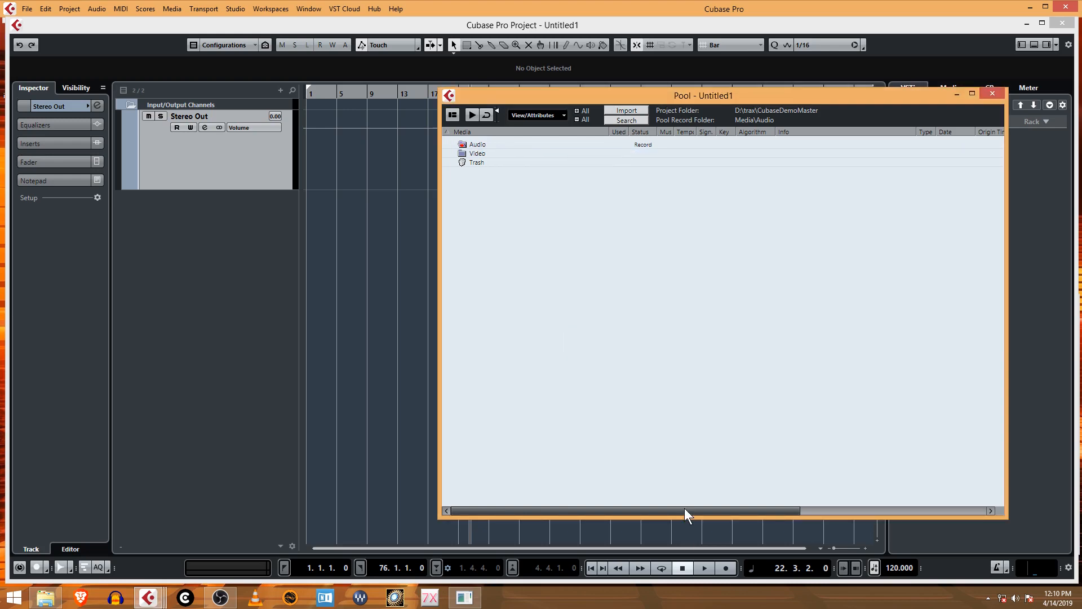
Step: Set the project tempo to 128 BPM
double_click(895, 568)
type("128")
key("Return")
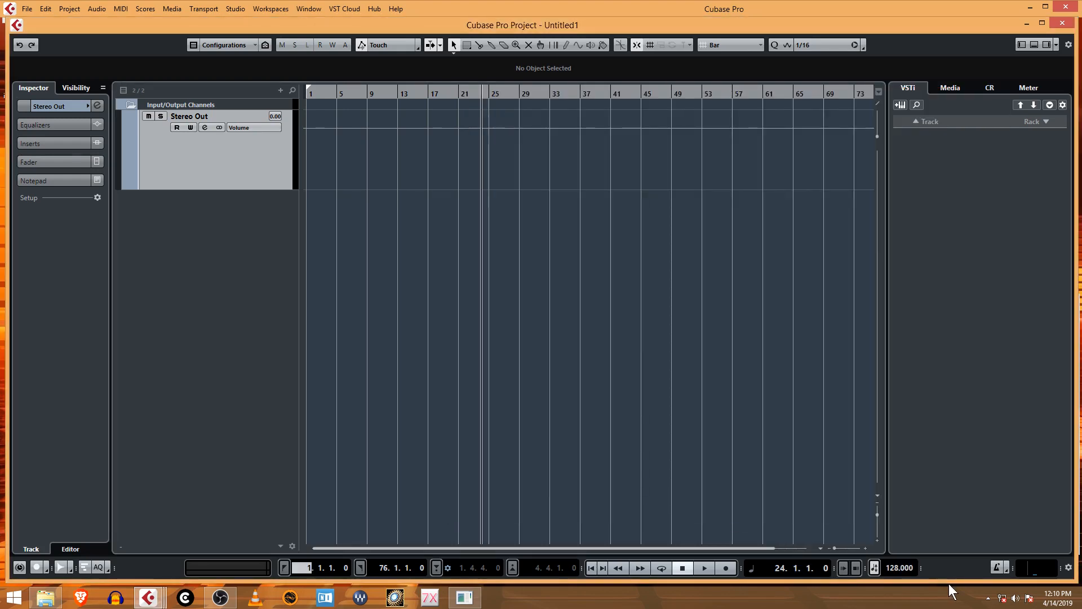
Step: Check the project's sample rate, bit depth and other project setup settings, and accept them
left_click(54, 10)
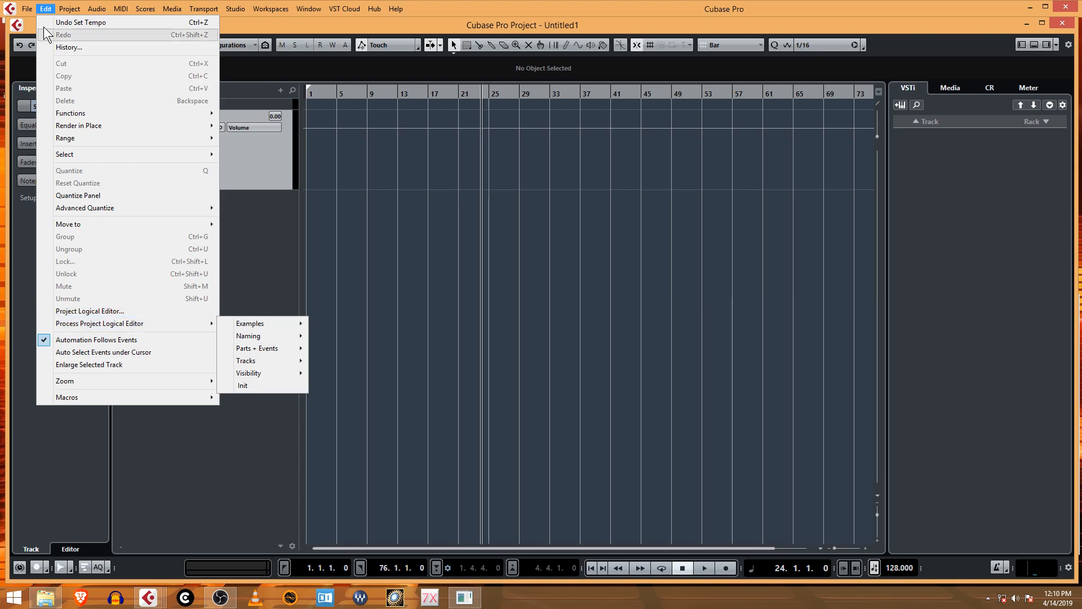
mouse_move(69, 9)
left_click(101, 263)
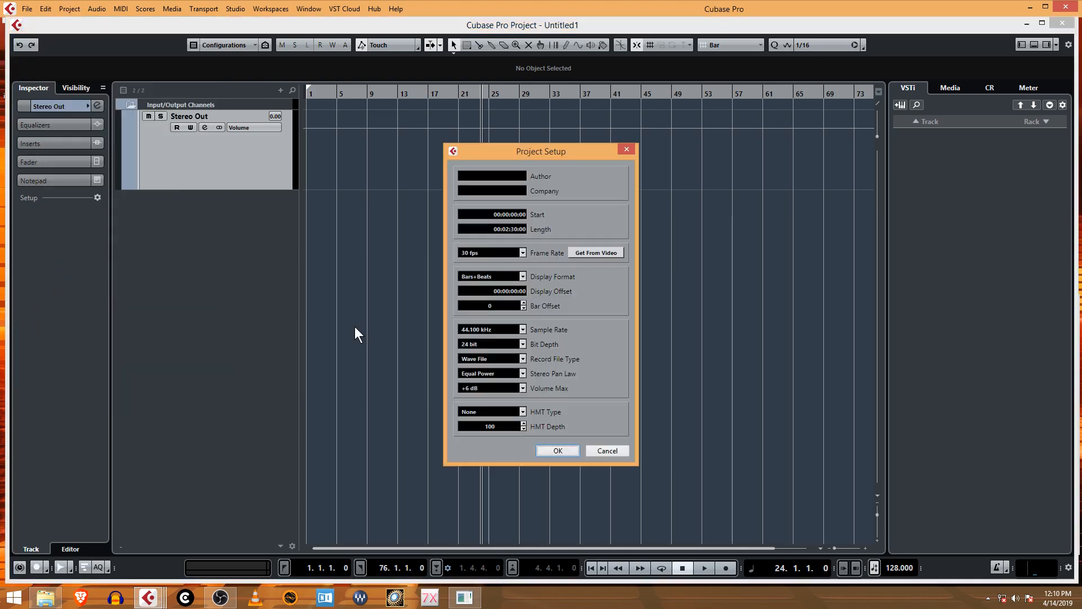
left_click(567, 451)
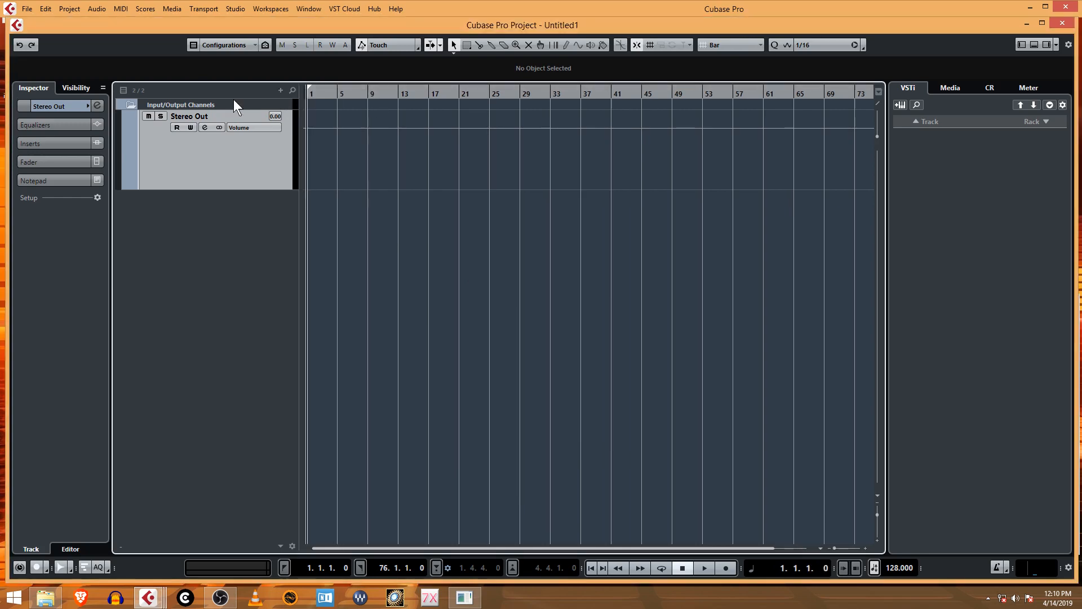
Step: Reopen the media pool and import CubaseDemo4424.wav from the Mixdowns folder again
left_click(129, 12)
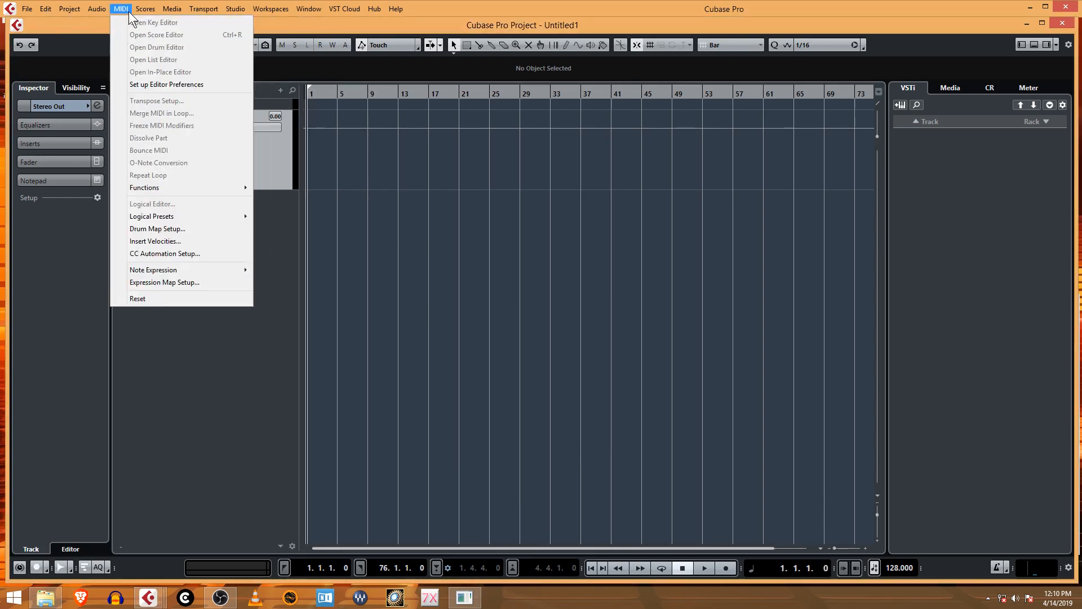
left_click(187, 24)
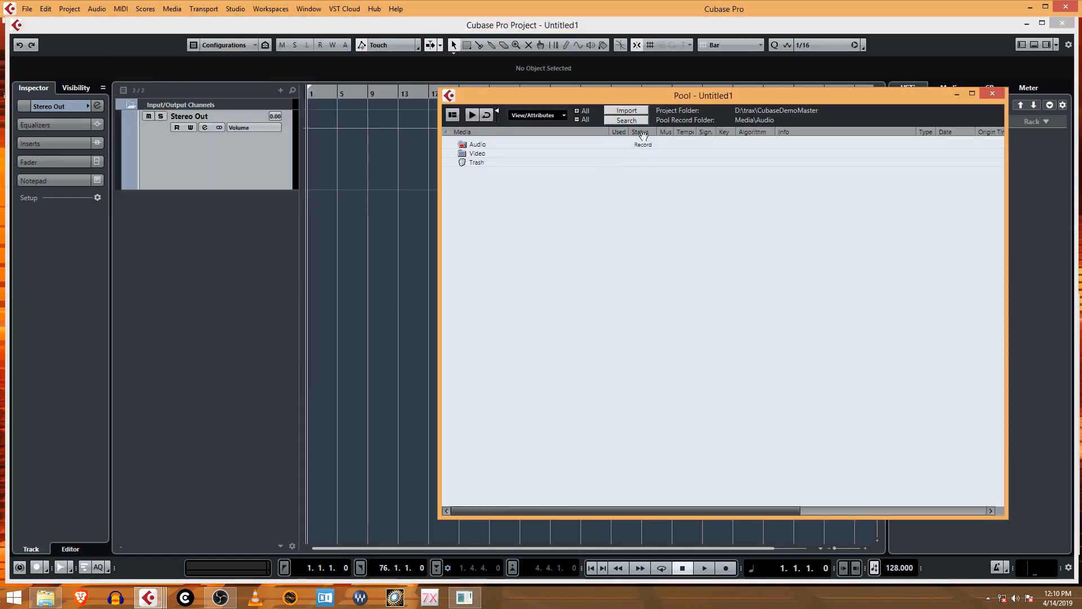
left_click(633, 110)
left_click(368, 141)
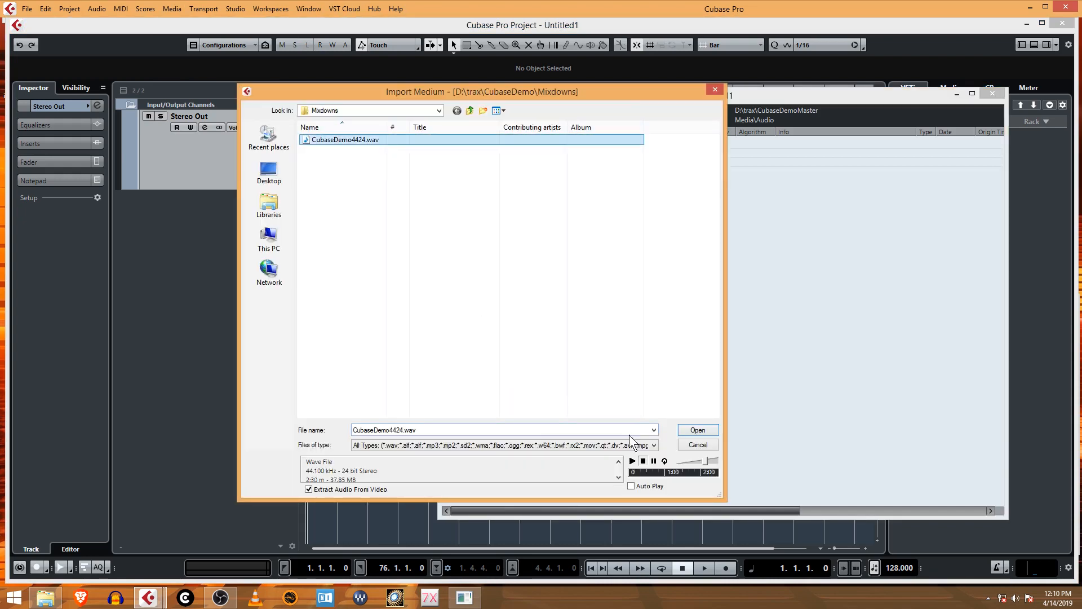
left_click(707, 431)
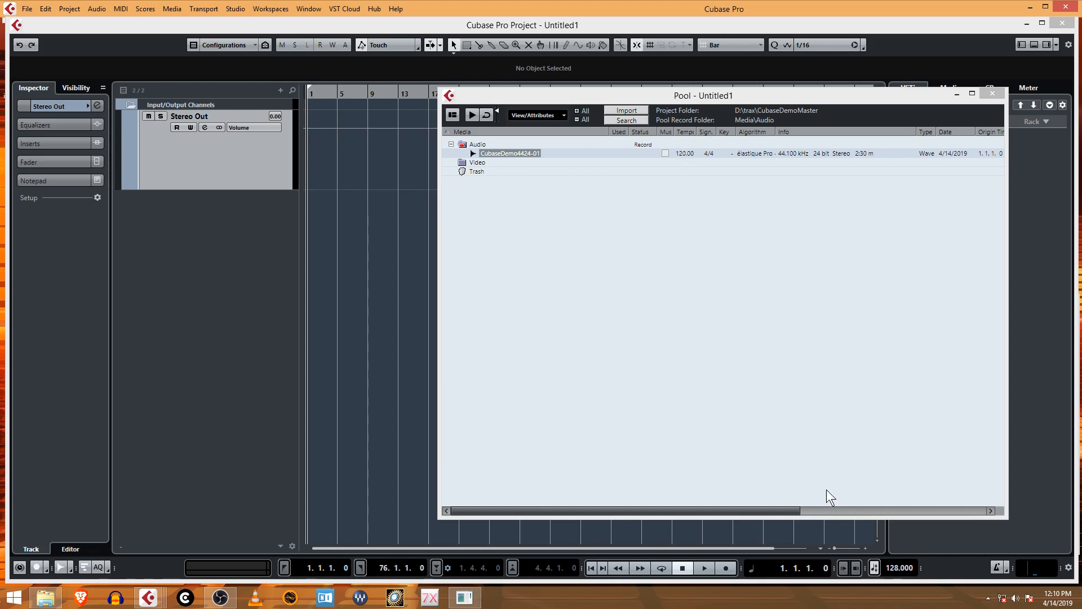
Step: Set the imported mixdown clip's tempo to 128 BPM in the pool and enable its musical mode
double_click(684, 153)
type("12")
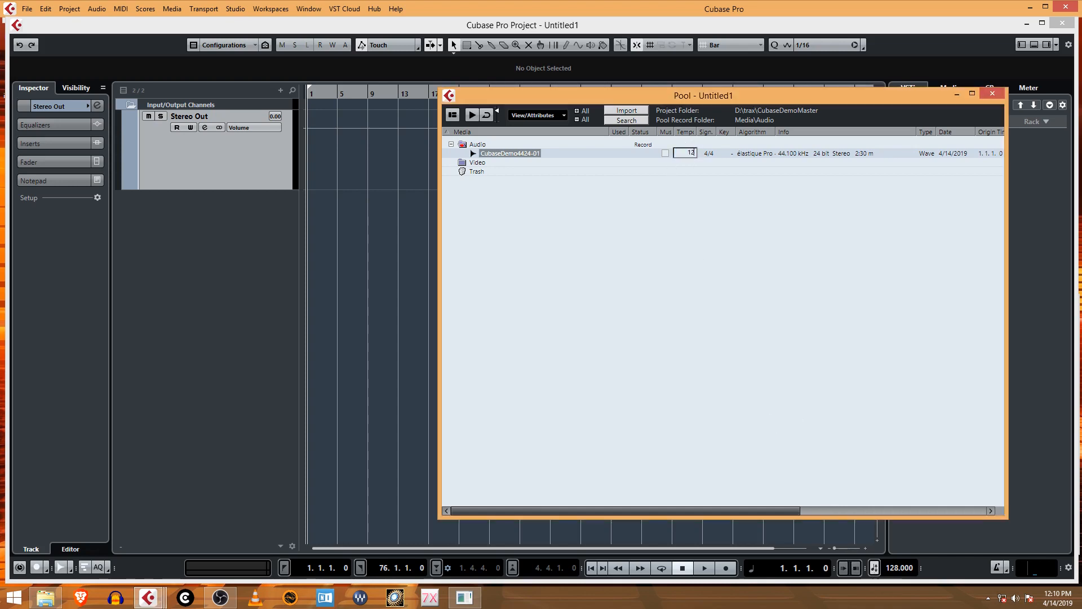
type("8")
key("Return")
left_click_drag(827, 97, 860, 109)
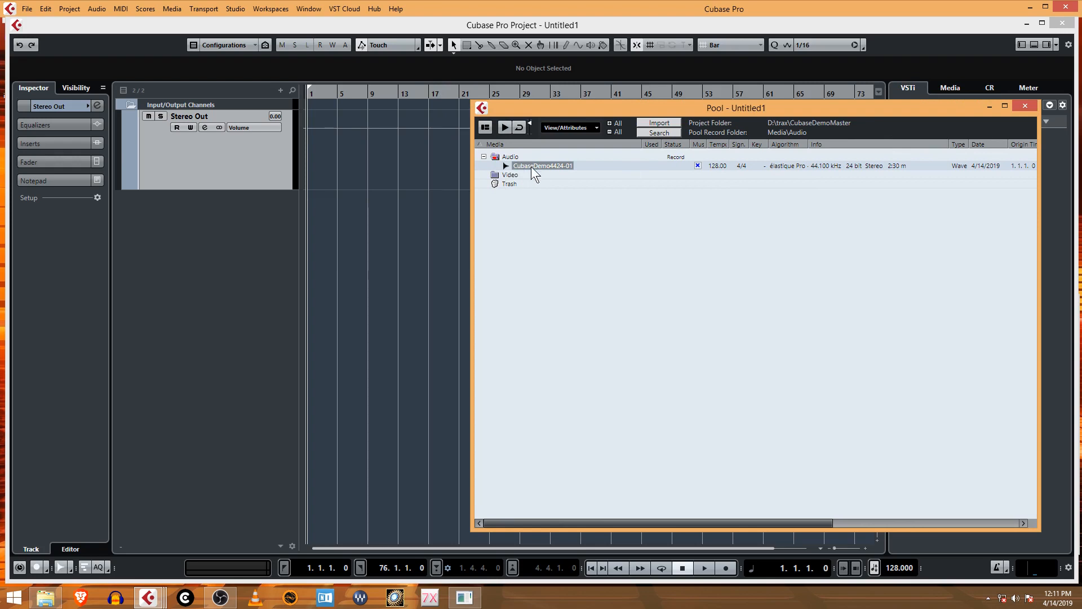
Step: Try to place the mixdown clip from the pool at the start of the empty arrangement
left_click_drag(534, 174, 312, 168)
left_click_drag(508, 165, 316, 159)
key("ctrl+p")
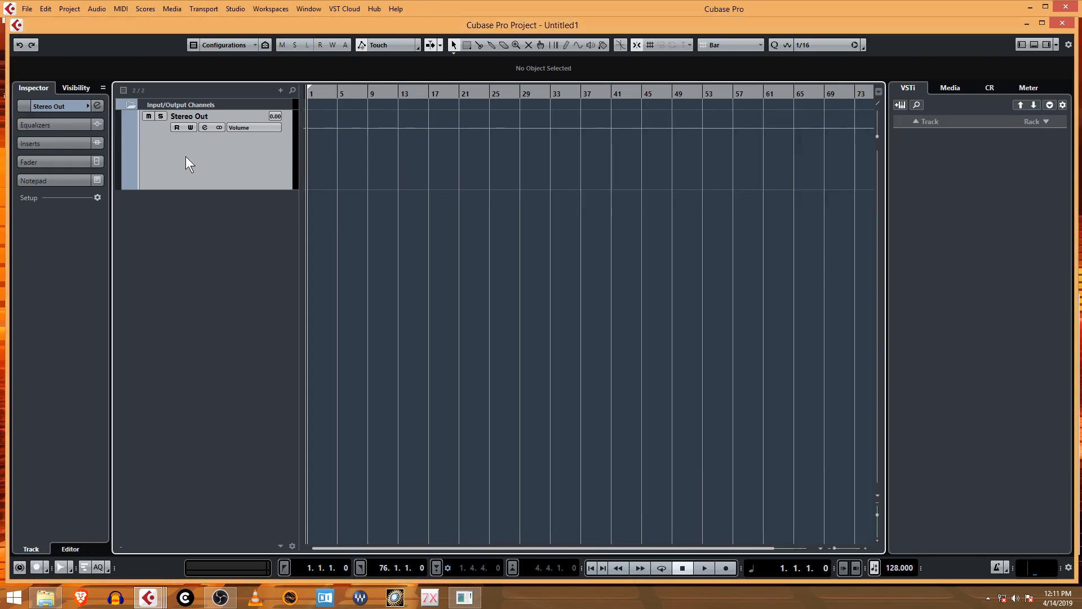
Step: Add one stereo audio track named DemoMix routed to Stereo Out, and reduce the Stereo Out track's height
right_click(188, 232)
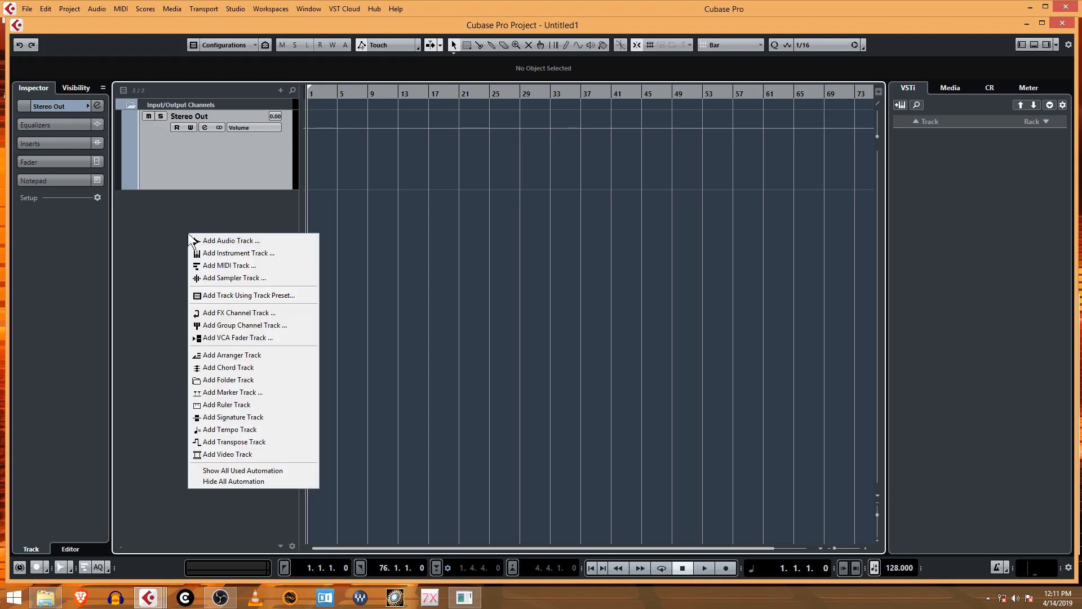
left_click(293, 240)
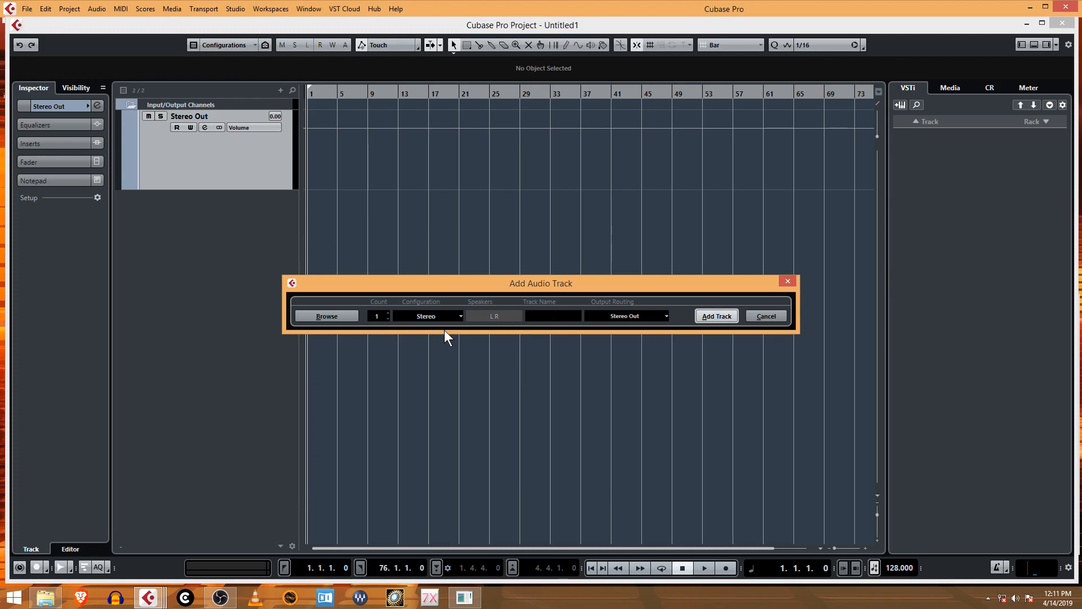
type("DemoMix")
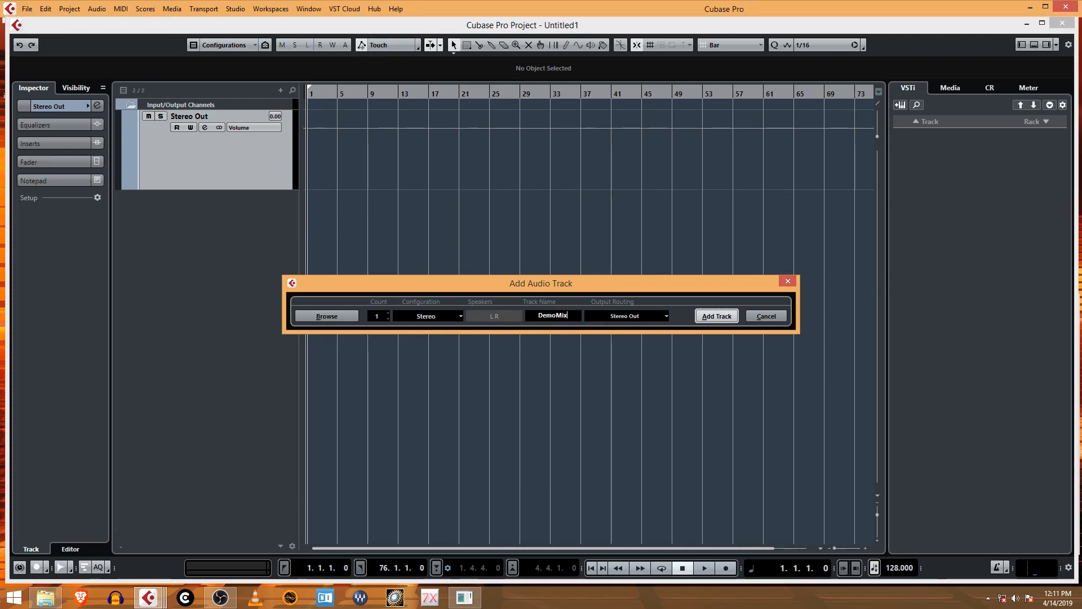
key("Return")
left_click(239, 169)
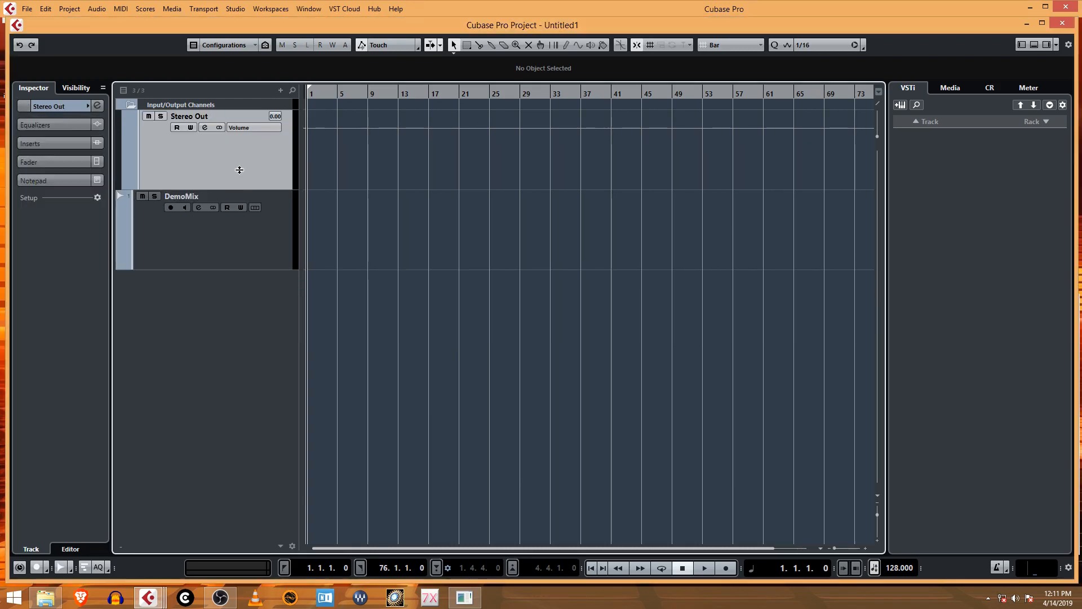
left_click_drag(242, 189, 243, 151)
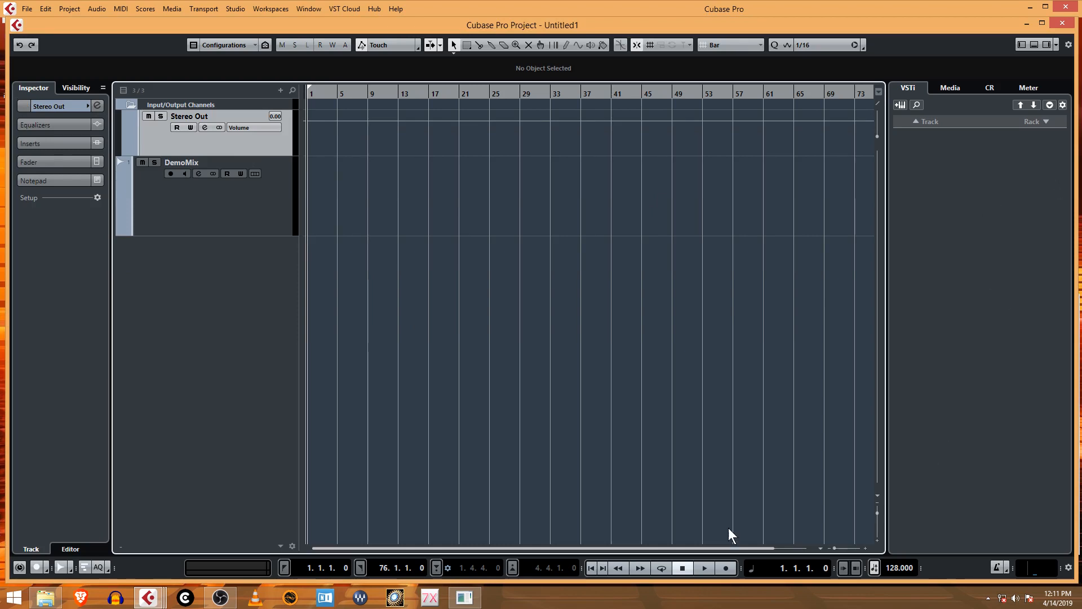
Step: Resize the project window to the upper half of the workspace and align the MixConsole below it
left_click_drag(959, 581, 936, 308)
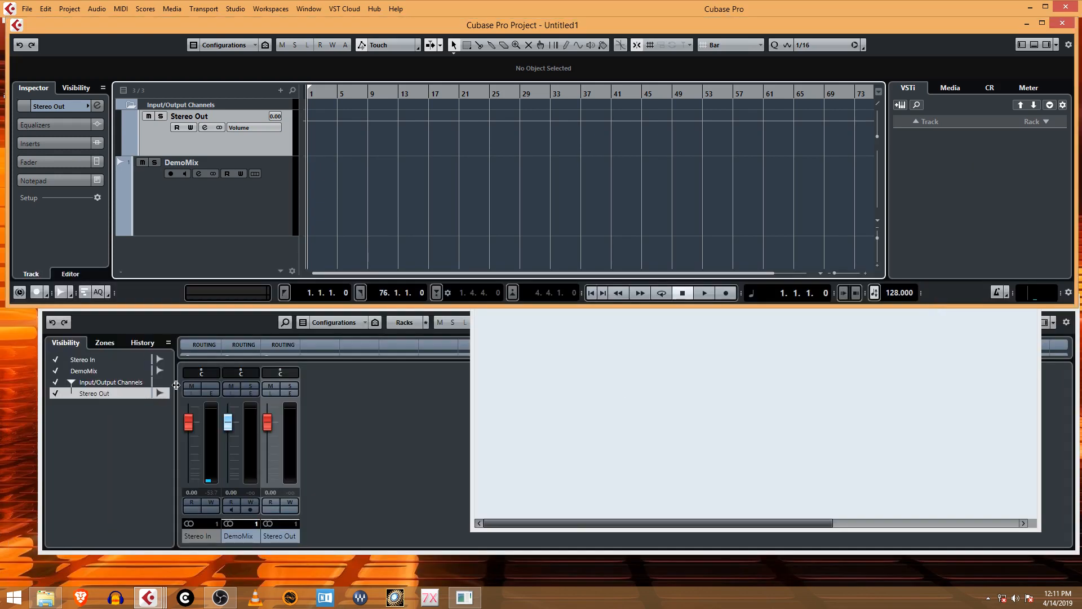
left_click(145, 330)
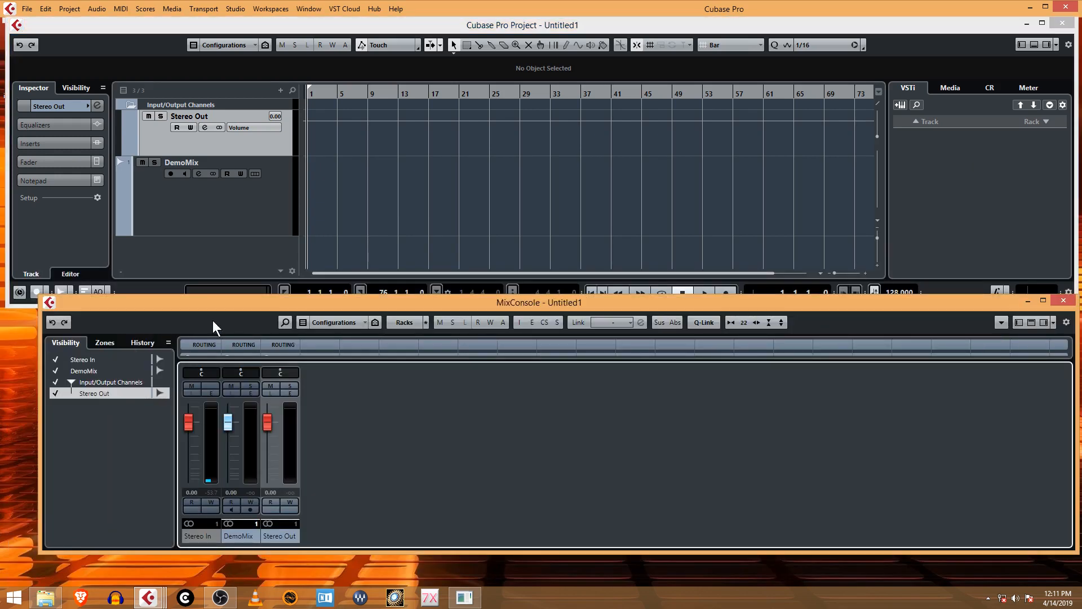
left_click_drag(225, 303, 192, 326)
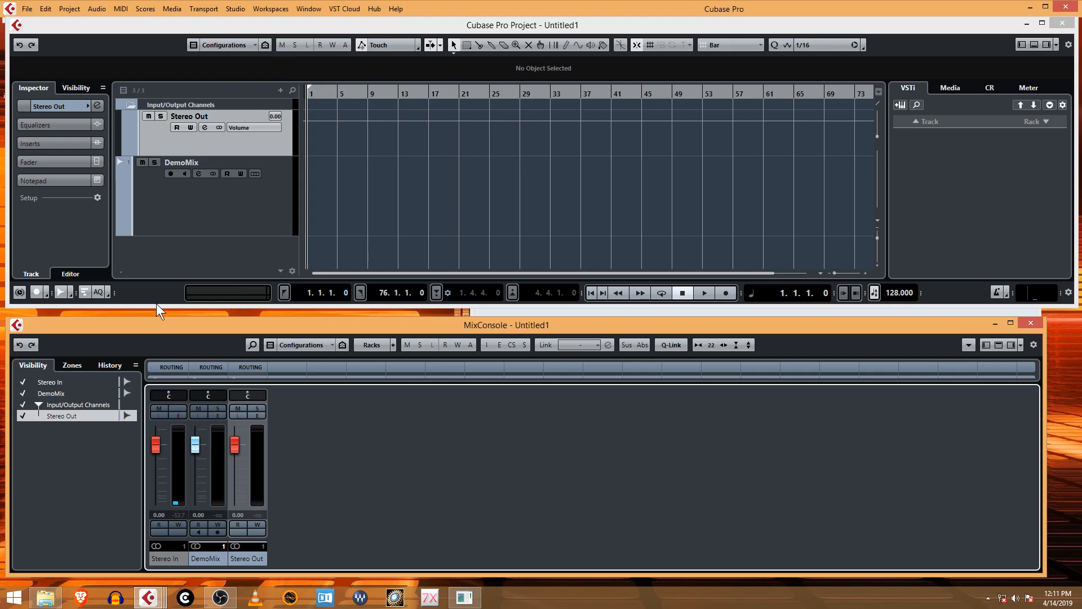
left_click_drag(157, 304, 154, 320)
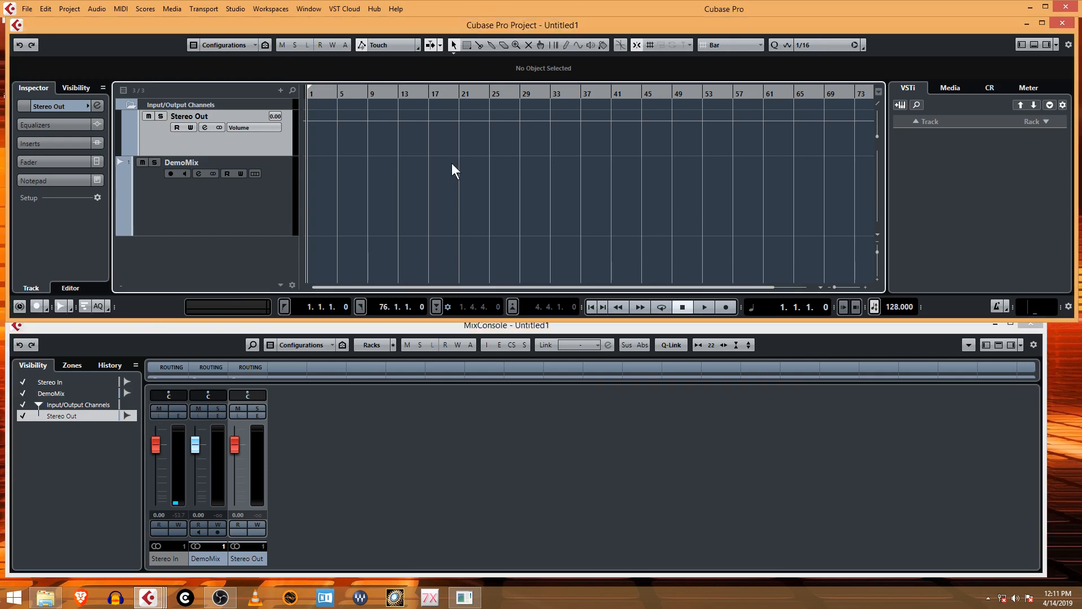
Step: Select the DemoMix track and place the mixdown clip from the pool on it at bar 1
left_click(190, 215)
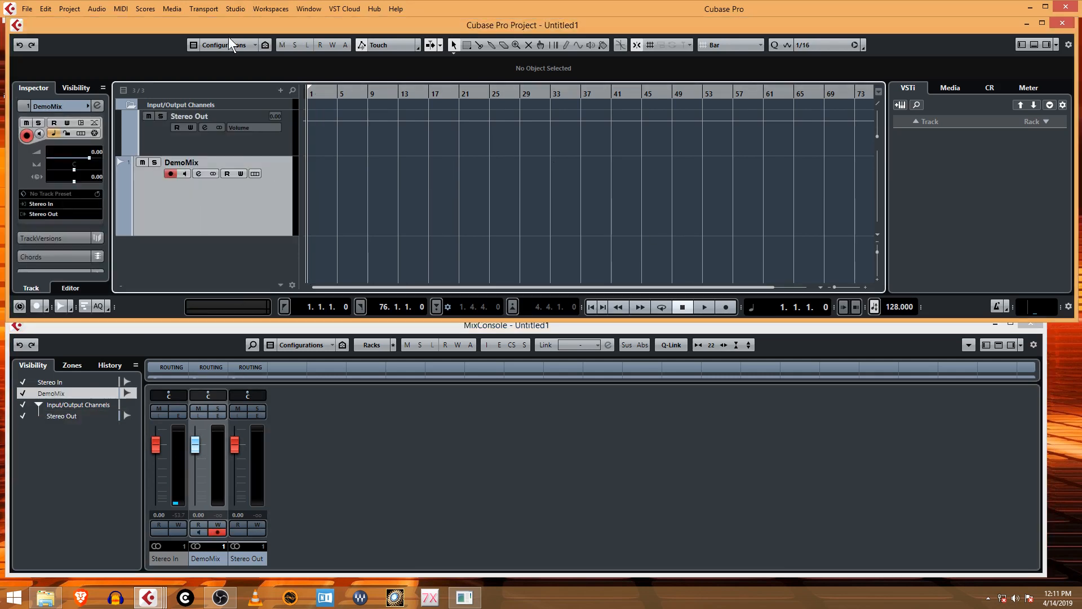
left_click(191, 9)
left_click(184, 17)
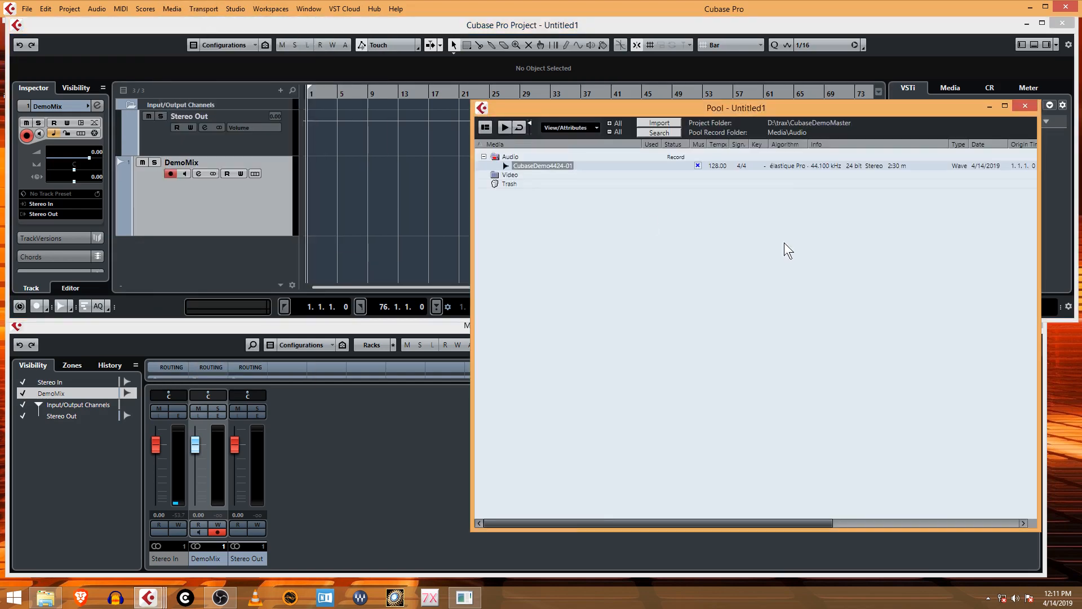
left_click_drag(527, 166, 306, 208)
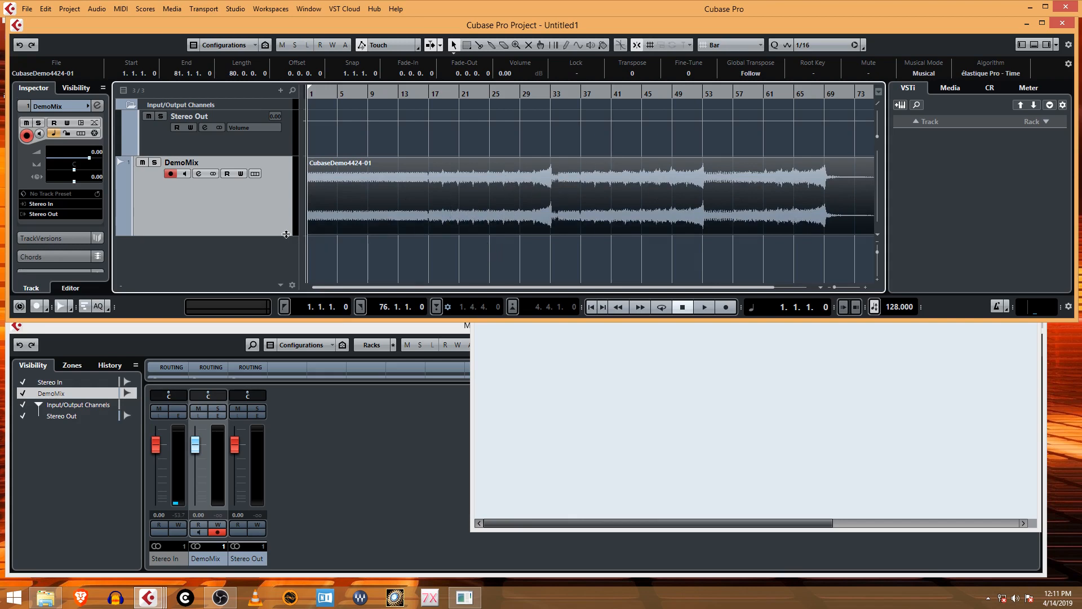
Step: Increase the DemoMix track's height and move the project cursor to bar 30
left_click_drag(288, 235, 293, 256)
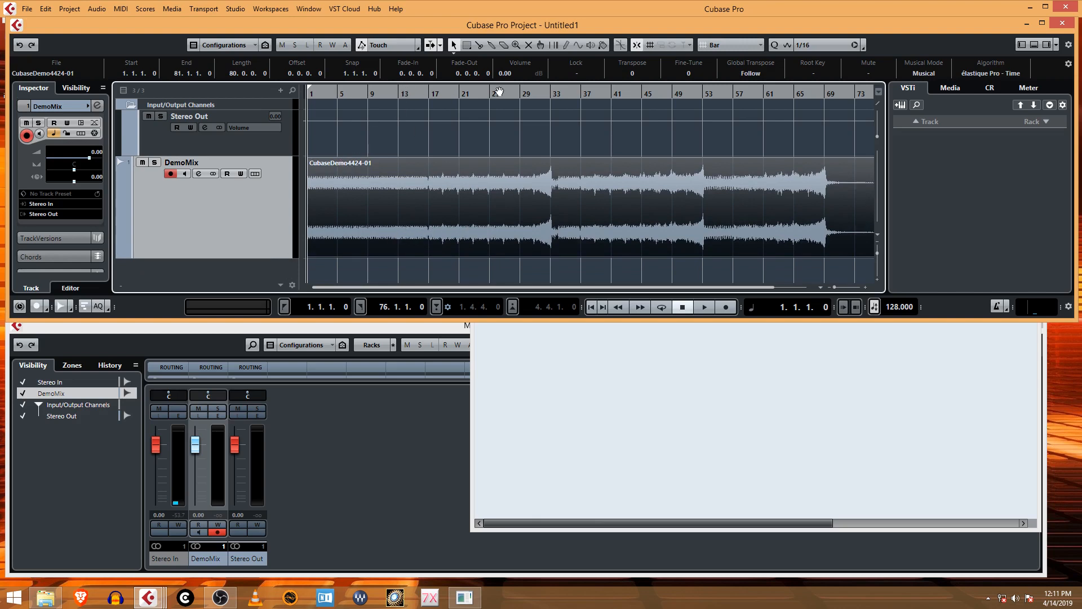
left_click(527, 93)
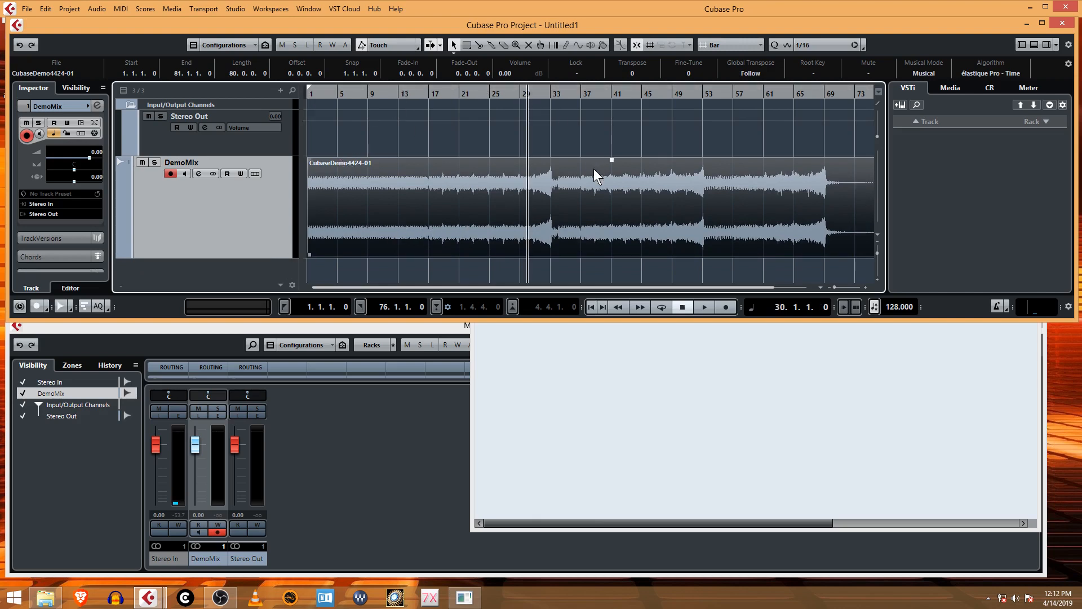
Step: Play back the mixdown from bar 30 for a few bars and return the project cursor to bar 1
key("space")
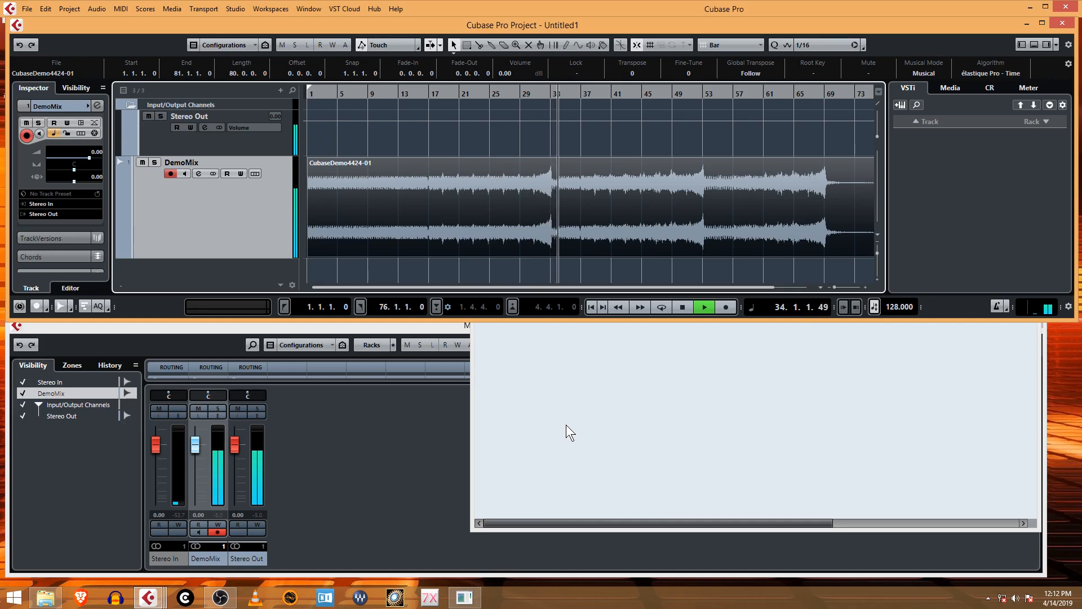
key("space")
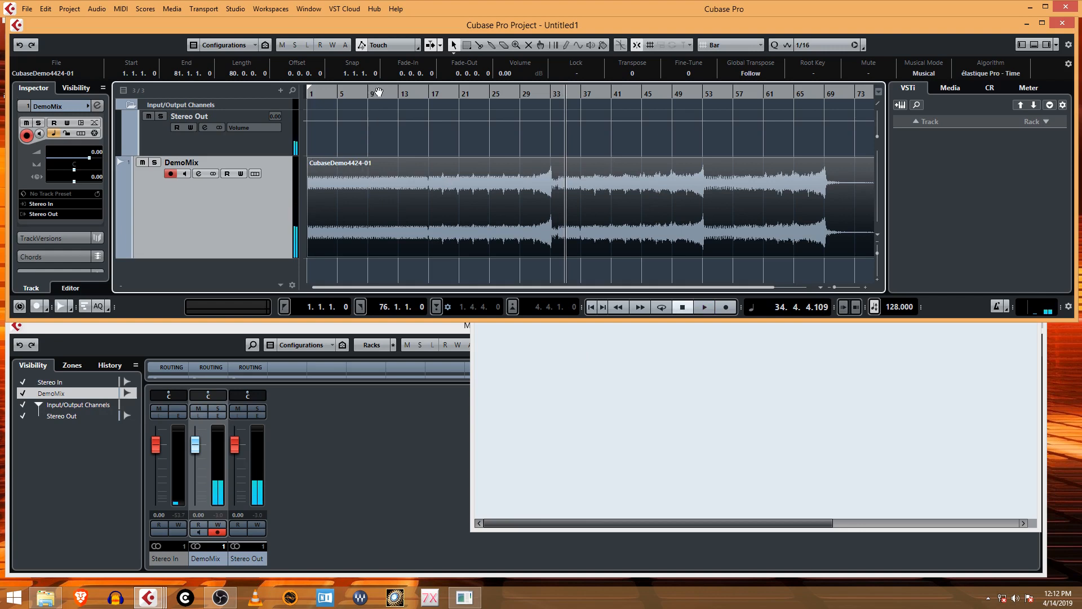
left_click_drag(379, 92, 283, 92)
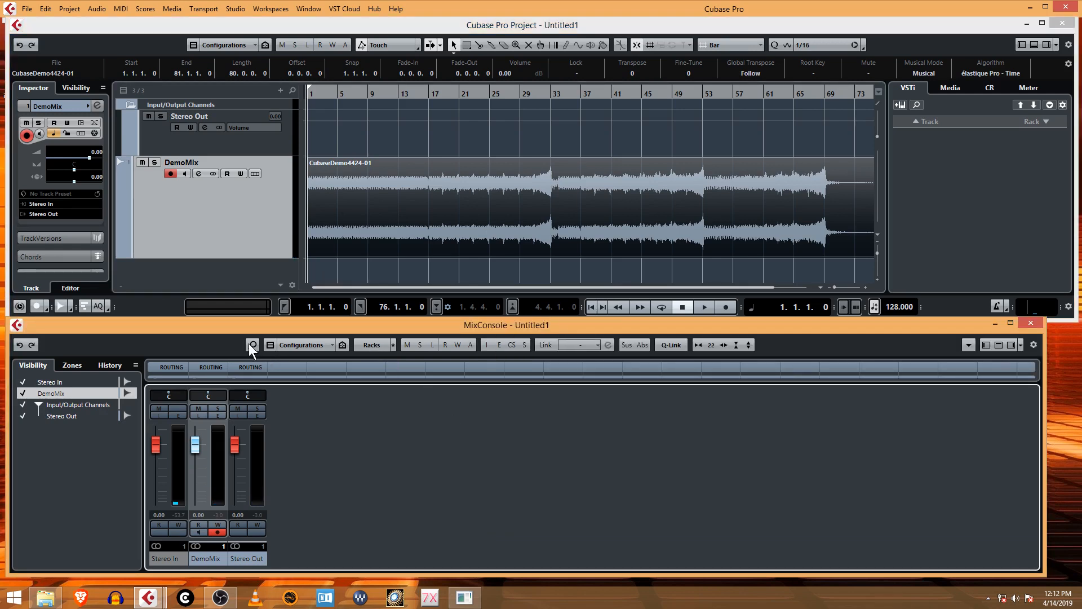
Step: Narrow the MixConsole window to fit its three channels and place it beside a narrower, full-height project window
left_click_drag(242, 326, 243, 332)
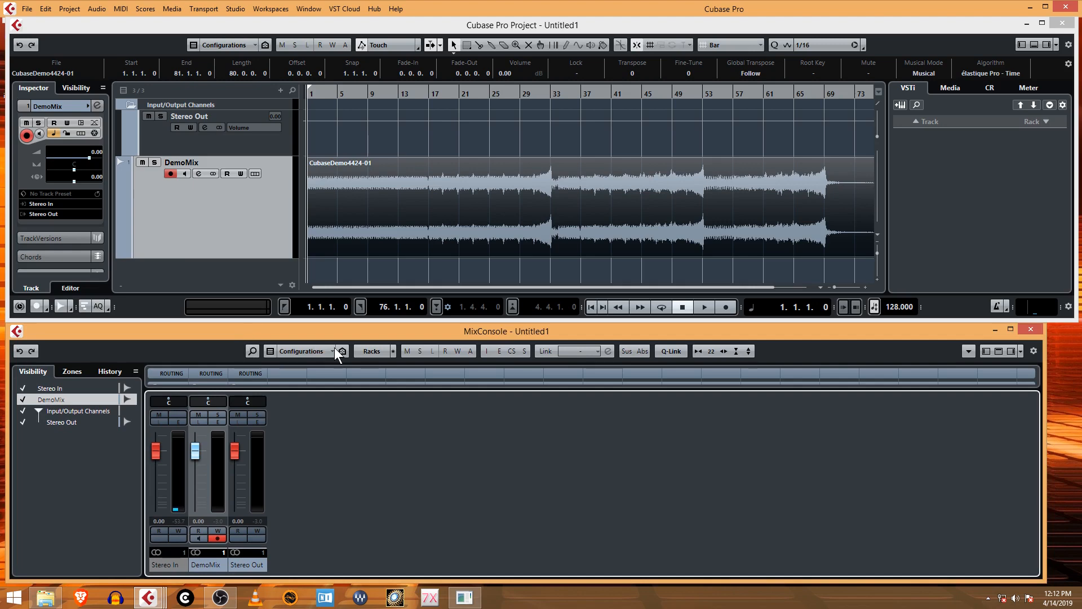
left_click_drag(1044, 459, 289, 460)
left_click_drag(556, 340, 1003, 338)
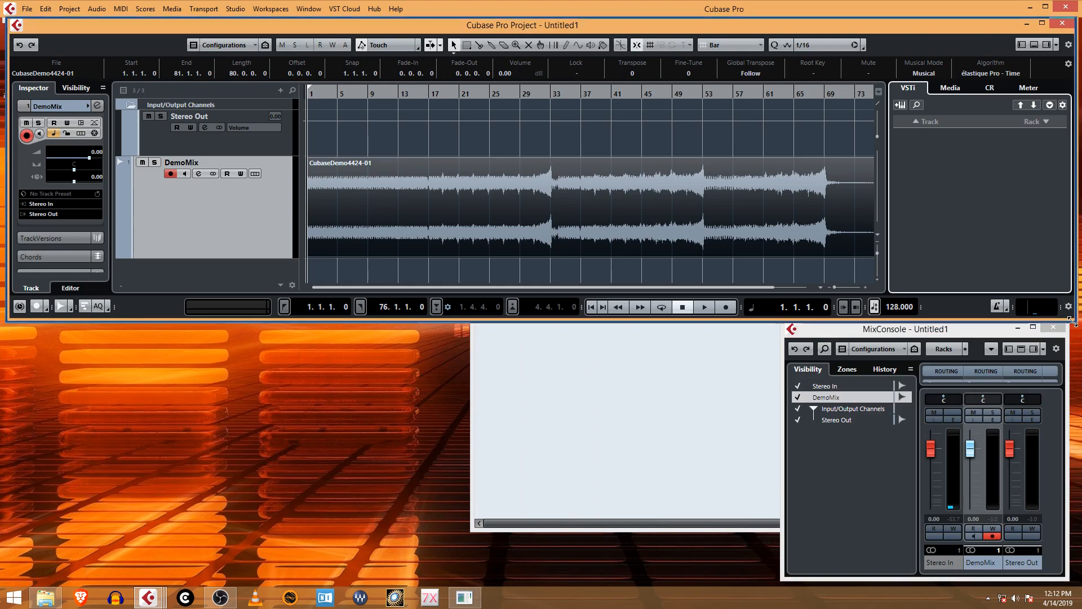
left_click_drag(1070, 313, 776, 578)
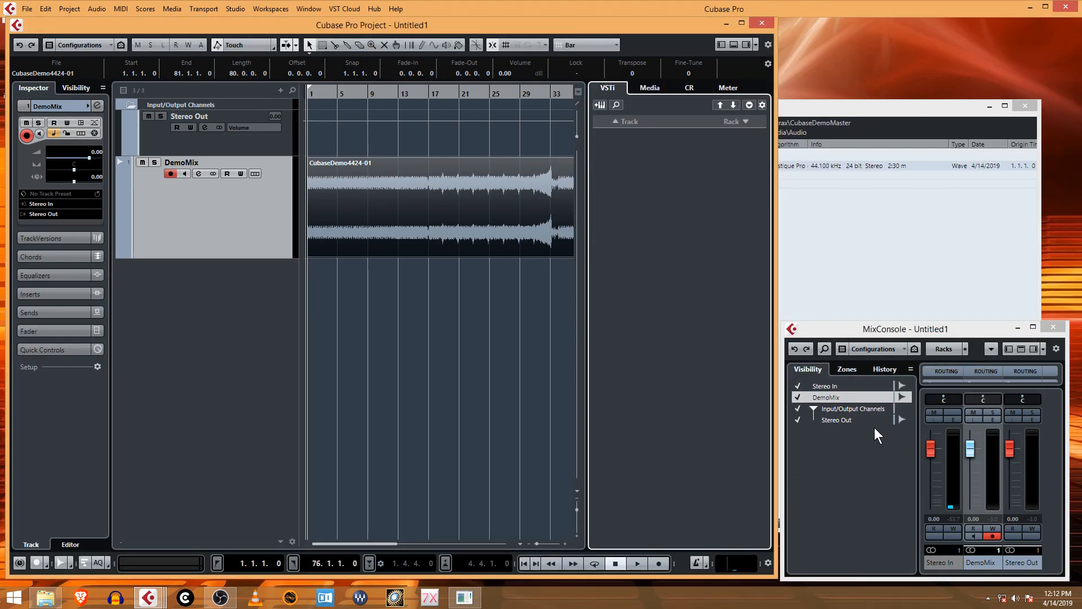
Step: Extend the MixConsole to full height with a taller fader section, and narrow the project window's VSTi rack area
left_click_drag(931, 321, 972, 18)
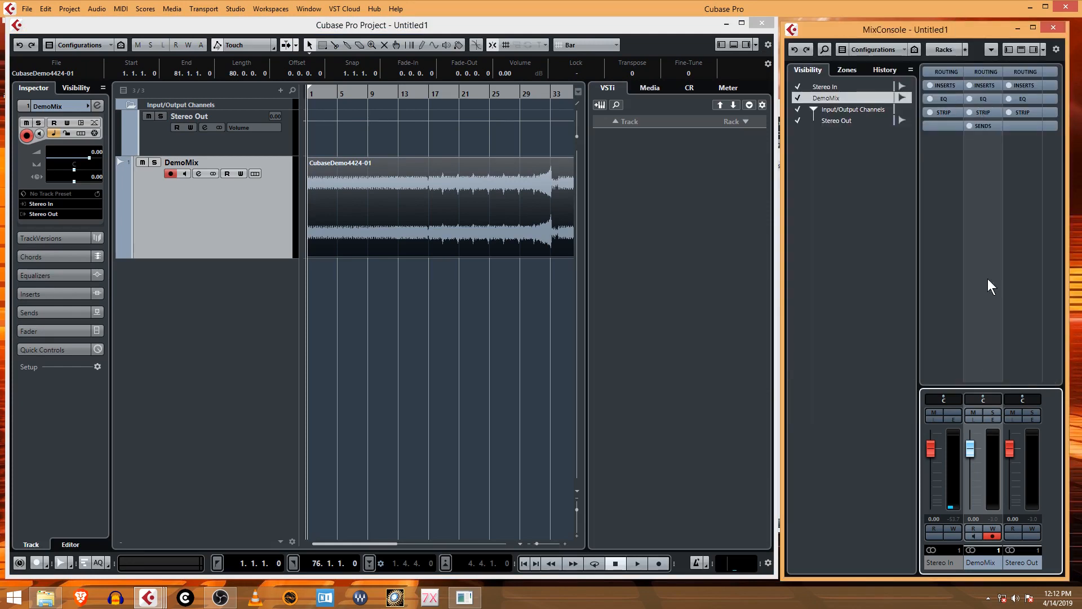
left_click_drag(989, 389, 995, 178)
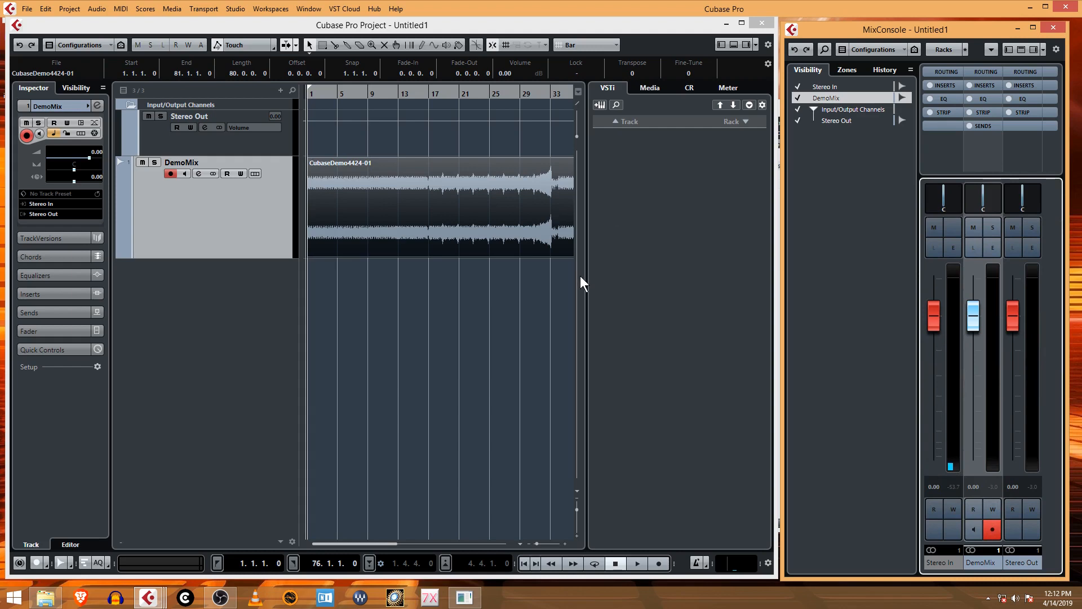
left_click_drag(585, 280, 655, 289)
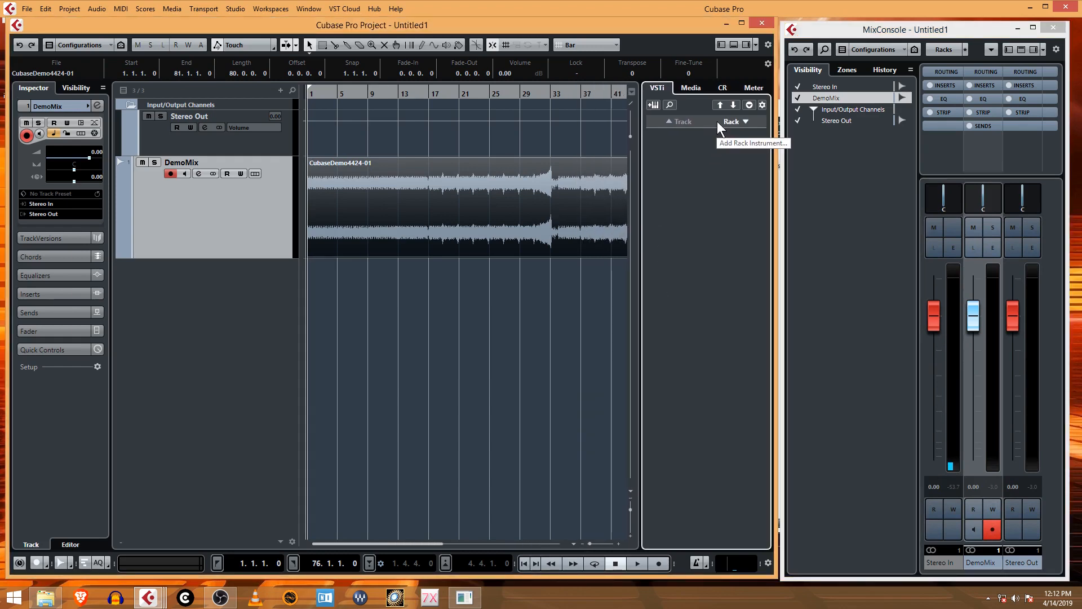
Step: Open the channel settings of the DemoMix track and place their window over the project window
left_click(235, 205)
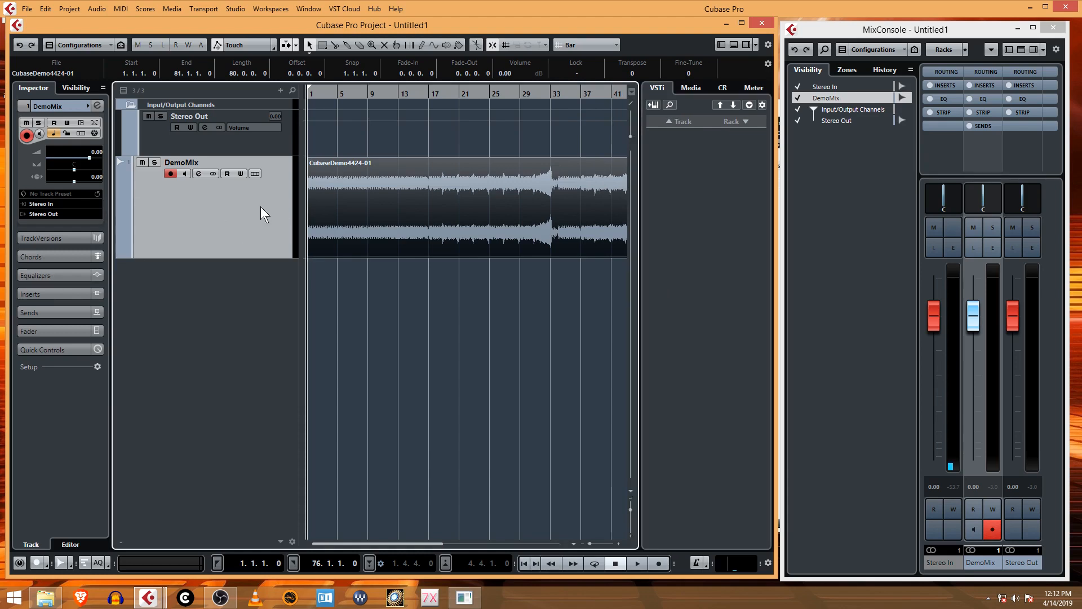
left_click(197, 176)
left_click_drag(547, 149, 424, 154)
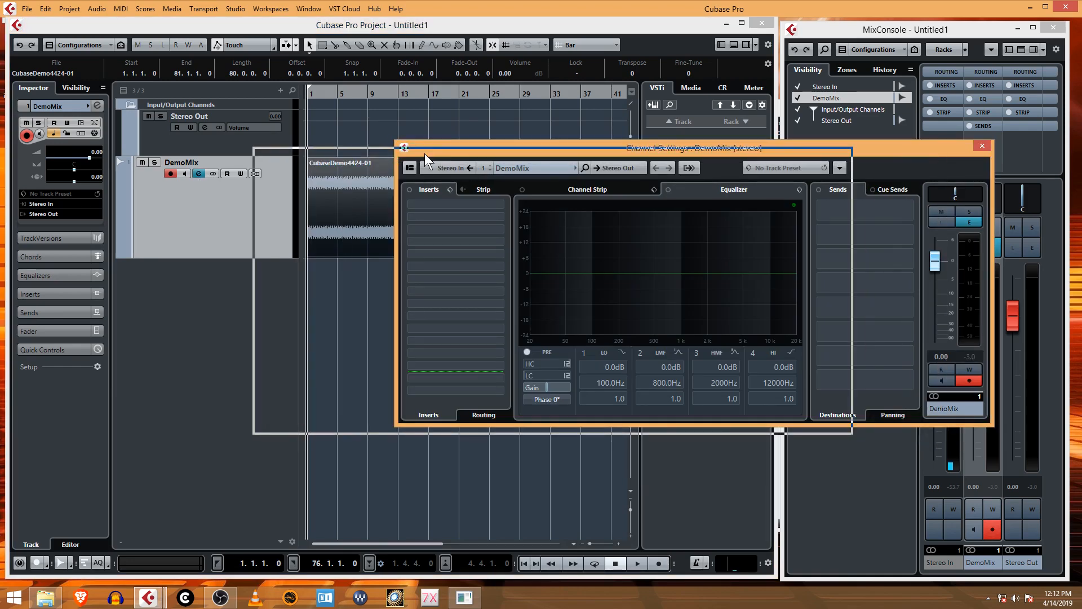
Step: Browse the Mastering and Dynamics effects for DemoMix's first insert slot and search the effects for "maste"
left_click(359, 211)
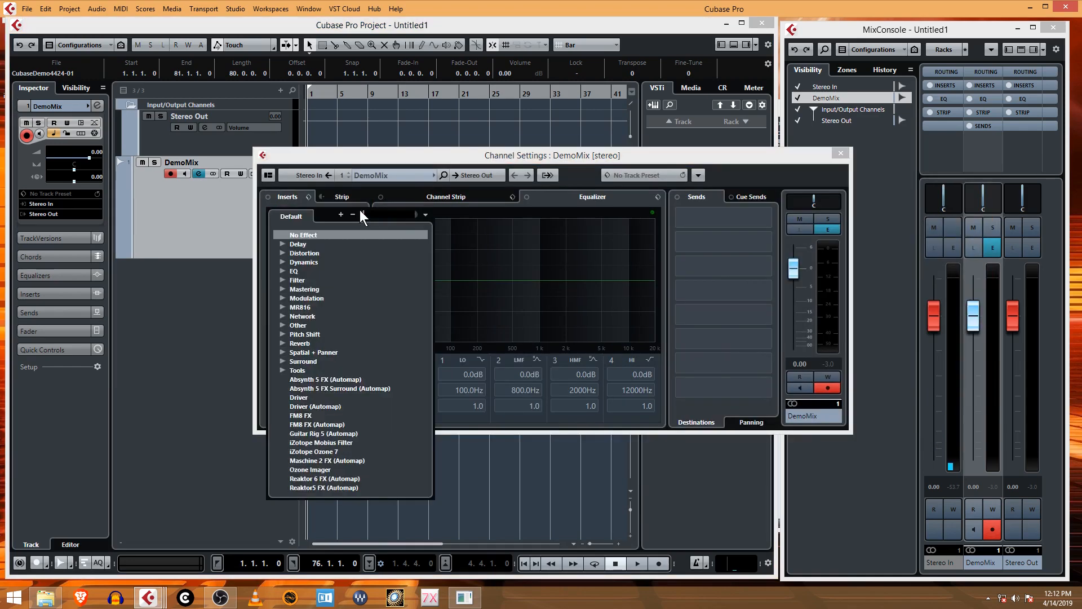
left_click(280, 288)
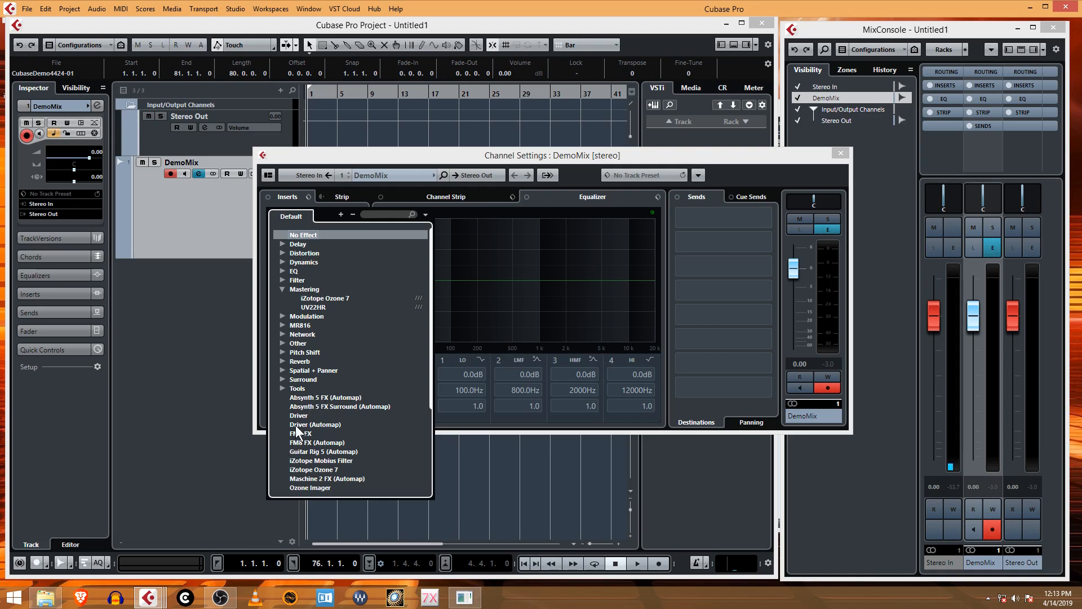
left_click(283, 262)
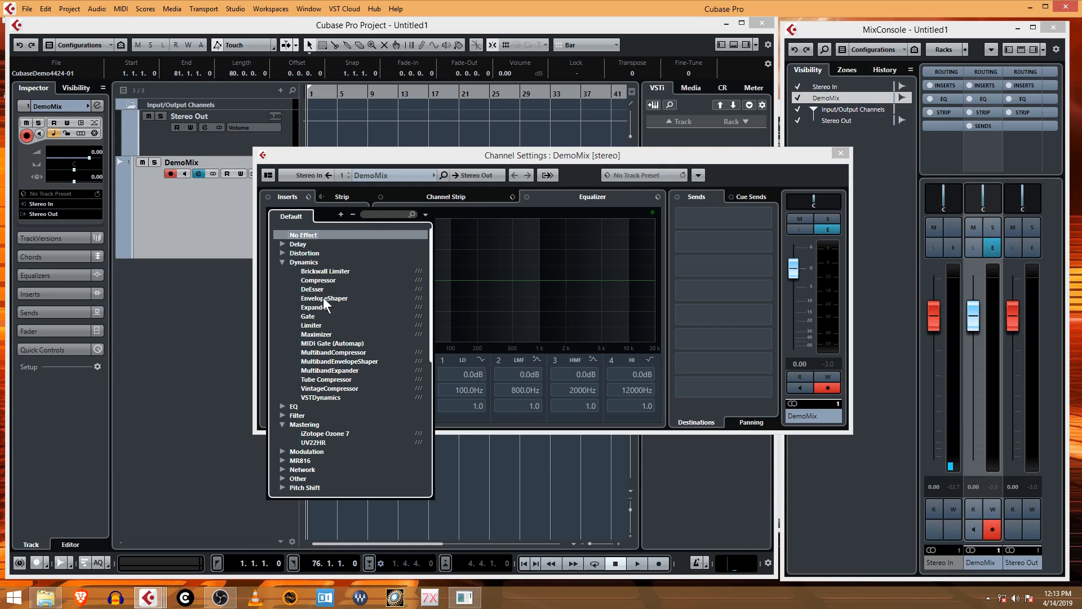
left_click(382, 214)
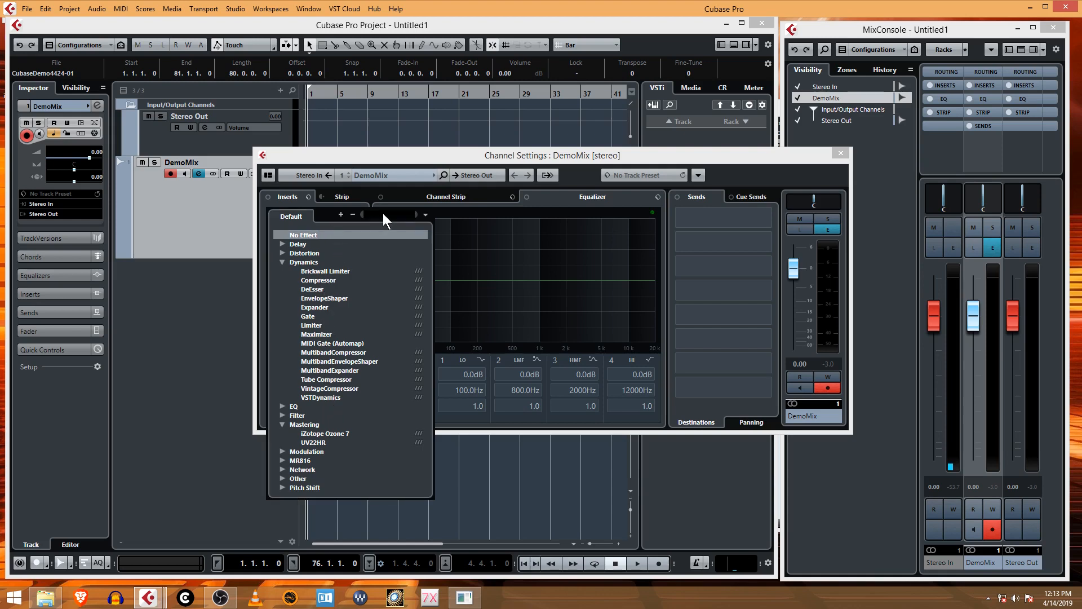
type("maste")
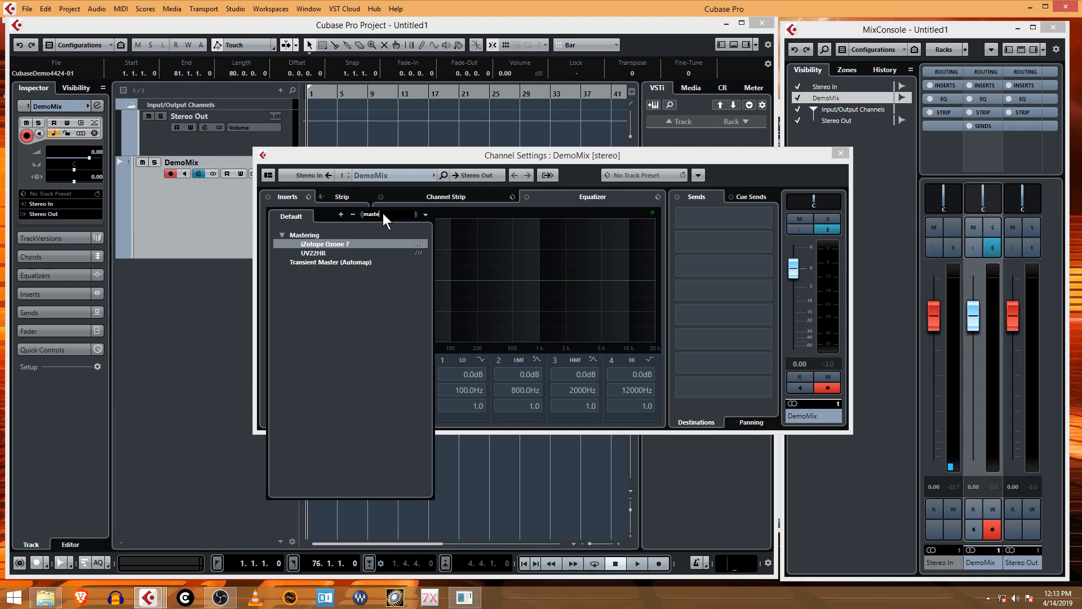
Step: Filter the effects by "dyn" and load VSTDynamics in DemoMix's first insert slot
key("BackSpace")
key("BackSpace")
key("BackSpace")
key("BackSpace")
type("com")
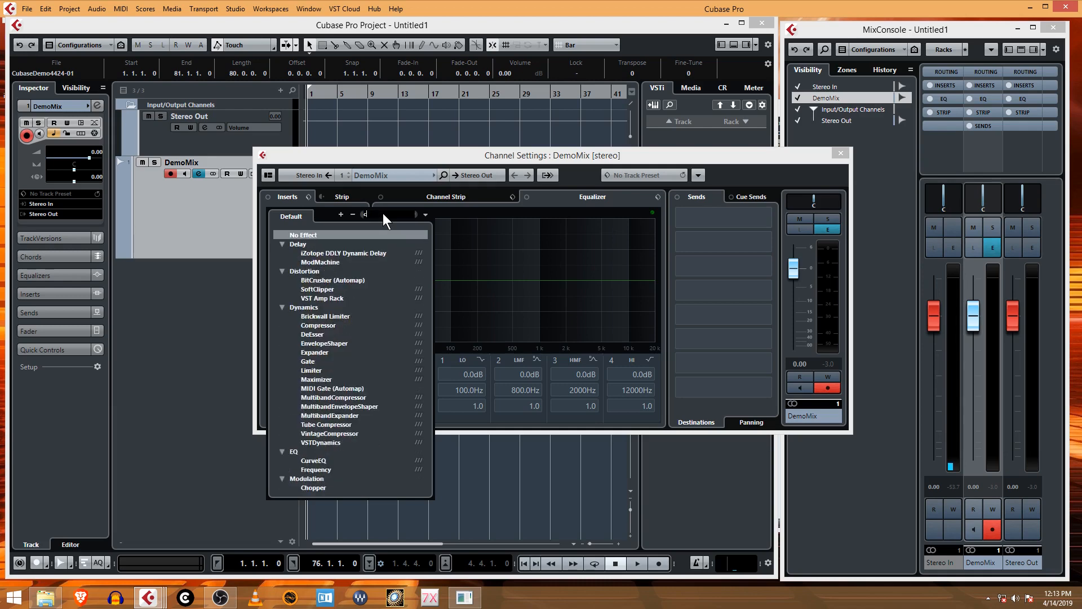
key("BackSpace")
key("BackSpace")
key("BackSpace")
type("dyn")
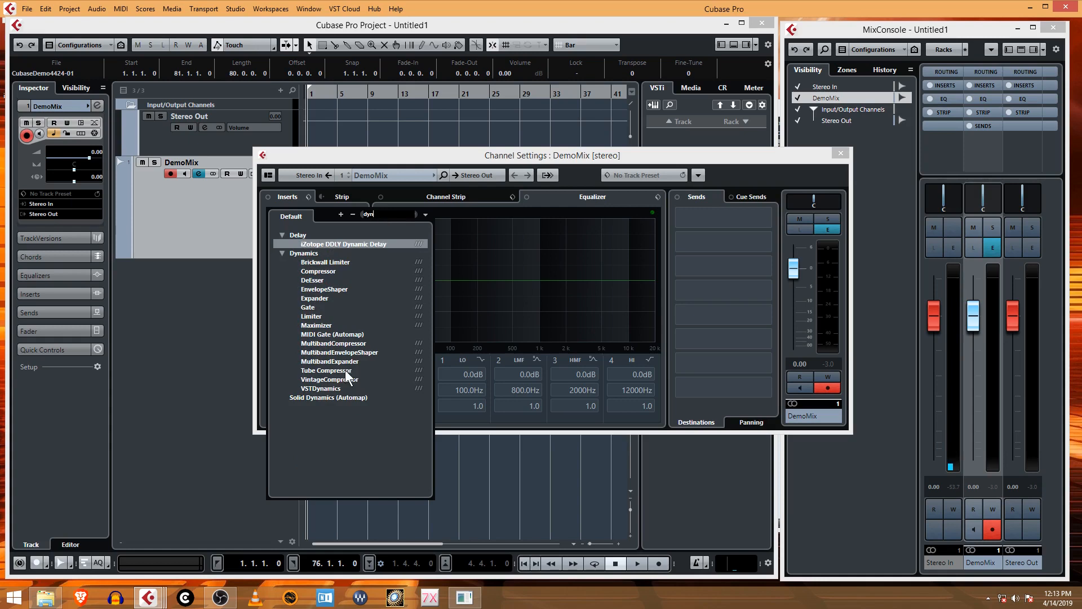
left_click(333, 389)
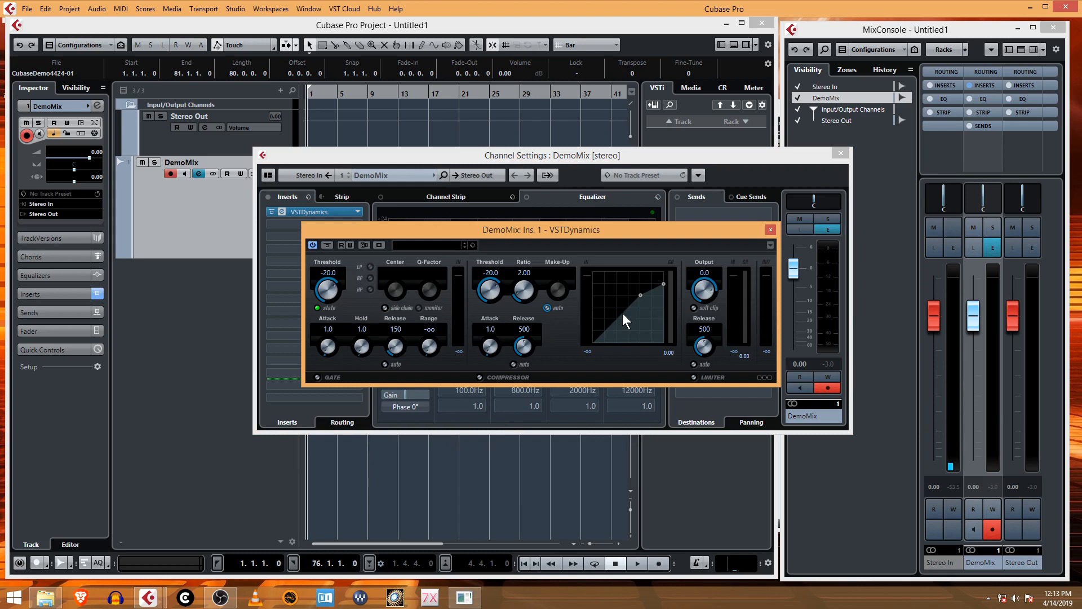
left_click_drag(591, 231, 560, 236)
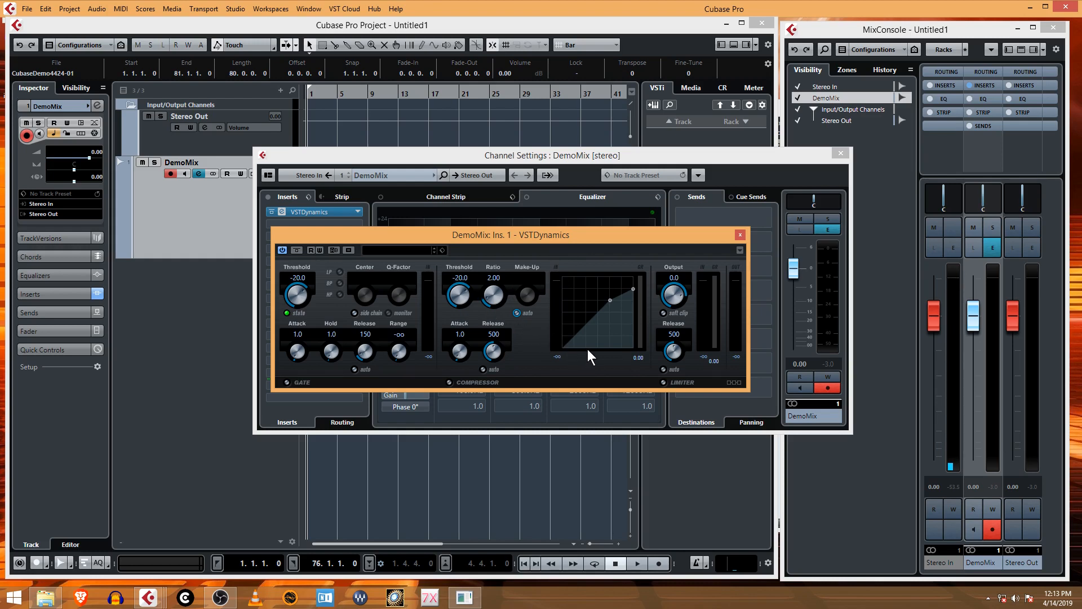
Step: Examine the list of VSTDynamics presets without loading one, and close the plug-in window
left_click(409, 249)
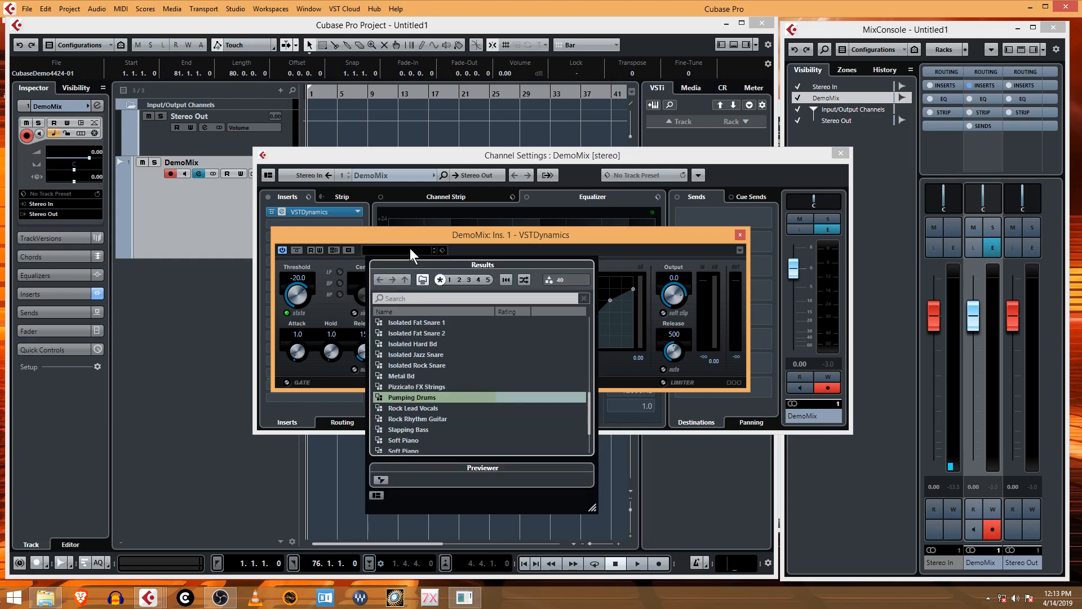
scroll(511, 374, "down", 2)
scroll(515, 381, "up", 10)
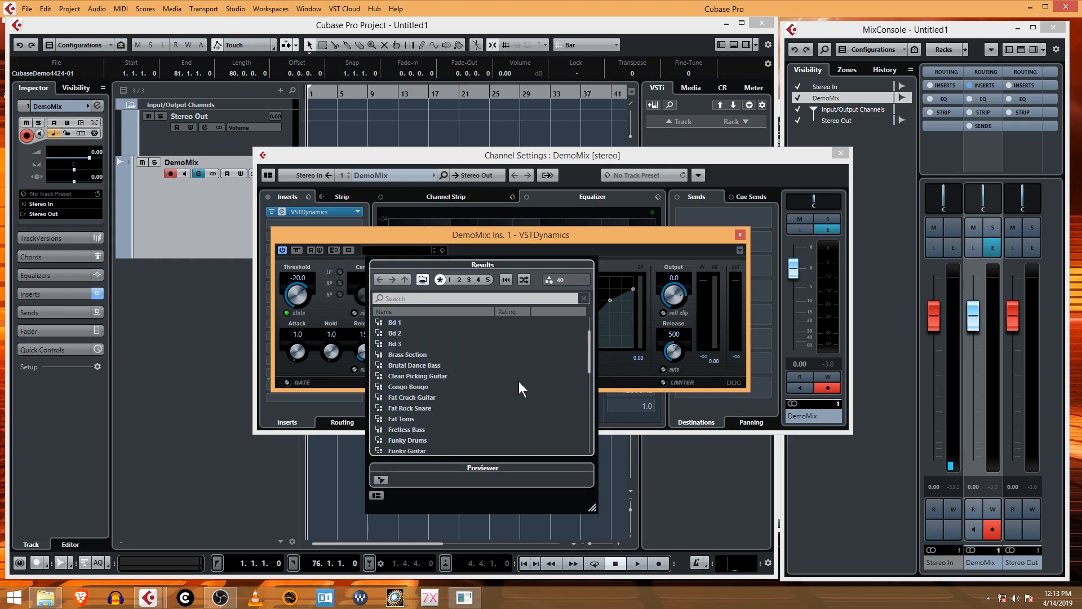
scroll(513, 388, "down", 10)
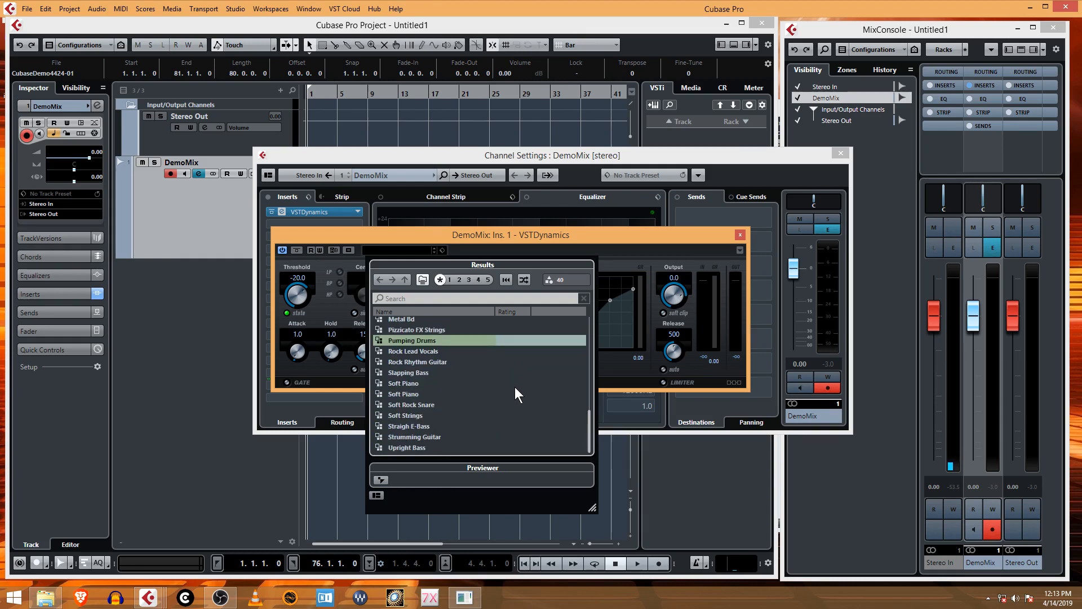
scroll(515, 380, "up", 2)
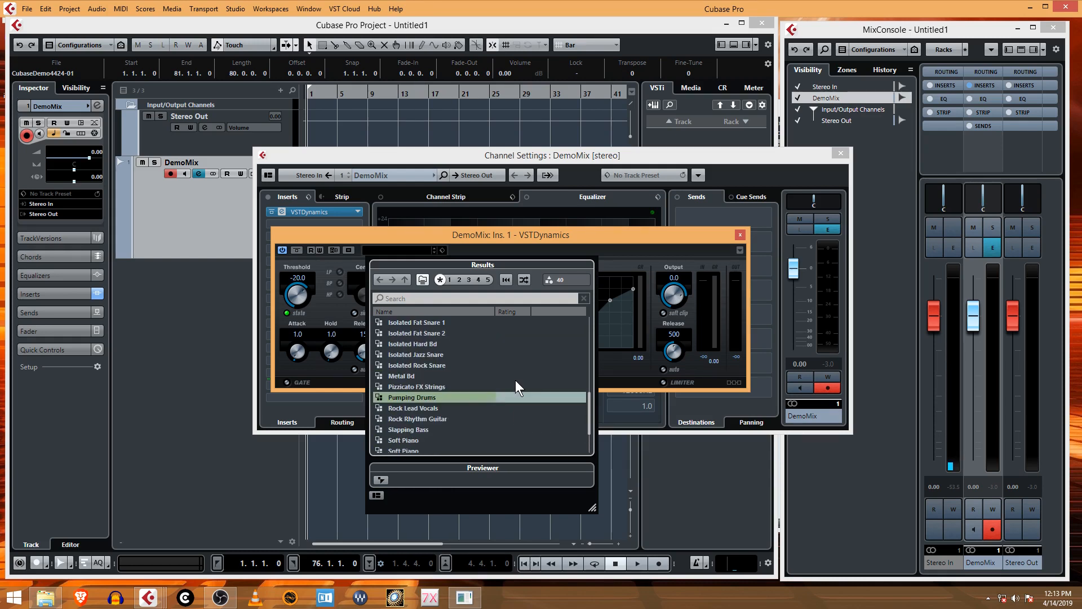
scroll(515, 379, "up", 4)
scroll(515, 380, "down", 5)
scroll(515, 380, "down", 1)
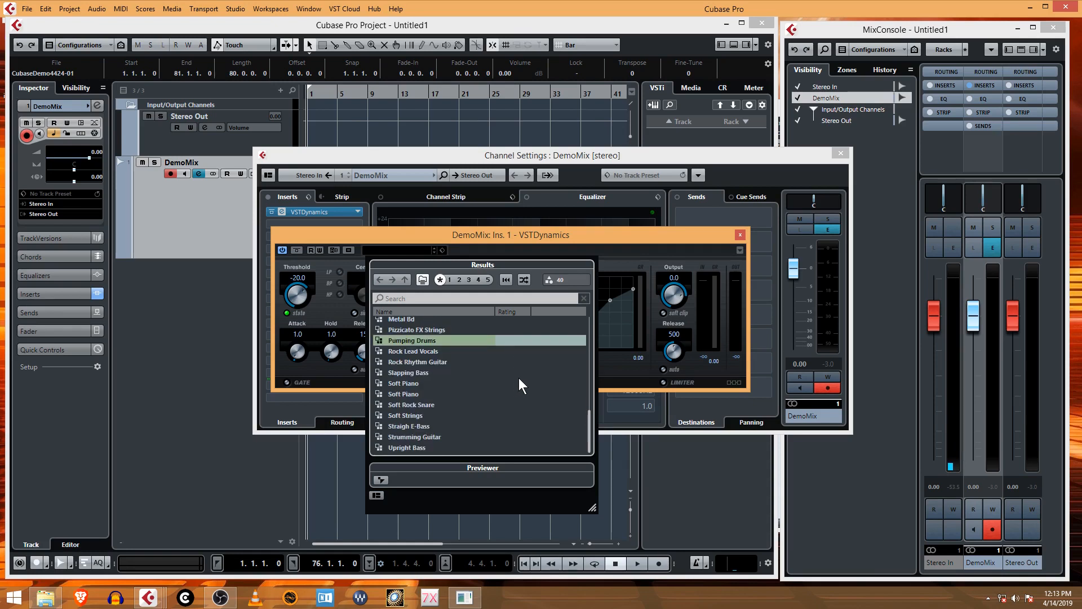
left_click(594, 235)
left_click(740, 235)
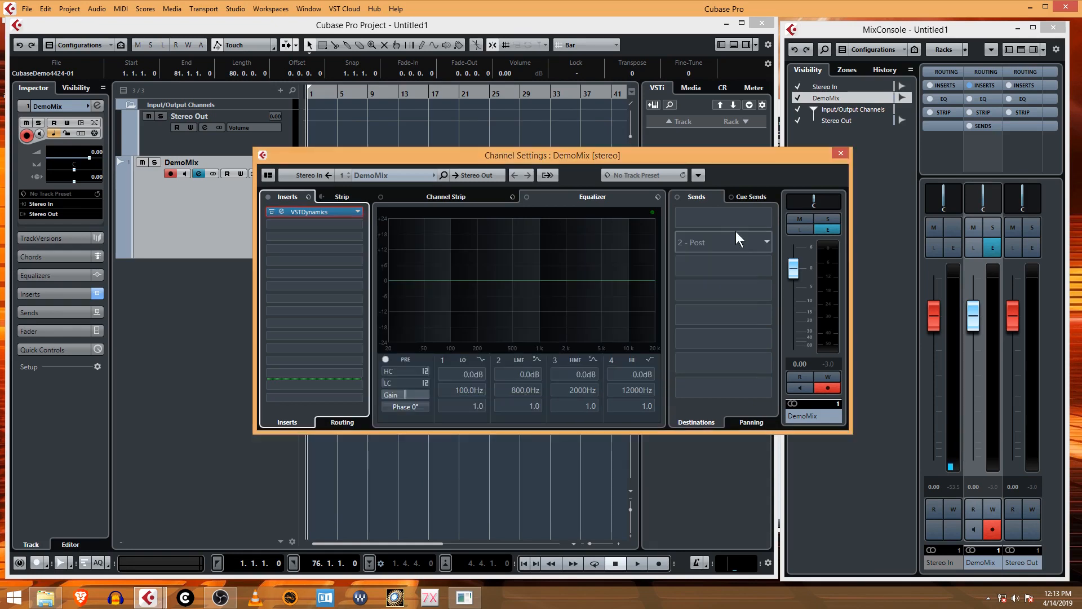
left_click(327, 212)
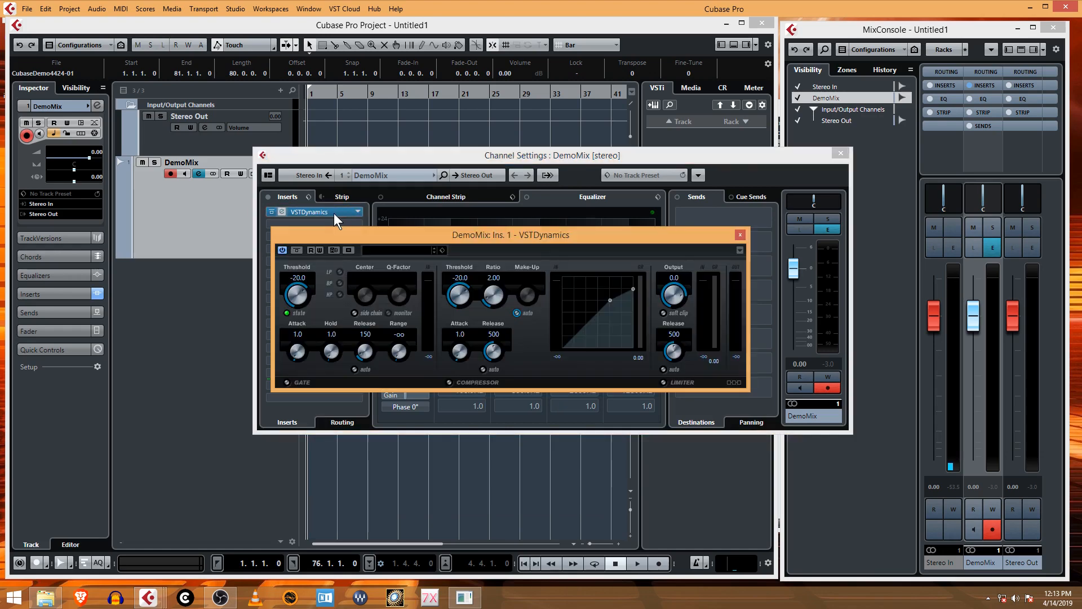
left_click(740, 235)
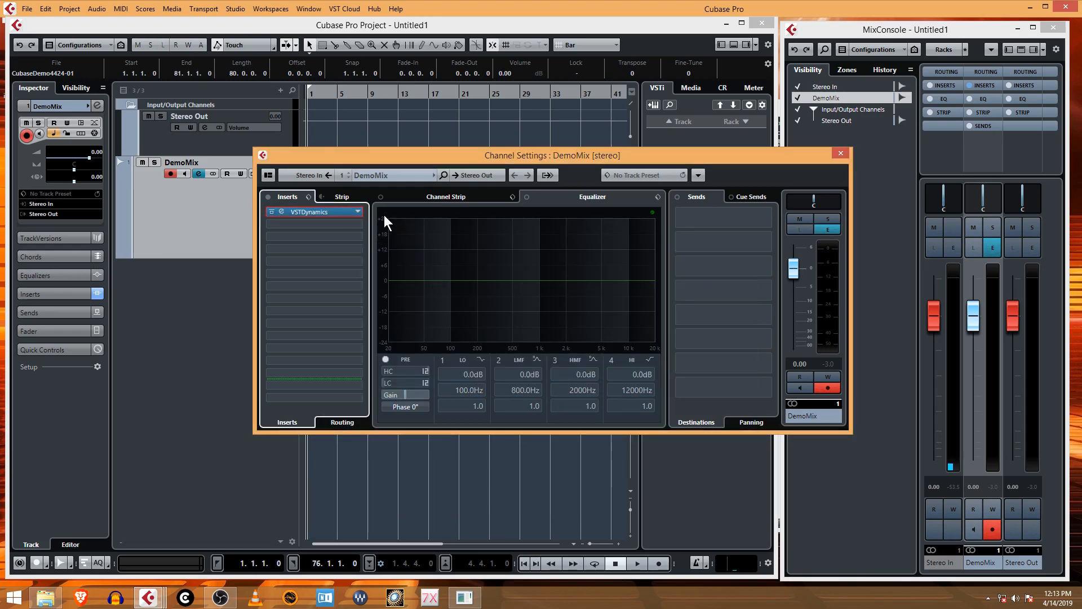
Step: Replace VSTDynamics with Supercharger (Automap) in DemoMix's first insert slot and start playback from bar 1
left_click(357, 211)
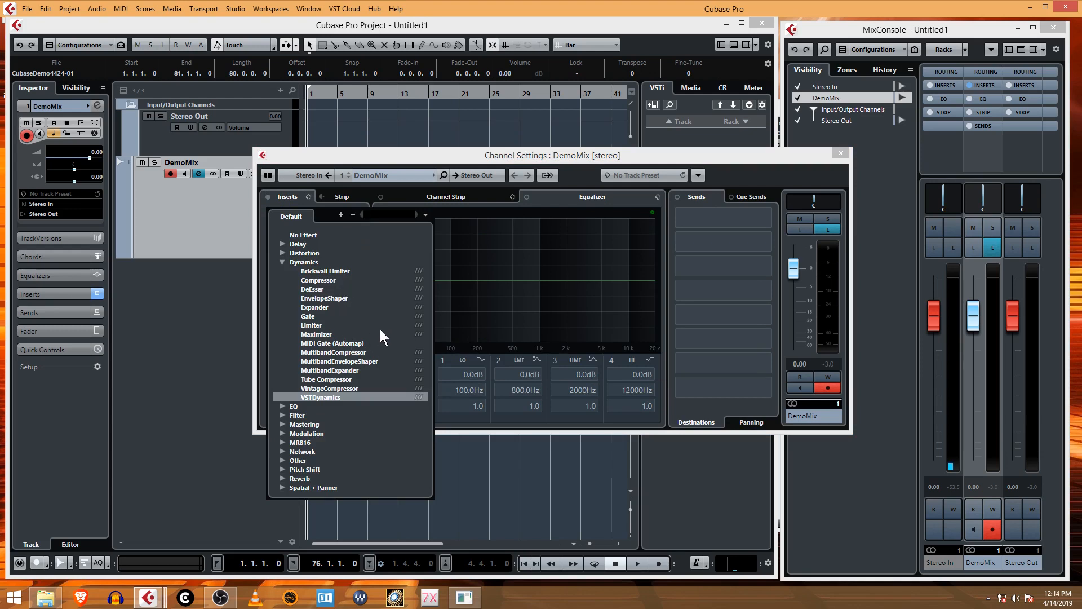
left_click(280, 424)
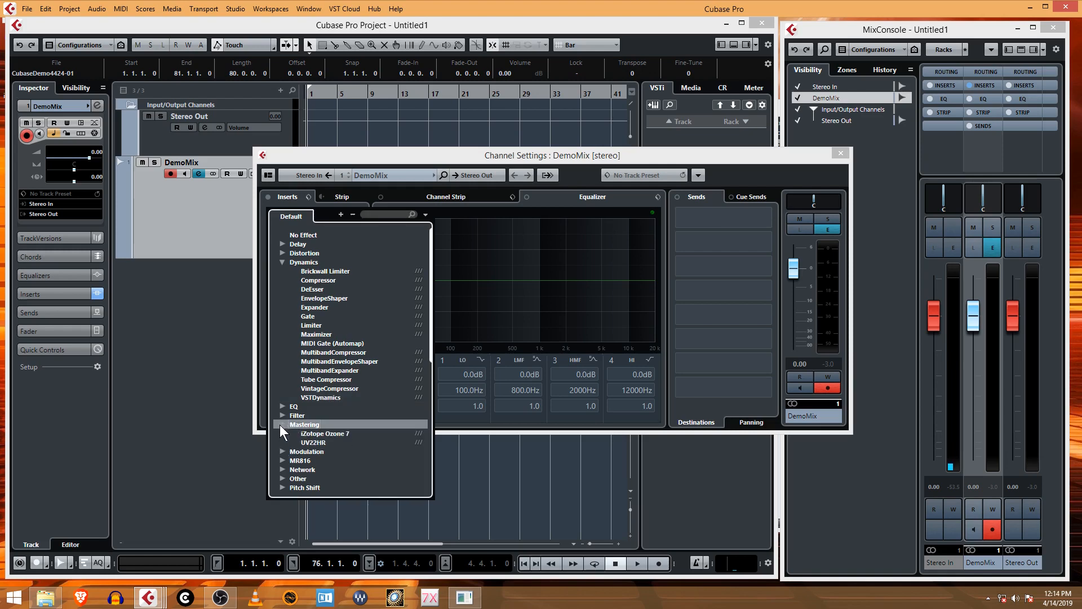
scroll(299, 416, "down", 4)
scroll(304, 414, "down", 2)
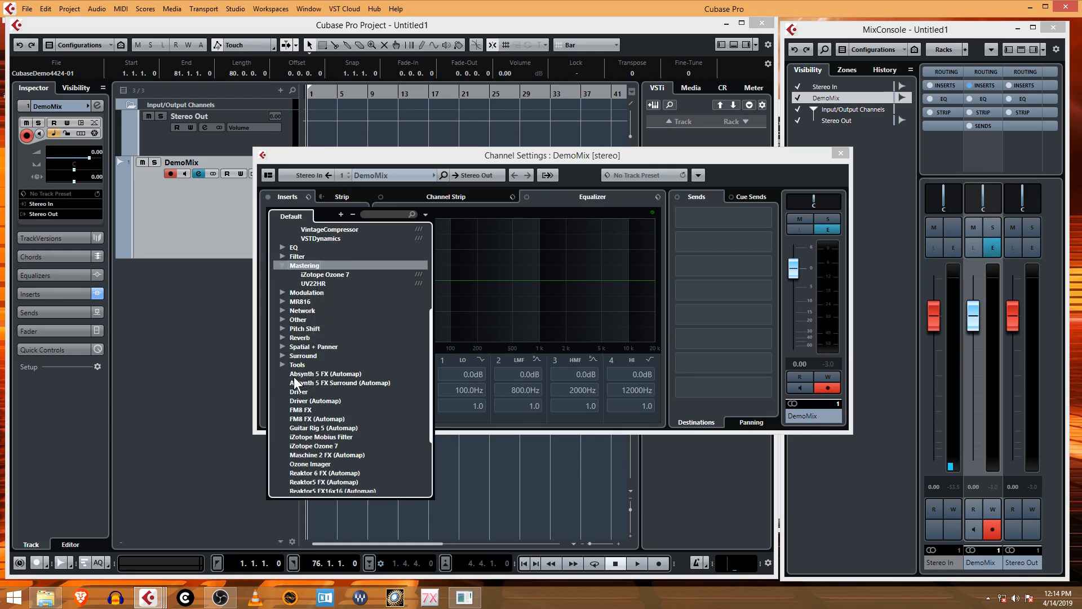
scroll(299, 401, "down", 3)
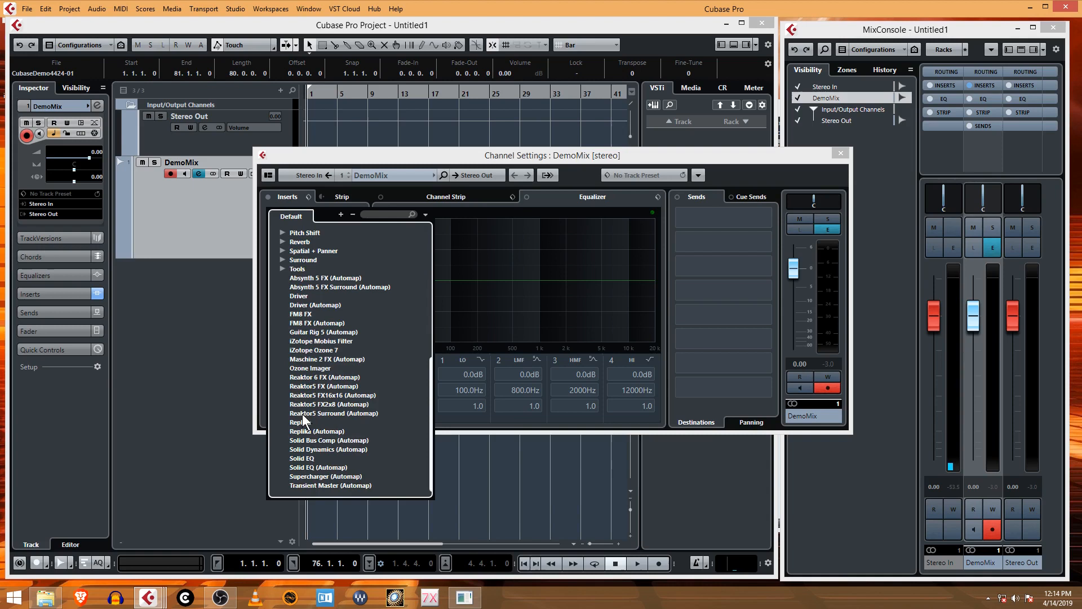
left_click(316, 477)
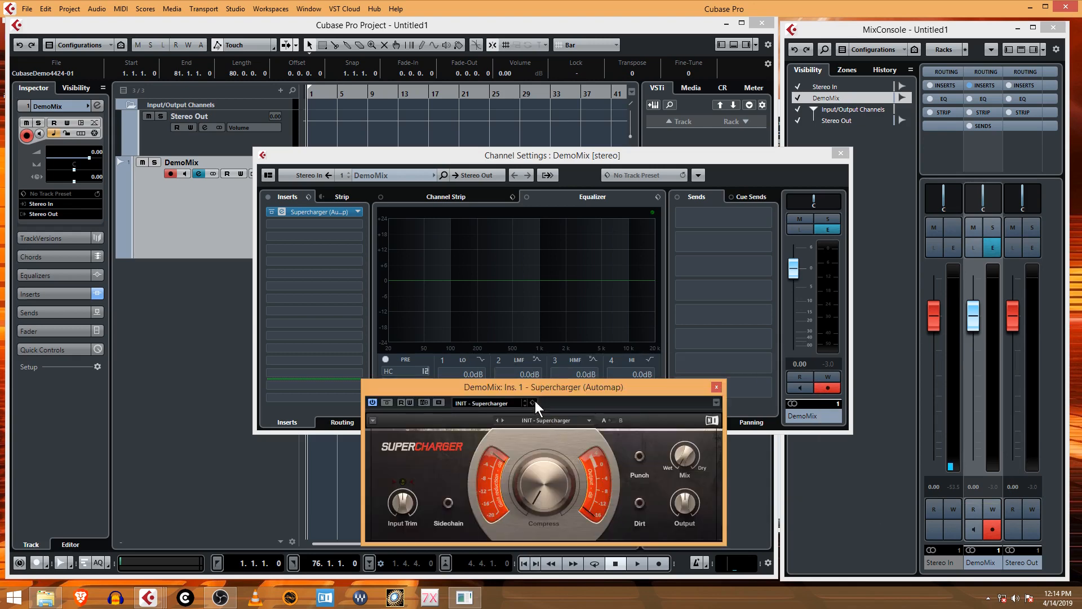
left_click_drag(527, 390, 526, 375)
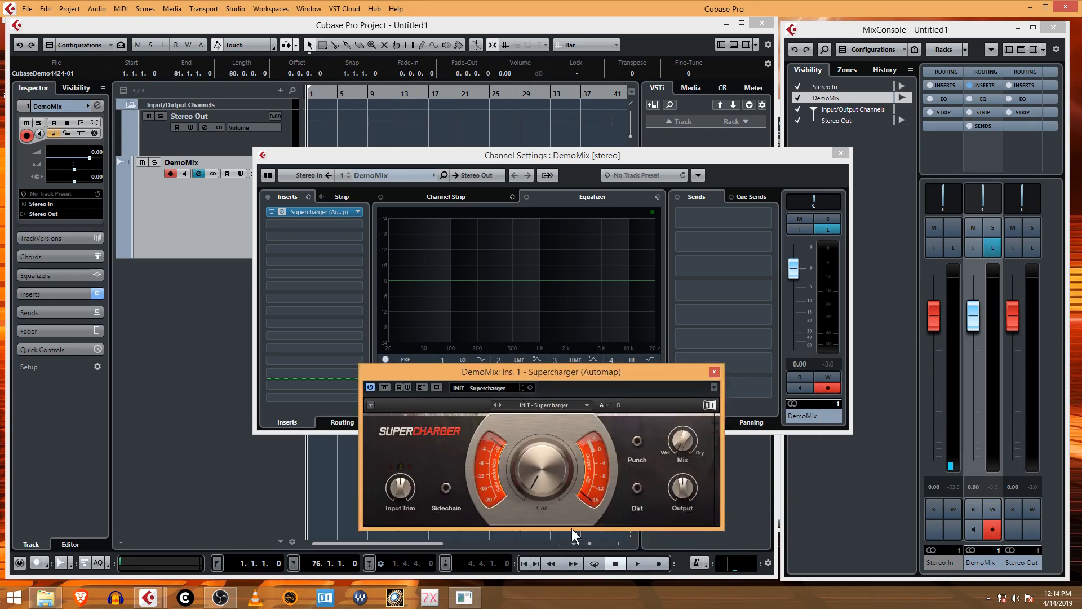
left_click(630, 562)
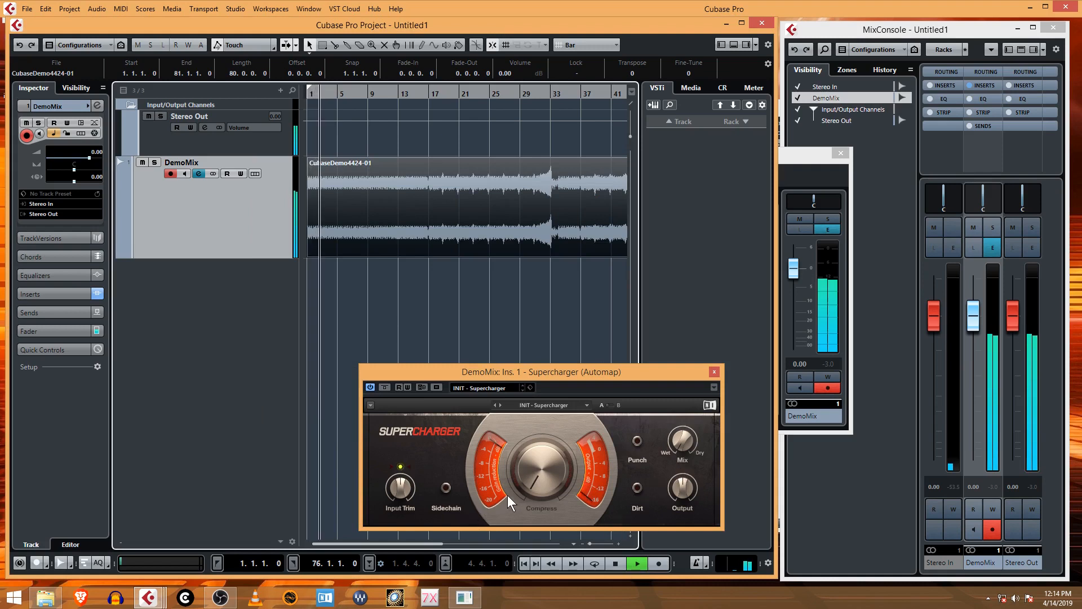
Step: Set Supercharger's Compress amount to about 4.7 during playback and try the Punch option
left_click_drag(533, 482, 533, 447)
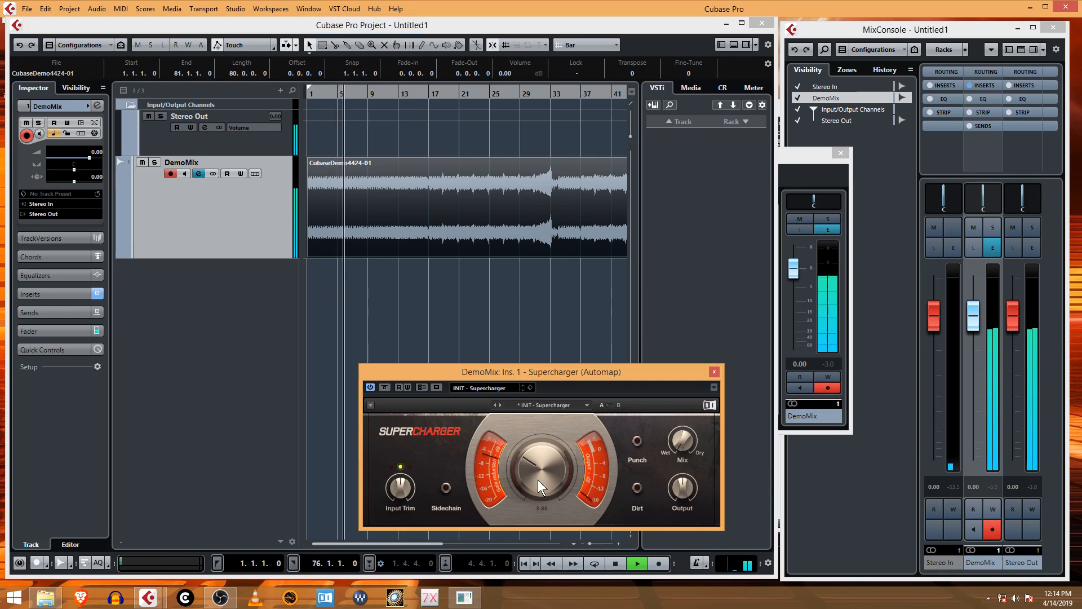
left_click_drag(425, 369, 444, 279)
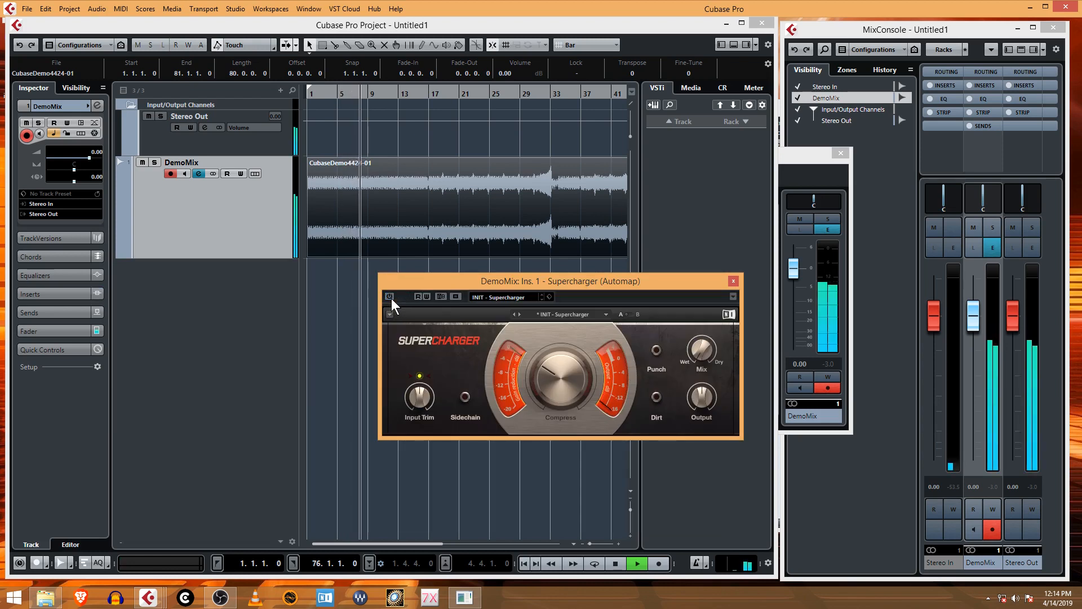
mouse_move(557, 380)
left_mouse_down()
mouse_move(557, 363)
mouse_move(556, 395)
left_mouse_up()
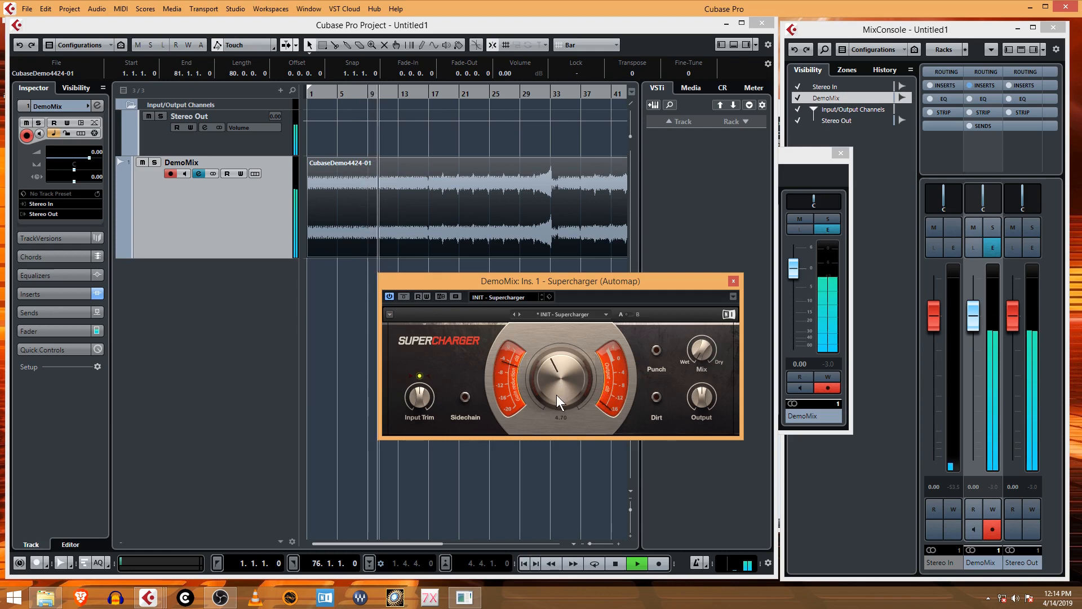
left_click(657, 351)
left_click(654, 349)
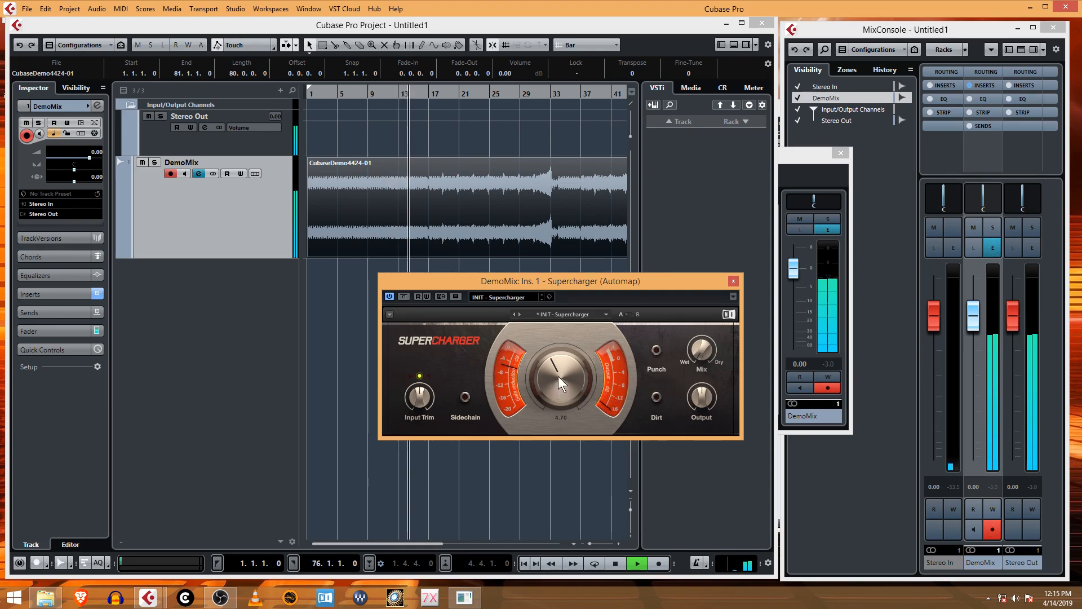
Step: Raise Supercharger's Compress to about its midpoint with Input Trim at -3.1 dB, and compare against the bypassed sound
left_click_drag(558, 376, 558, 367)
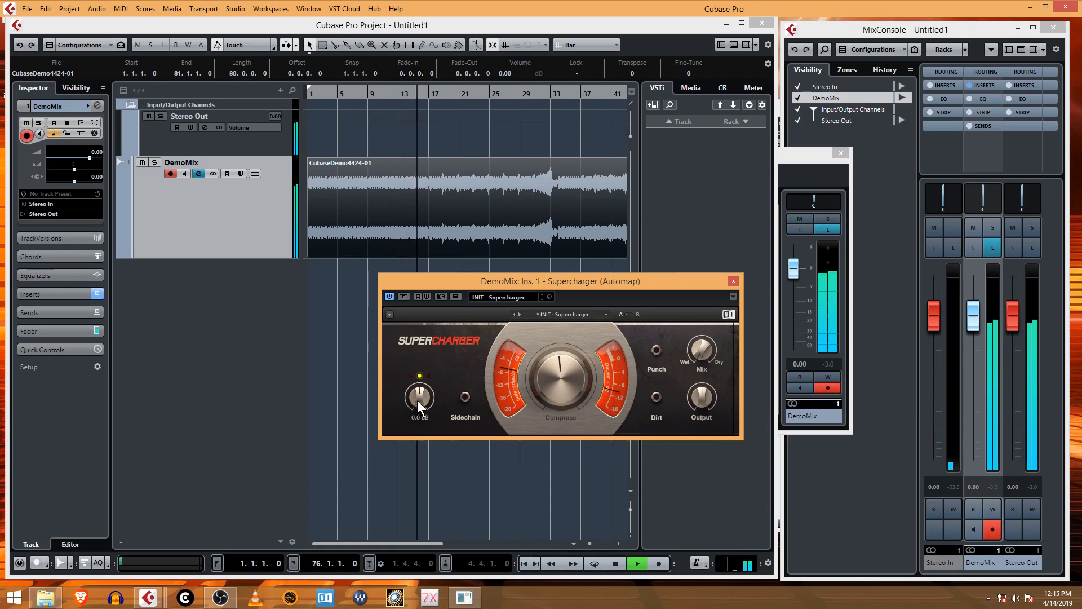
left_click_drag(417, 400, 417, 395)
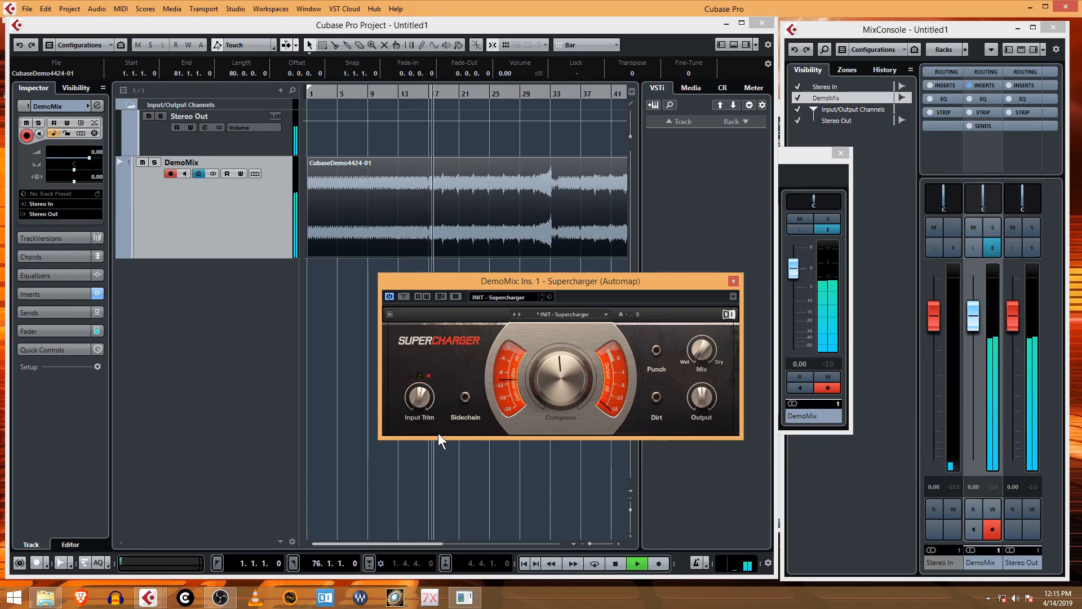
left_click_drag(420, 406, 421, 419)
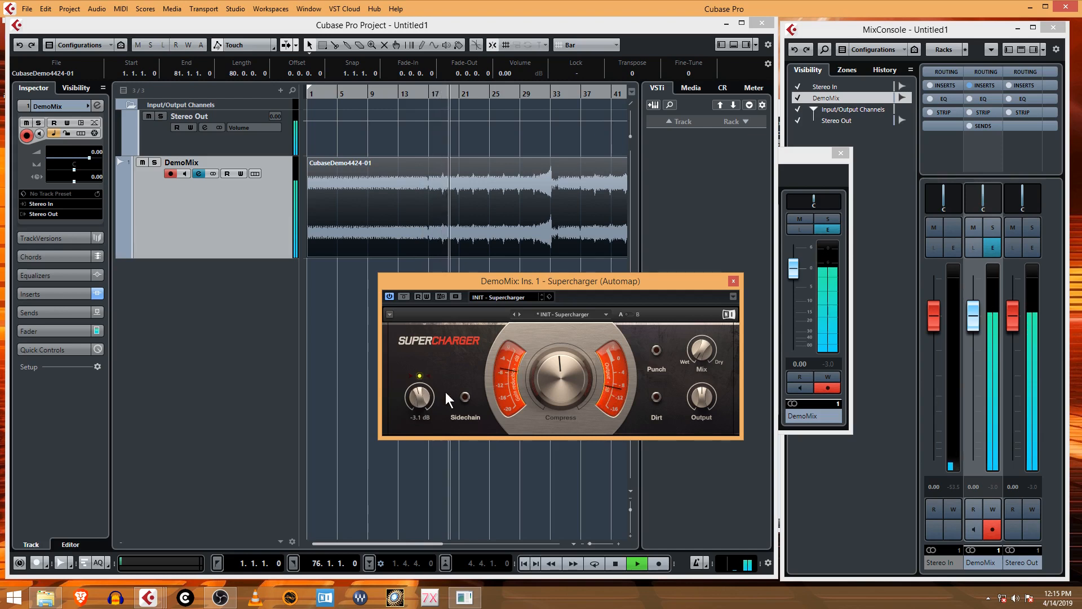
left_click(390, 297)
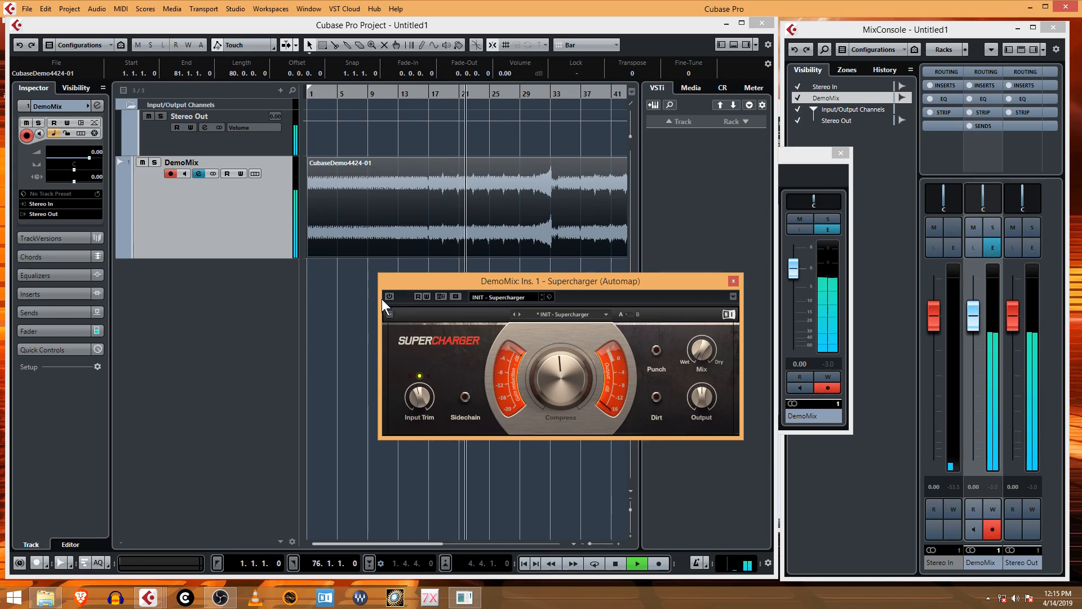
left_click(390, 296)
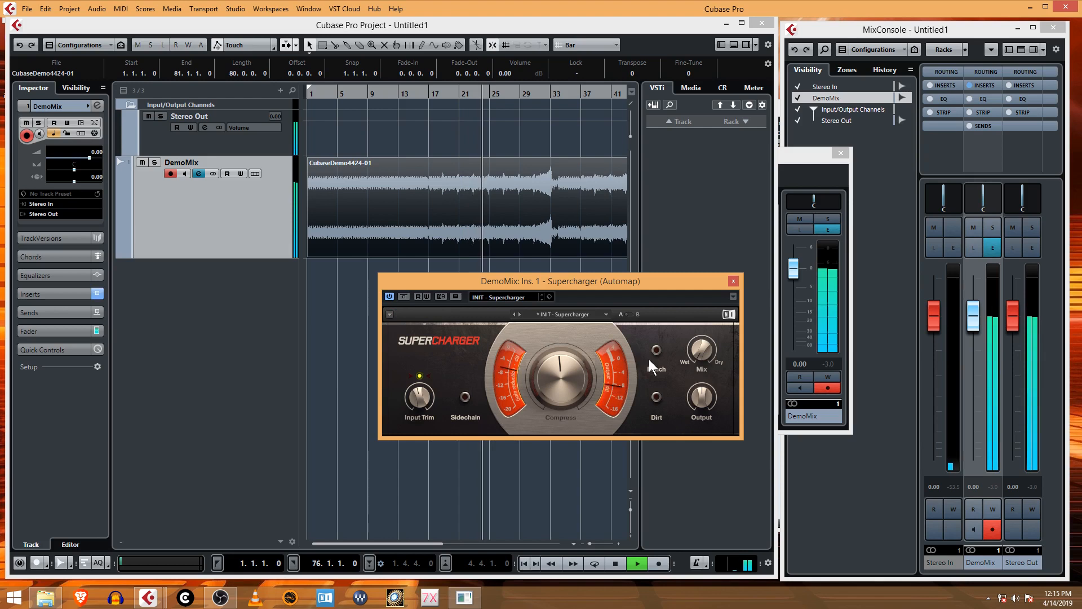
Step: Stop playback, examine Supercharger's list of factory presets without loading one, and close the plug-in window
key("space")
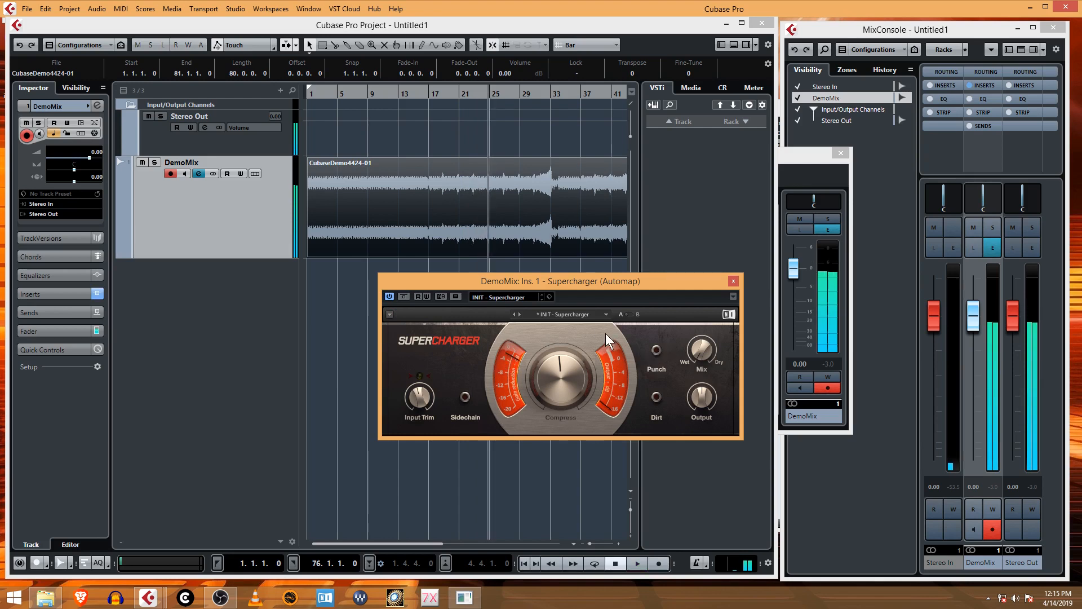
left_click(587, 313)
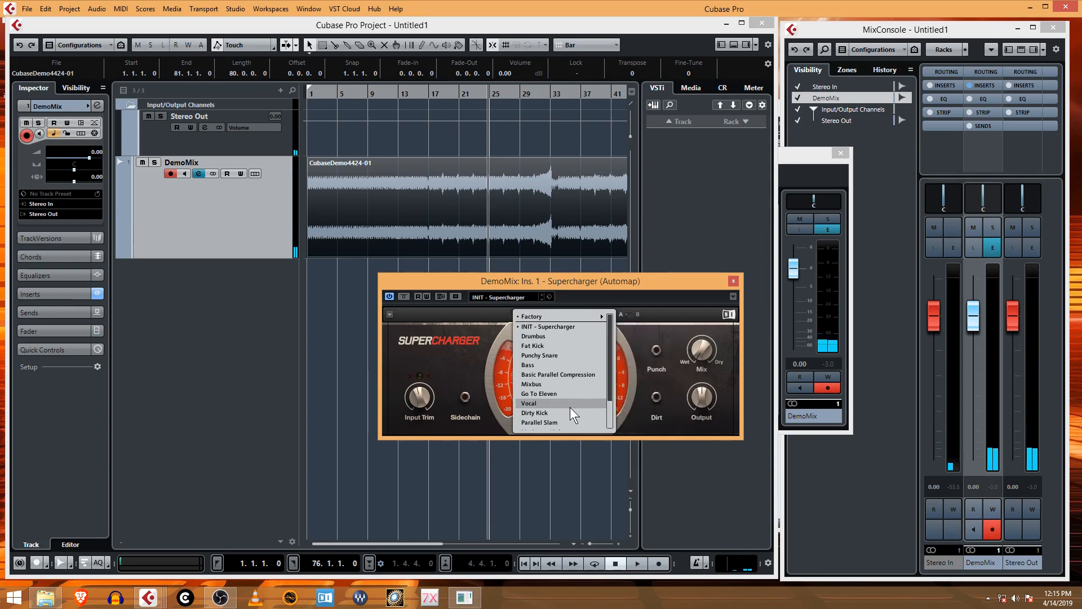
left_click(609, 413)
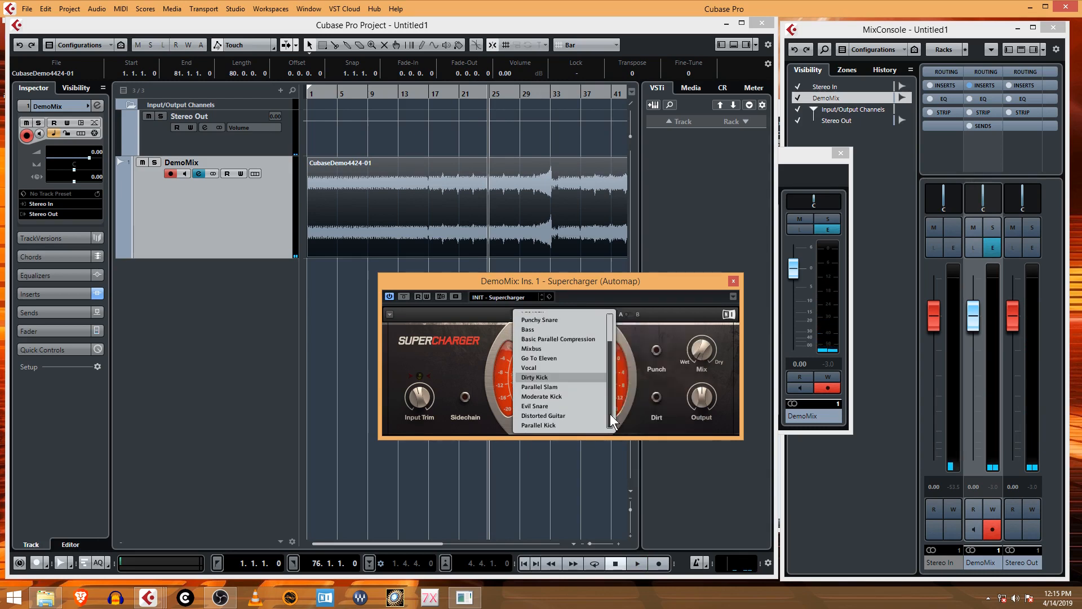
left_click_drag(610, 414, 615, 363)
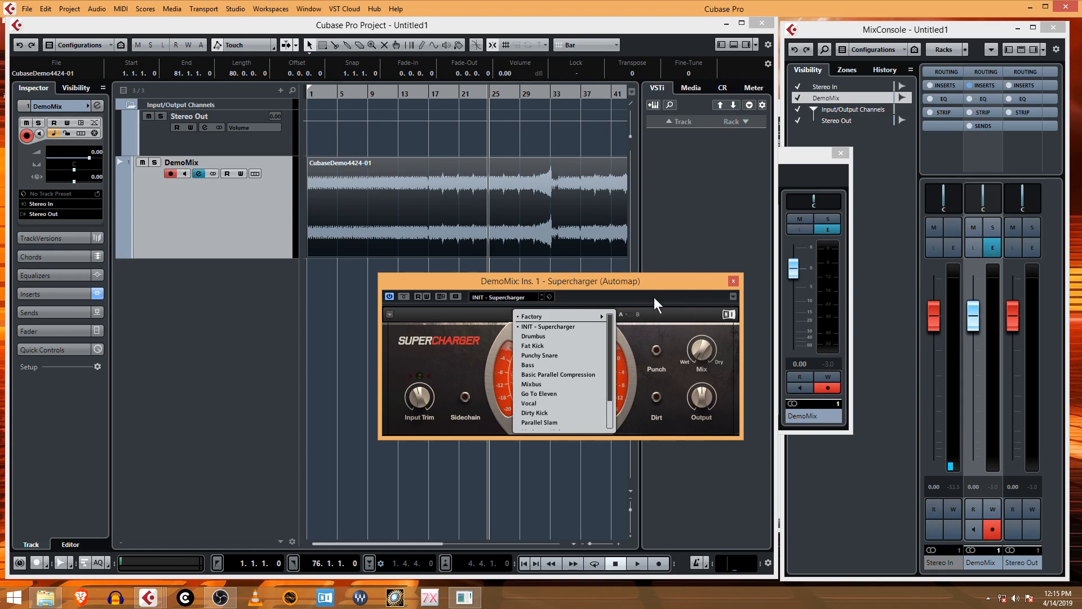
key("Escape")
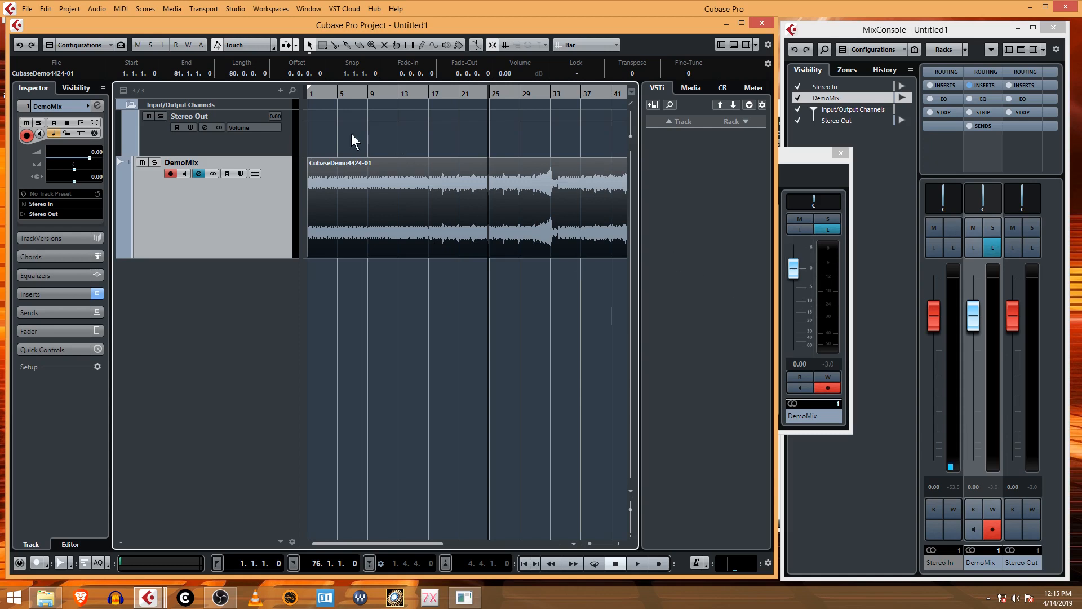
Step: Replace Supercharger with the Expander dynamics effect in DemoMix's first insert slot
left_click(198, 174)
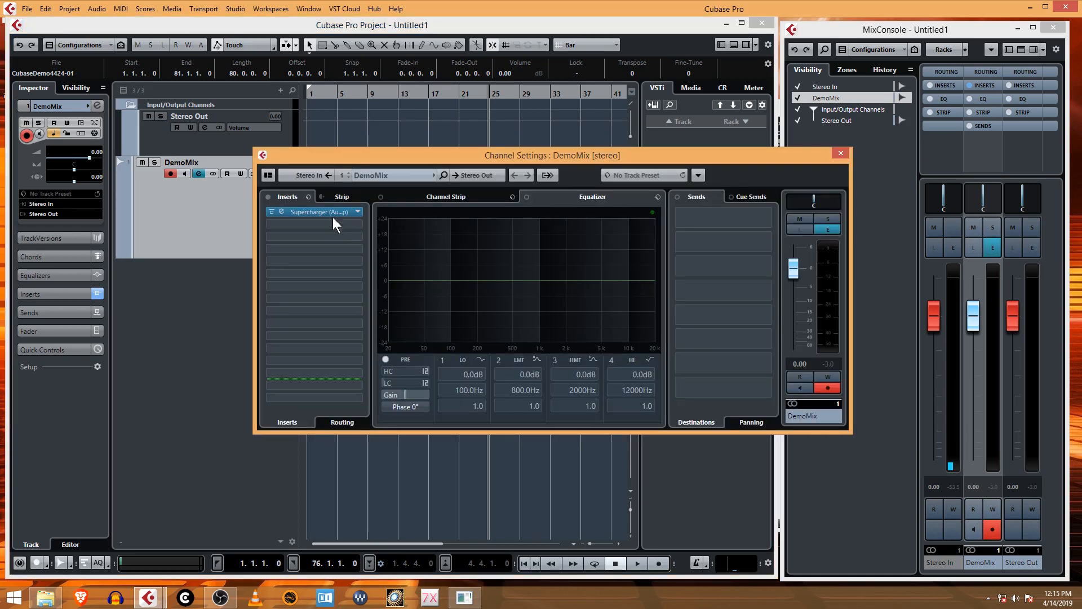
left_click(358, 211)
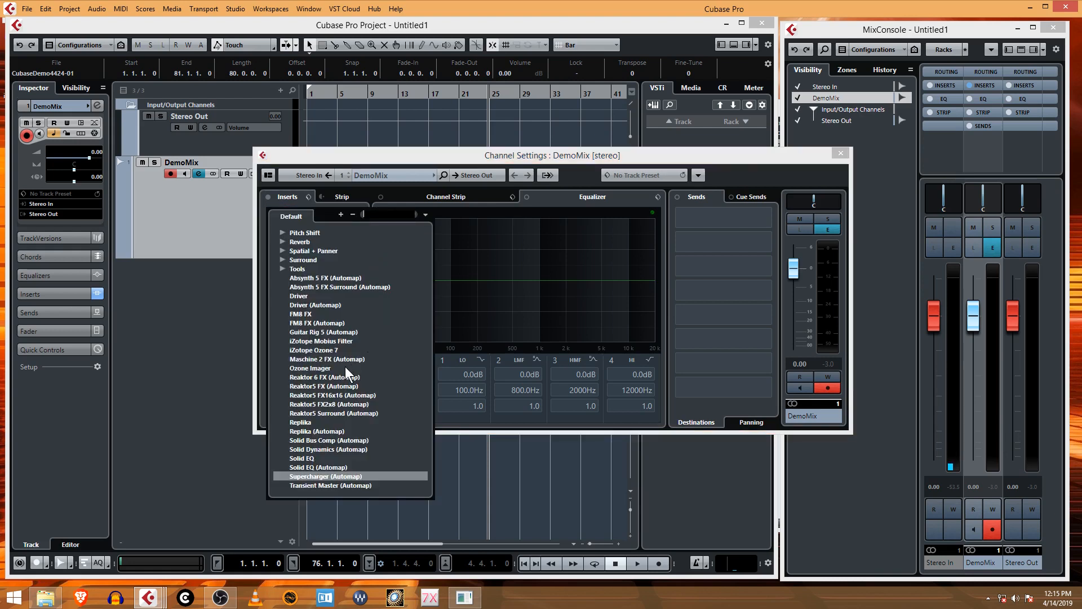
scroll(336, 375, "up", 4)
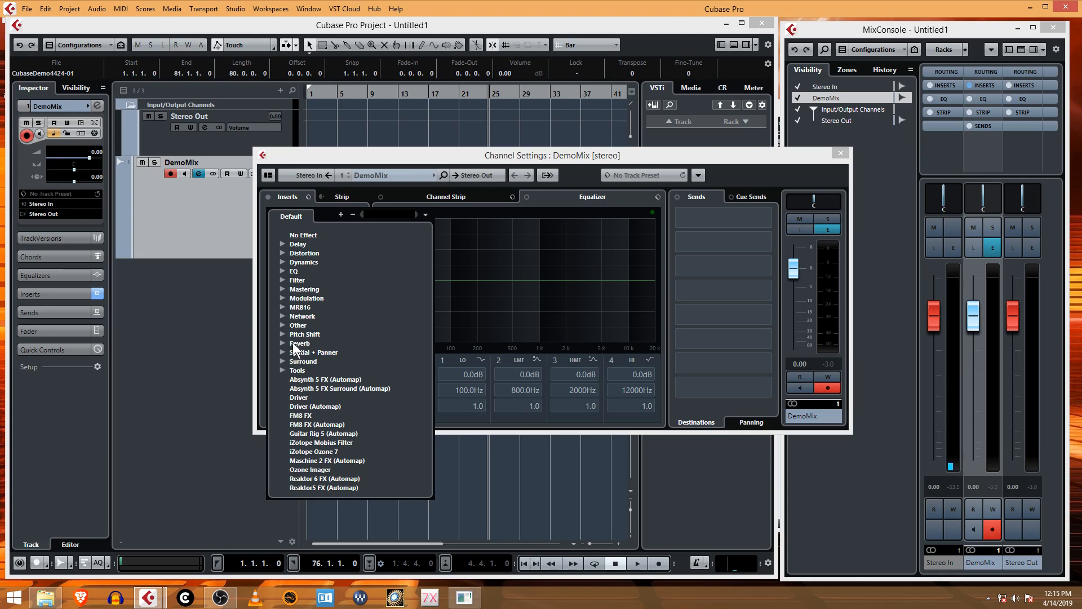
left_click(285, 325)
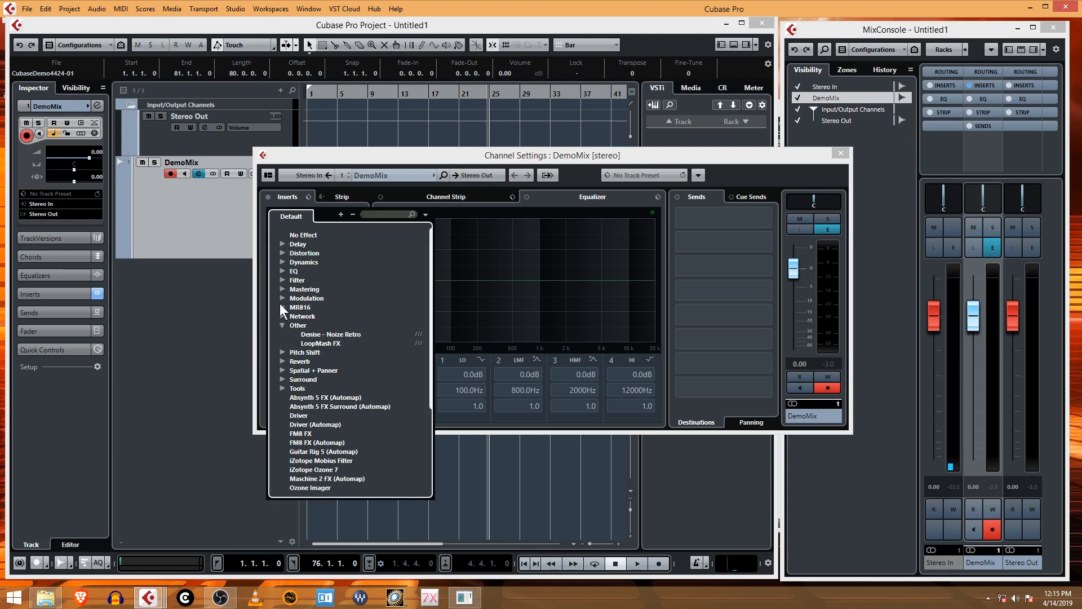
left_click(284, 263)
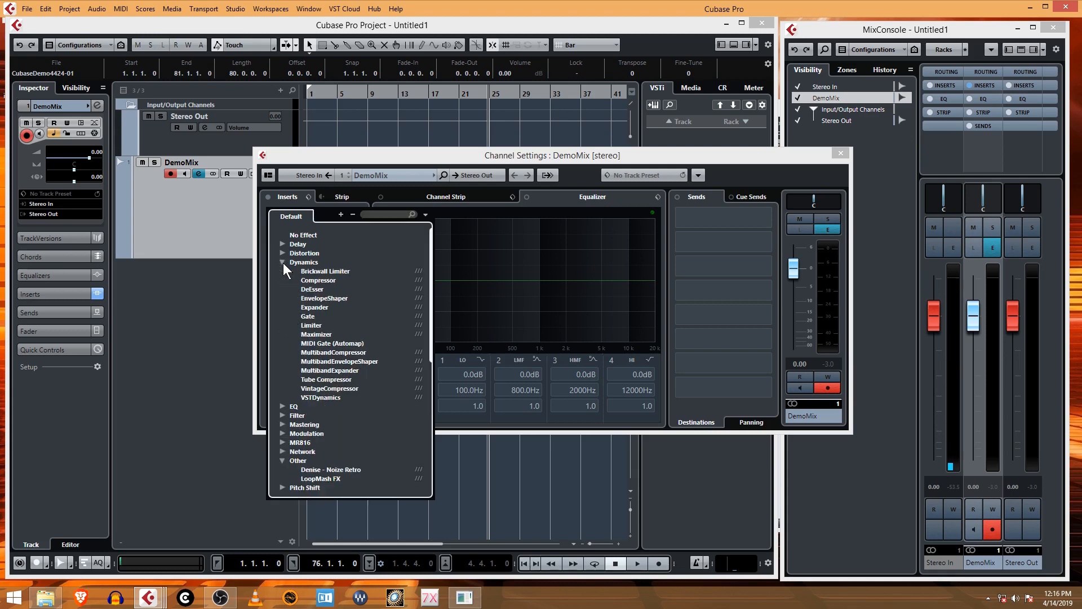
left_click(318, 309)
left_click(516, 327)
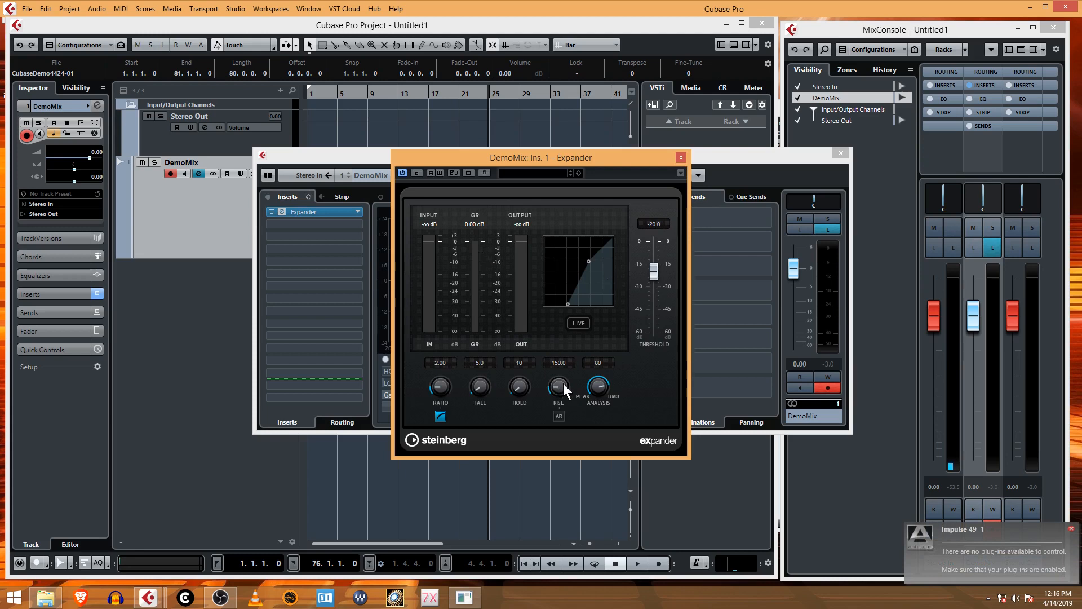
Step: Start playback, set the Expander's threshold to about -35.3 dB and ratio to about 1.39, and close its window
key("space")
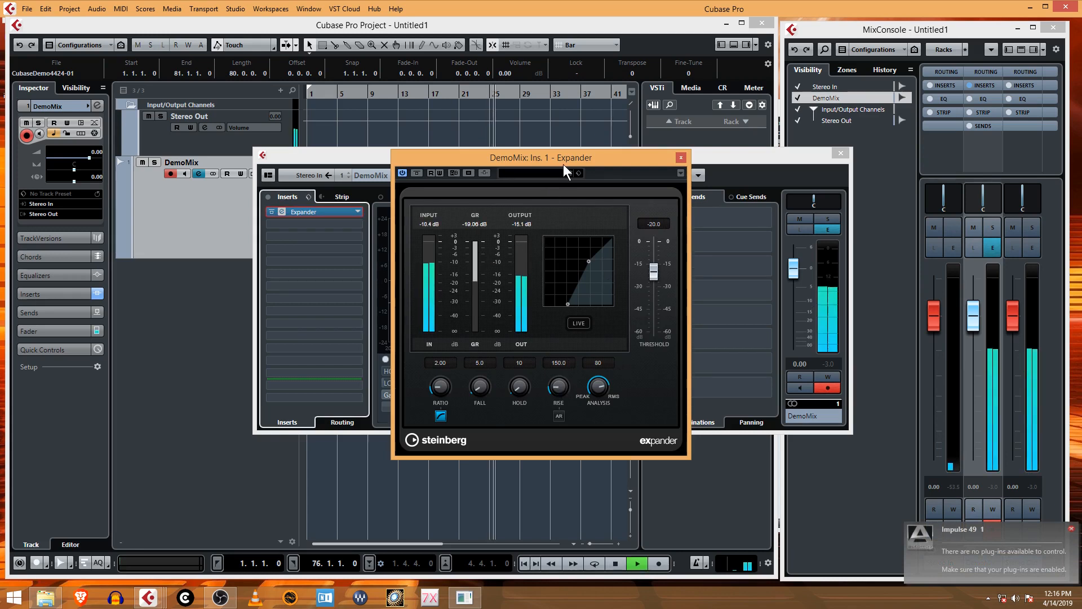
mouse_move(653, 268)
left_mouse_down()
mouse_move(655, 253)
mouse_move(653, 284)
left_mouse_up()
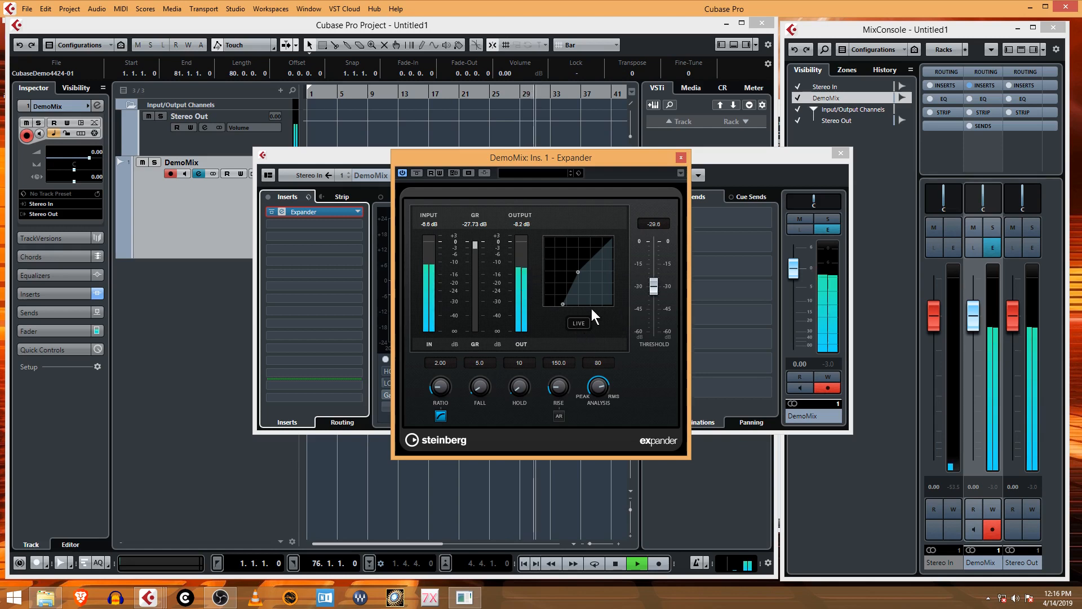
left_click_drag(563, 303, 571, 276)
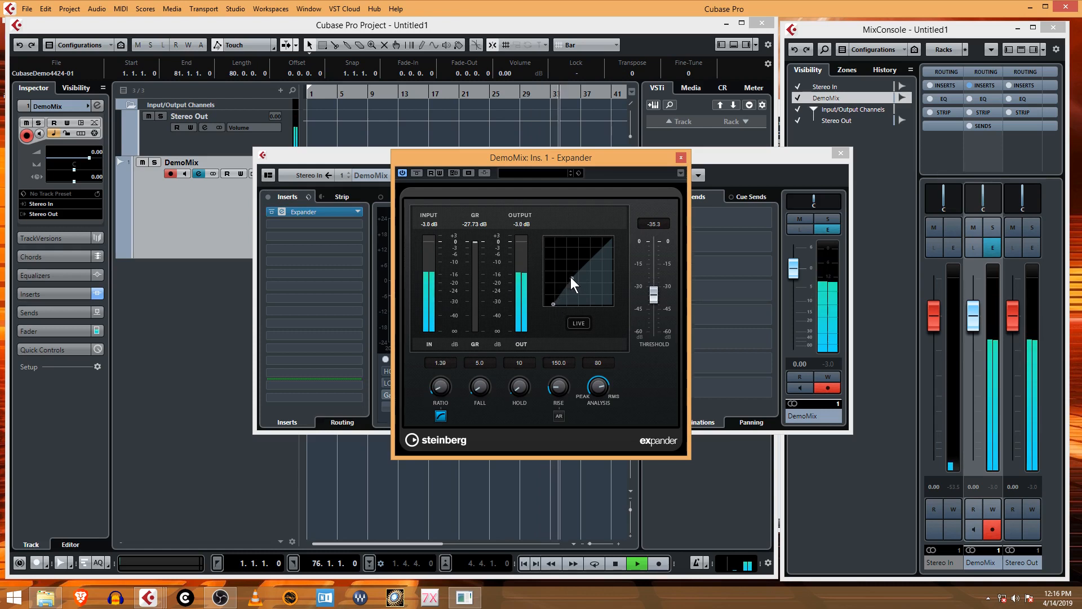
left_click(681, 158)
Step: Load the Maximizer dynamics effect in DemoMix's second insert slot
left_click(357, 212)
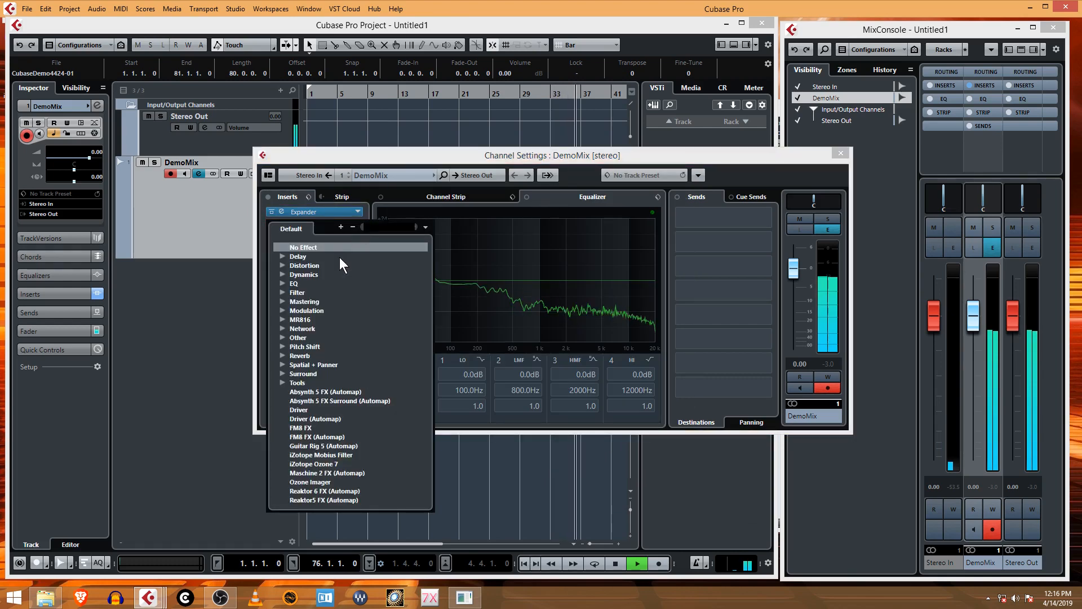
left_click(340, 227)
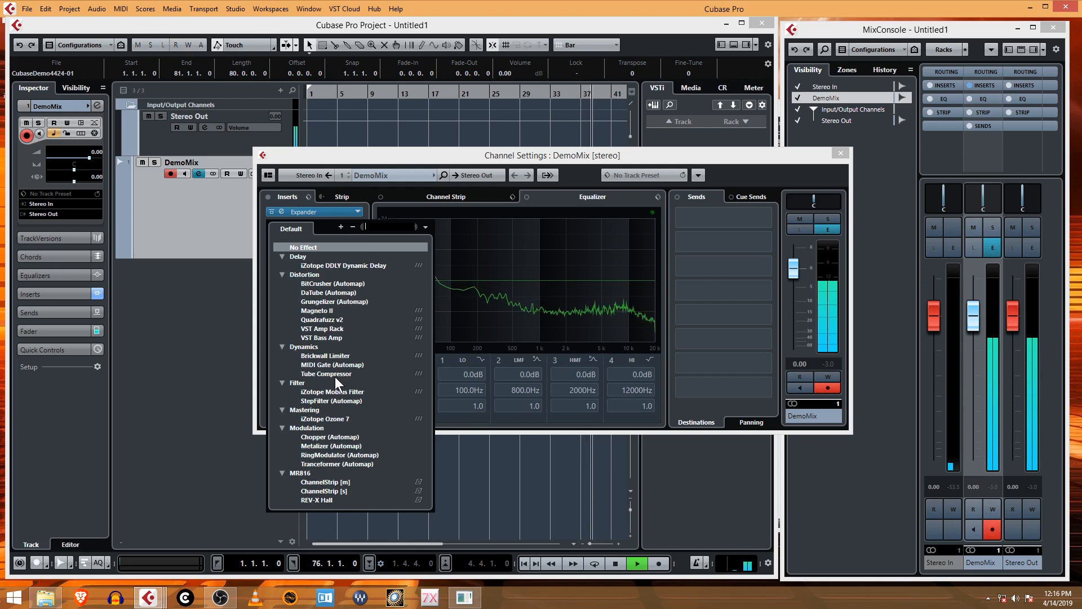
key("BackSpace")
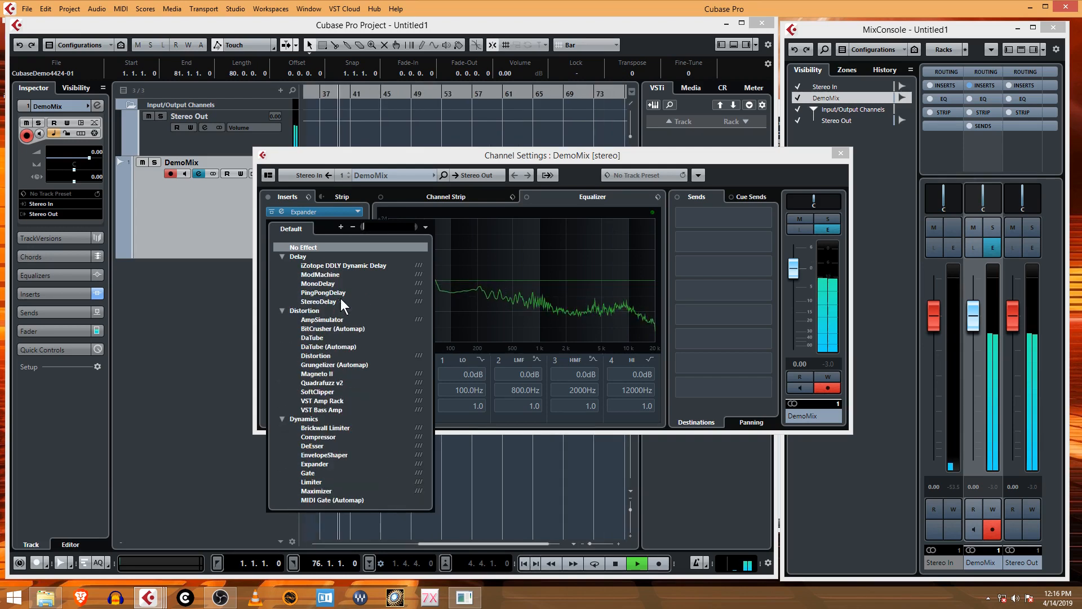
left_click(384, 224)
left_click(279, 259)
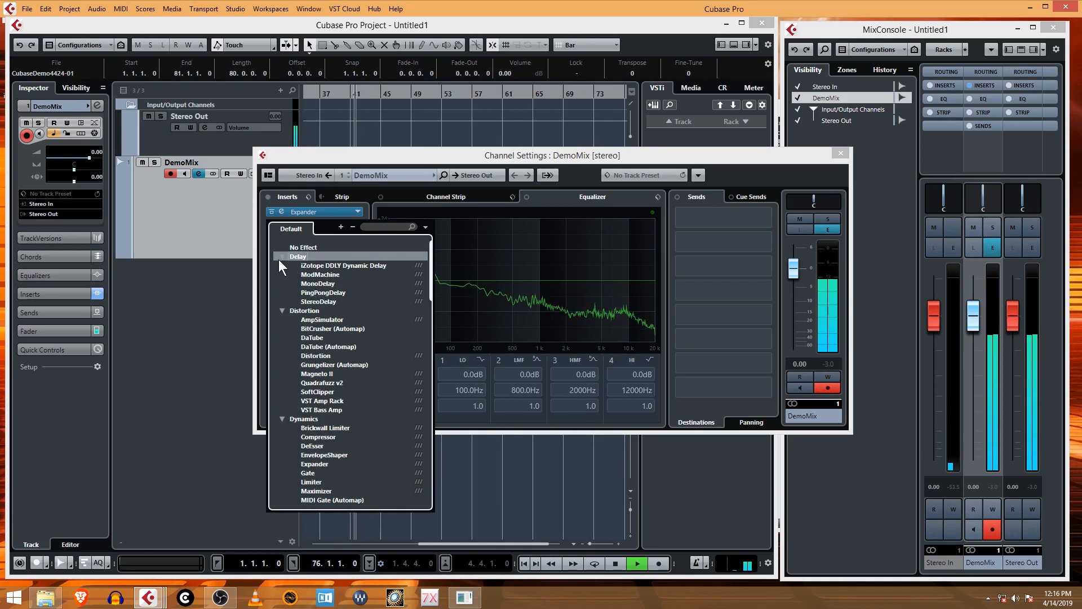
left_click(281, 257)
left_click(282, 266)
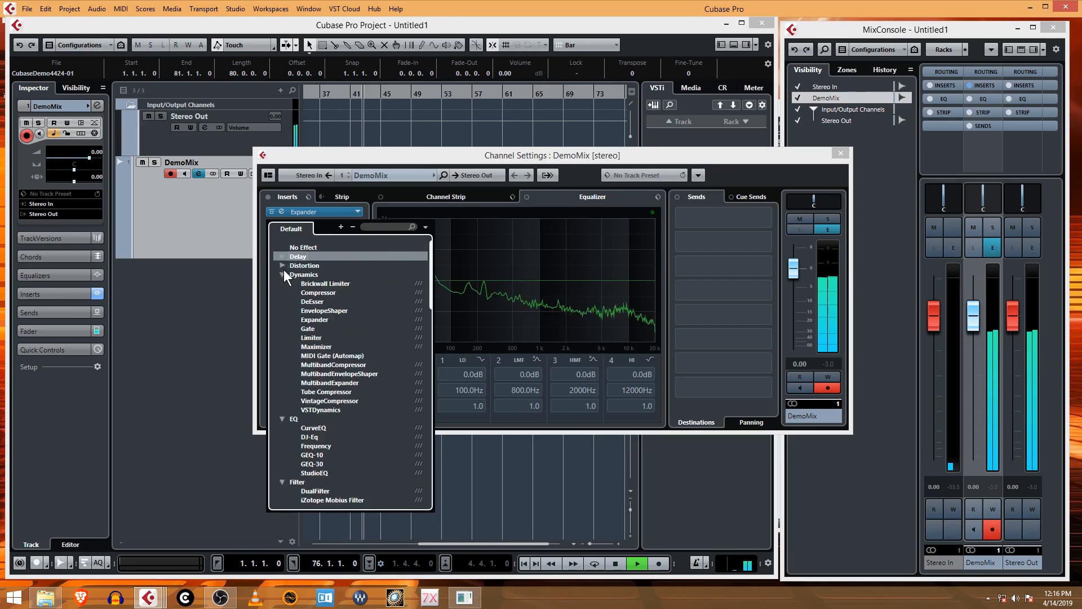
left_click(323, 346)
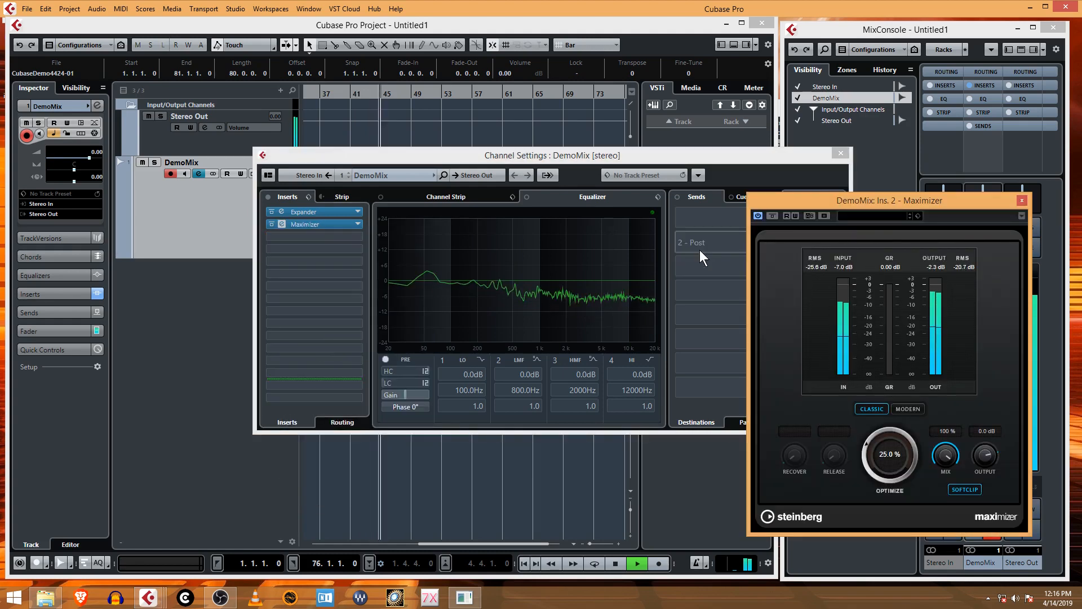
Step: Raise the Maximizer's Optimize amount, close its window and stop playback
left_click_drag(875, 202, 741, 201)
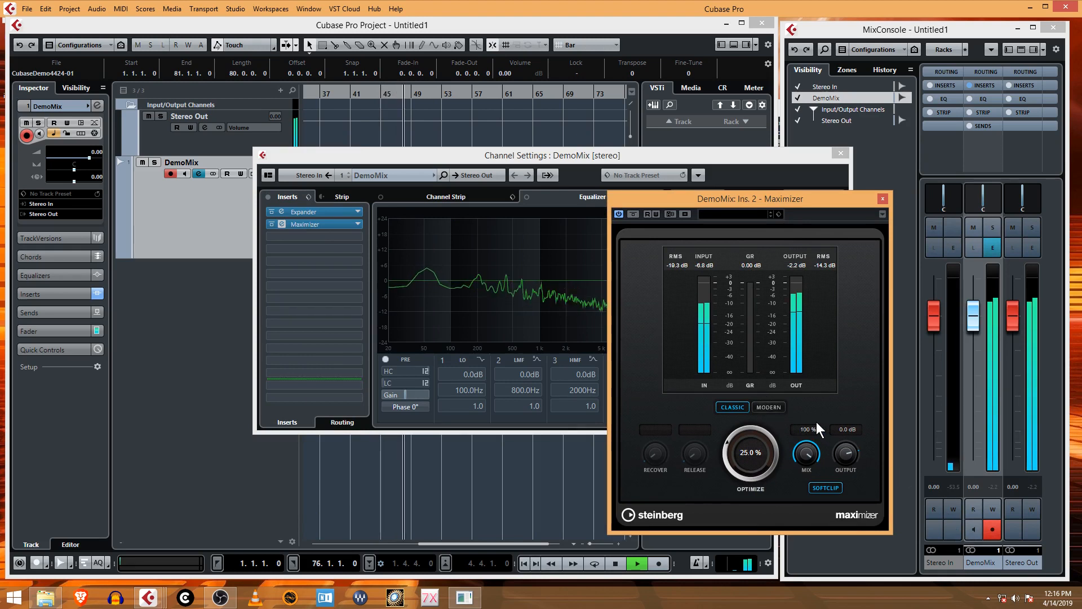
left_click_drag(743, 466, 748, 336)
left_click(882, 198)
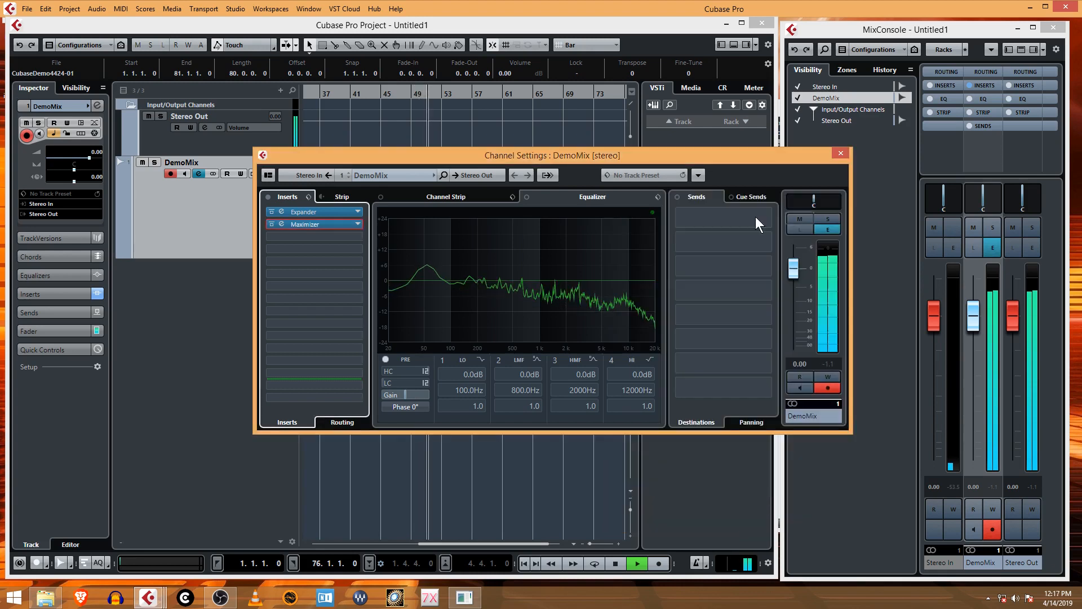
key("space")
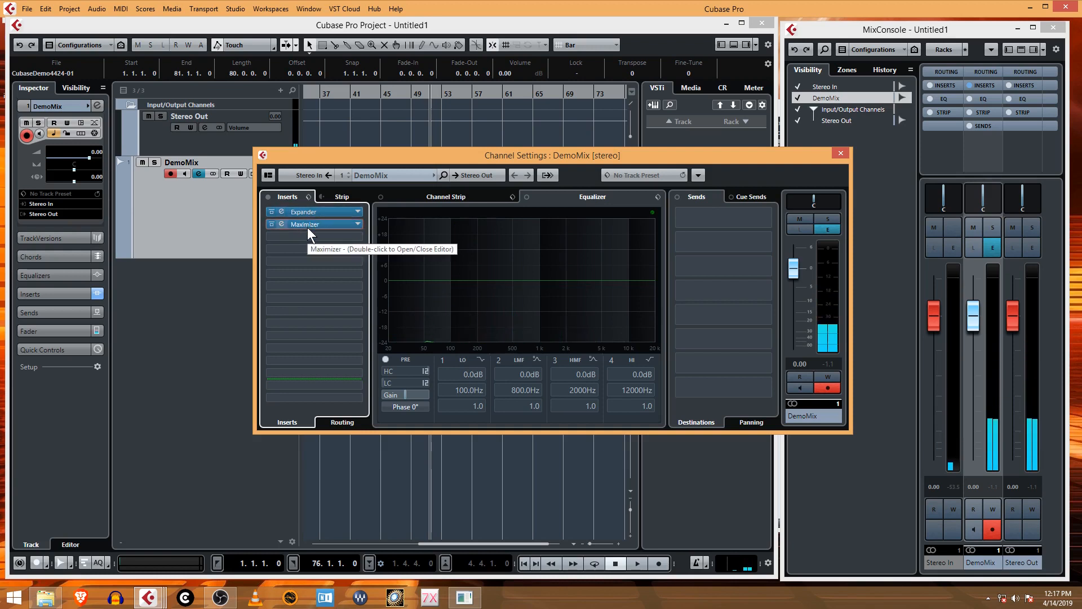
Step: Load the VSTDynamics dynamics effect in DemoMix's third insert slot and close its editor window
left_click(360, 236)
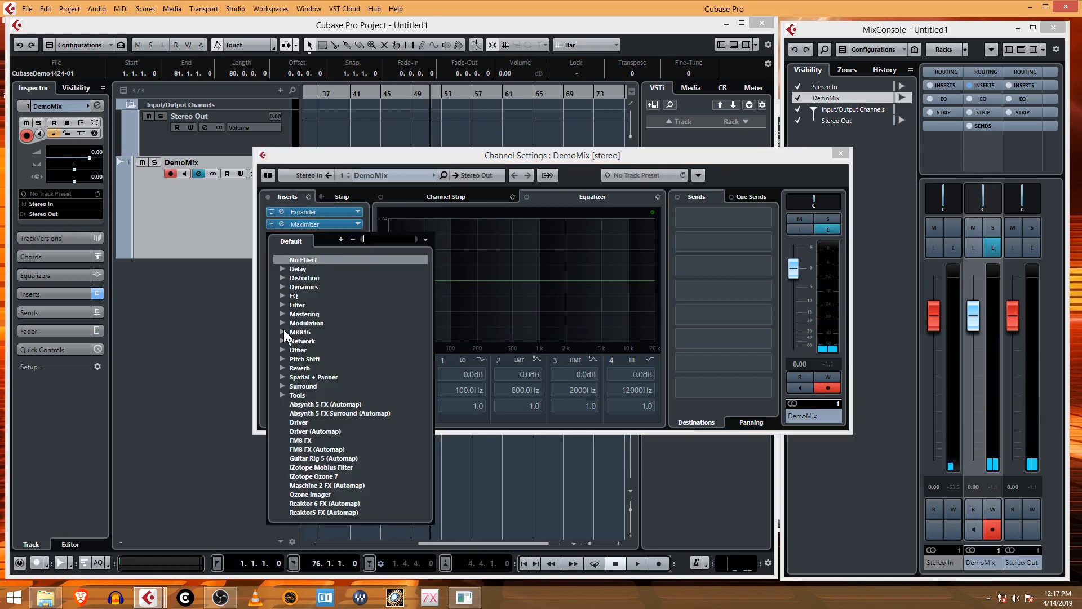
left_click(281, 313)
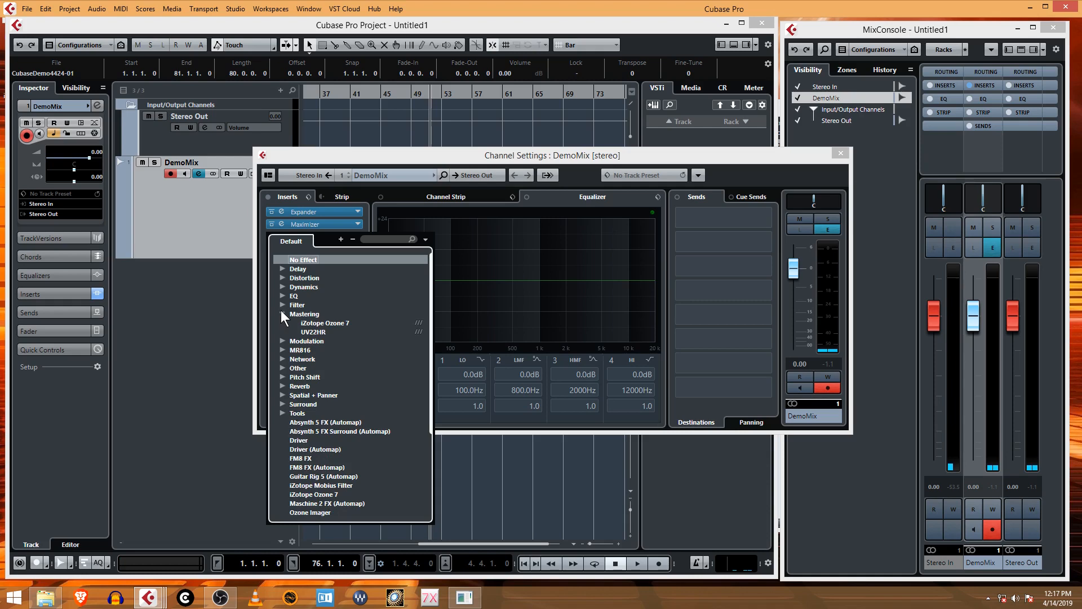
left_click(281, 313)
left_click(281, 287)
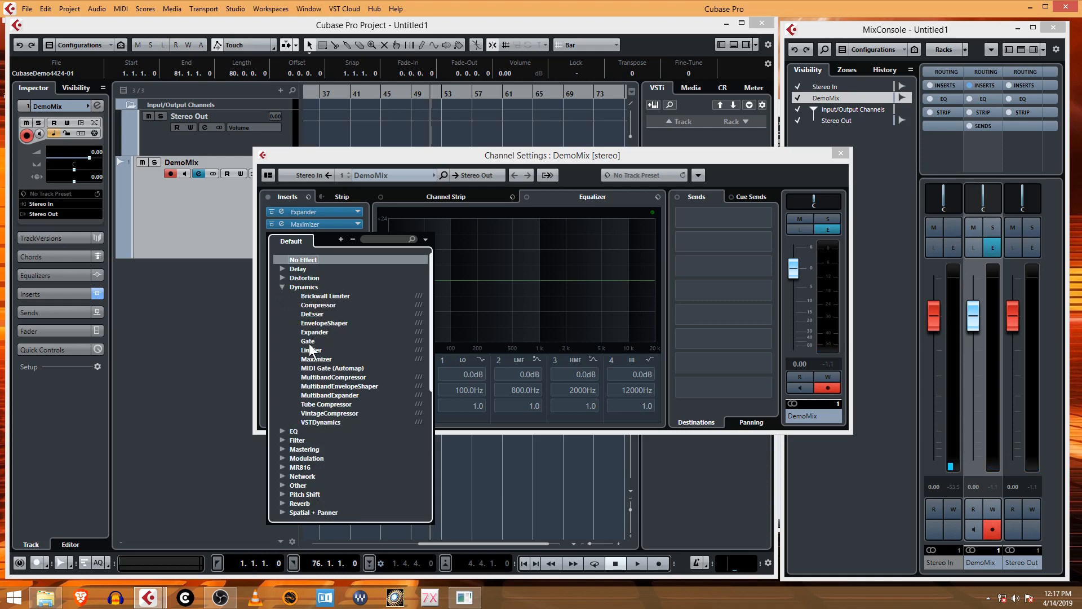
left_click(337, 423)
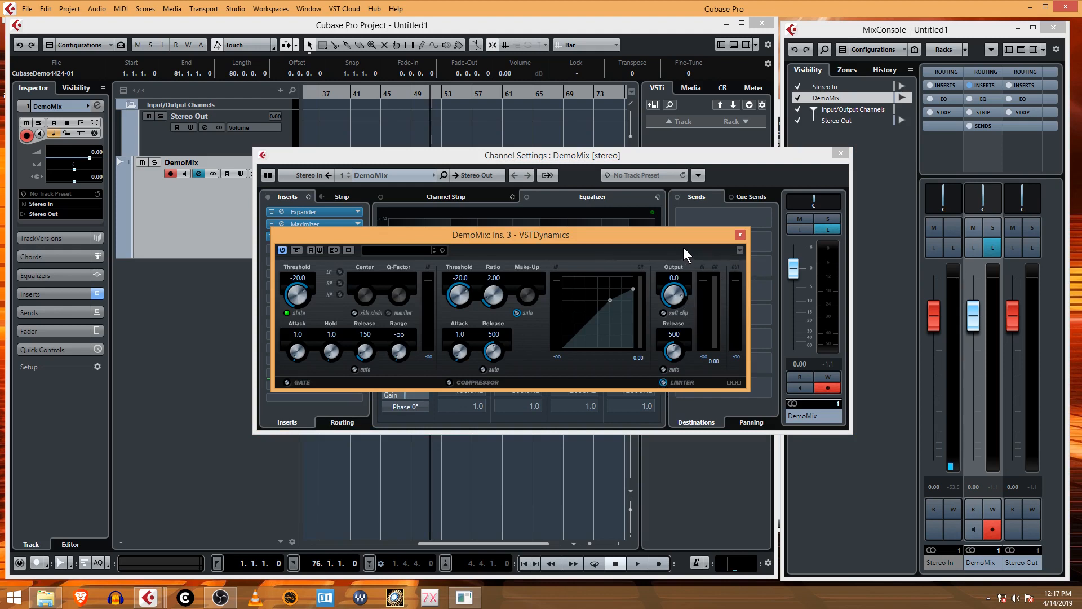
left_click(741, 234)
left_click(358, 236)
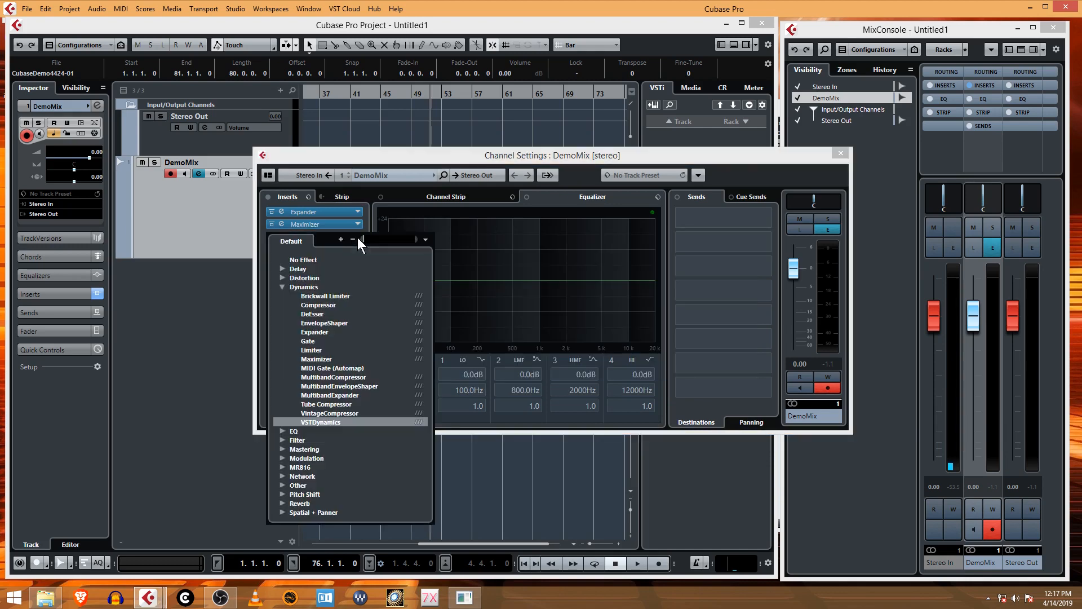
key("Escape")
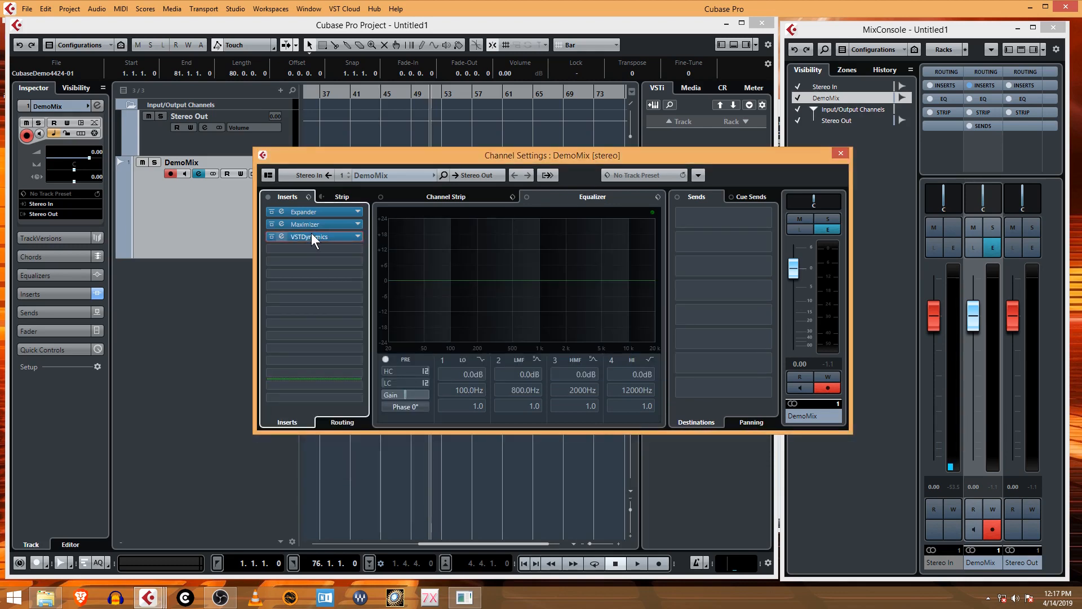
Step: Enable the VSTDynamics compressor with automatic release, set its threshold to about -36.9 dB, and close the editor
left_click(311, 232)
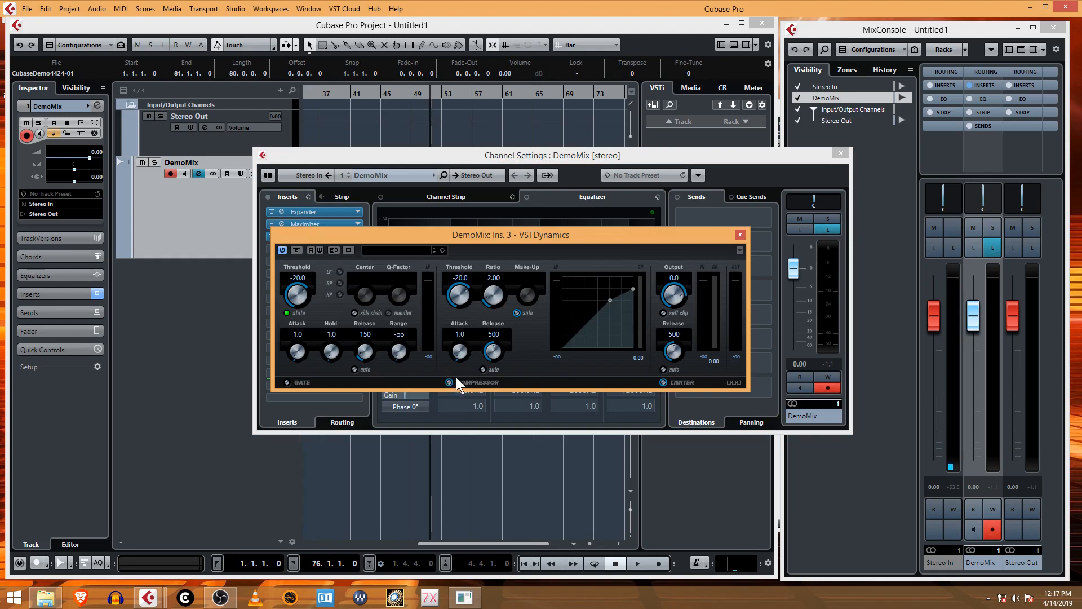
left_click(484, 370)
mouse_move(610, 299)
left_mouse_down()
mouse_move(593, 324)
mouse_move(610, 306)
mouse_move(604, 319)
left_mouse_up()
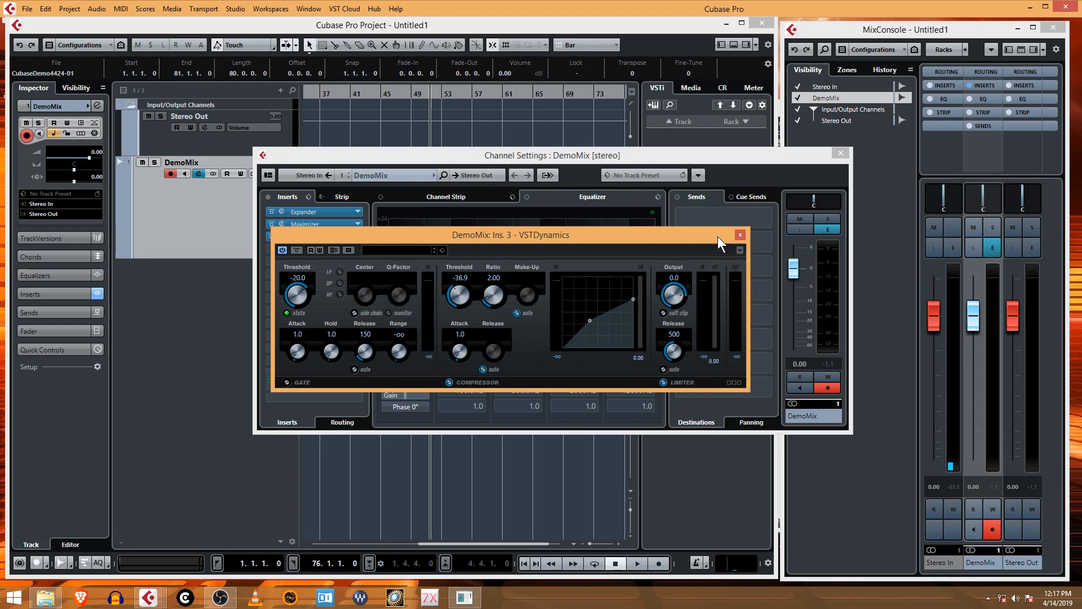
left_click(740, 234)
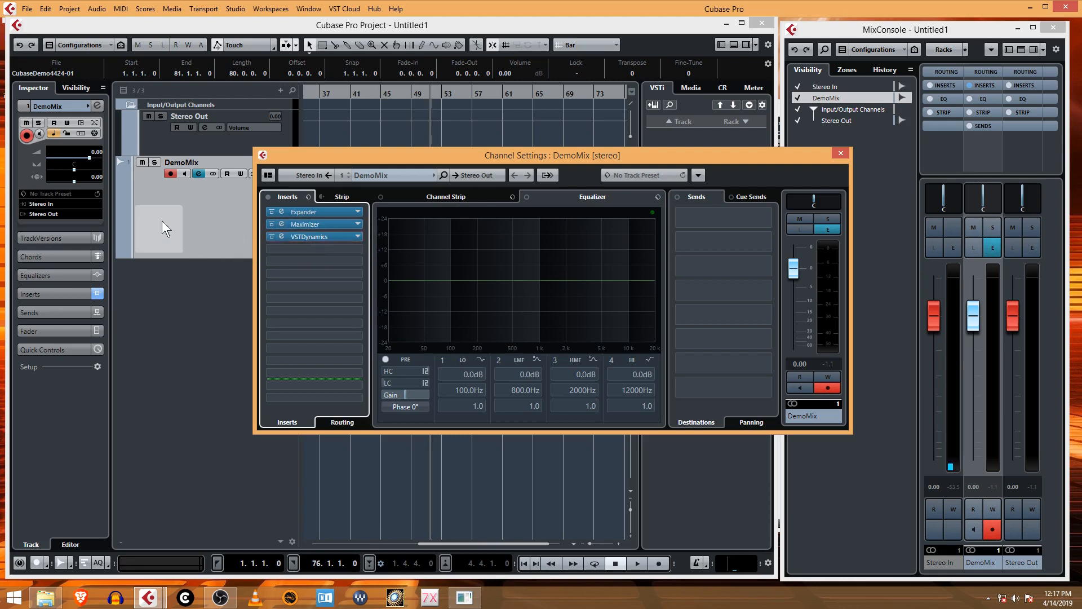
Step: Bypass DemoMix's VSTDynamics, Maximizer and Expander inserts and start playback from the beginning of the project
left_click_drag(339, 159, 315, 200)
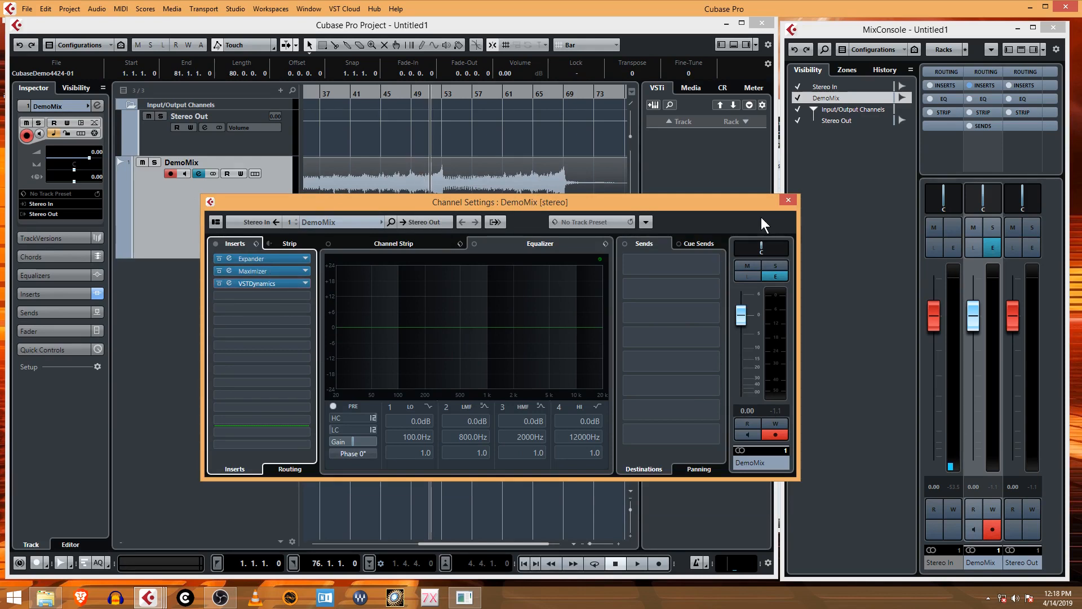
left_click_drag(754, 209, 703, 192)
left_click(168, 266)
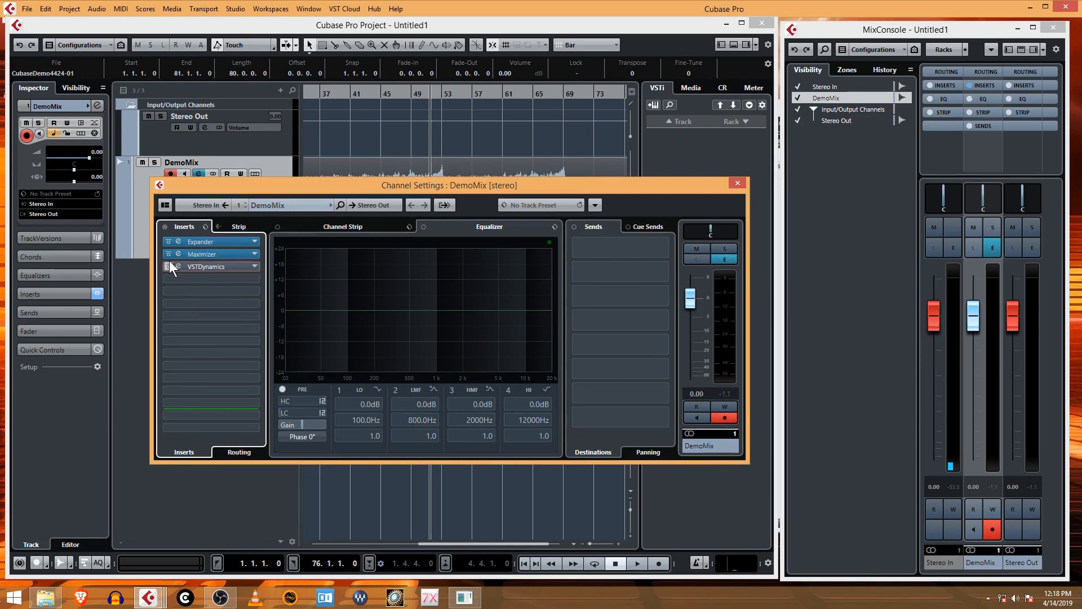
left_click(168, 254)
left_click(168, 241)
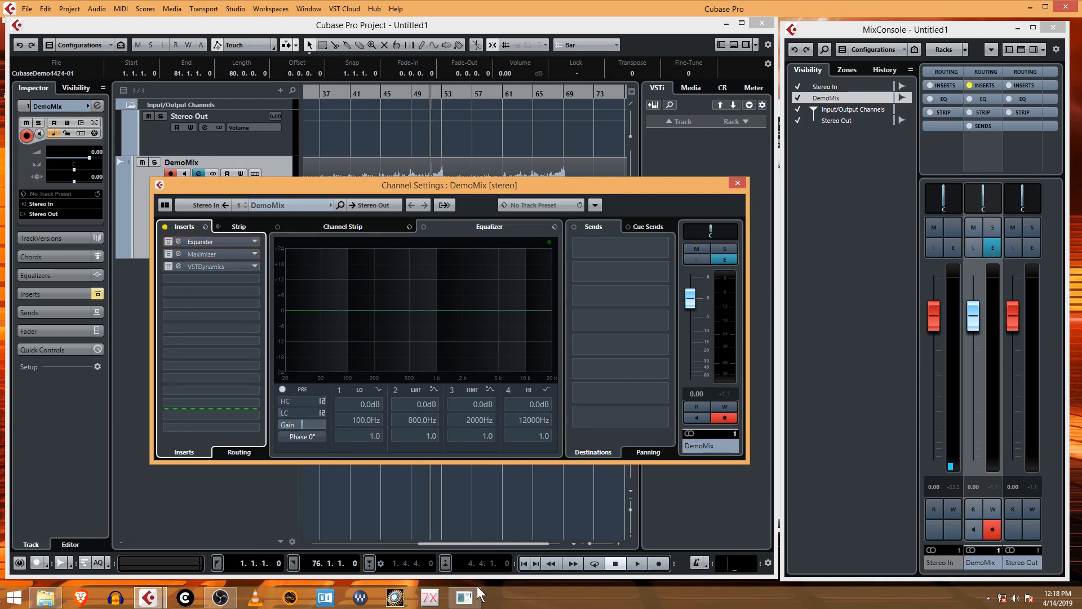
left_click(524, 563)
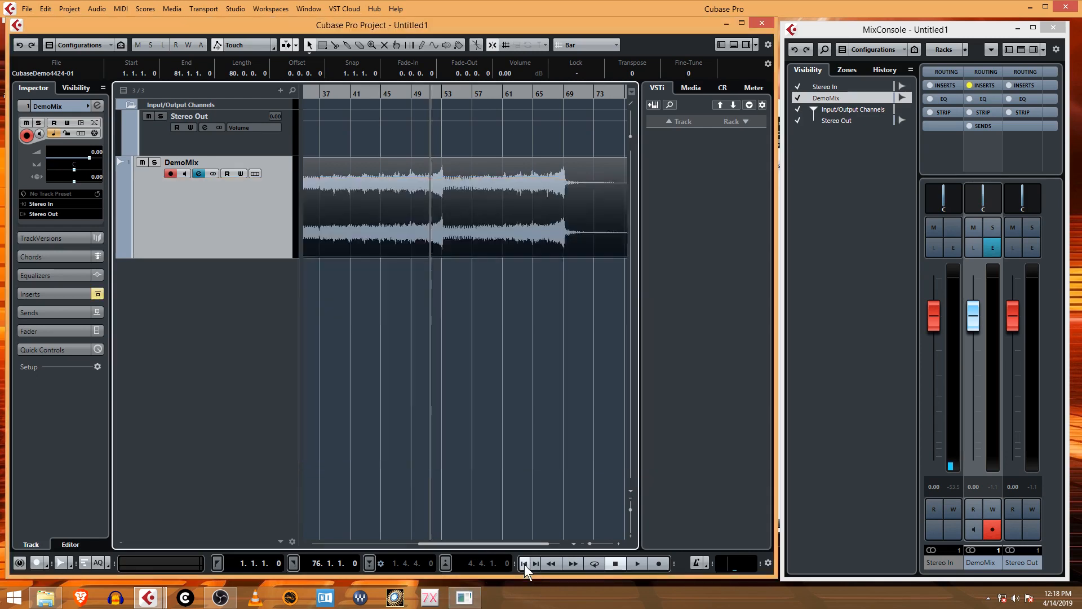
left_click(636, 563)
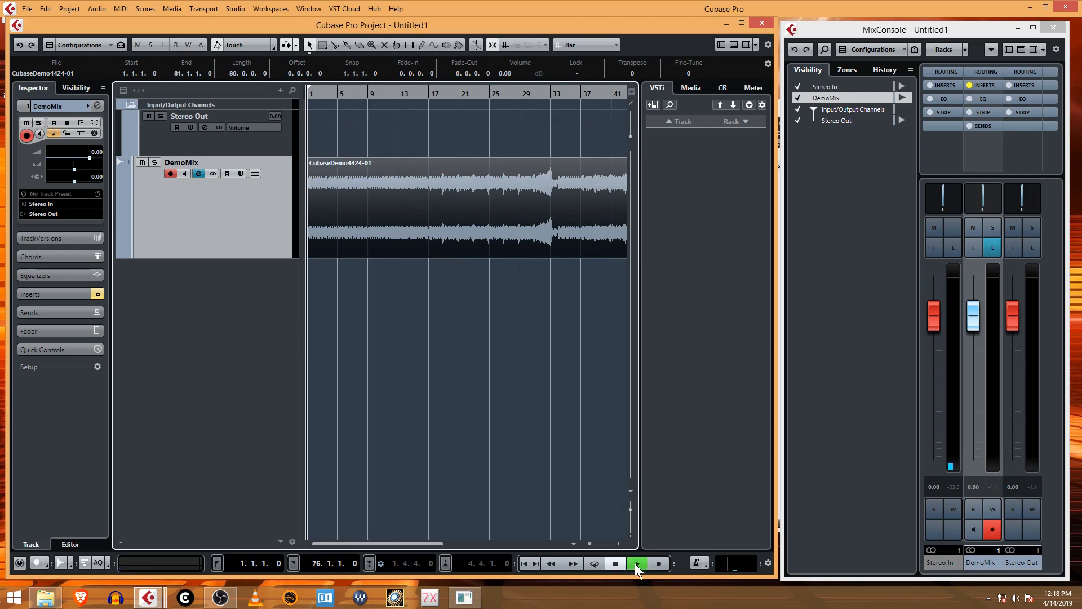
Step: Reopen DemoMix's channel settings, reactivate Expander, Maximizer and VSTDynamics one after another while listening, and stop playback
left_click(199, 173)
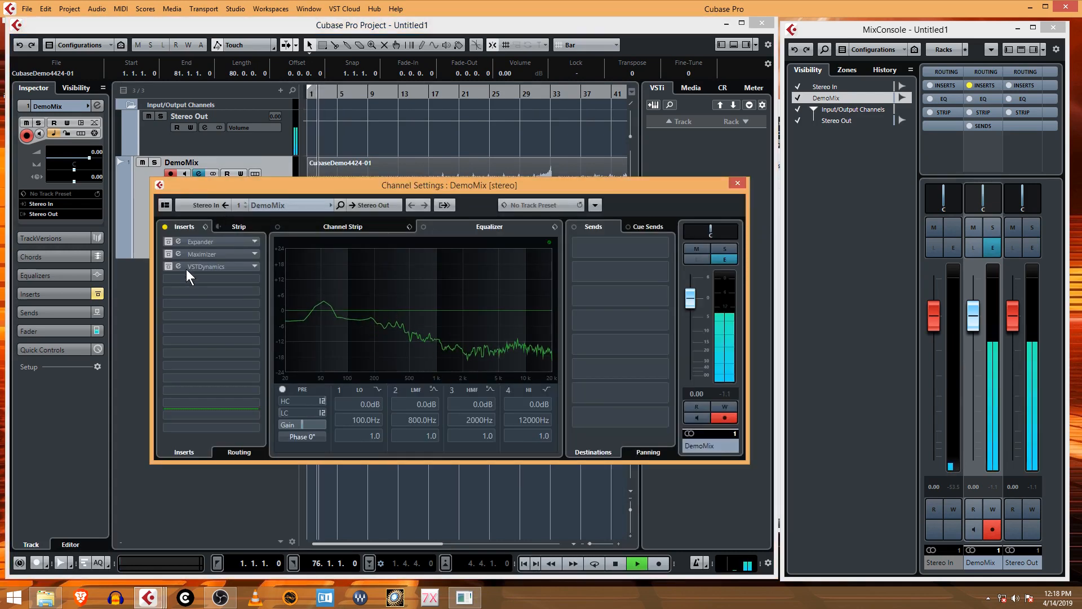
left_click(170, 242)
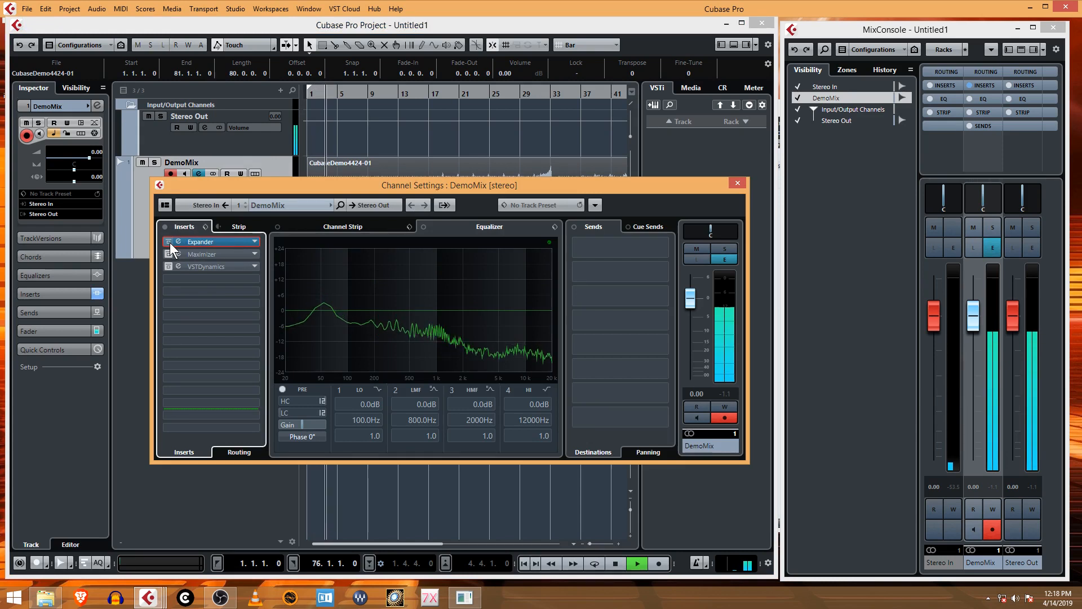
left_click(168, 252)
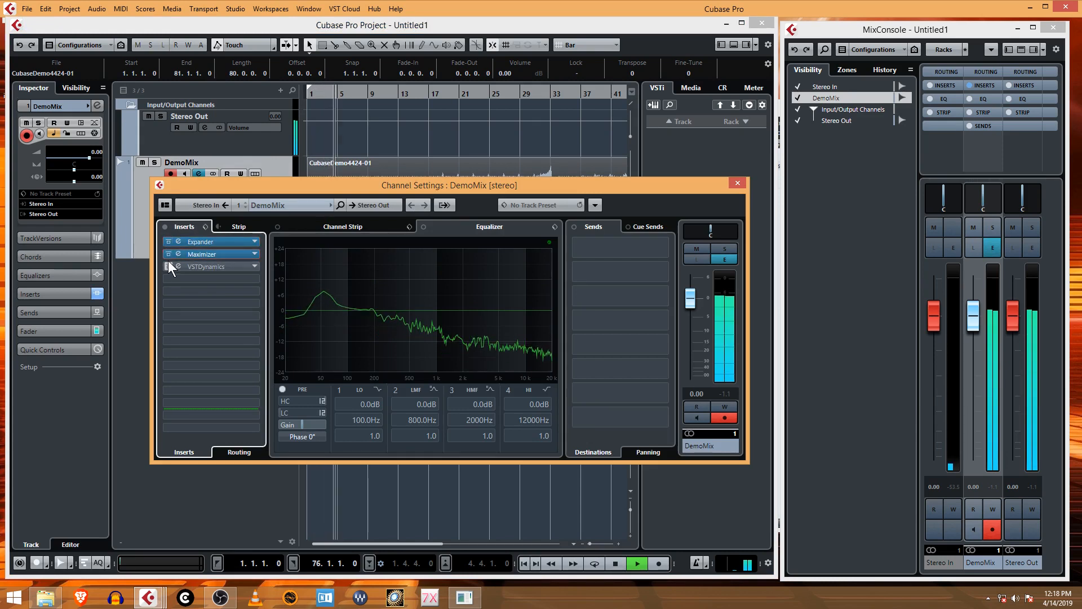
left_click(166, 266)
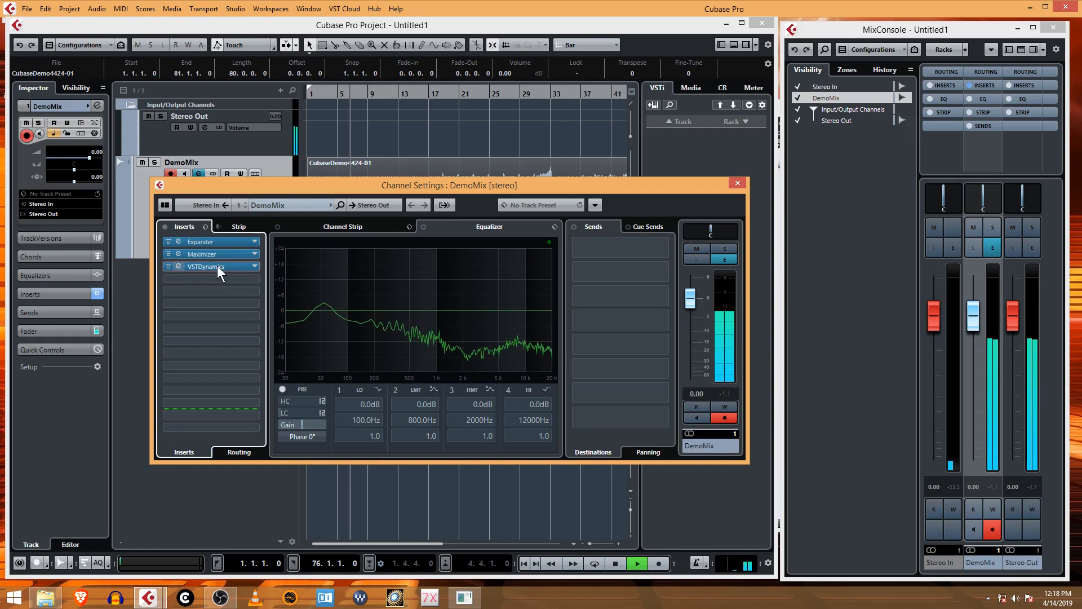
key("space")
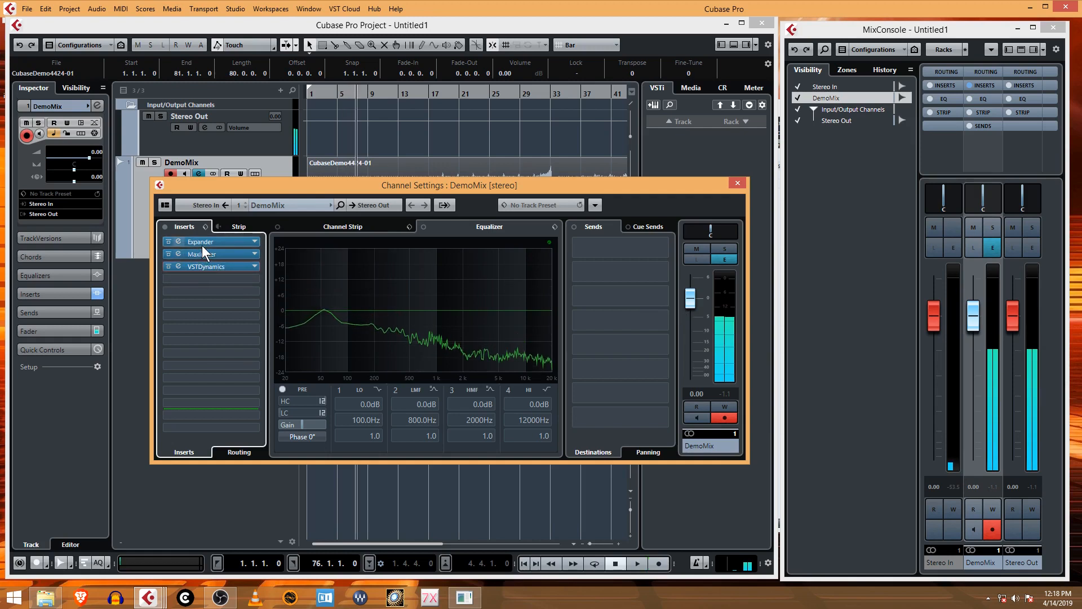
Step: Adjust the VSTDynamics compressor threshold to about -13.8 dB during playback, close its editor and stop playback
double_click(180, 266)
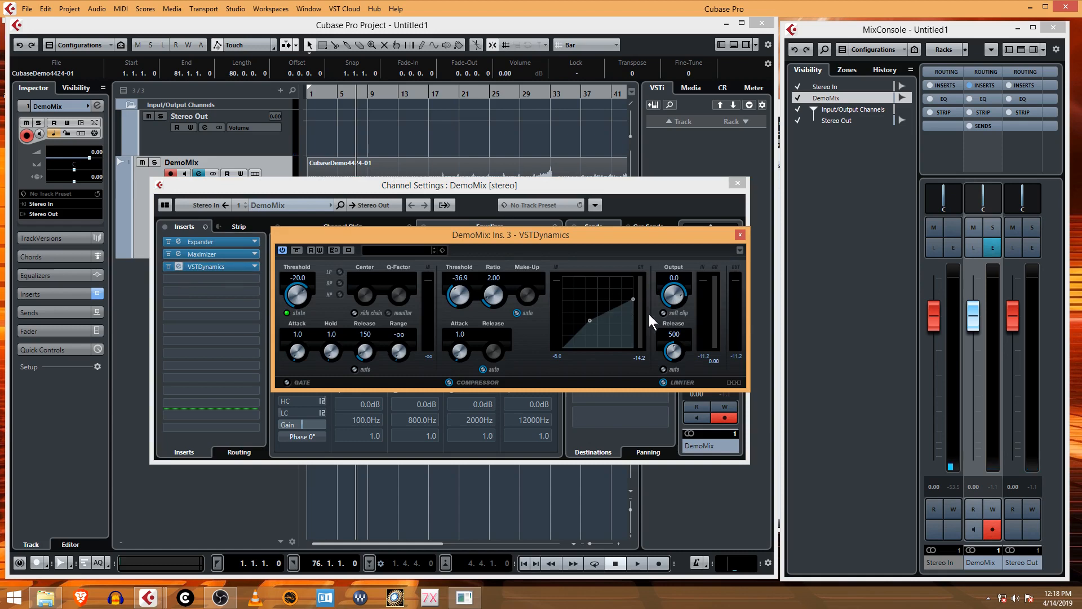
left_click_drag(587, 322, 577, 335)
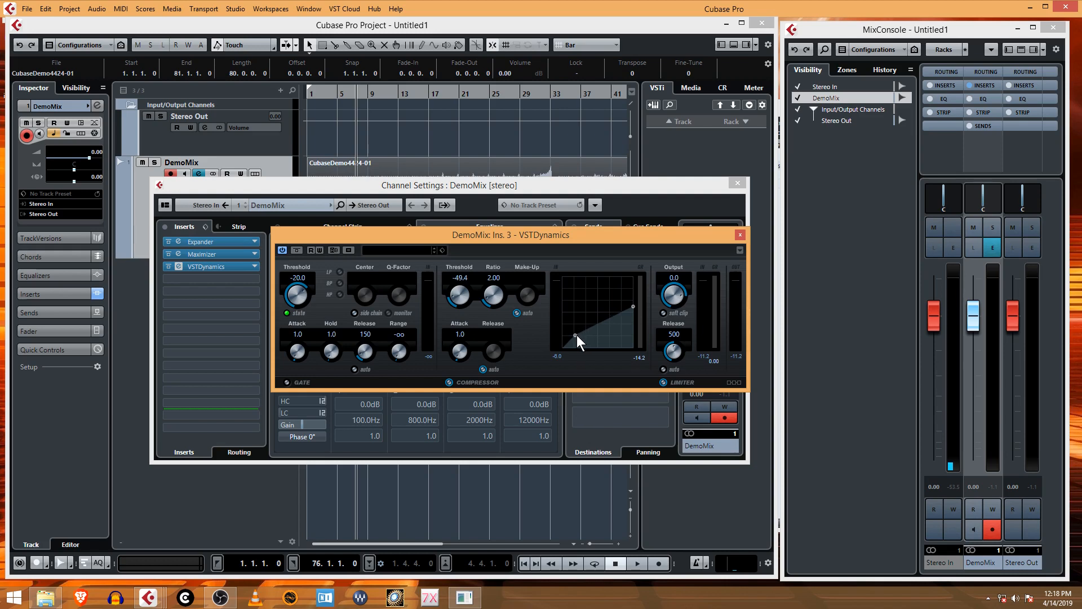
key("space")
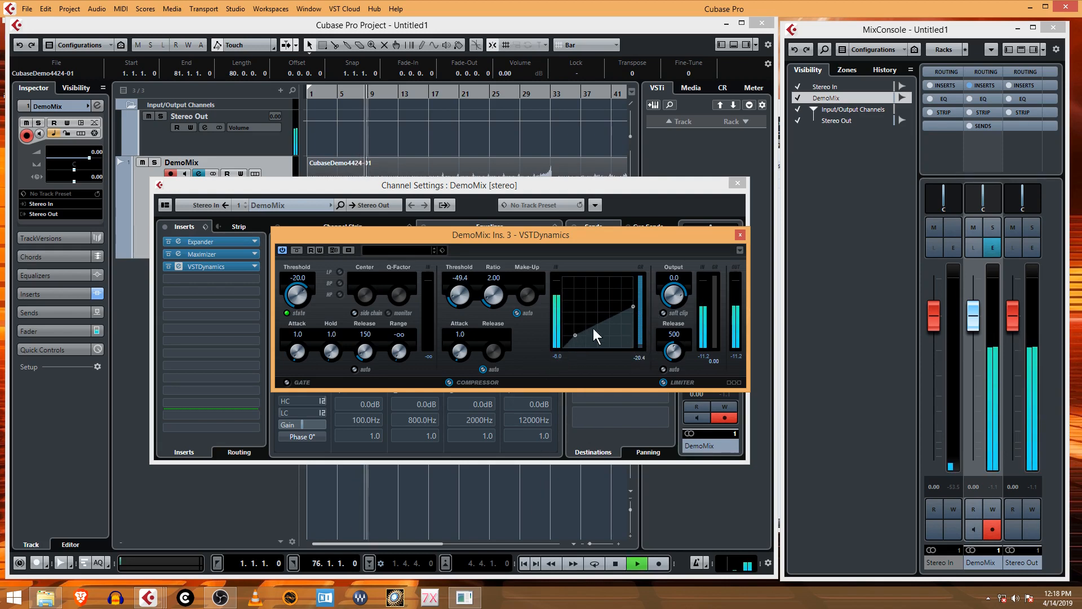
left_click_drag(574, 334, 621, 291)
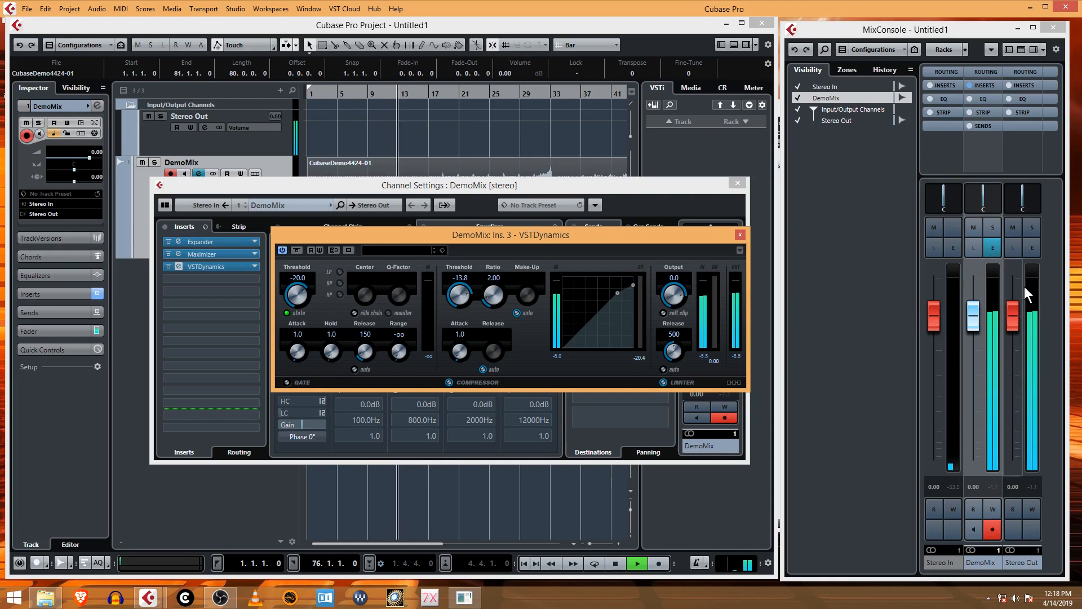
left_click(742, 236)
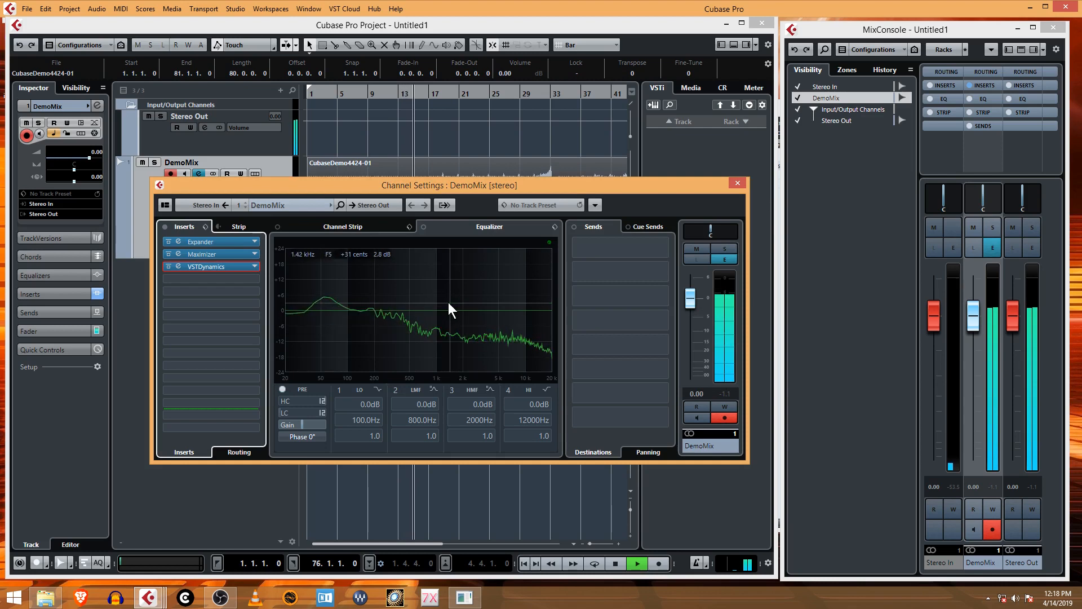
key("space")
Step: Boost DemoMix's EQ band 3 by about 4.8 dB at 1110 Hz with Q 0.0, and set band 4 to about -10.5 dB at 17032 Hz
left_click_drag(437, 309, 441, 297)
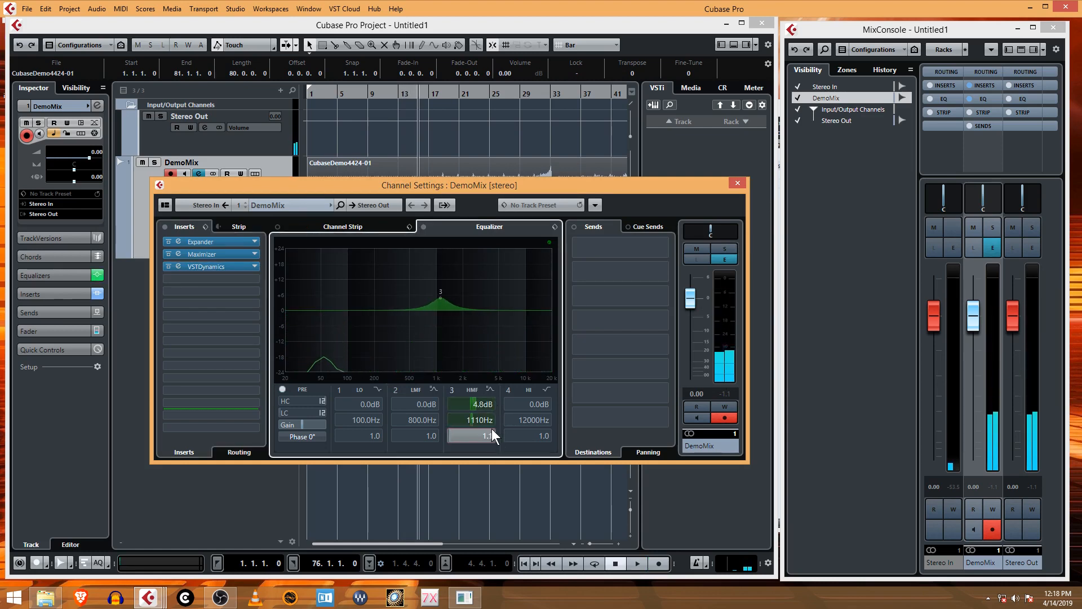
left_click_drag(491, 428, 475, 553)
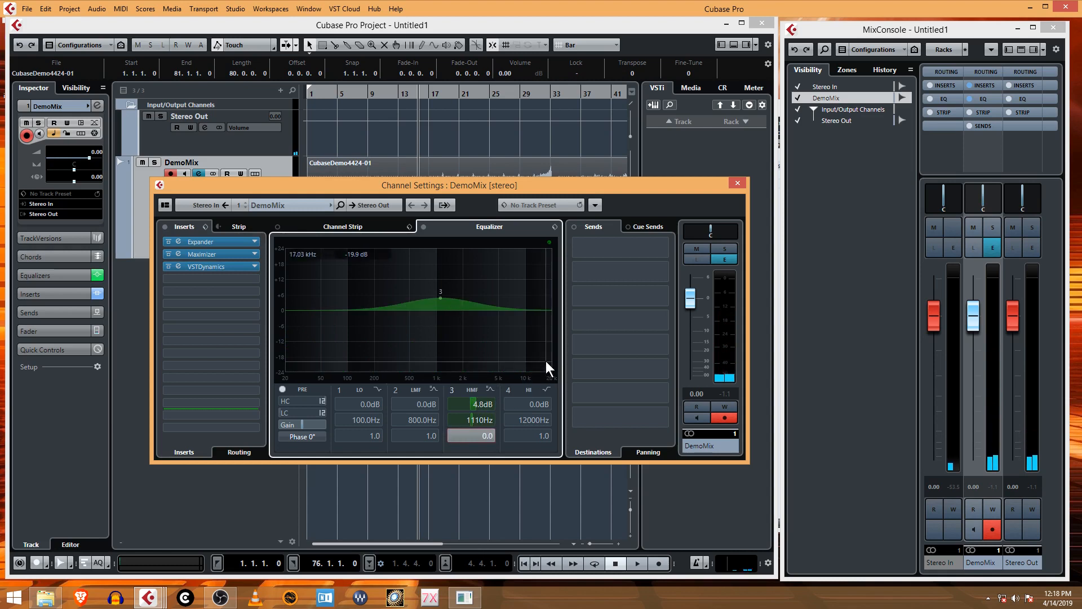
left_click_drag(545, 361, 546, 337)
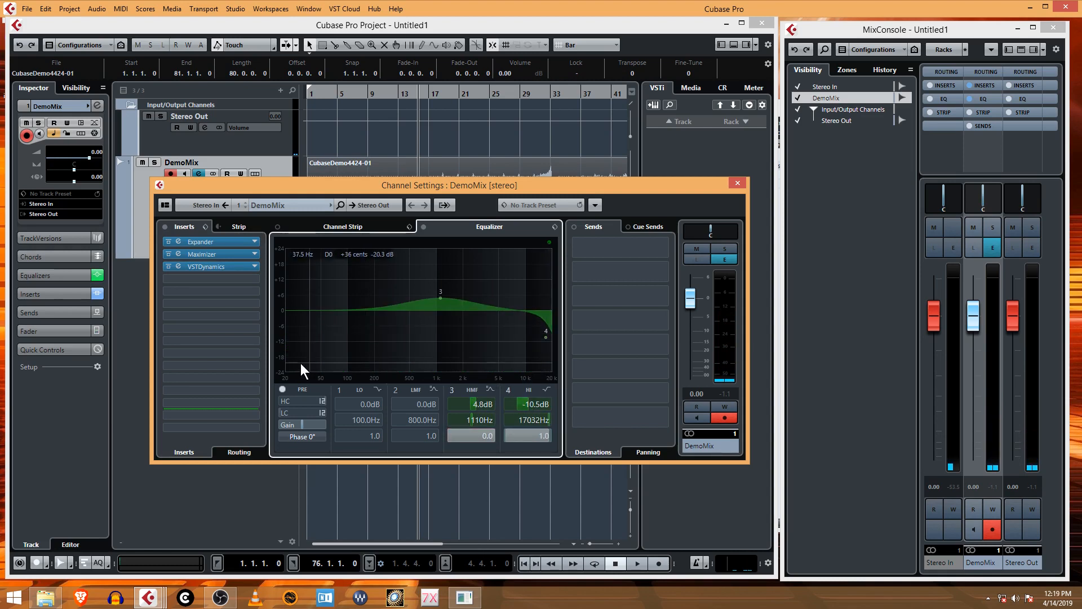
Step: Cut the low end with EQ band 1 at -24.0 dB, about 25.1 Hz and Q 5.6
left_click_drag(300, 363, 293, 370)
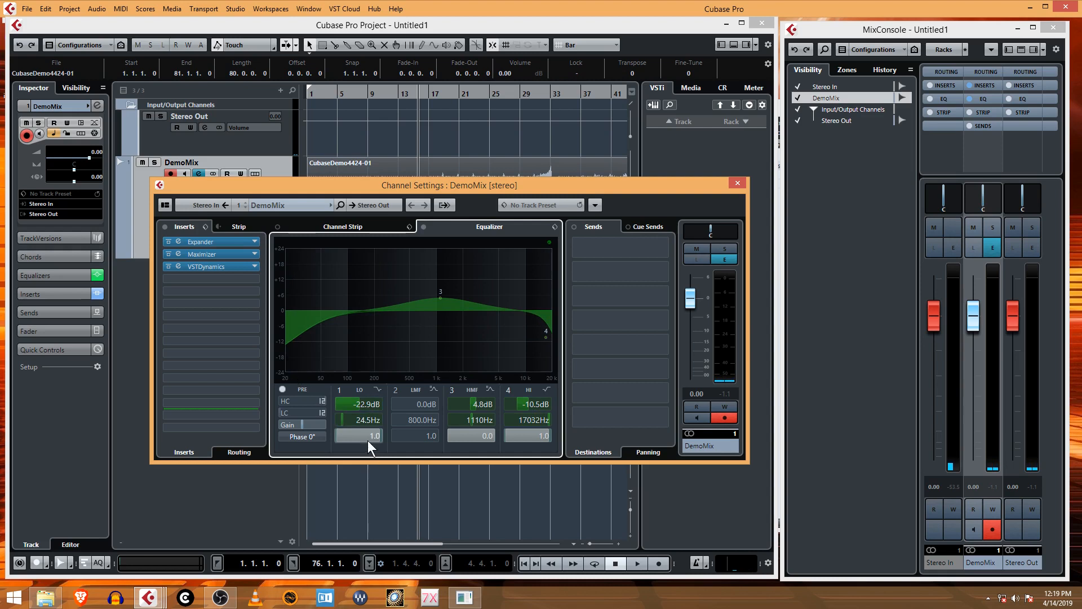
left_click_drag(367, 441, 348, 276)
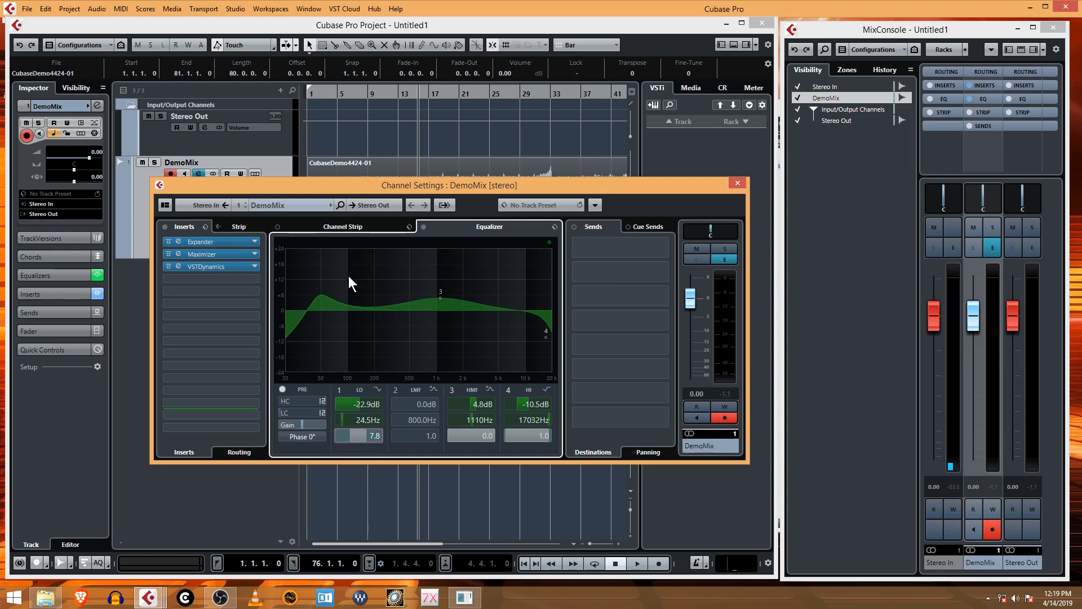
left_click_drag(289, 369, 300, 373)
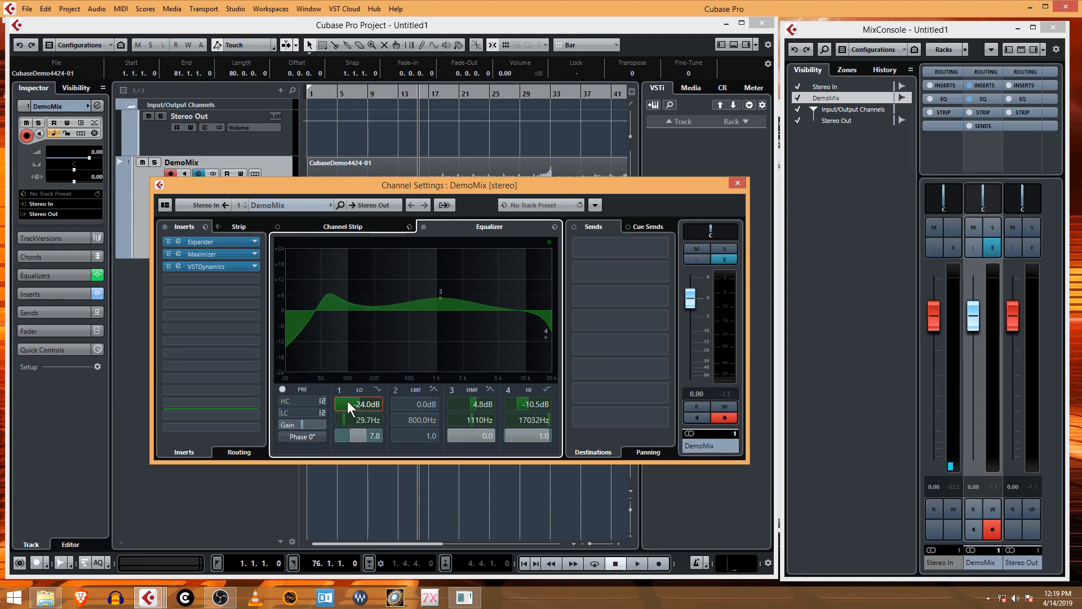
mouse_move(363, 422)
left_mouse_down()
mouse_move(344, 417)
mouse_move(343, 435)
mouse_move(353, 432)
left_mouse_up()
left_click_drag(367, 432, 353, 430)
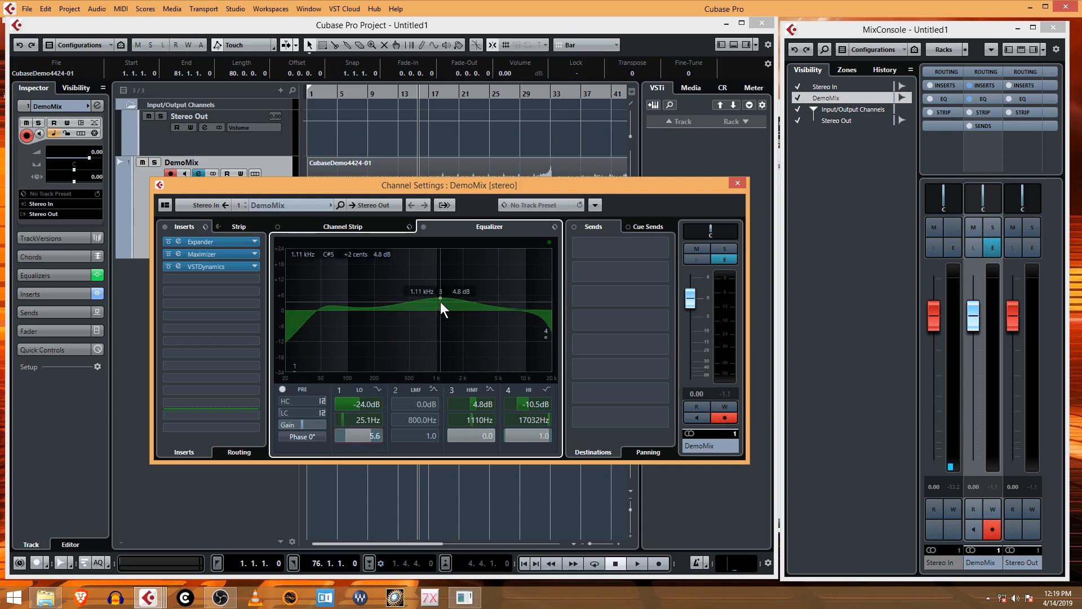
Step: Set EQ band 3 to about 2.0 dB at 1143 Hz, and band 4 to about -4.1 dB at 16065 Hz with Q 8.0
mouse_move(438, 296)
left_mouse_down()
mouse_move(493, 347)
mouse_move(442, 306)
left_mouse_up()
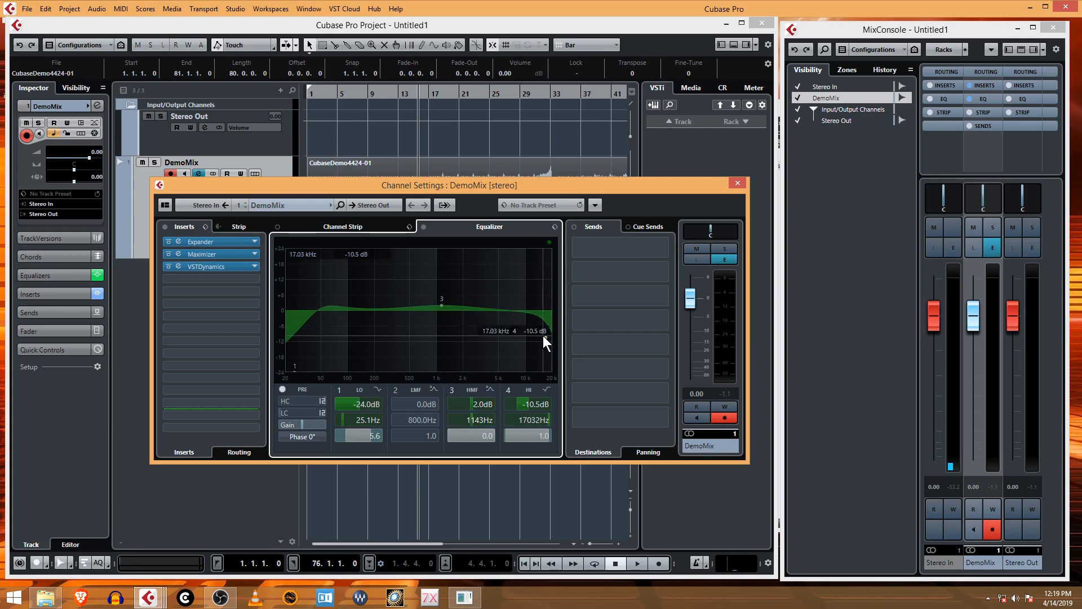
left_click_drag(546, 336, 547, 329)
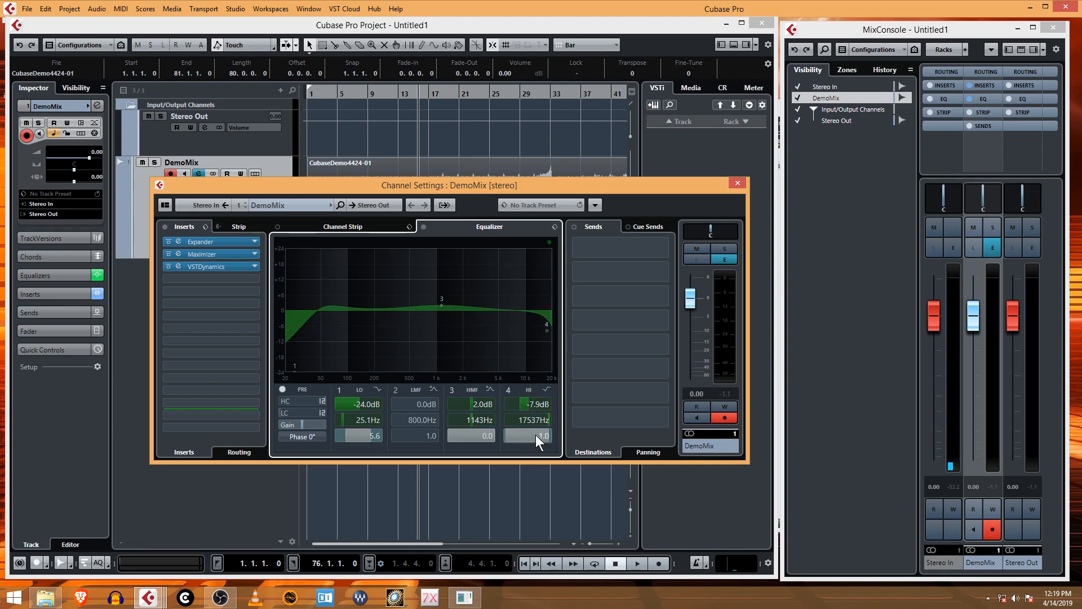
scroll(536, 434, "up", 12)
scroll(534, 434, "up", 10)
mouse_move(549, 332)
left_mouse_down()
mouse_move(546, 353)
mouse_move(543, 320)
left_mouse_up()
scroll(533, 406, "up", 5)
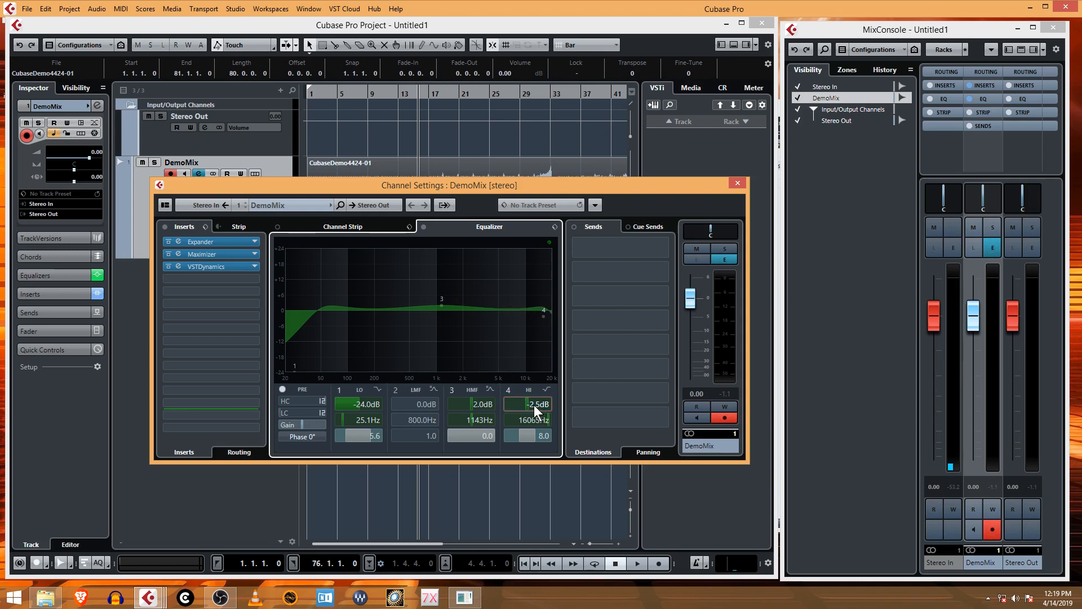
scroll(533, 404, "down", 5)
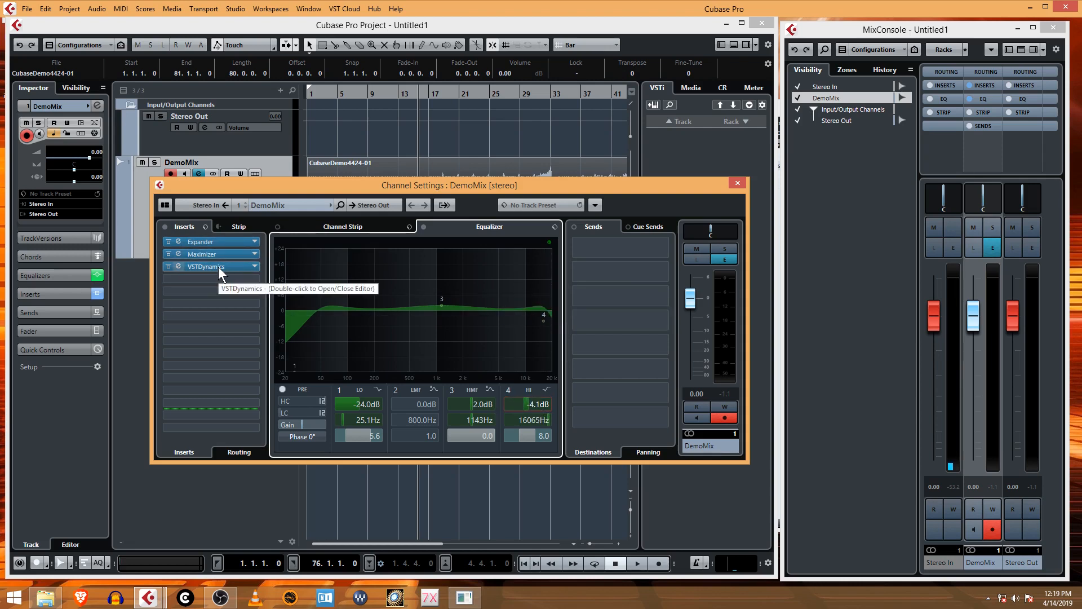
Step: Bypass the VSTDynamics, Maximizer and Expander inserts on DemoMix individually, and reactivate all three
left_click(167, 267)
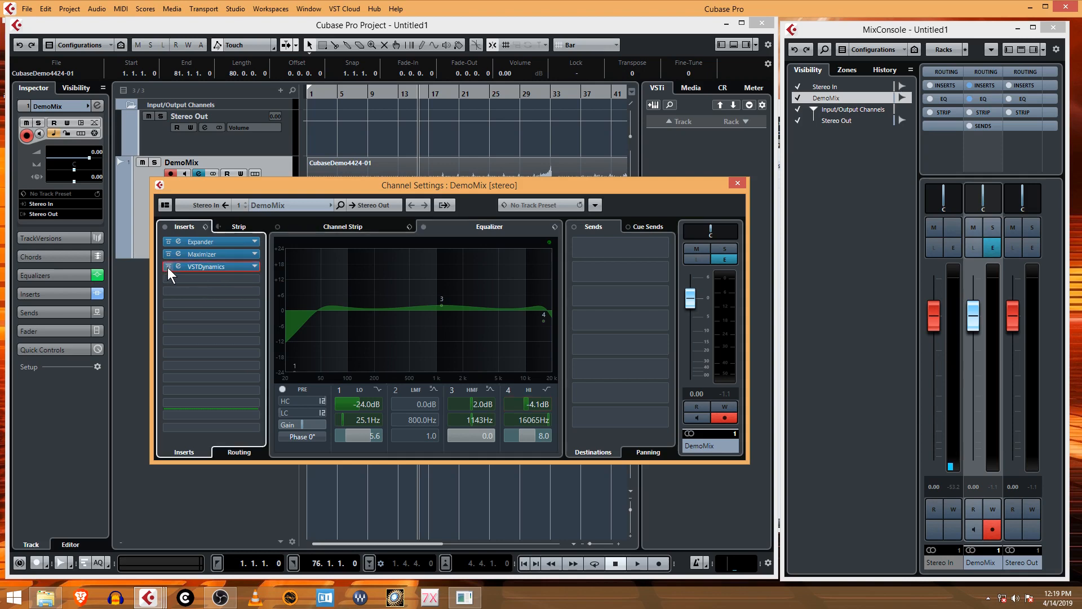
left_click(168, 266)
left_click(167, 254)
left_click(168, 242)
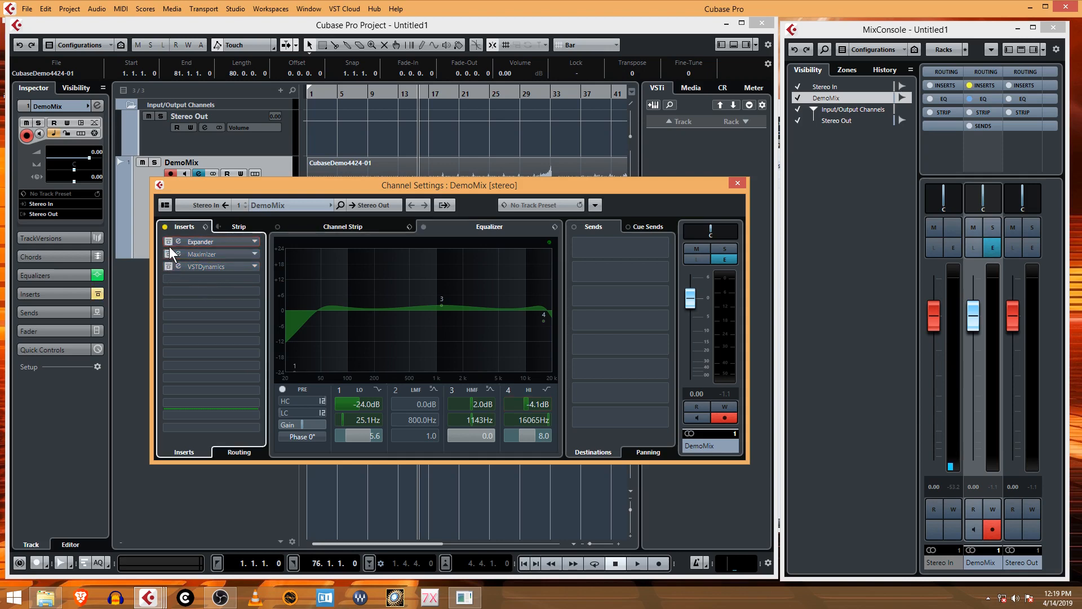
left_click(170, 252)
left_click(170, 266)
left_click(170, 241)
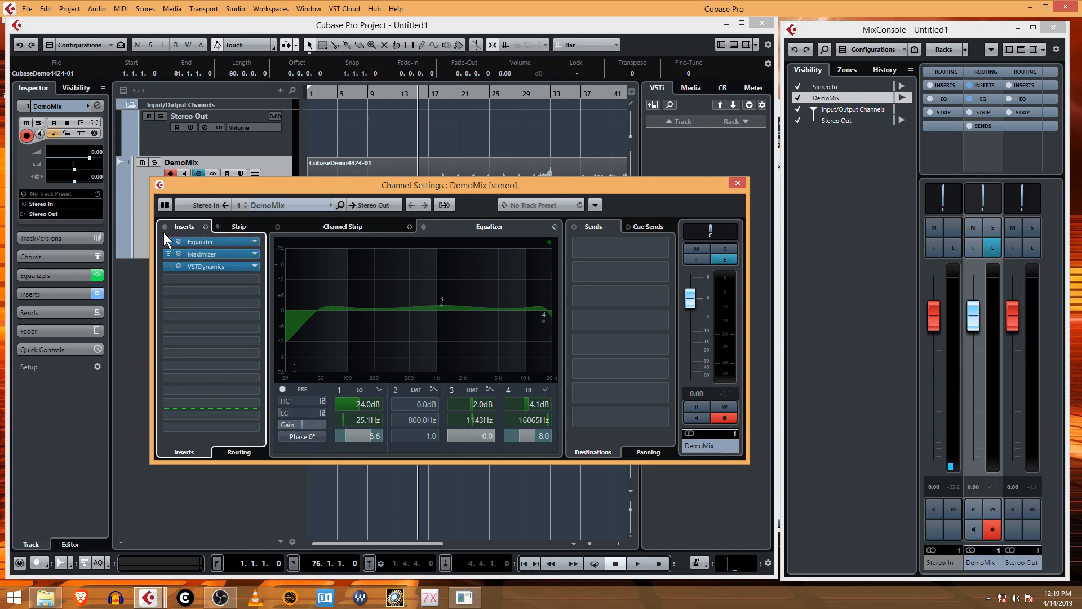
Step: Play the track and compare its sound with all DemoMix inserts bypassed and active, and stop playback
key("space")
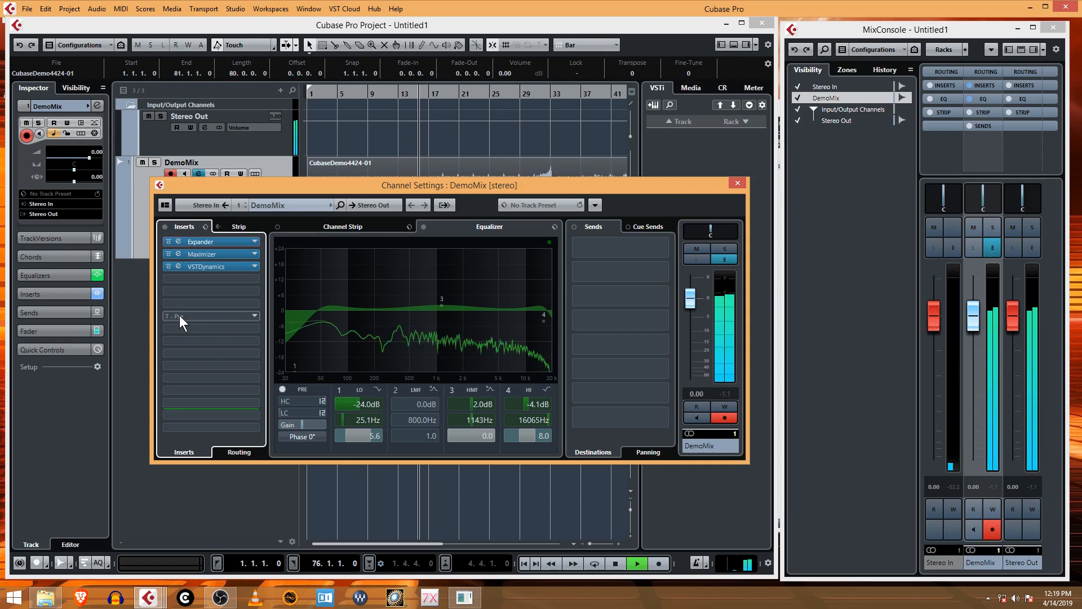
left_click(165, 230)
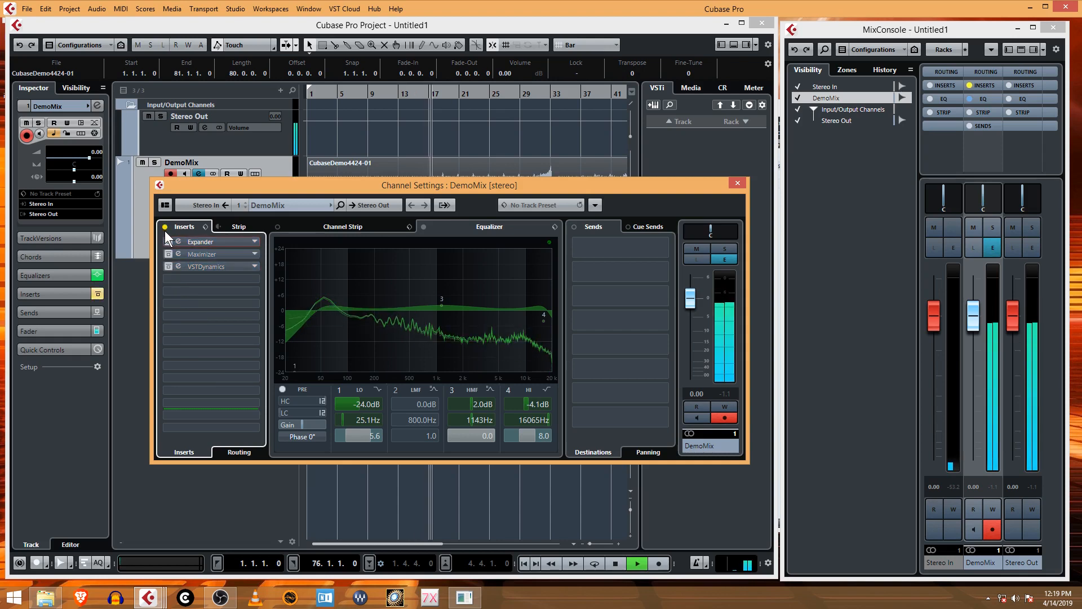
left_click(165, 228)
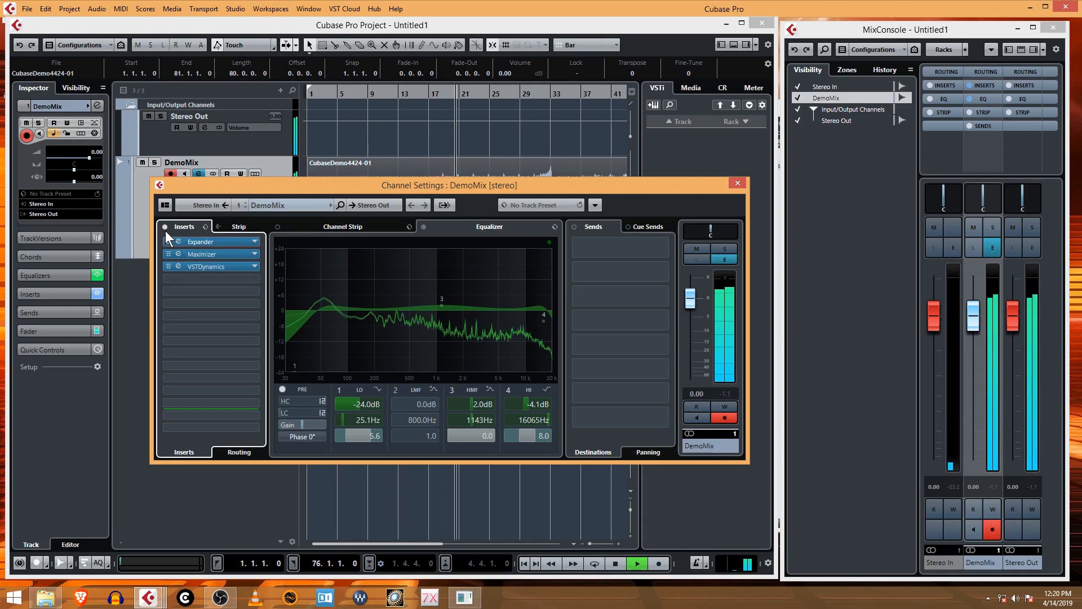
left_click(166, 228)
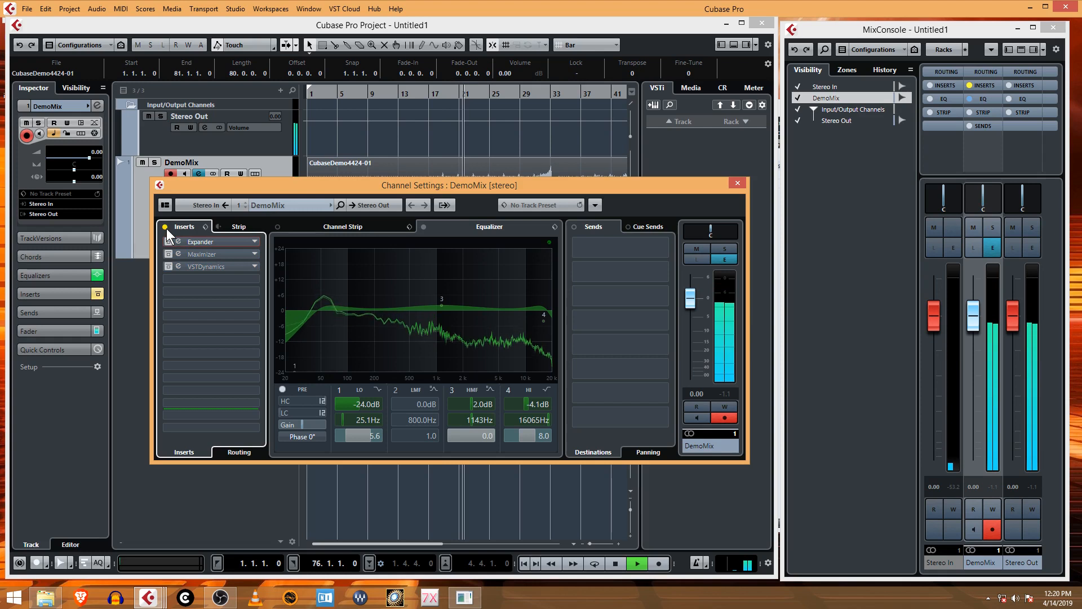
left_click(166, 228)
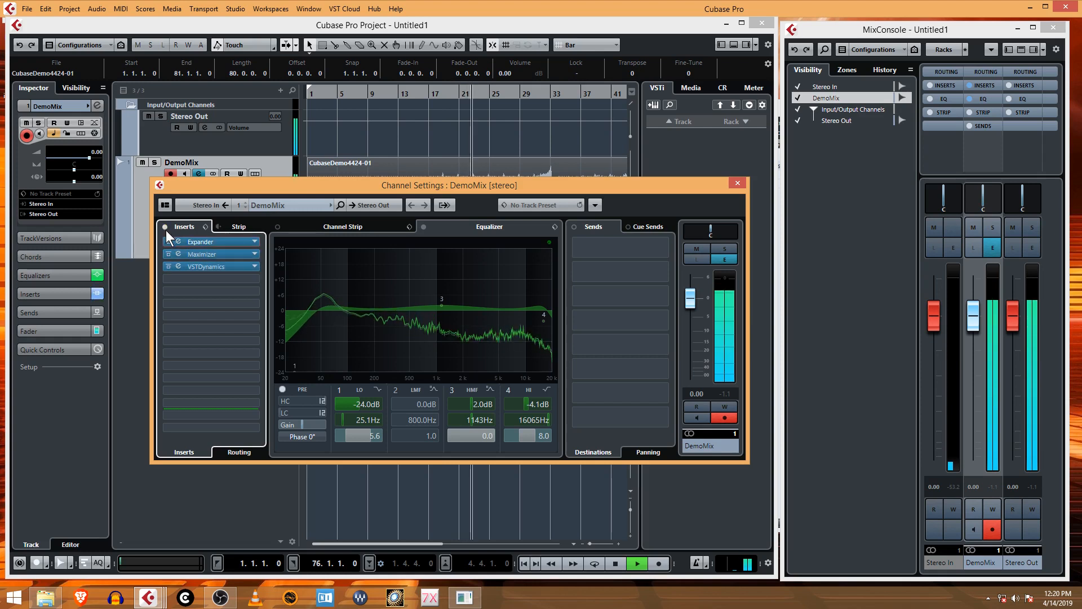
key("space")
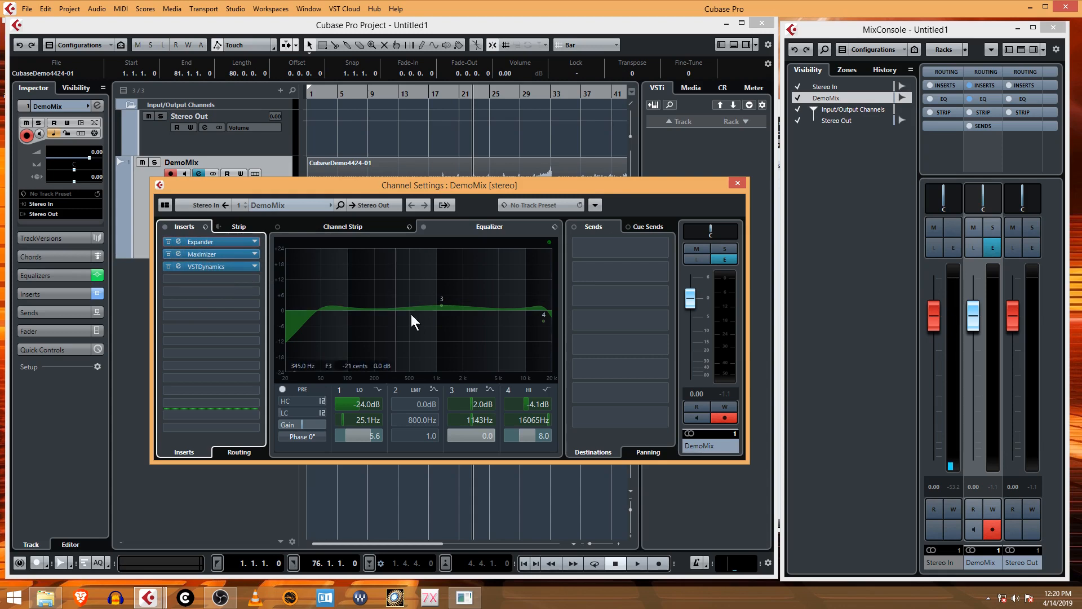
Step: Set EQ band 3 to about 1.3 dB at 489.8 Hz and band 2 to about 2.4 dB at 2270 Hz, audition it and close the channel settings
left_click(440, 305)
left_click_drag(438, 302, 438, 303)
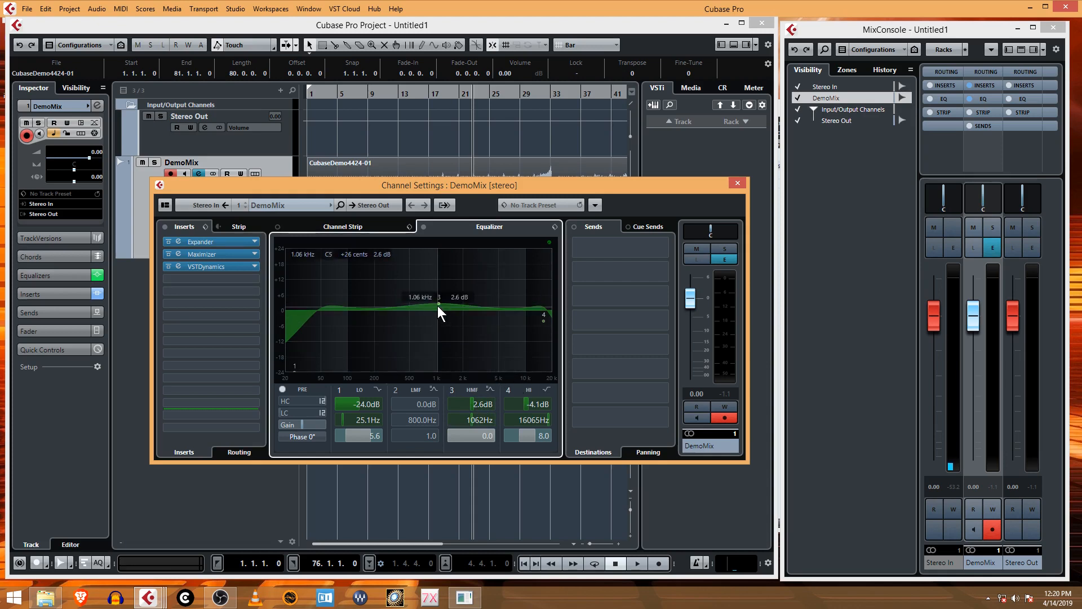
left_click_drag(438, 303, 468, 304)
key("space")
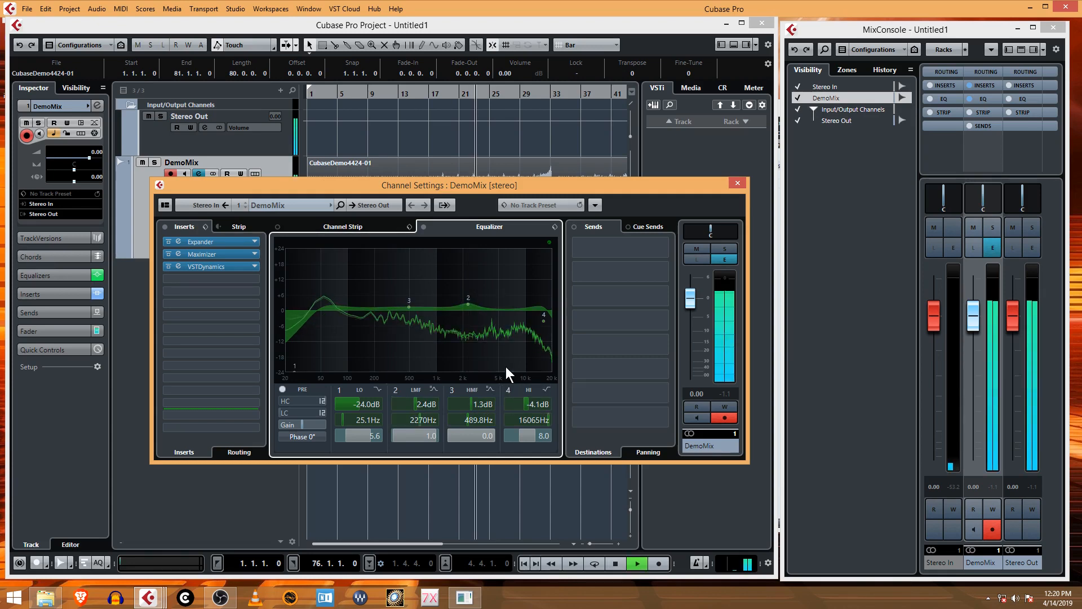
key("space")
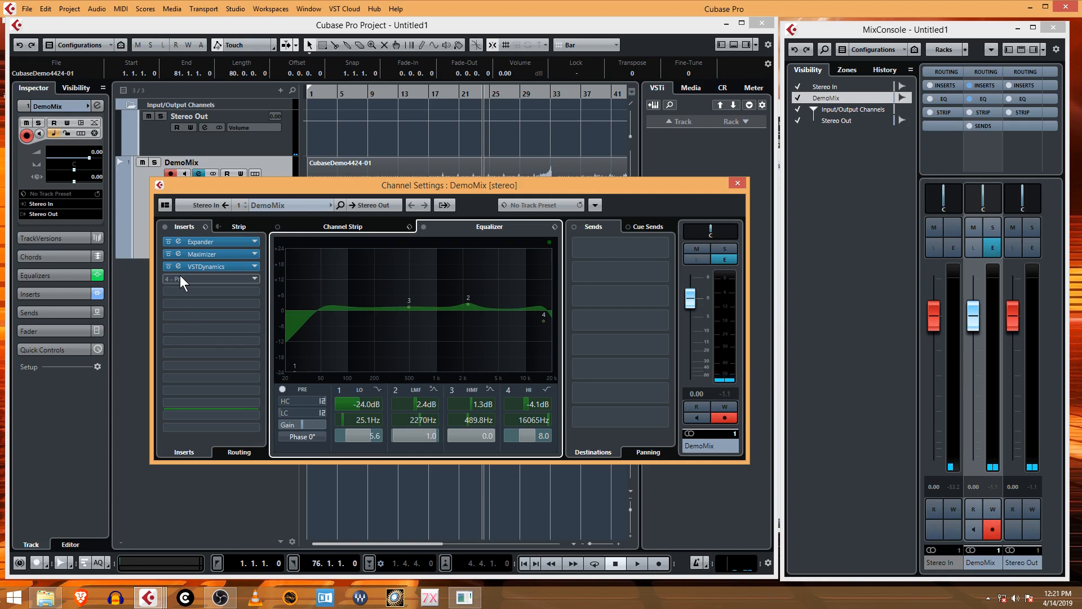
left_click(737, 184)
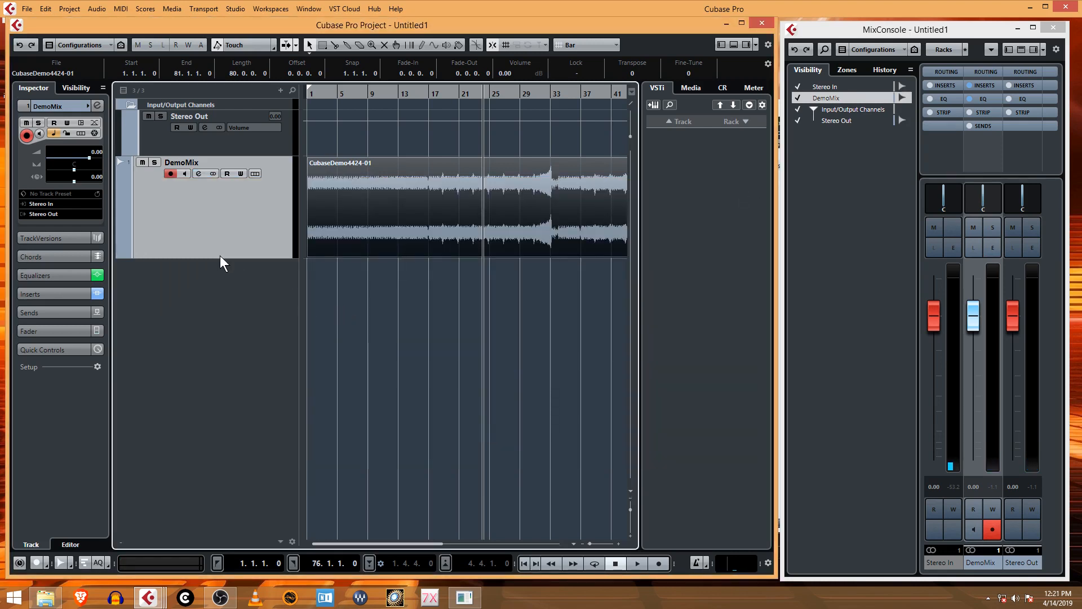
Step: Start an audio mixdown export and create a Mixdowns folder in D:\trax\CubaseDemoMaster as its location
left_click(28, 12)
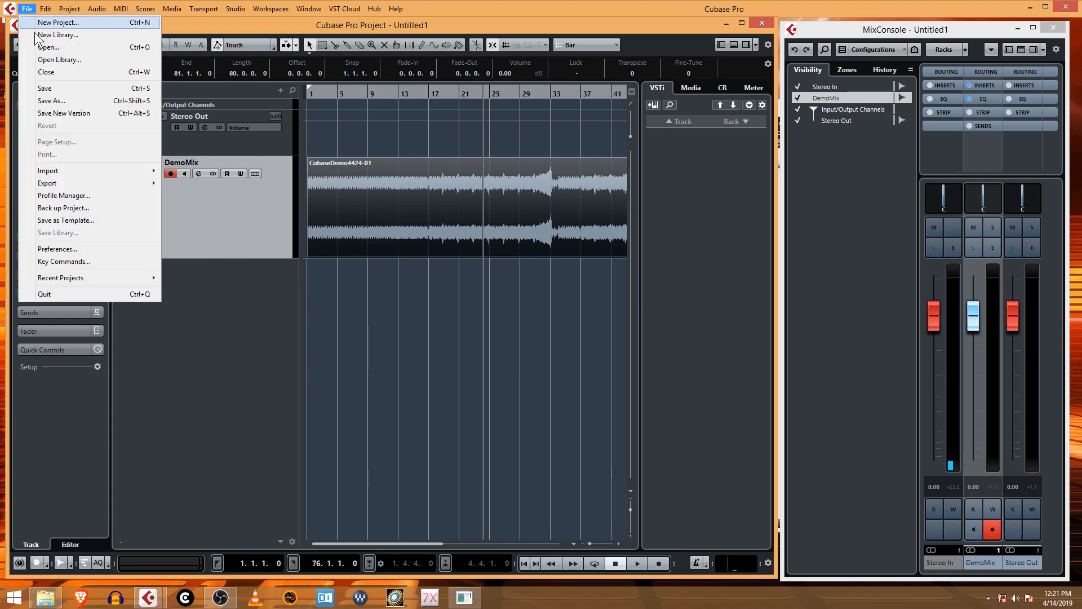
mouse_move(77, 184)
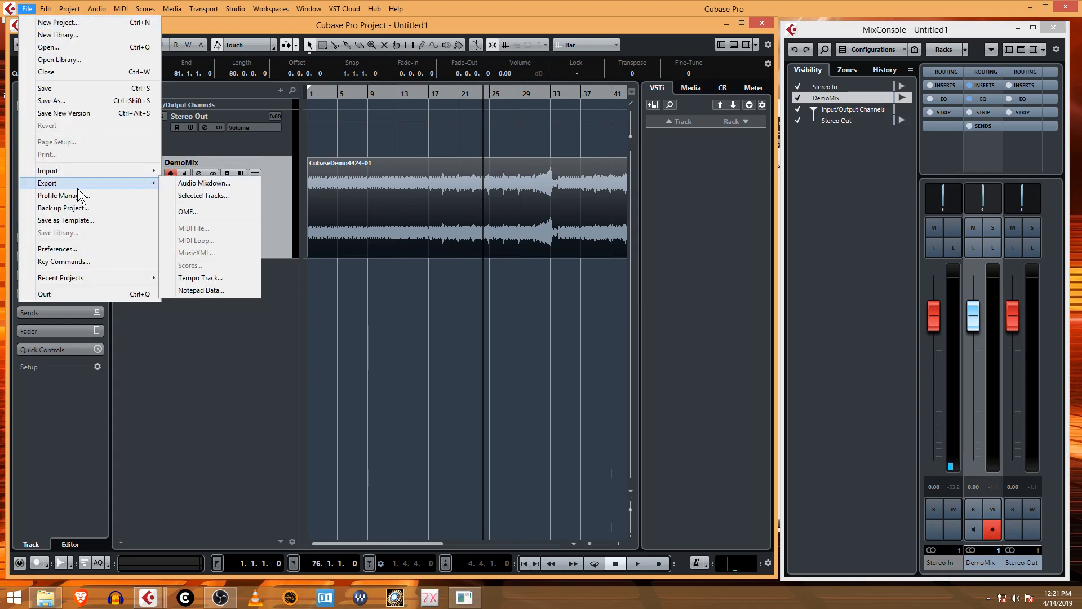
left_click(191, 182)
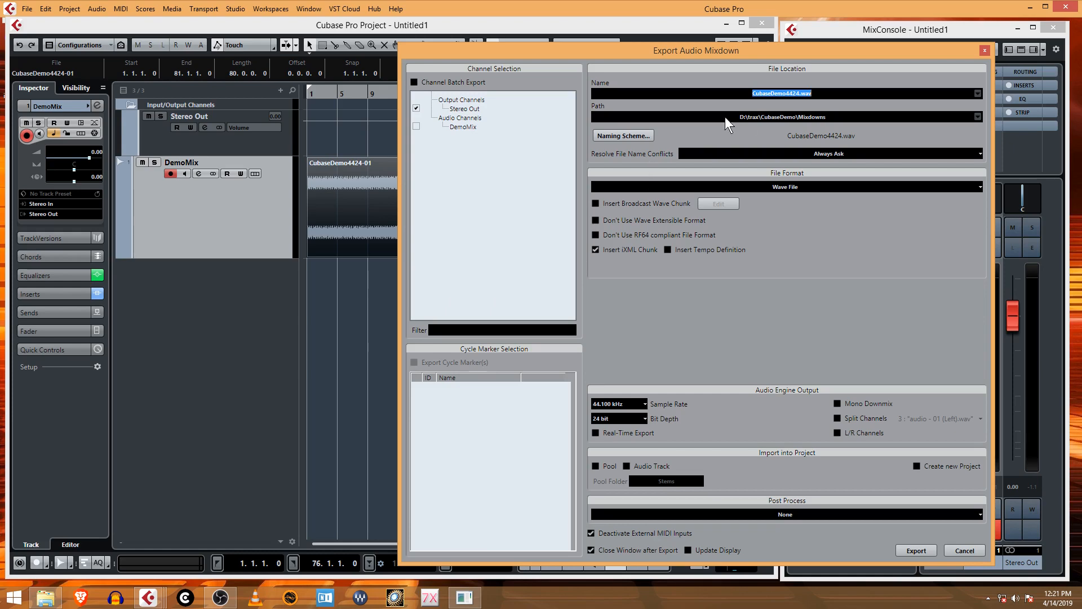
left_click(805, 119)
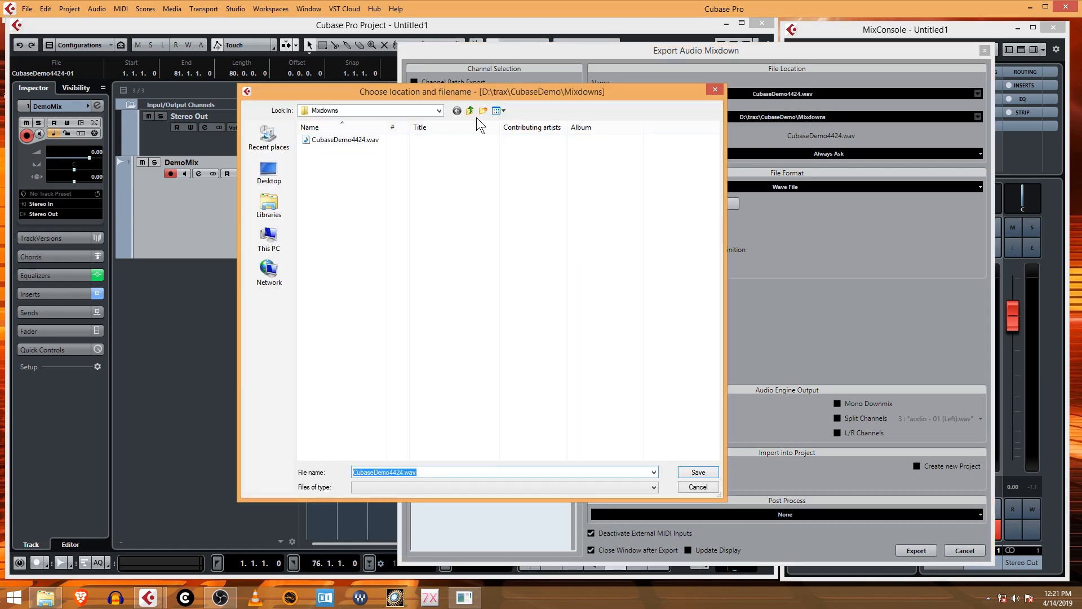
left_click(471, 111)
left_click(471, 111)
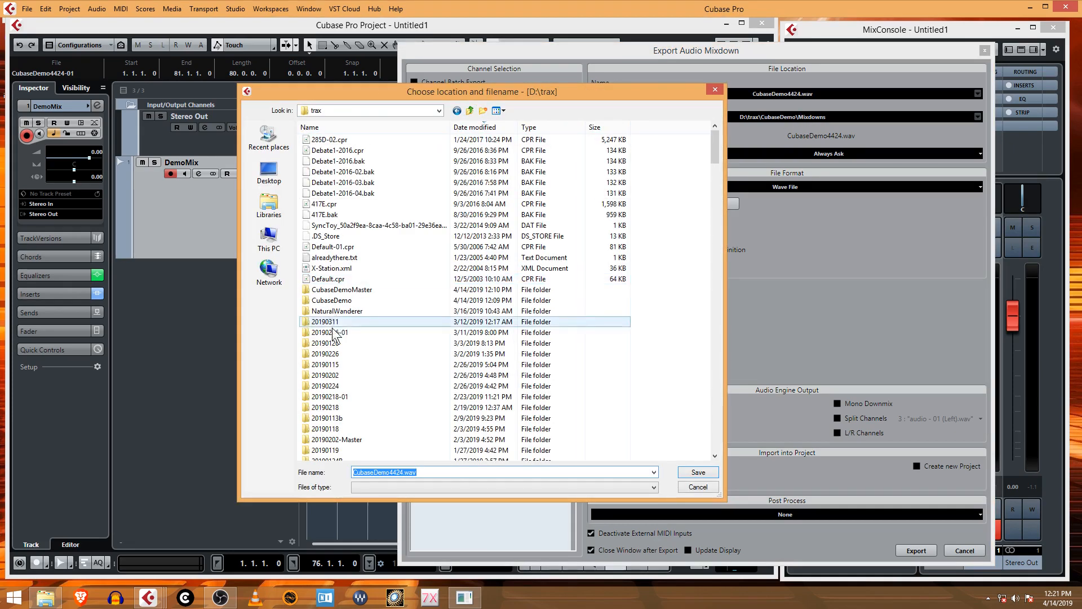
double_click(357, 289)
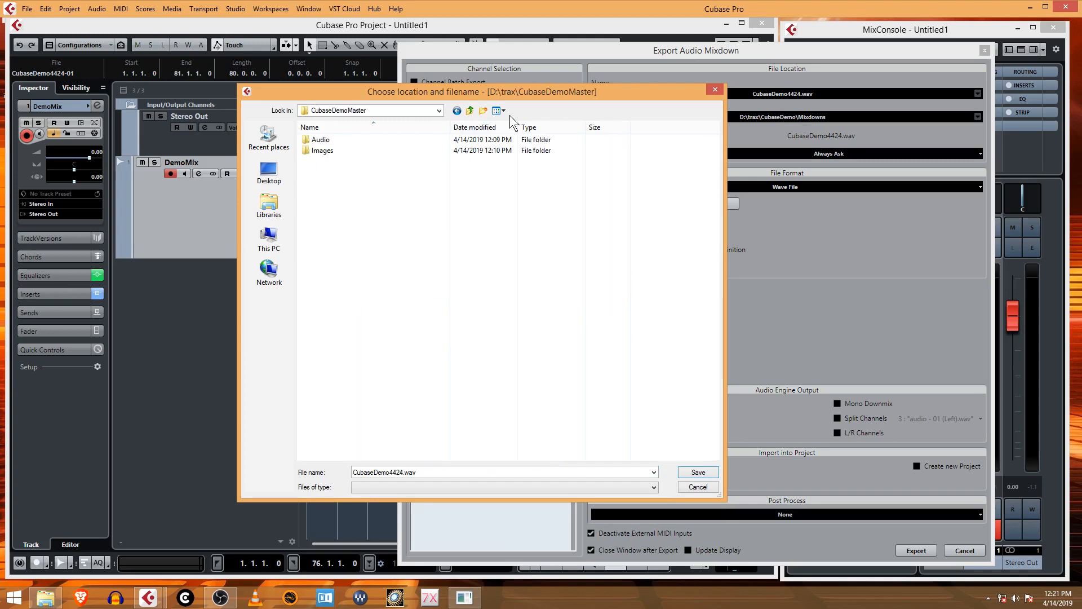
left_click(483, 111)
type("F")
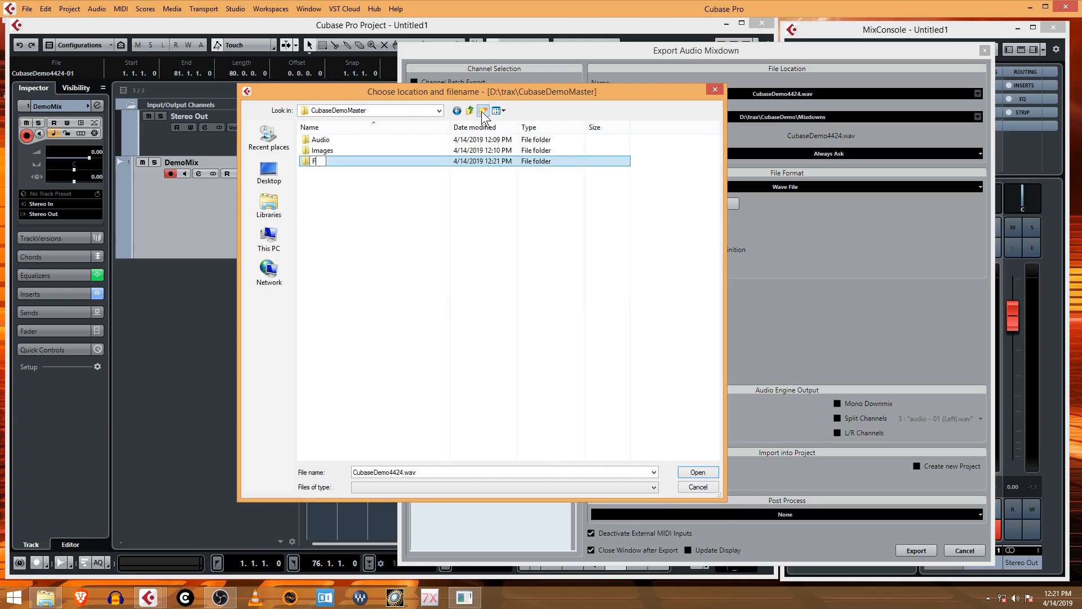
type("Mixdow")
key("Return")
key("Return")
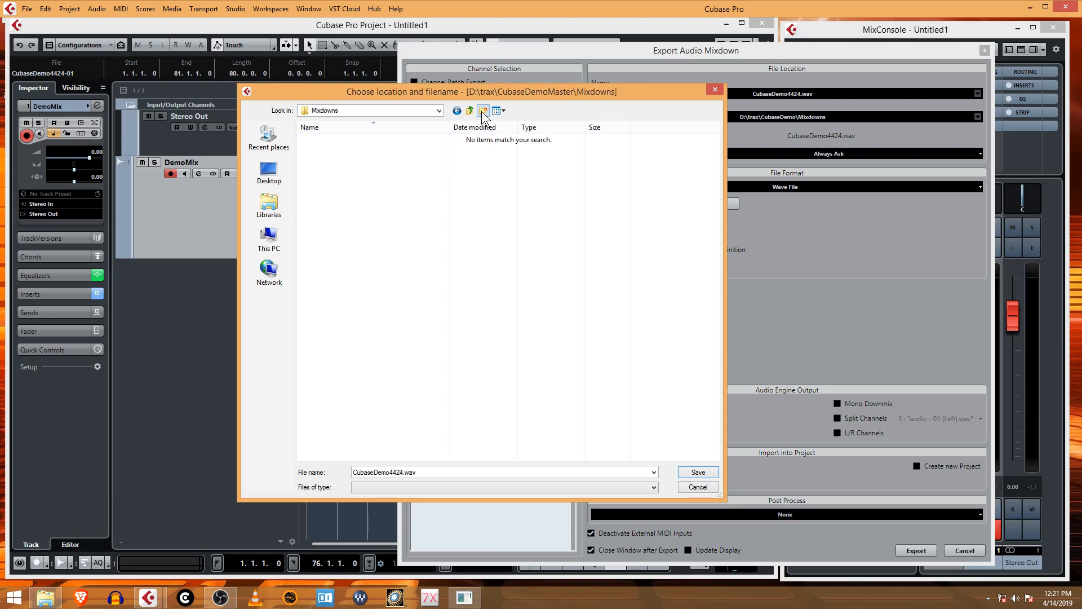
Step: Name the mixdown file CubaseDemo4424MD.wav and export it as a 24-bit, 44.100 kHz Wave file
double_click(384, 473)
left_click(393, 472)
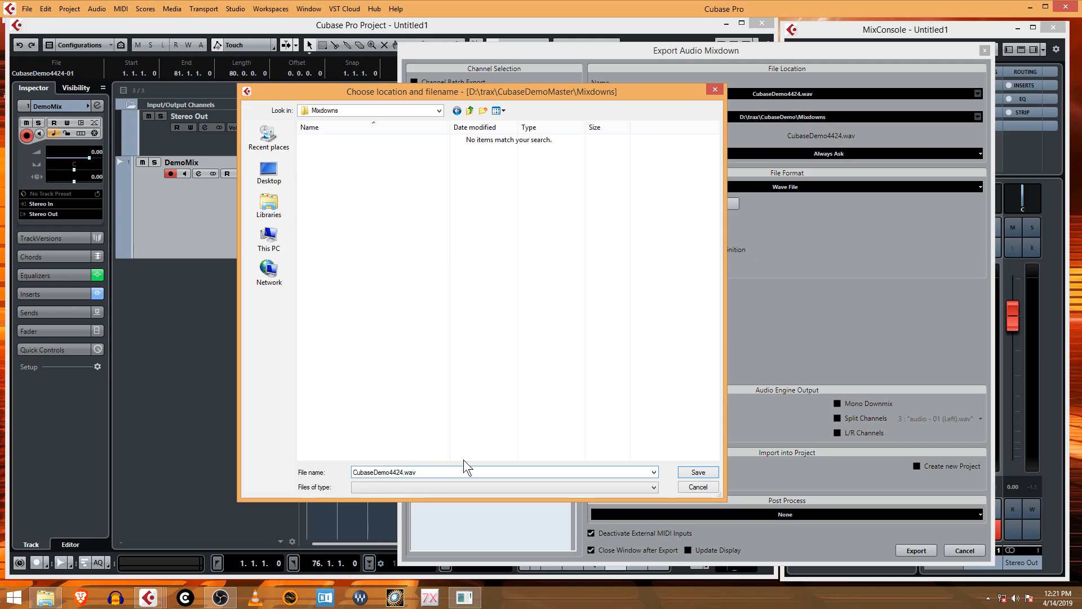
type("MD")
left_click(697, 472)
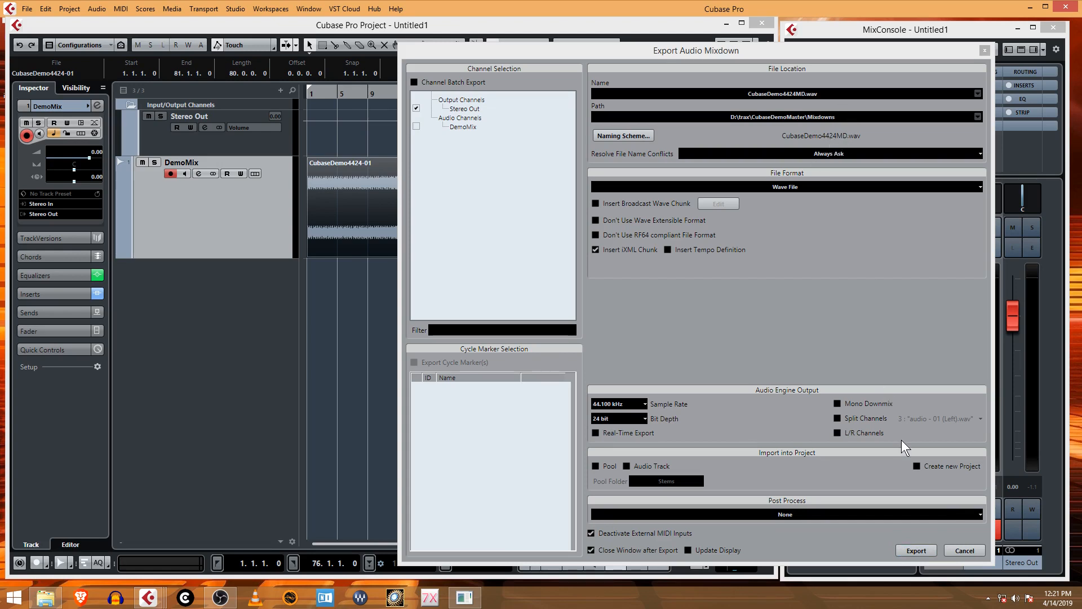
left_click(914, 550)
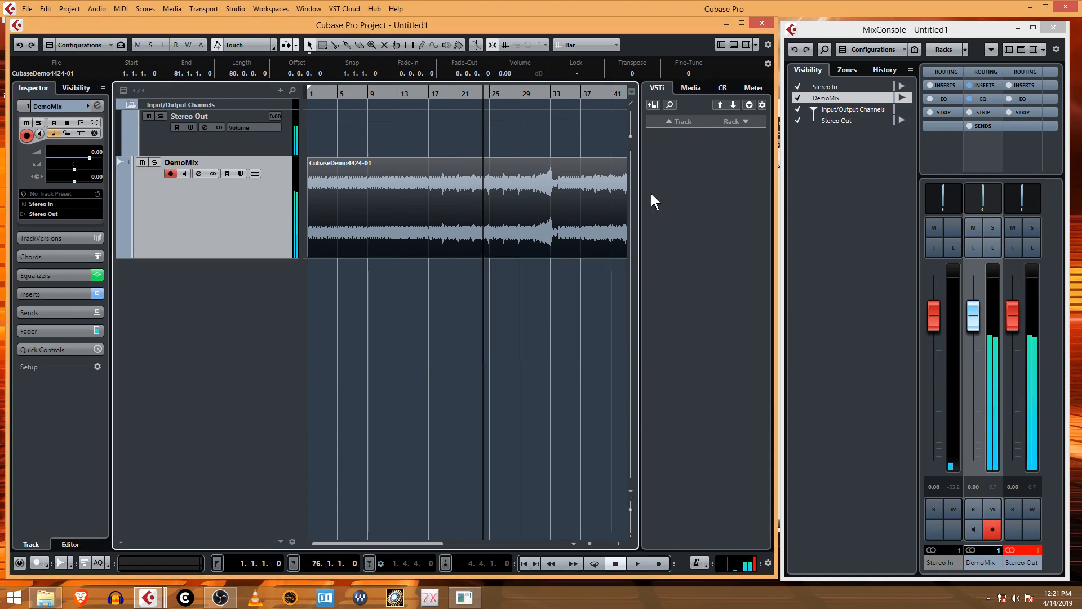
Step: Start another audio mixdown export and set its bit depth to 16 bit
left_click(29, 8)
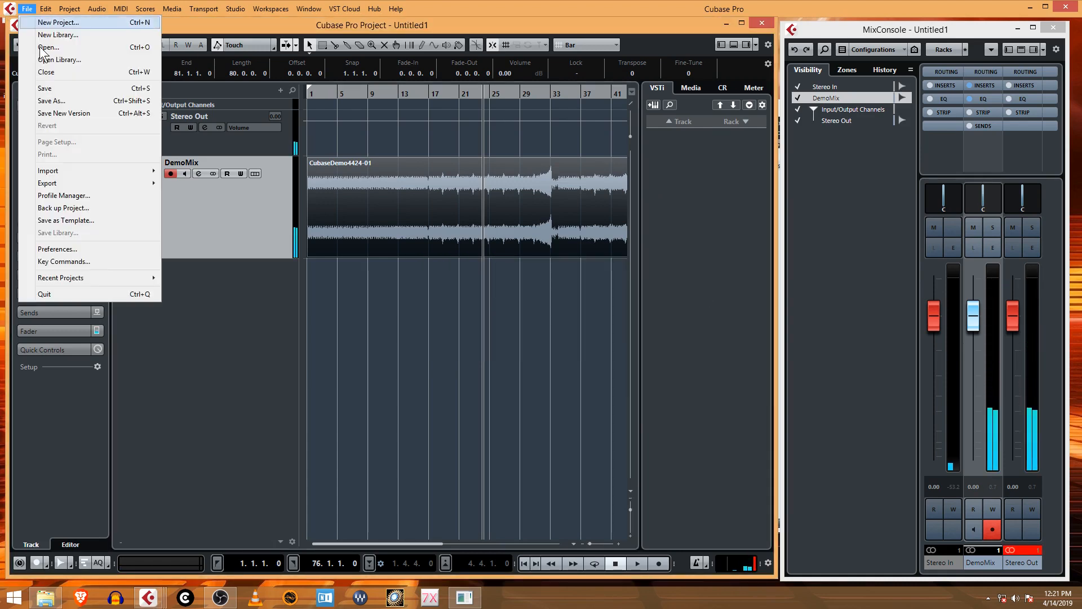
mouse_move(89, 181)
left_click(188, 185)
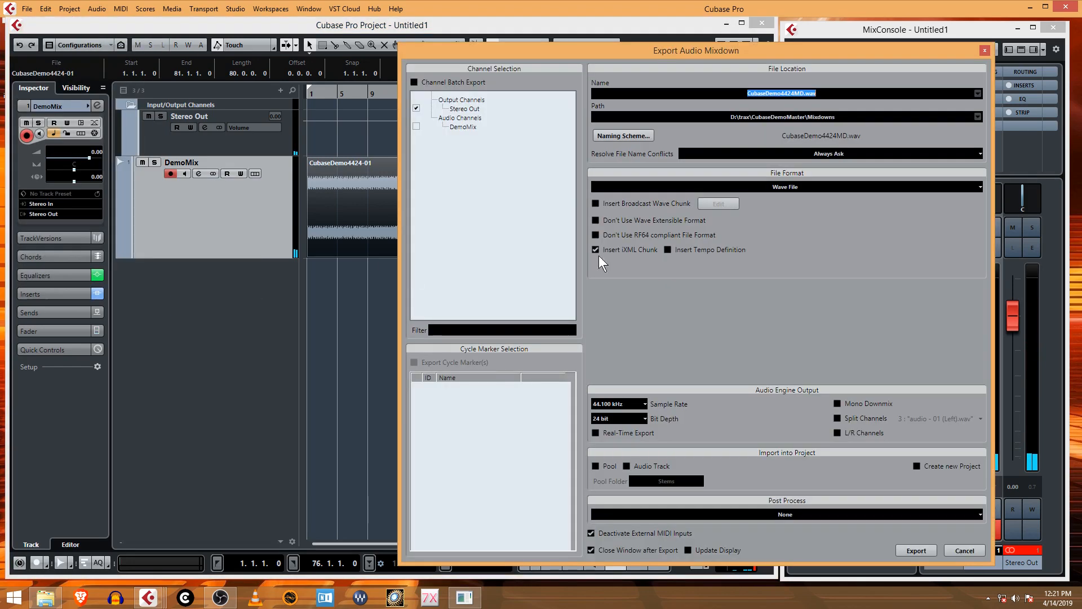
left_click(623, 418)
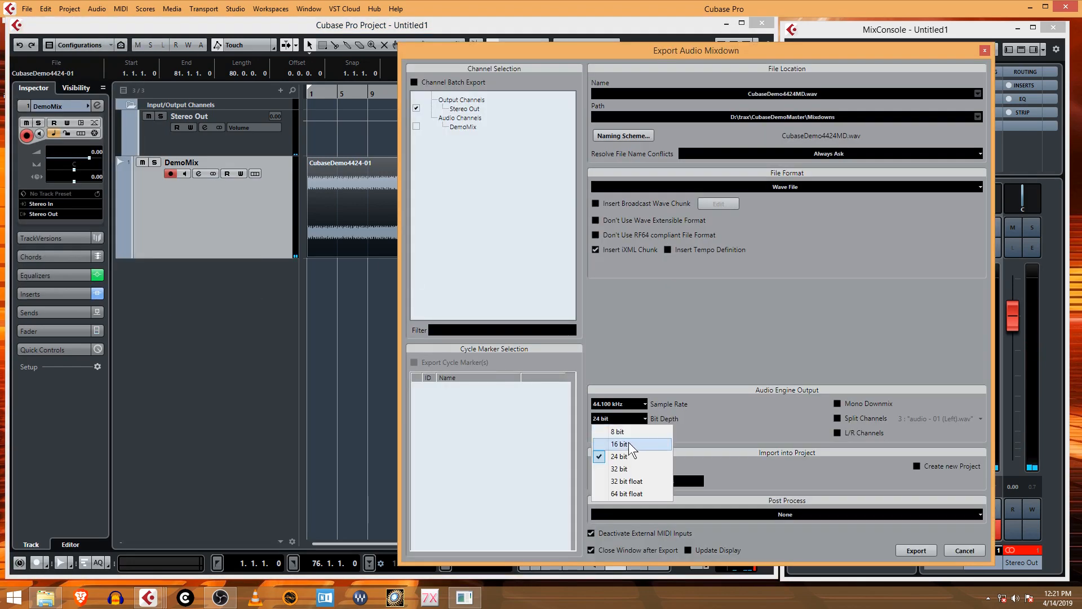
left_click(628, 441)
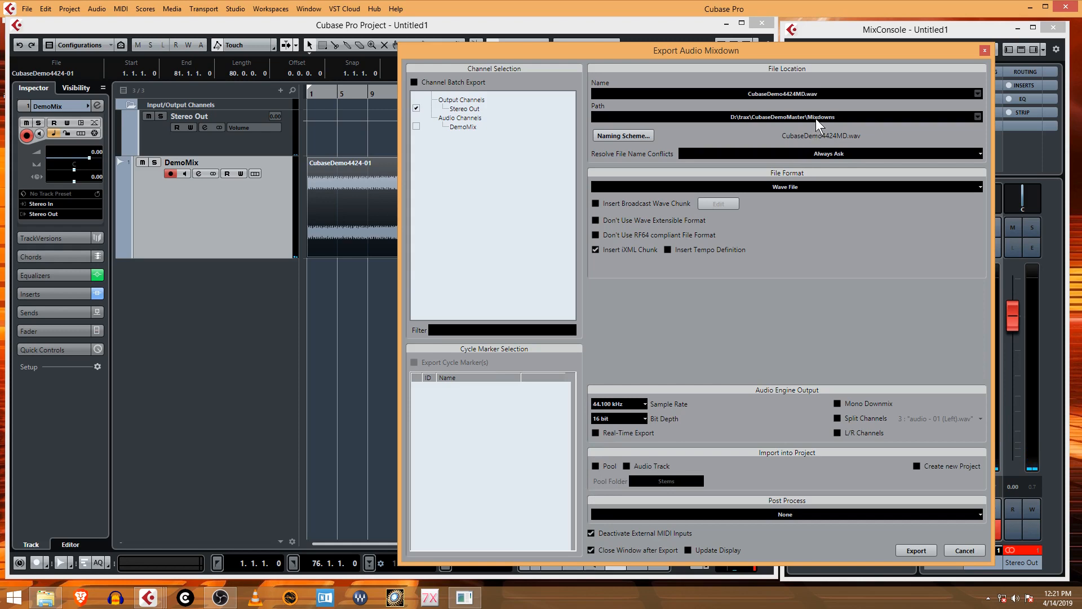
Step: Rename the mixdown file as CubaseDemo4416MD.wav and export it
left_click(794, 96)
left_click(794, 95)
key("shift+Left")
key("shift+Left")
type("16")
left_click(916, 550)
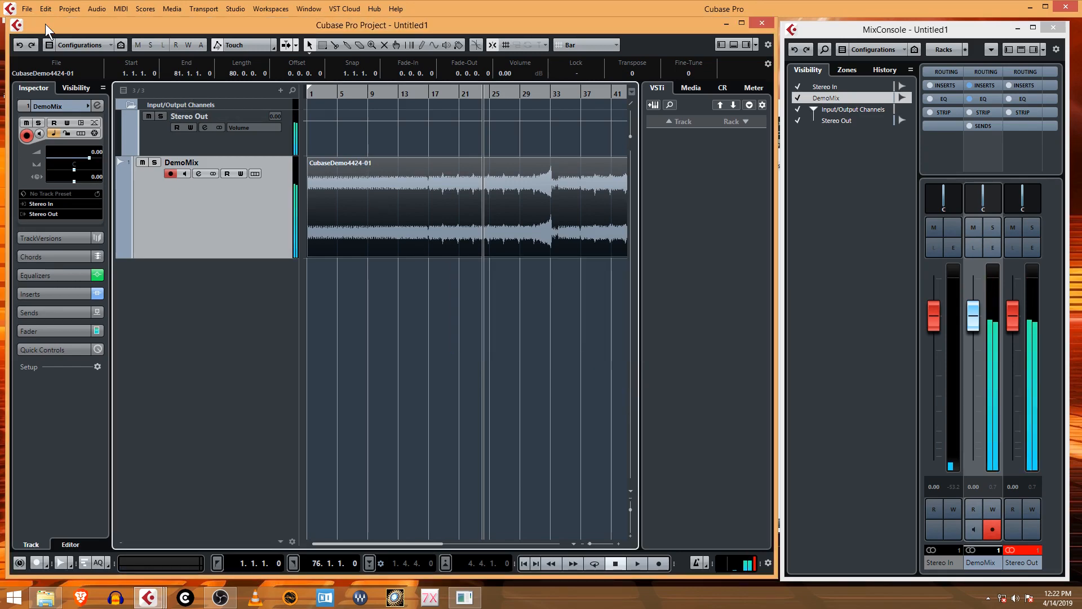
Step: Set up a further mixdown export as an MPEG 1 Layer 3 file at 256 kBit with High Quality Mode on
left_click(31, 10)
mouse_move(84, 184)
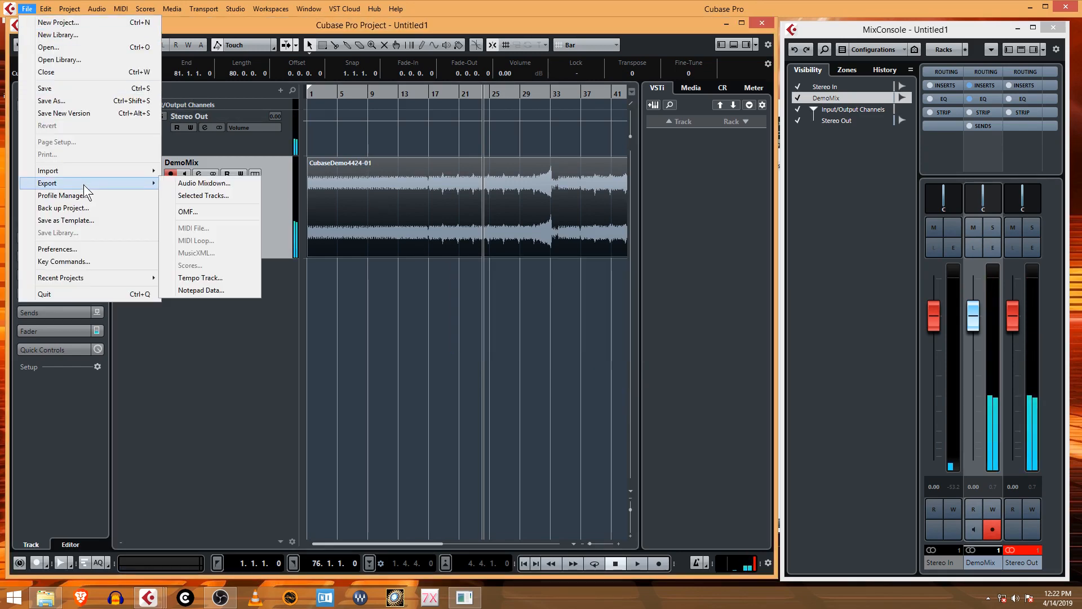
left_click(212, 183)
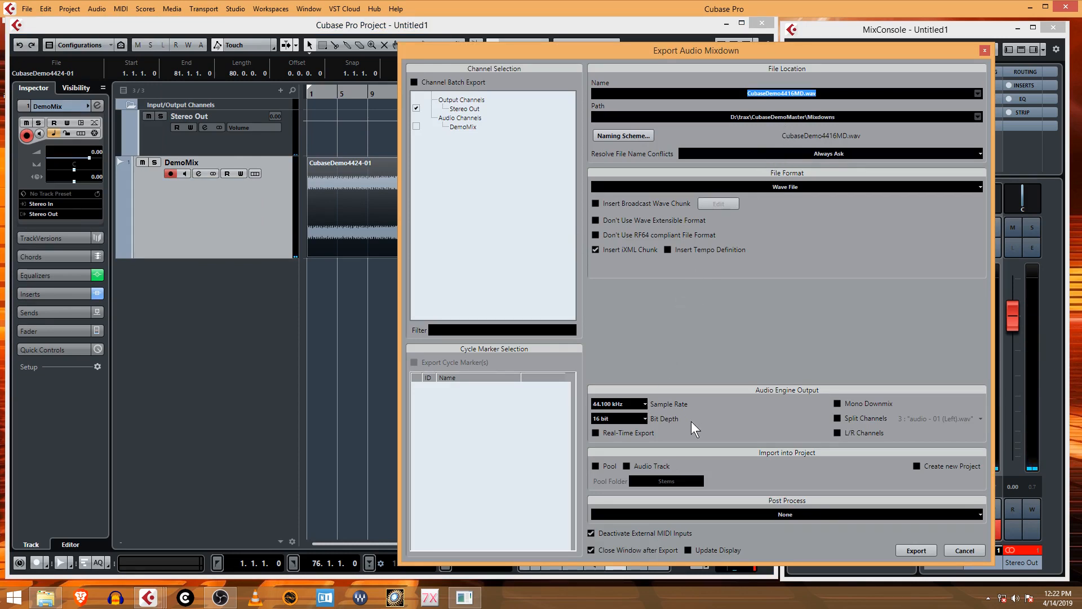
left_click(811, 186)
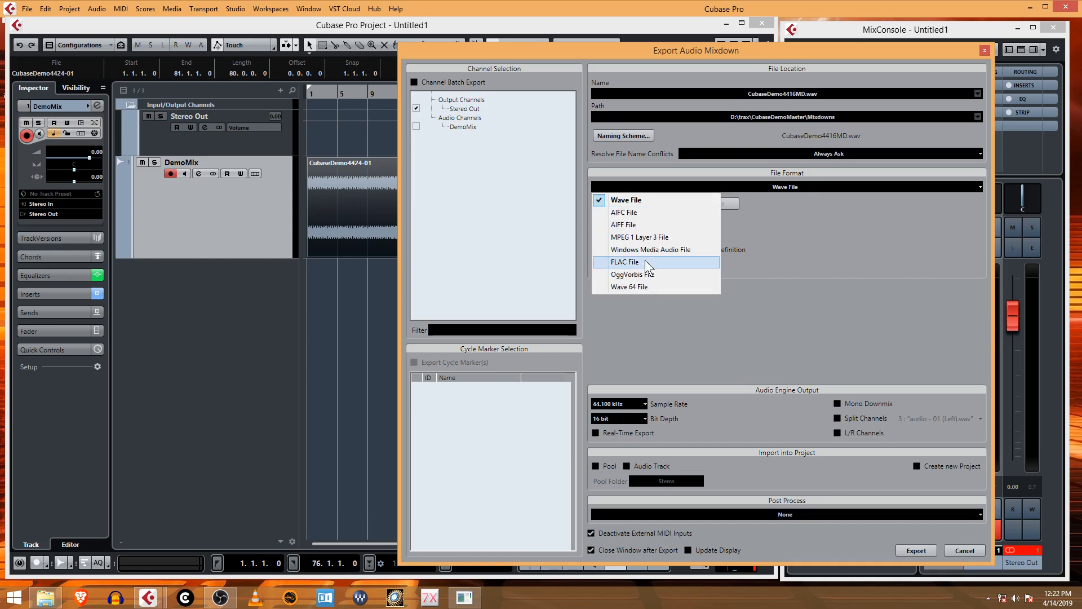
left_click(666, 237)
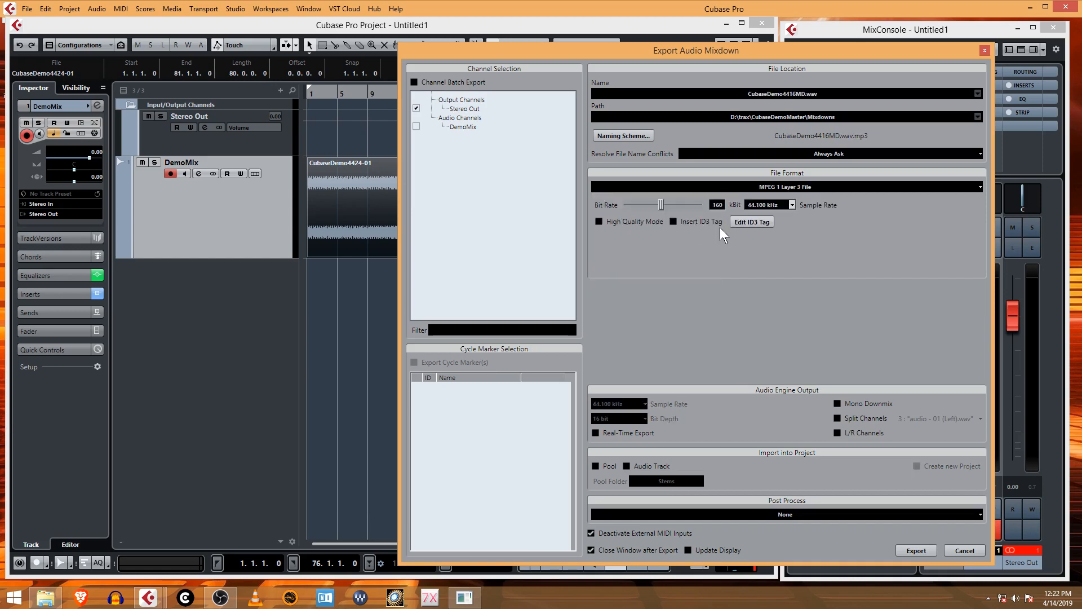
left_click(720, 205)
type("256")
key("Return")
left_click(596, 223)
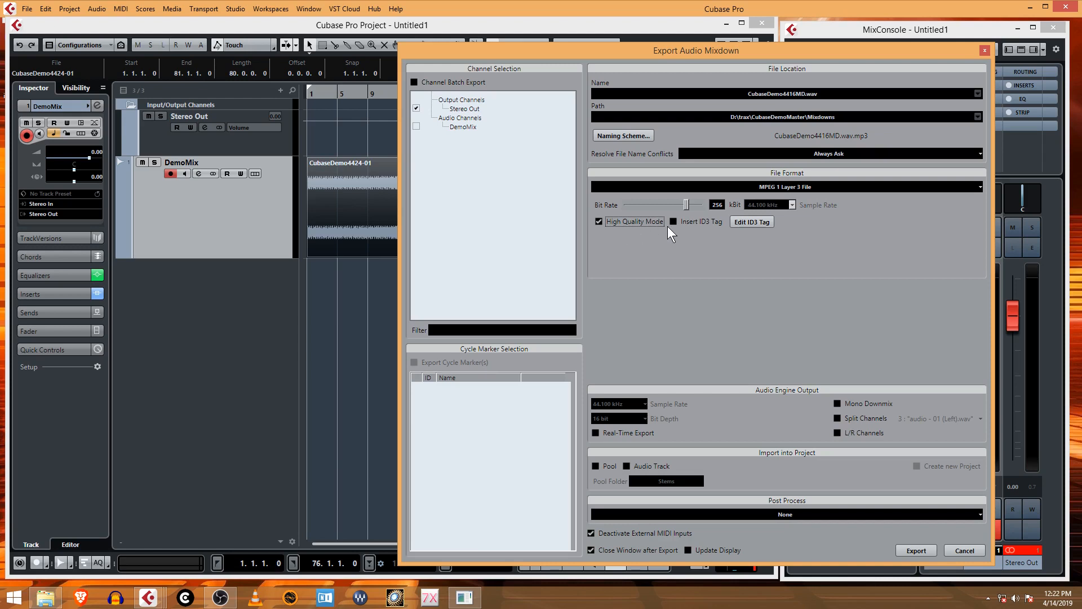
Step: Turn on ID3 tag insertion and enter Cubase EDM Demo Track as the title and Online Cubase Tutorials as the artist
left_click(690, 223)
left_click(744, 223)
left_click(594, 250)
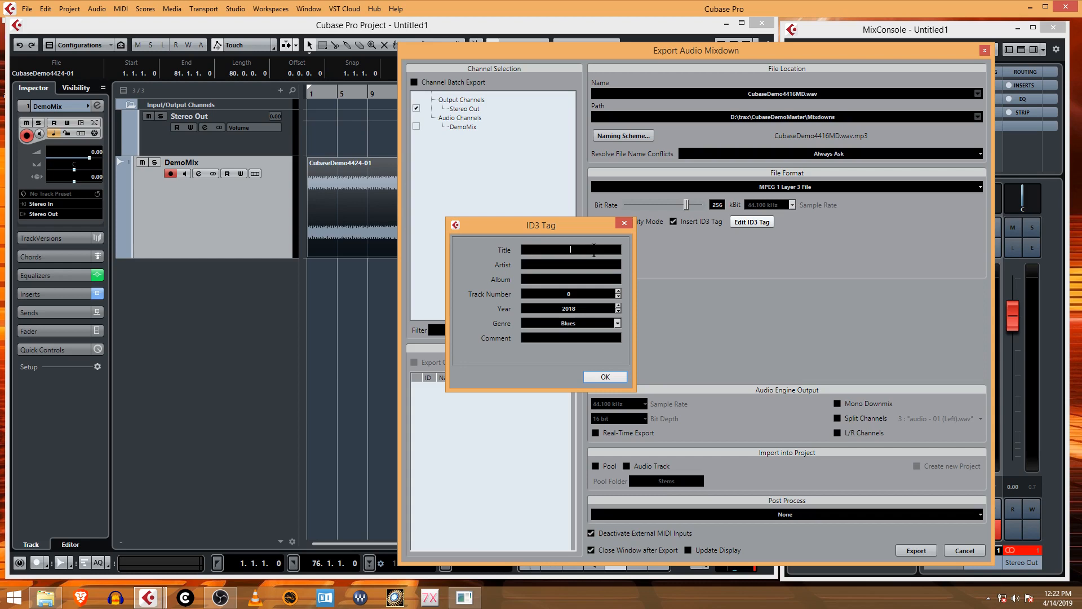
type("ase EDM Demo Track")
left_click(576, 264)
type("Online Cubase Tutorials")
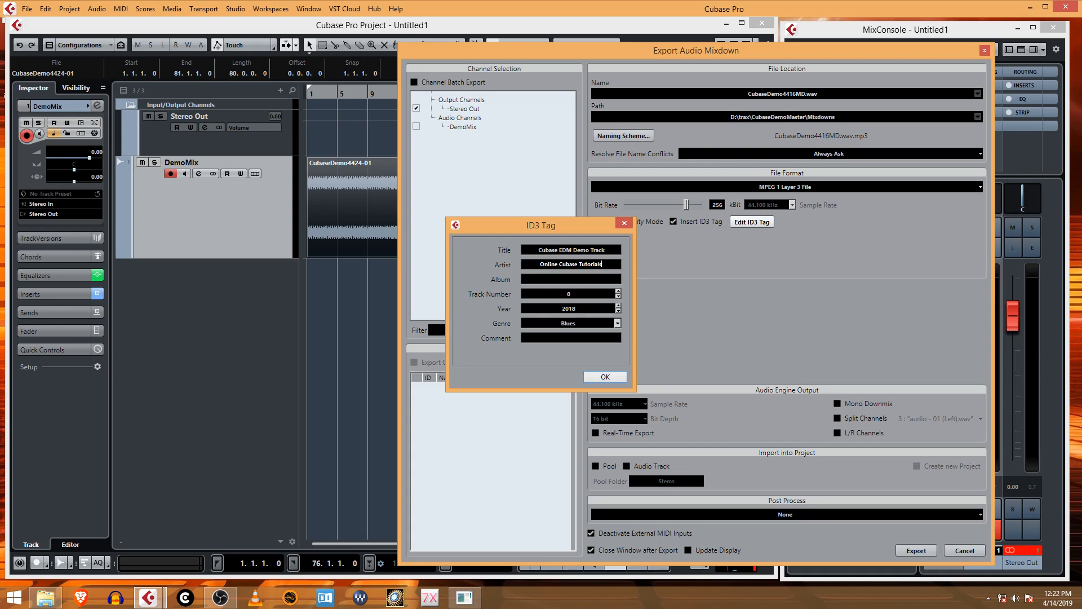
Step: Fill in the ID3 tag's album as Demo, track number as 1 and year as 2019
left_click(585, 279)
type("Demo")
left_click(618, 291)
left_click(618, 305)
Step: Choose Trance as the ID3 tag's genre and accept the tag
left_click(618, 324)
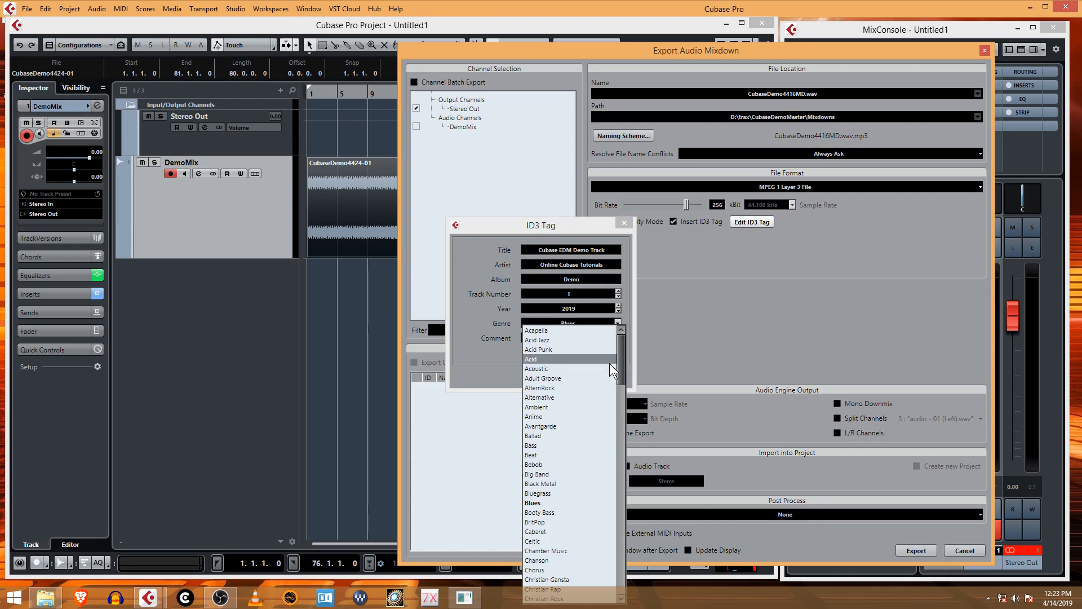
scroll(614, 370, "down", 12)
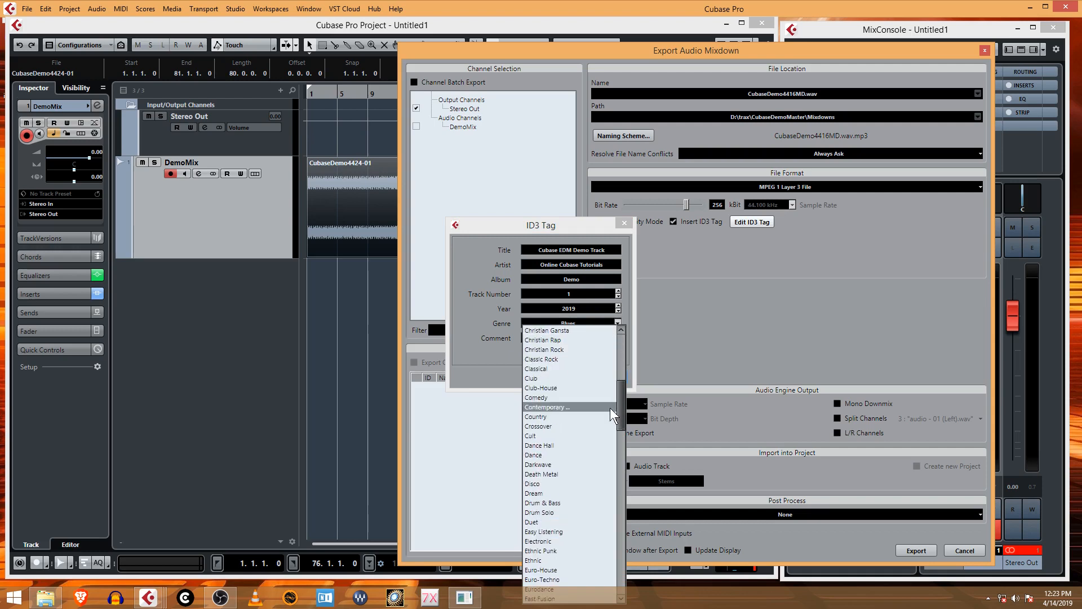
scroll(612, 432, "down", 1)
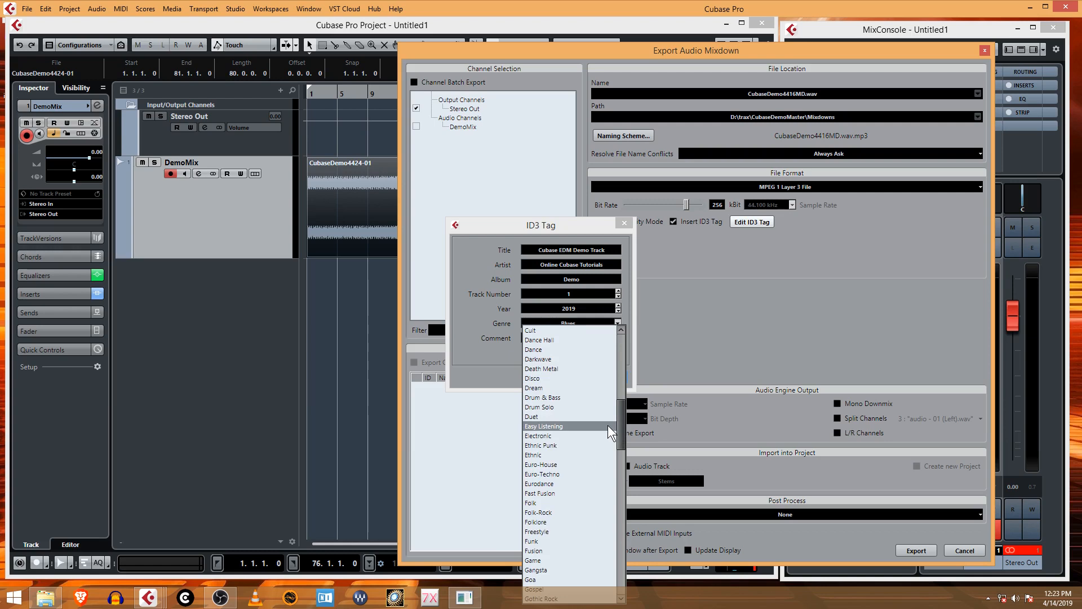
scroll(611, 434, "down", 4)
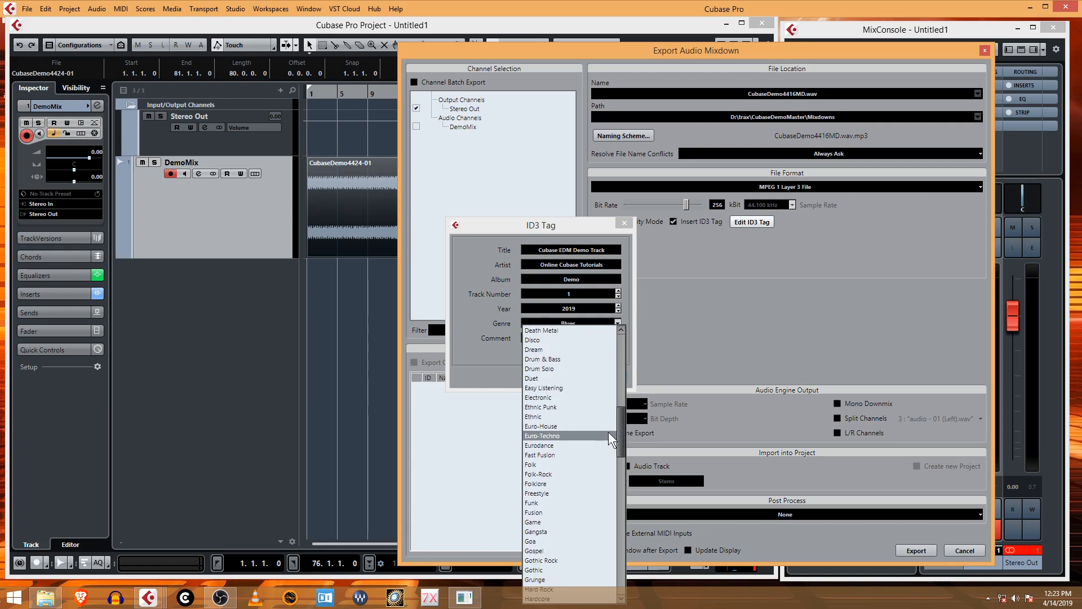
scroll(610, 436, "down", 15)
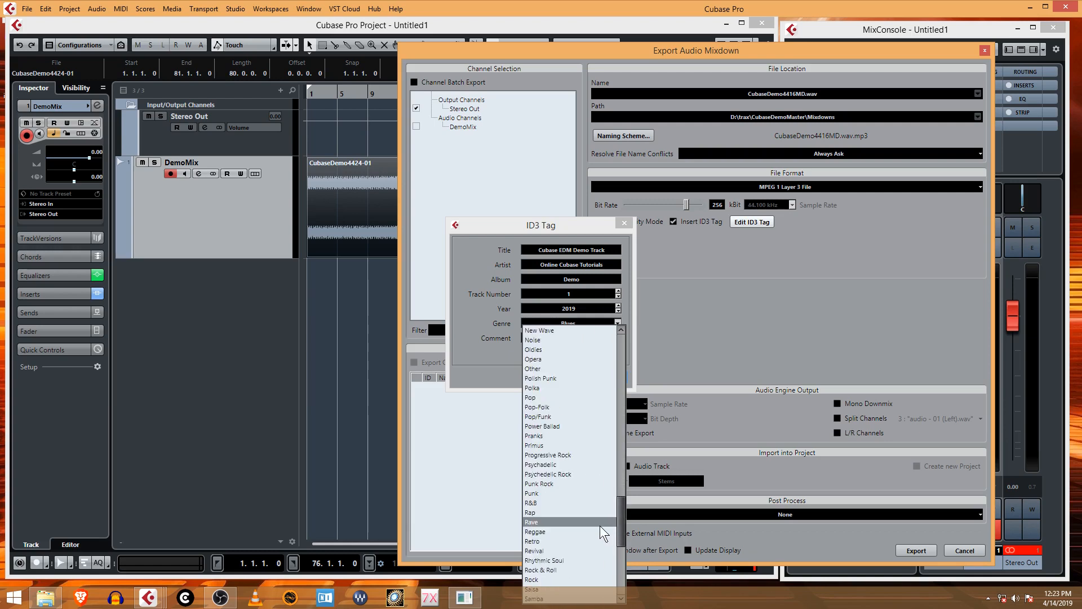
scroll(603, 541, "down", 8)
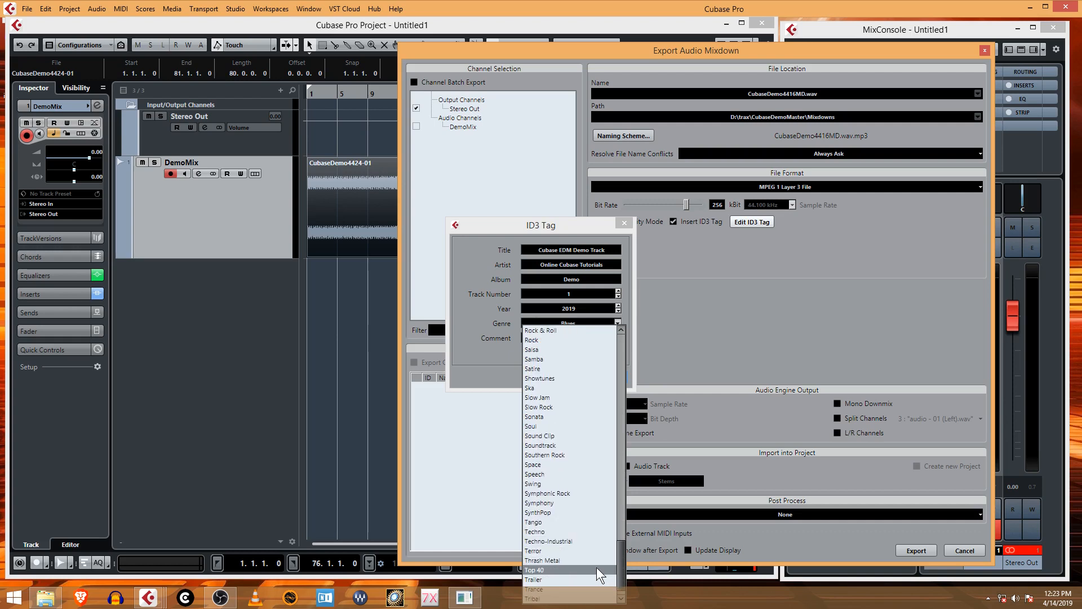
scroll(598, 575, "down", 2)
left_click(599, 573)
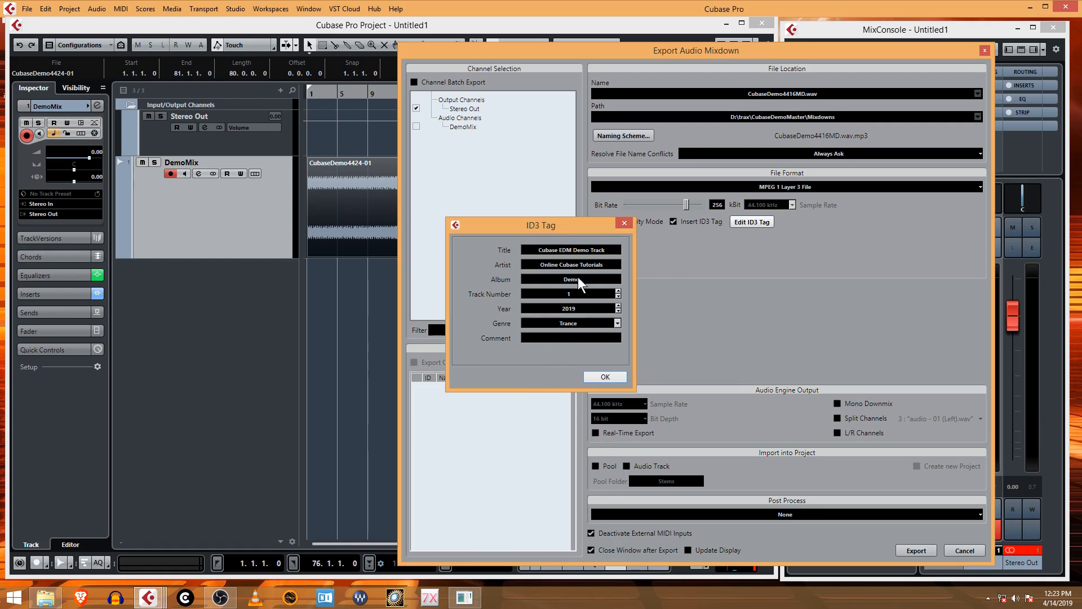
left_click(617, 376)
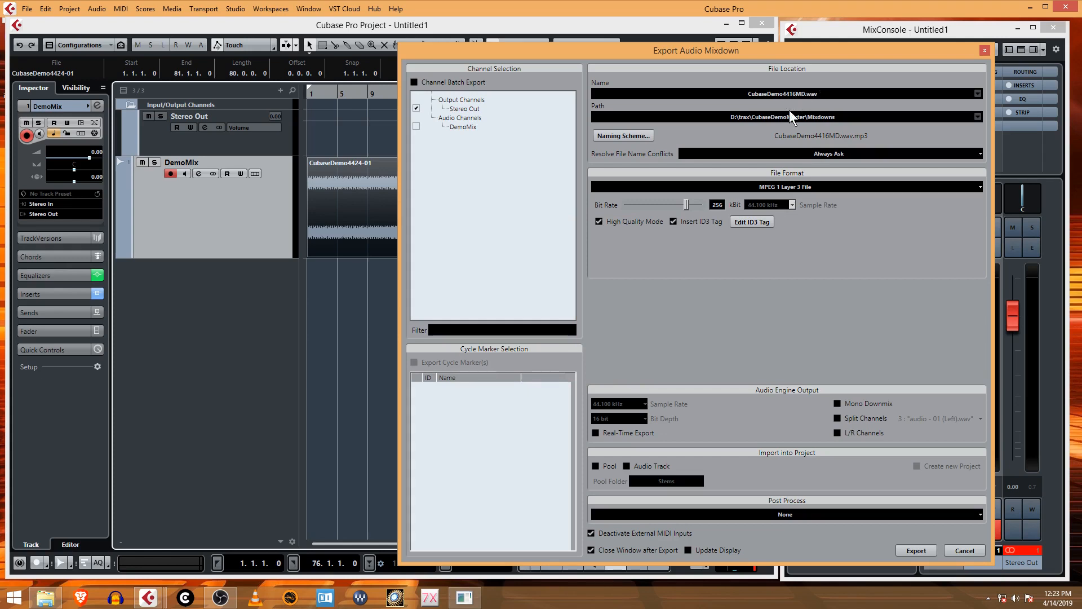
Step: Rename the mixdown file as CubaseDemo4416MD.mp3
left_click(814, 93)
key("BackSpace")
key("BackSpace")
key("BackSpace")
key("BackSpace")
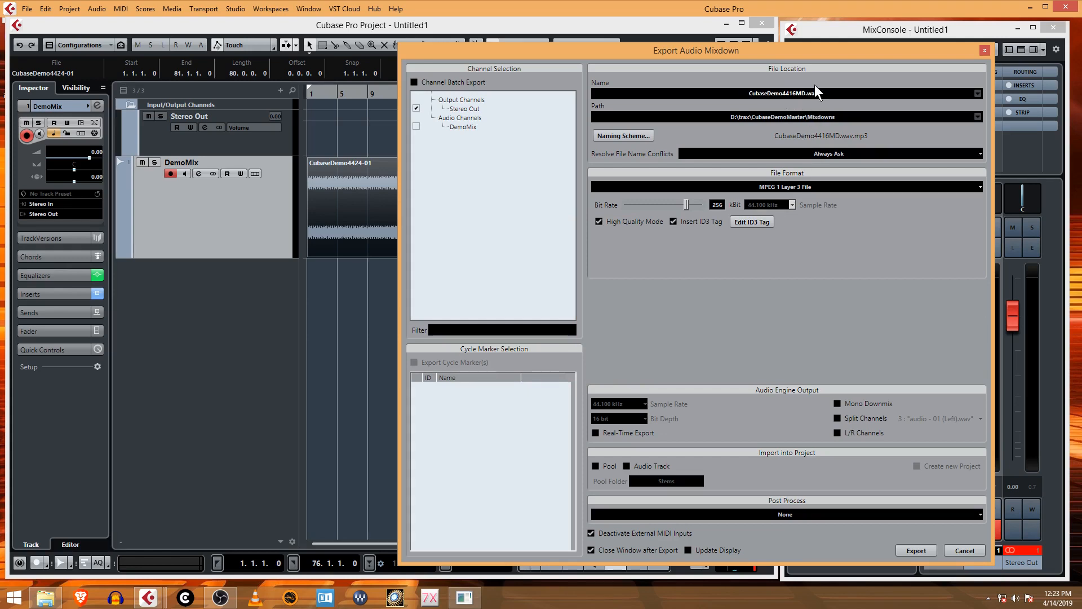
key("BackSpace")
type(".")
type("MD.")
type("mp3")
Step: Export the MP3 mixdown with post-processing kept at None
left_click(823, 513)
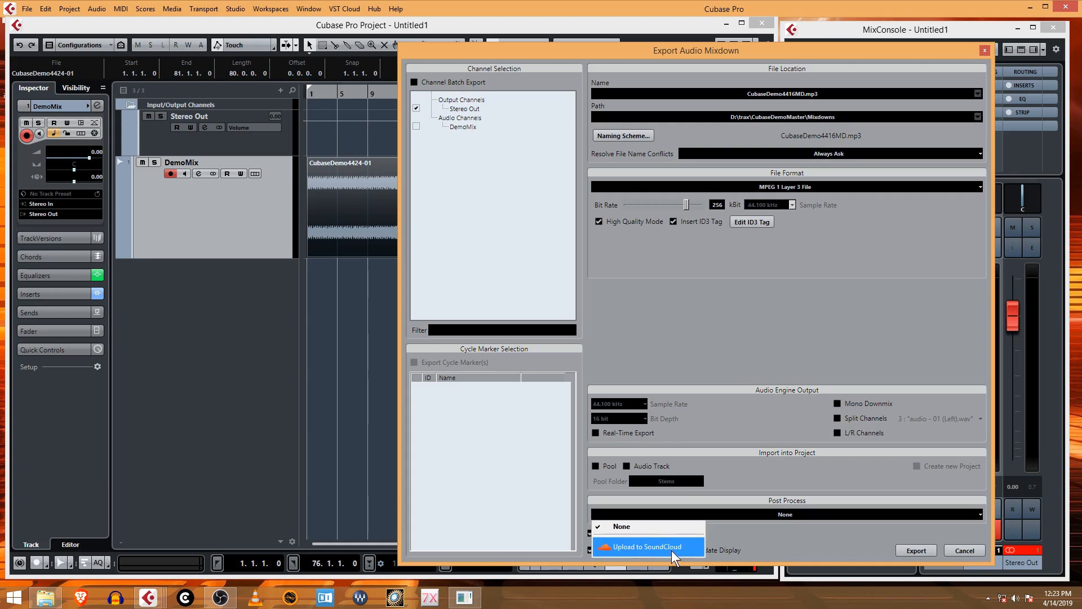
left_click(847, 536)
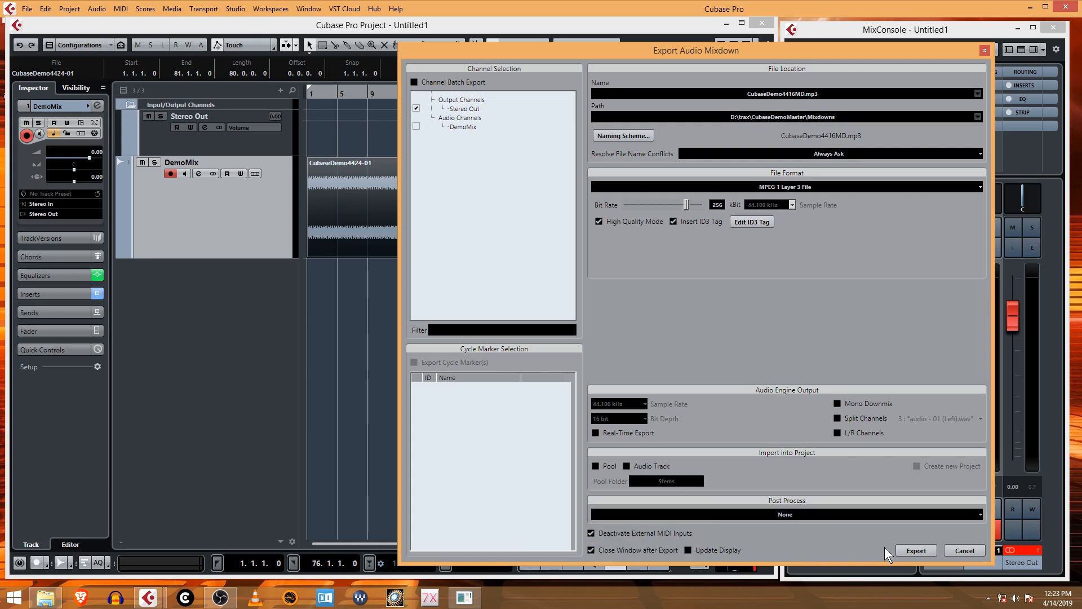
left_click(916, 551)
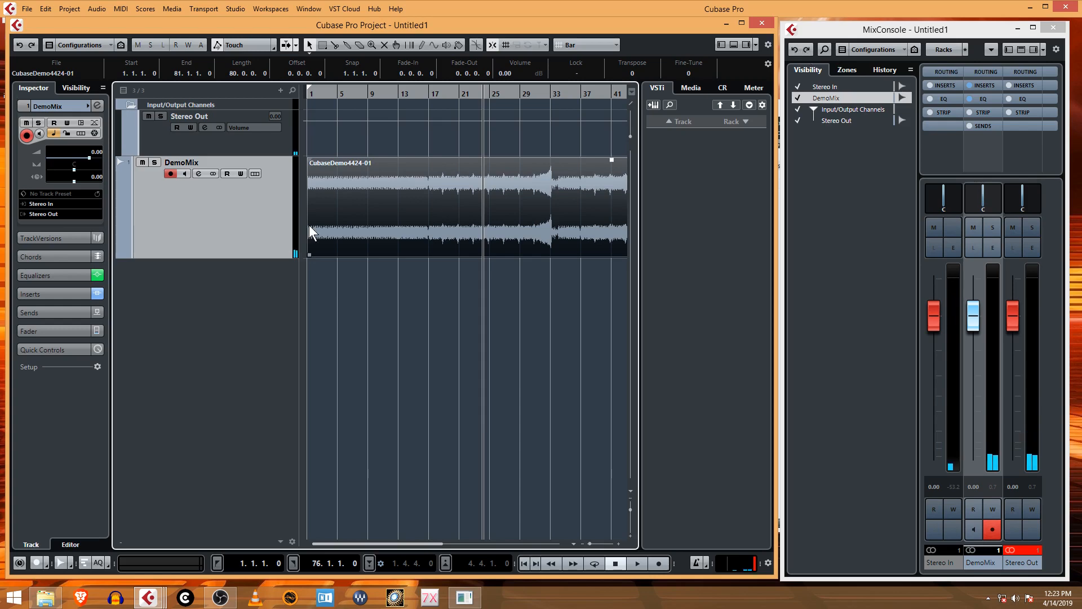
Step: Minimize the open Cubase windows and switch to Audacity, dismissing its welcome message
left_click(725, 24)
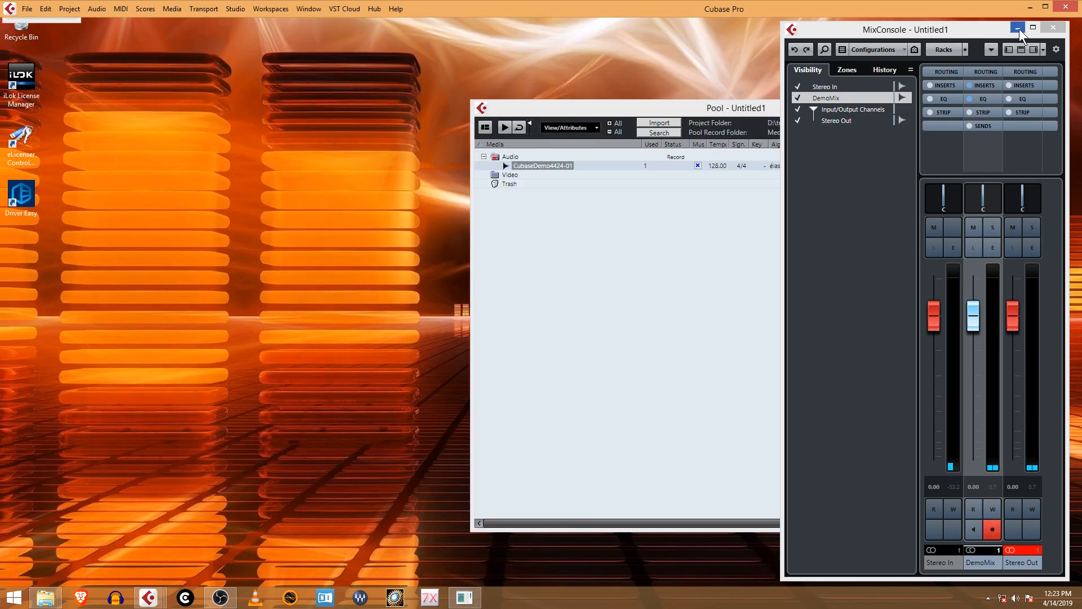
left_click(1017, 28)
left_click(989, 107)
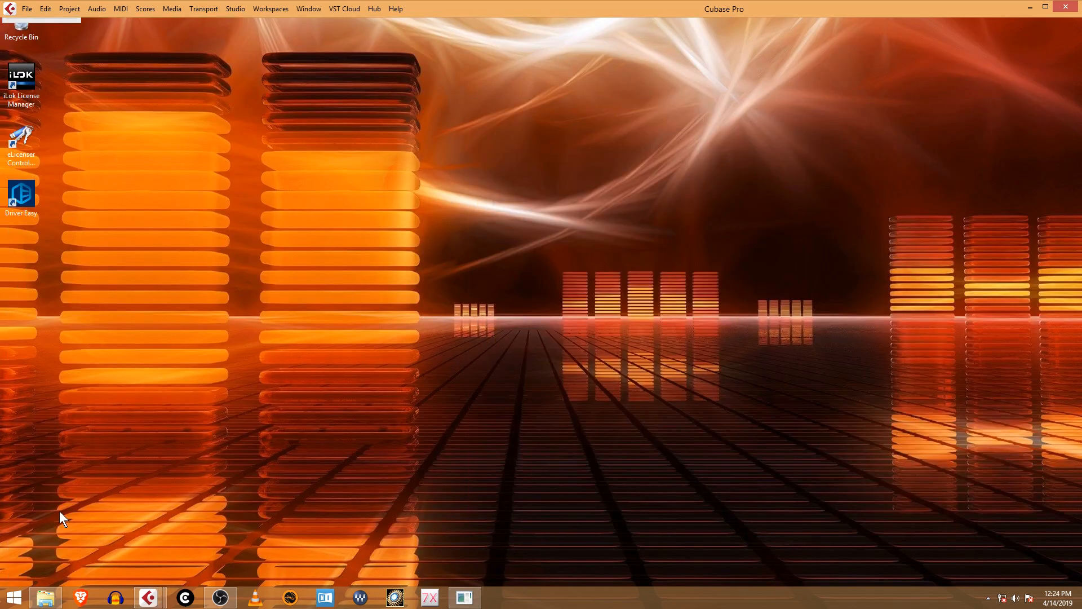
left_click(130, 597)
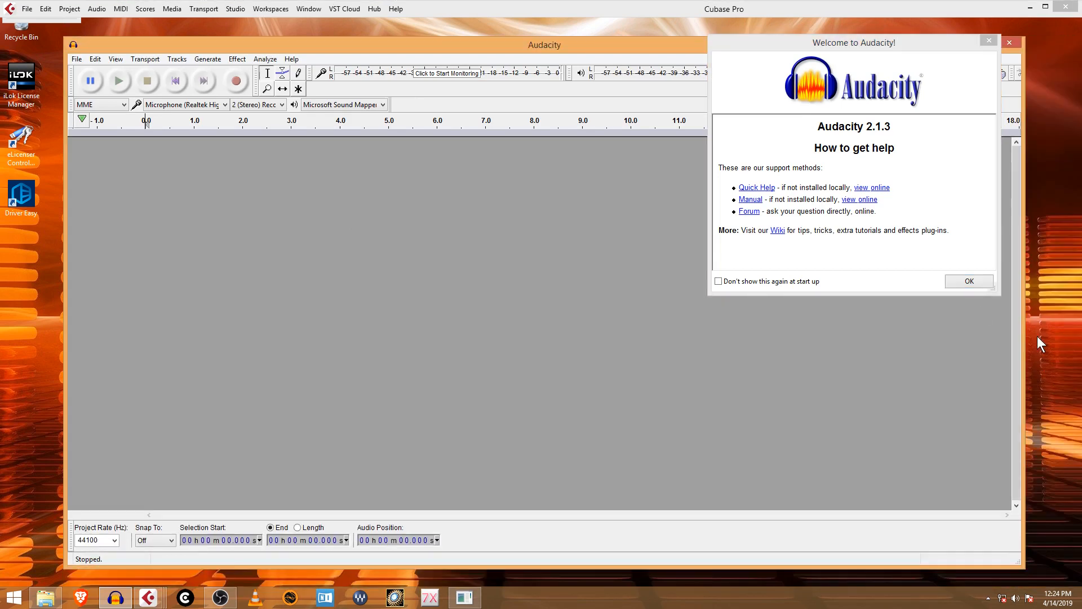
left_click(968, 285)
left_click_drag(482, 42, 455, 33)
Step: Open the unmastered CubaseDemo4424.wav from the Mixdowns folder of the CubaseDemo project
left_click(50, 49)
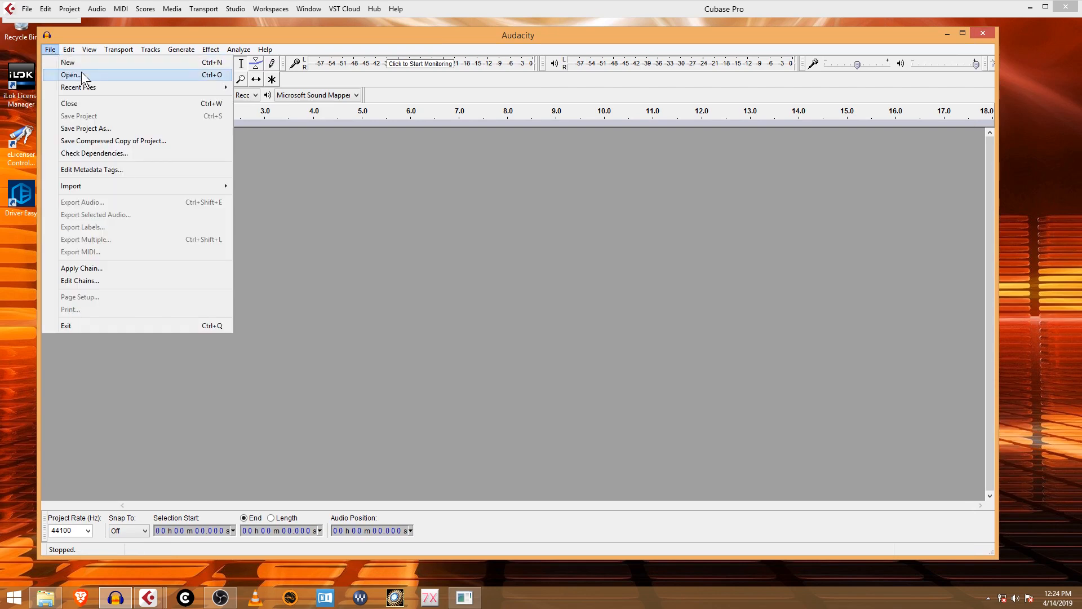
left_click(74, 74)
left_click(274, 83)
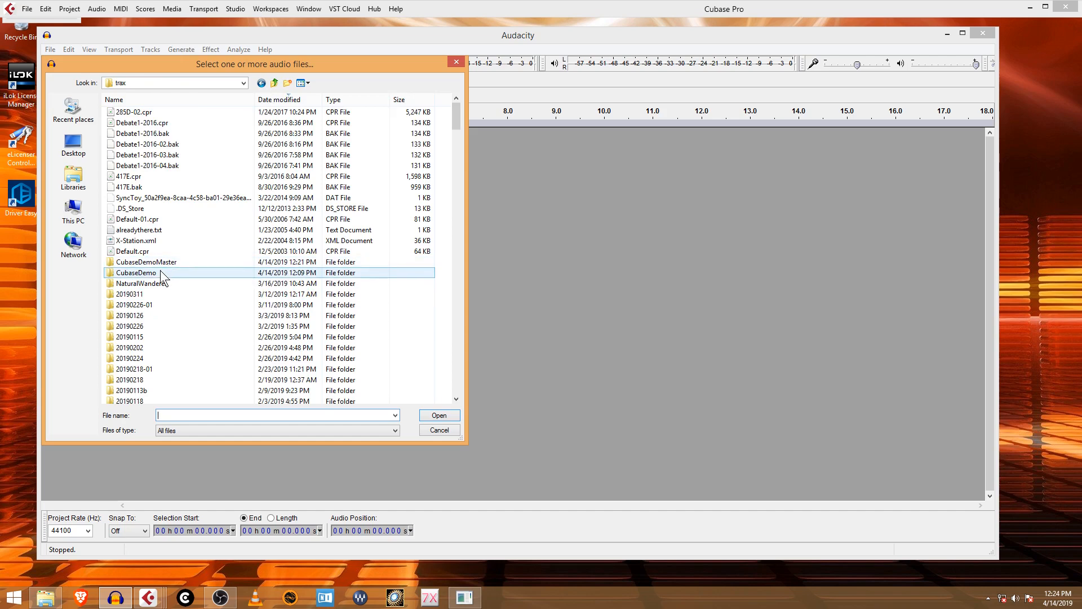
double_click(162, 276)
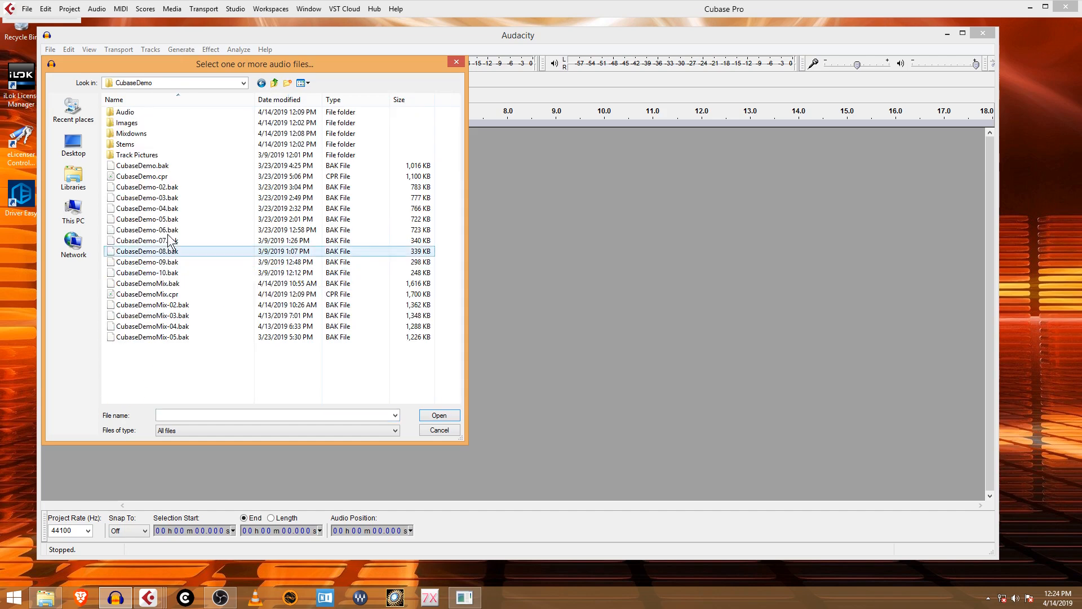
double_click(142, 135)
left_click(164, 114)
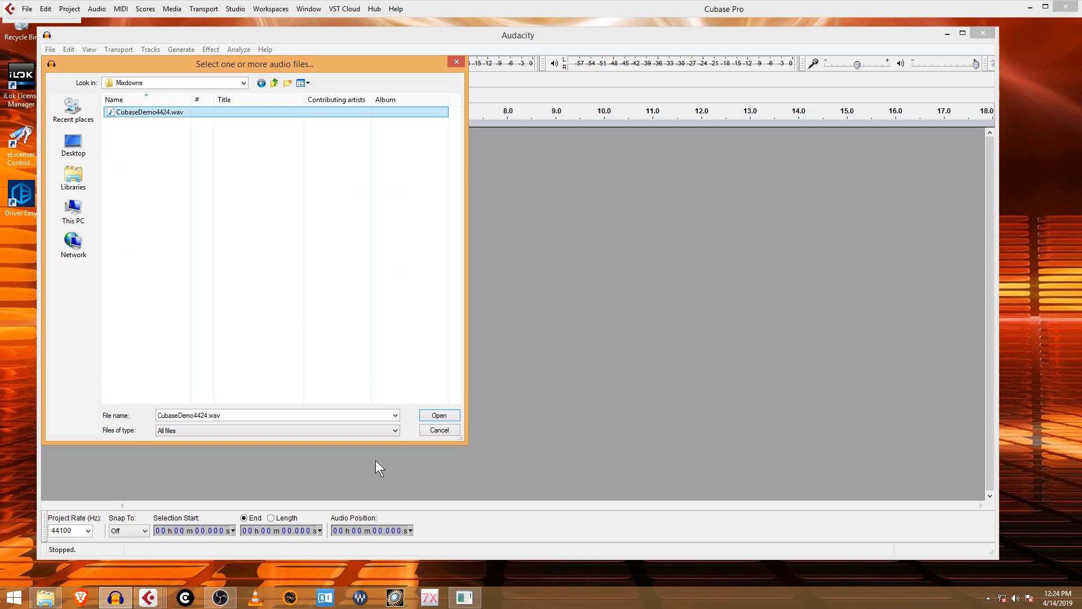
left_click(444, 415)
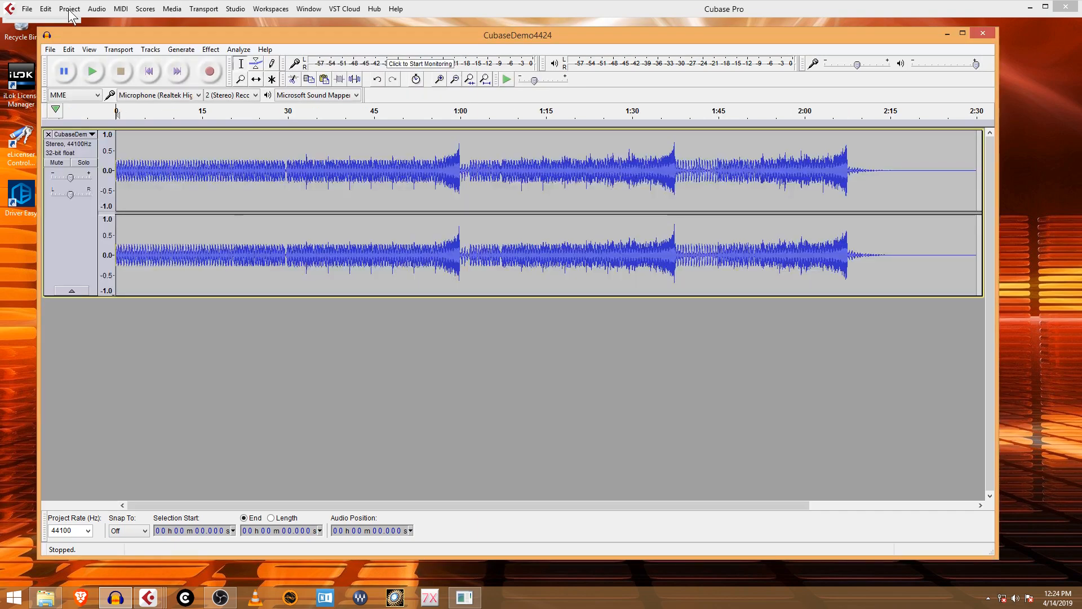
Step: Open the mastered CubaseDemo4424MD.wav from the Mixdowns folder of the CubaseDemoMaster project
left_click(50, 49)
left_click(62, 72)
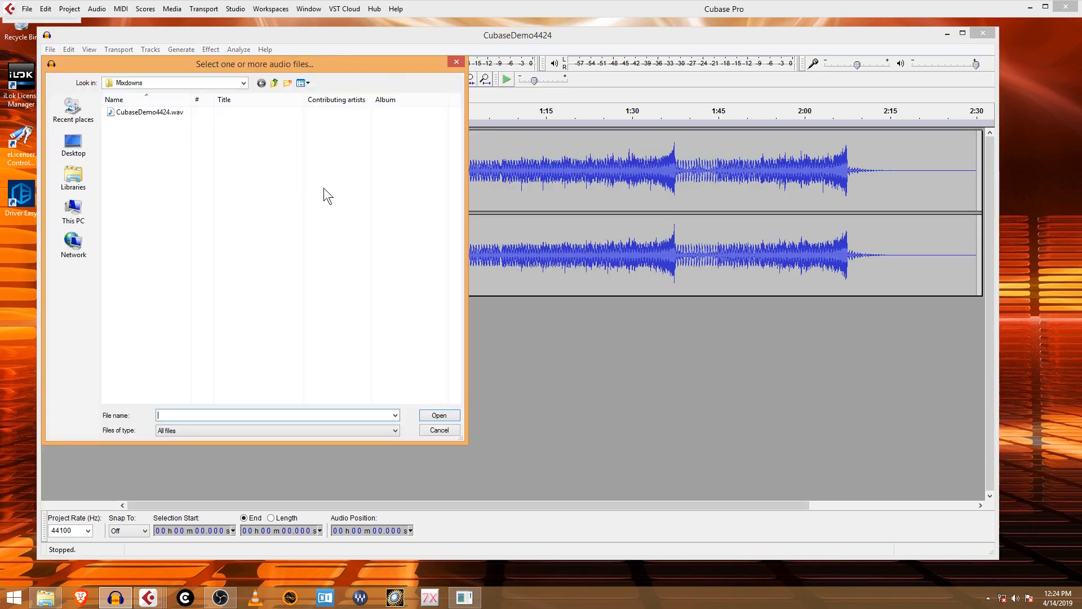
left_click(274, 83)
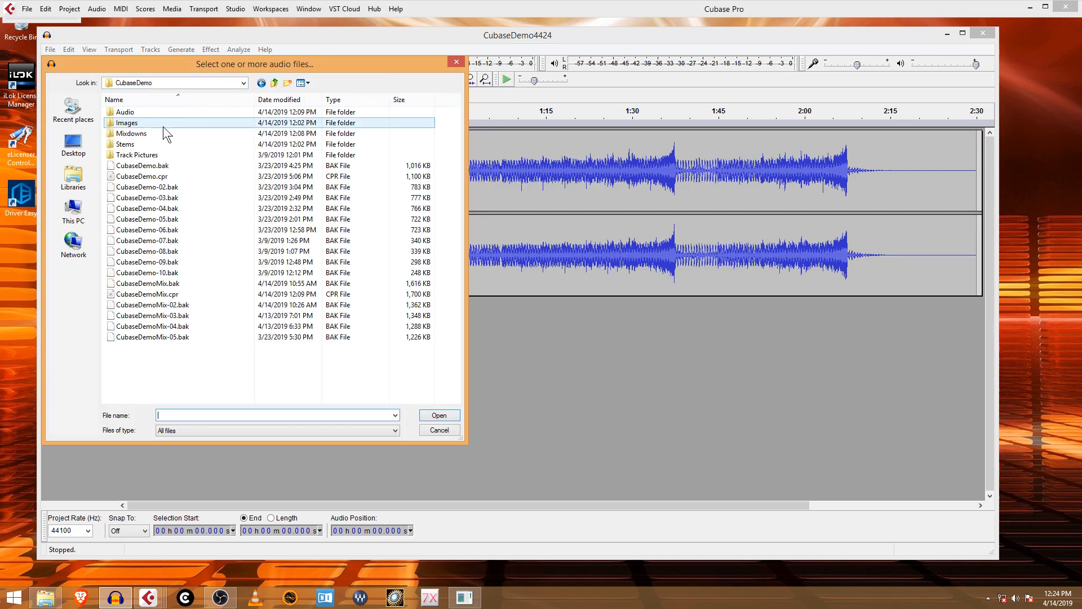
left_click(274, 83)
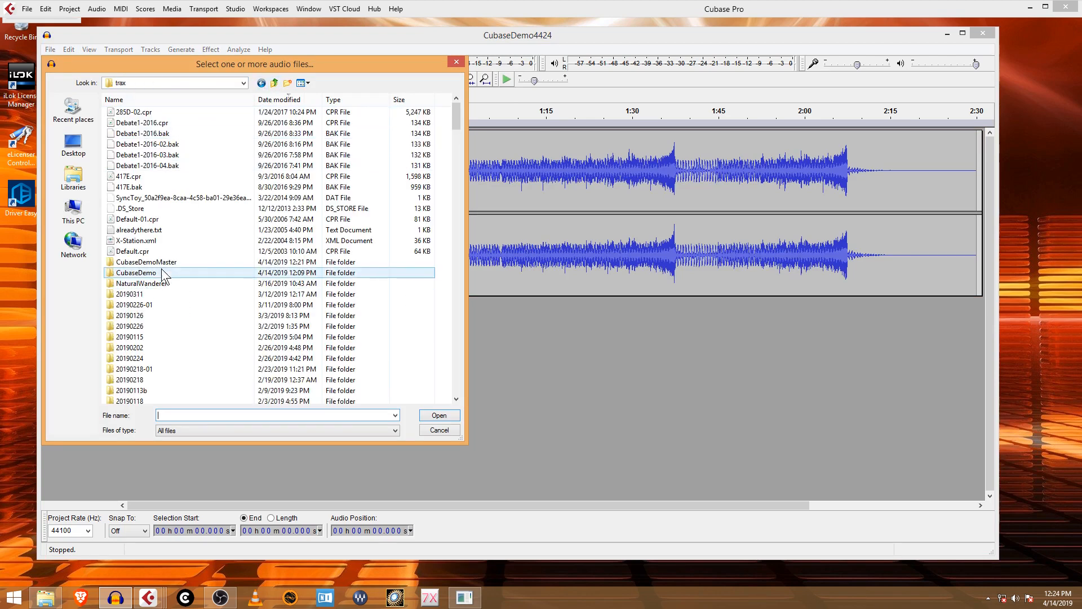
double_click(164, 262)
left_click(141, 136)
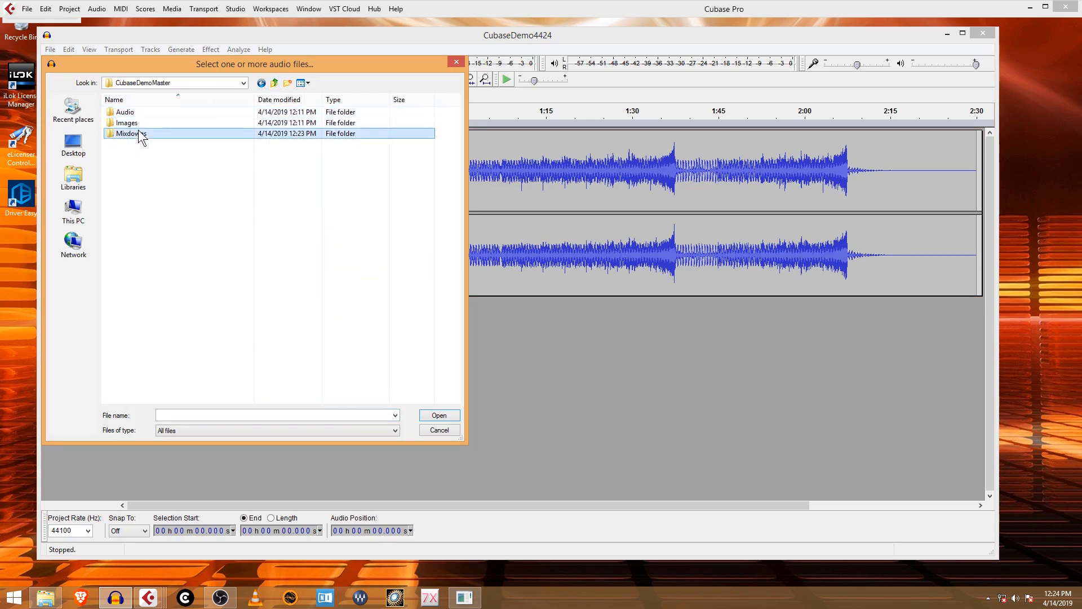
double_click(140, 135)
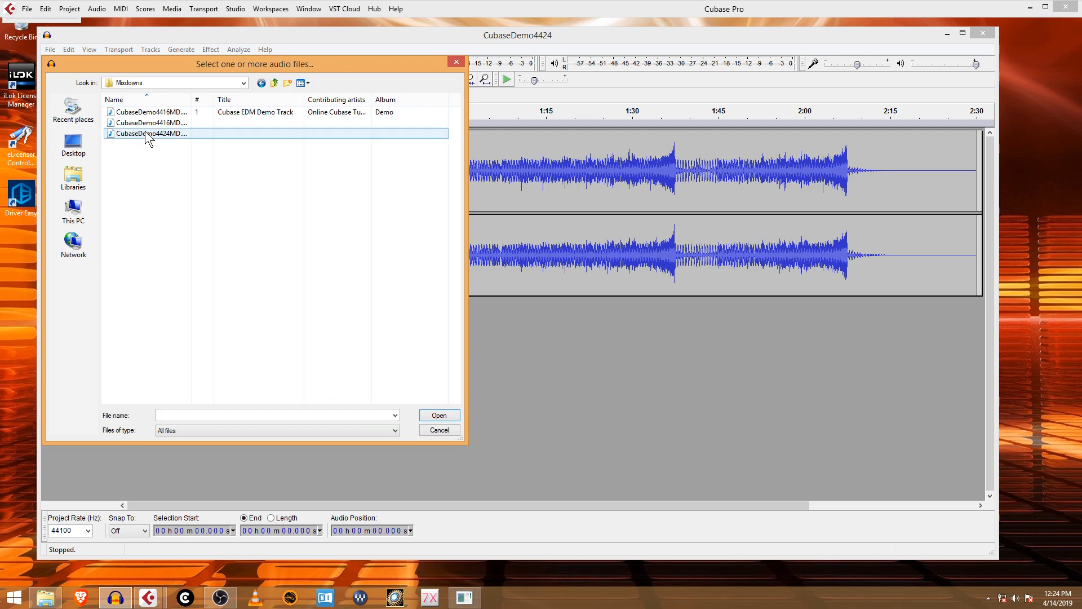
double_click(215, 101)
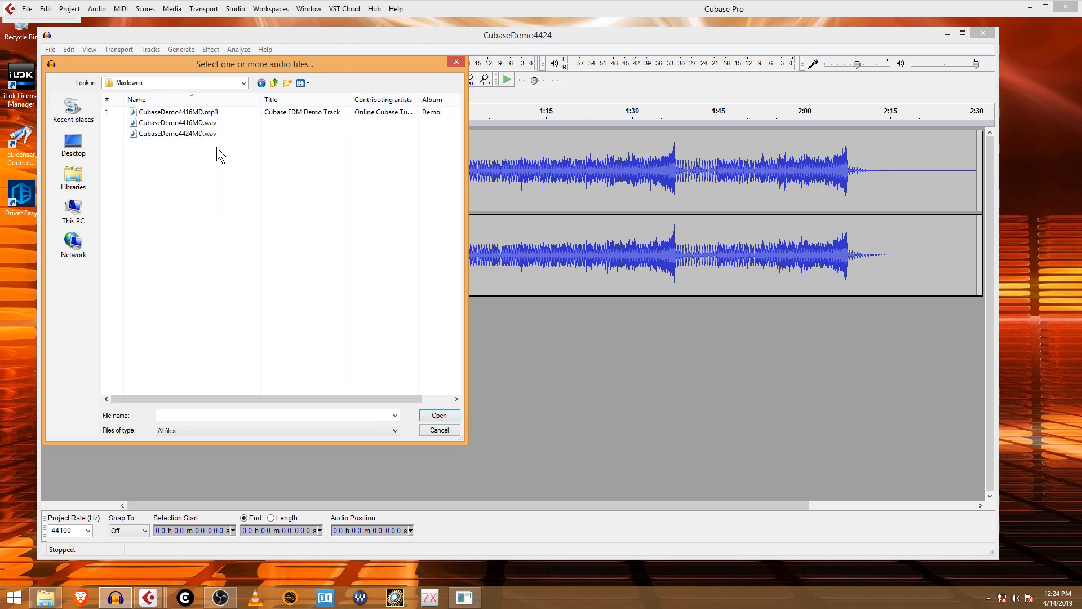
left_click(188, 134)
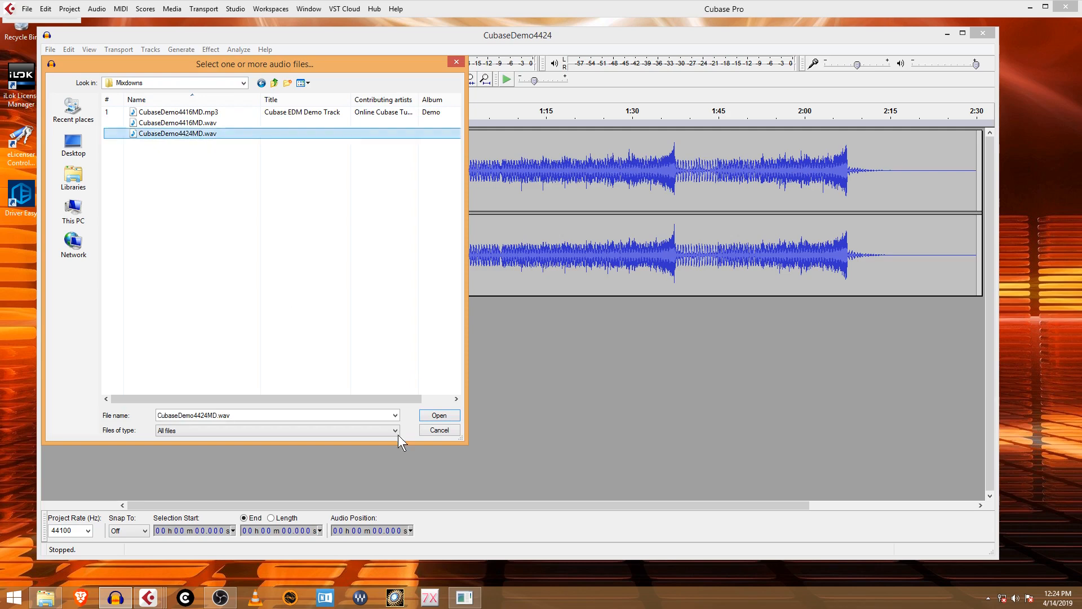
left_click(444, 415)
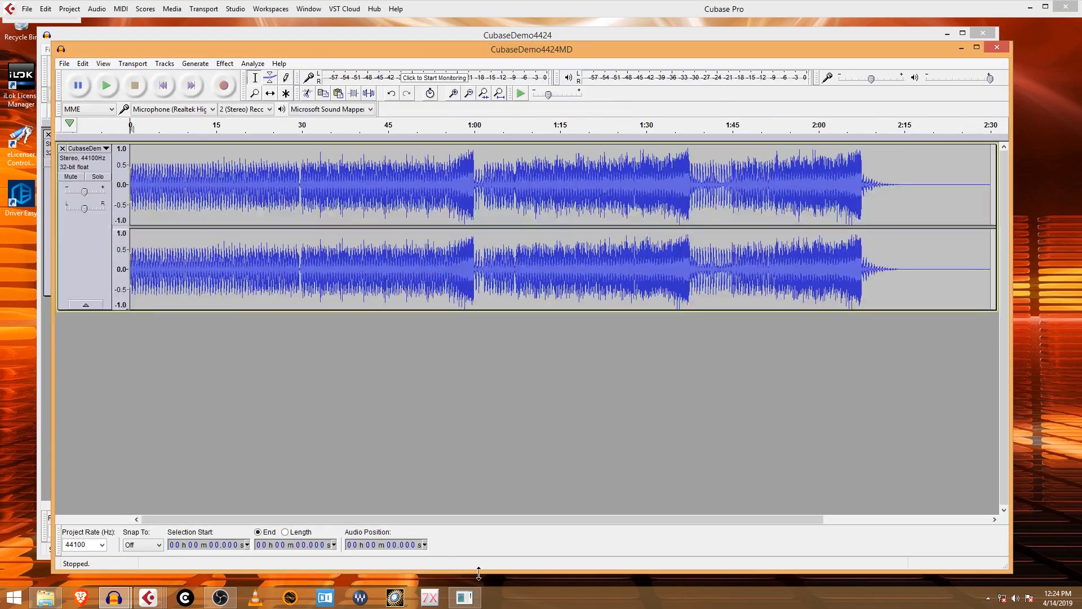
Step: Shorten the CubaseDemo4424MD window and place it below the unmastered waveform for comparison
left_click_drag(478, 573, 482, 352)
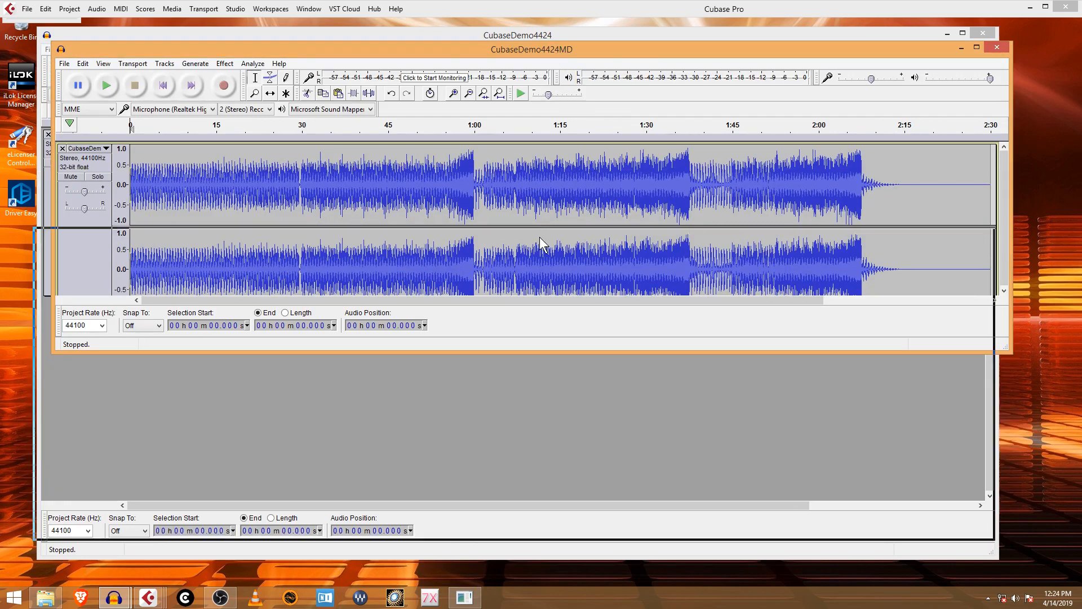
left_click_drag(557, 54, 549, 306)
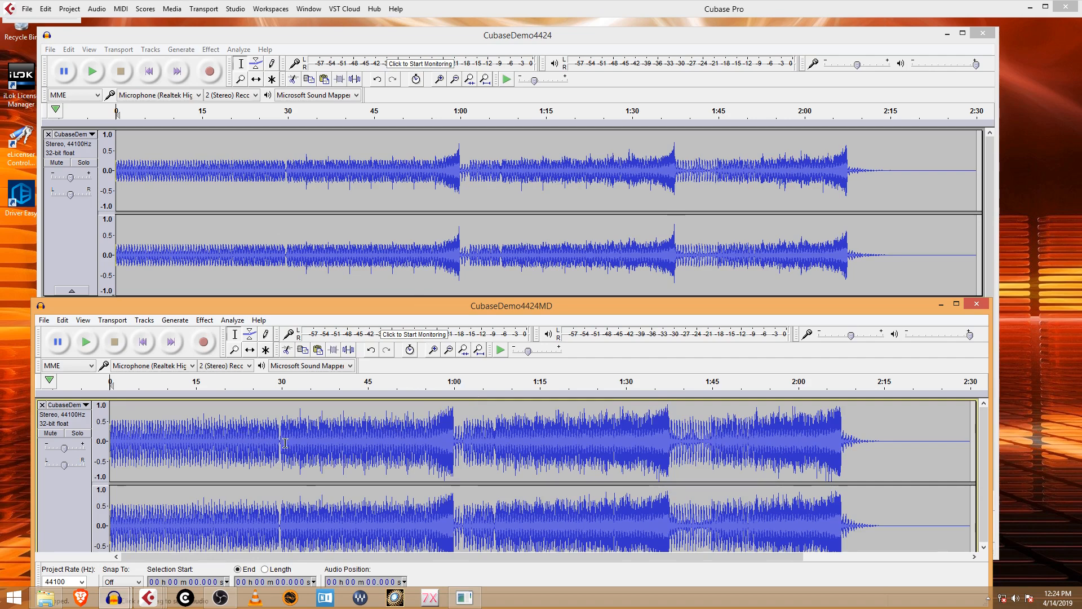
Step: Mark the short gap near 0:30 and the tail from about 2:16 in the mastered waveform, and play the fade-out from about 2:10
left_click_drag(283, 443, 272, 443)
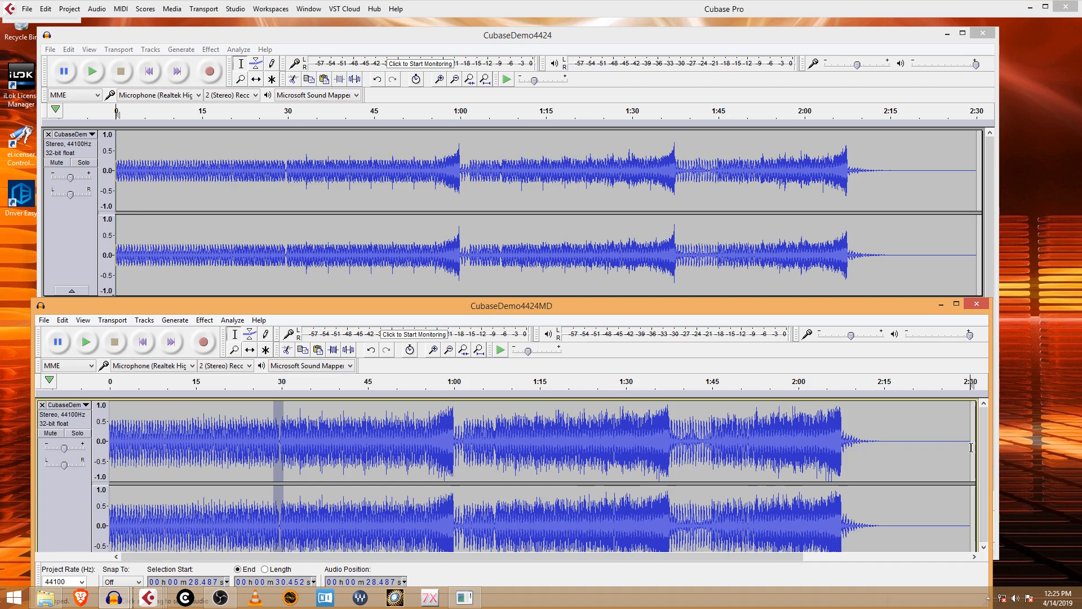
left_click_drag(970, 447, 890, 467)
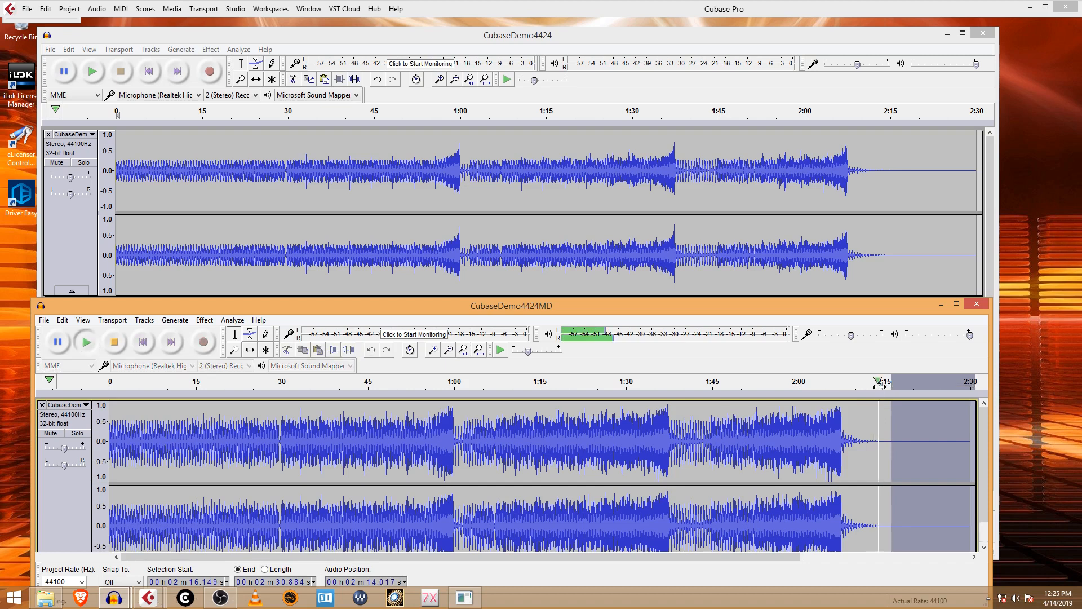
left_click(853, 381)
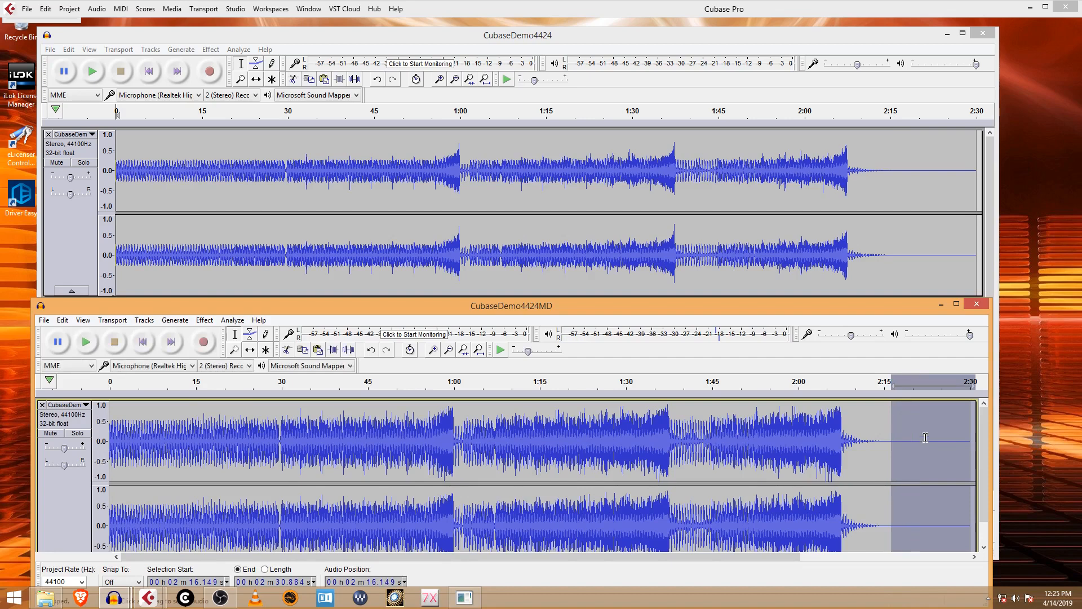
Step: Delete the silent tail of the mastered waveform from about 2:21.5 to the end of the track
left_click(925, 437)
scroll(924, 434, "down", 1)
left_click_drag(921, 424, 945, 447)
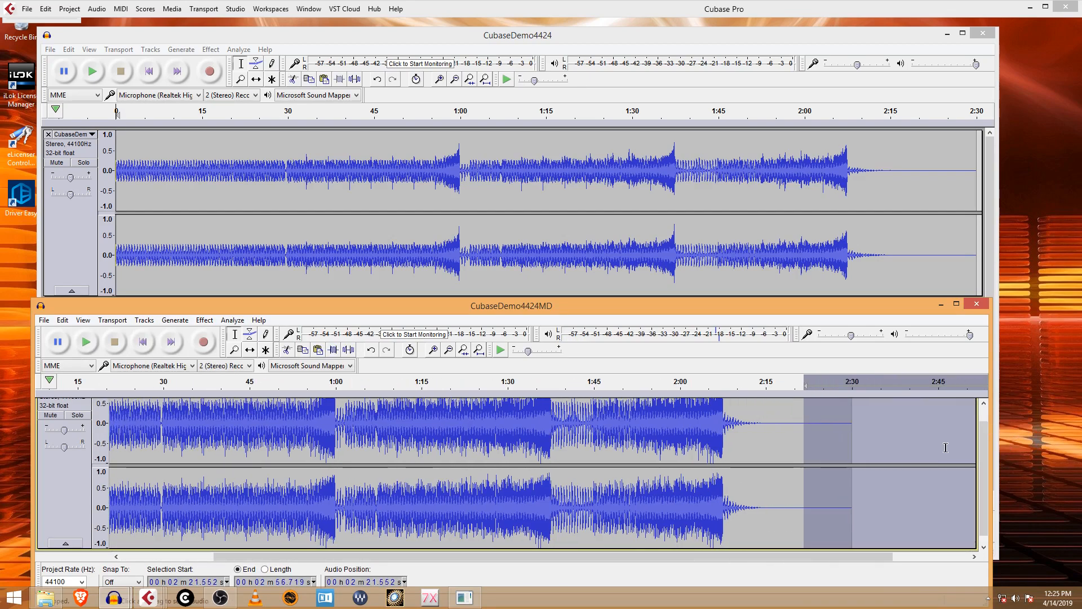
key("Delete")
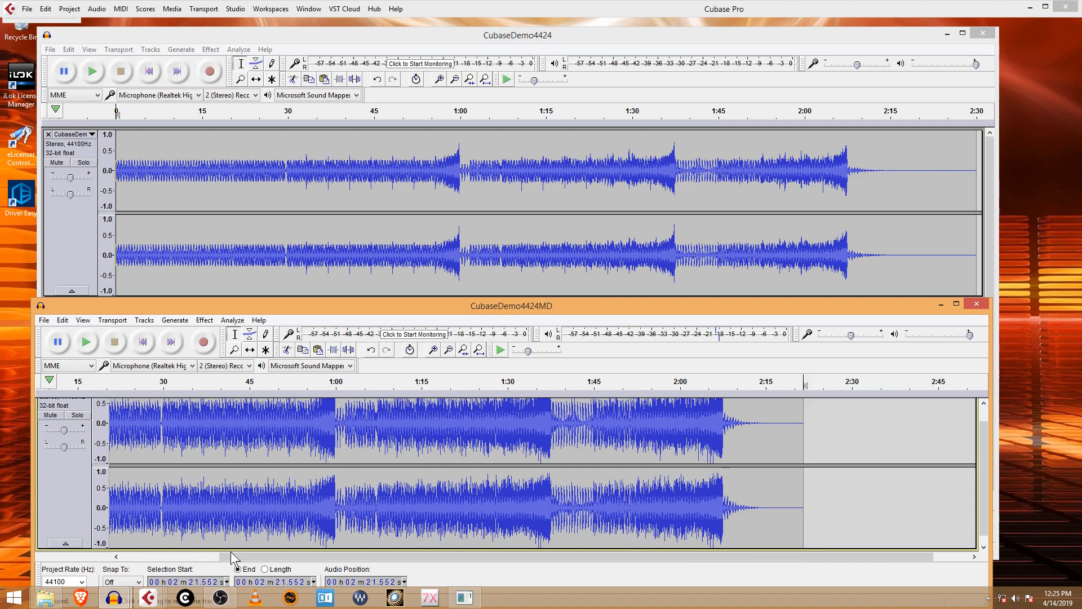
left_click_drag(238, 556, 136, 557)
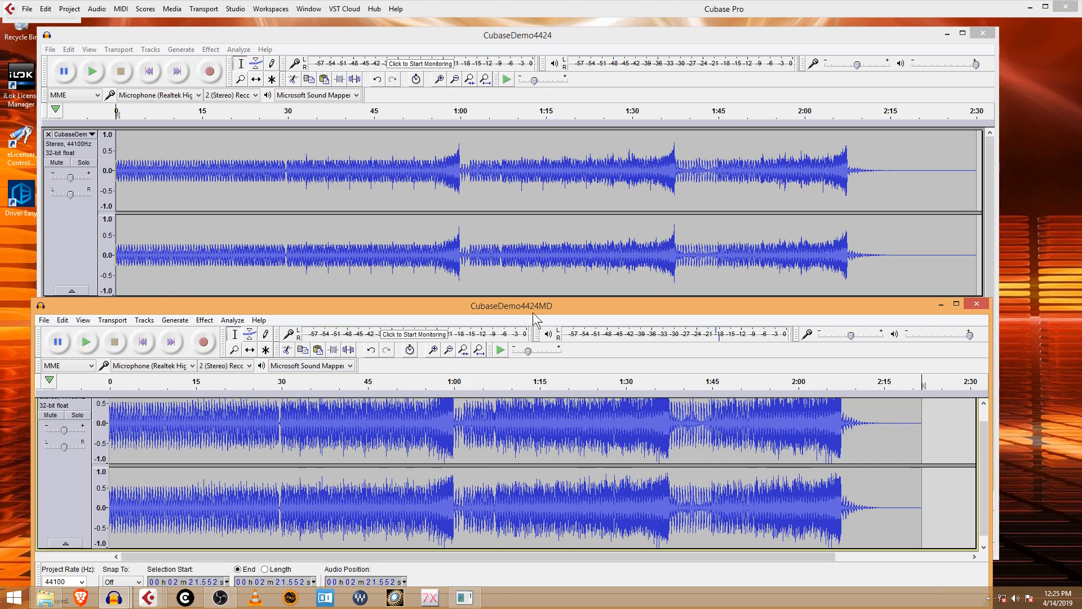
left_click(43, 319)
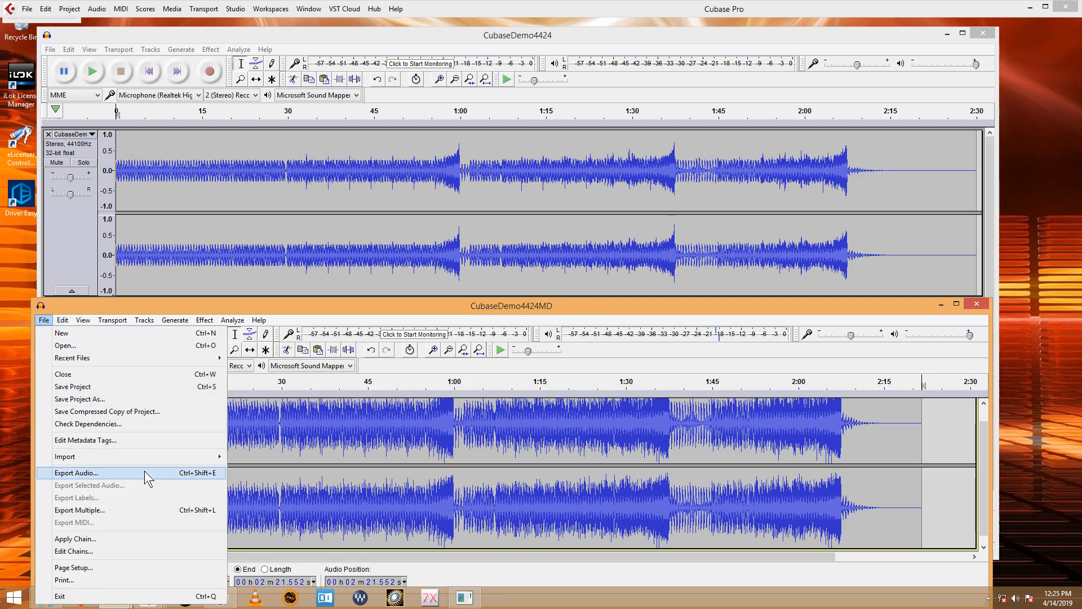
left_click(896, 304)
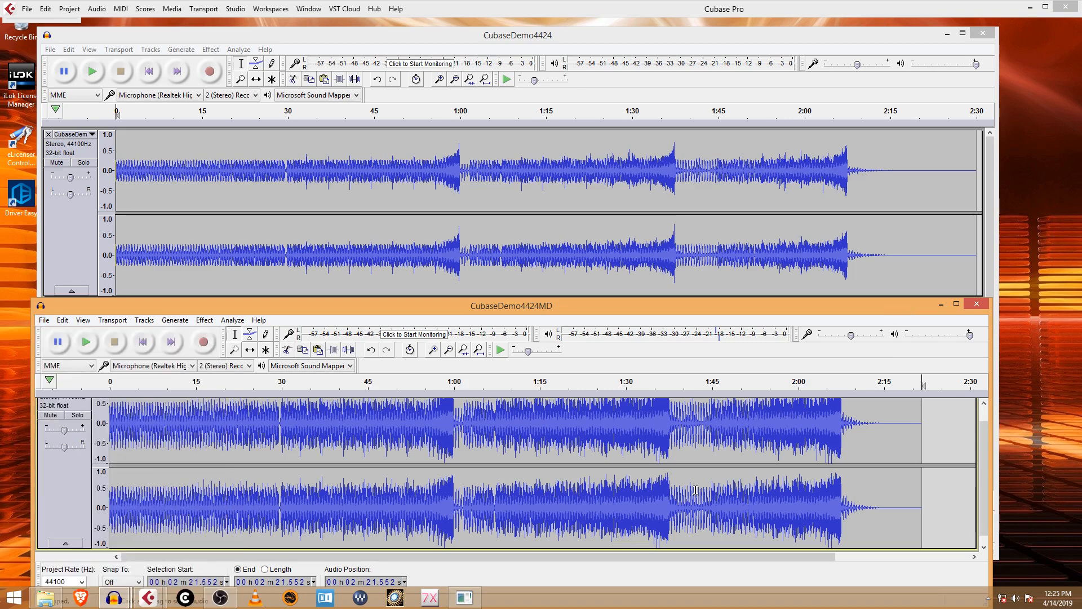
Step: Move the CubaseDemo4424MD window higher and increase its height to show both mastered channels in full below the unmastered waveform
left_click_drag(658, 310, 659, 290)
left_click_drag(585, 280, 585, 265)
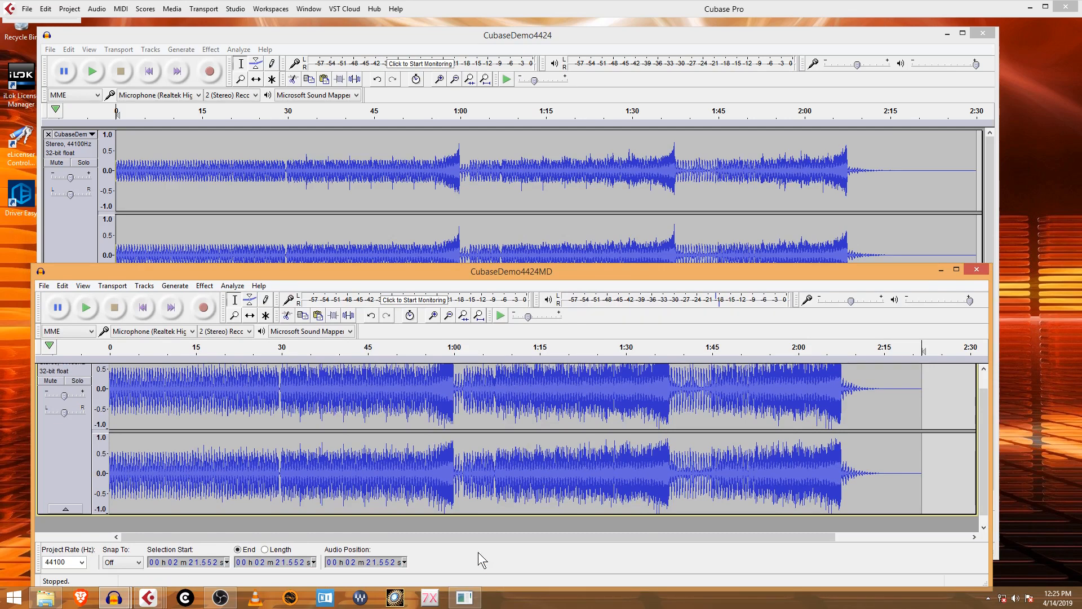
left_click_drag(599, 264, 593, 261)
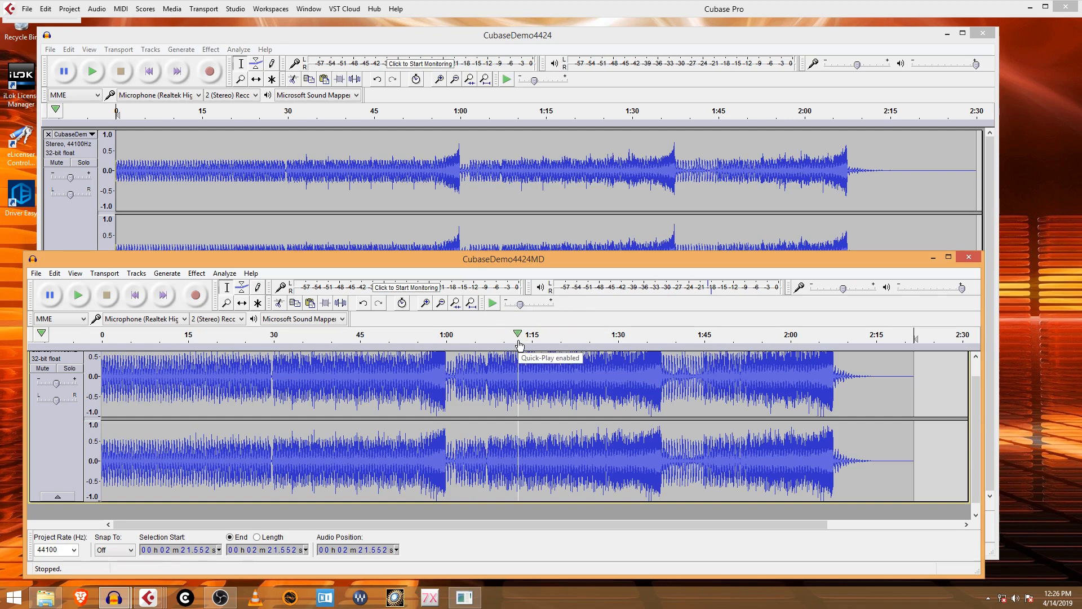
left_click_drag(483, 252, 483, 227)
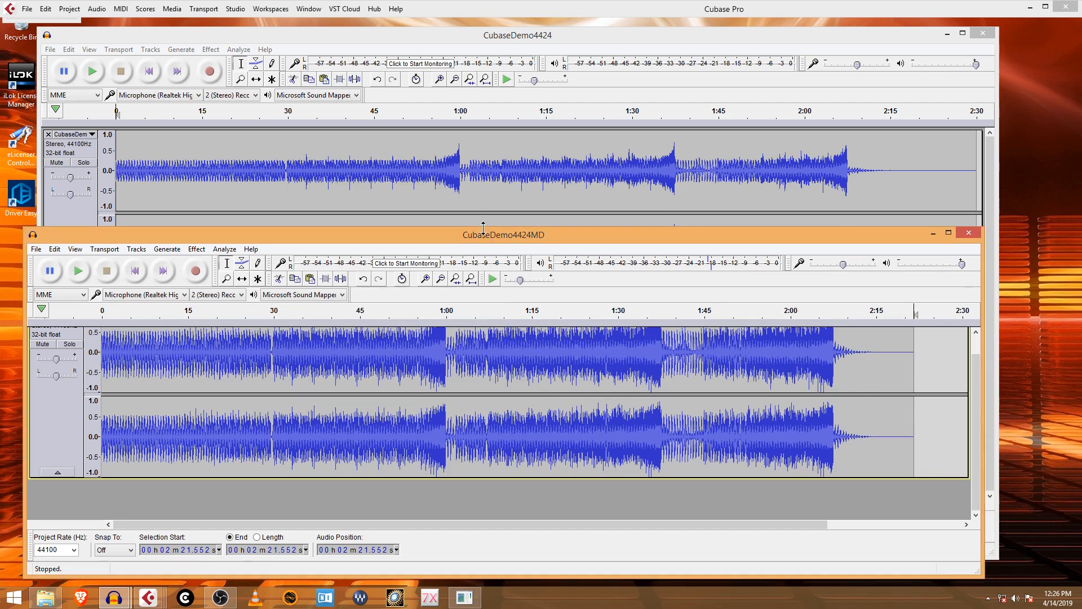
scroll(617, 459, "up", 1)
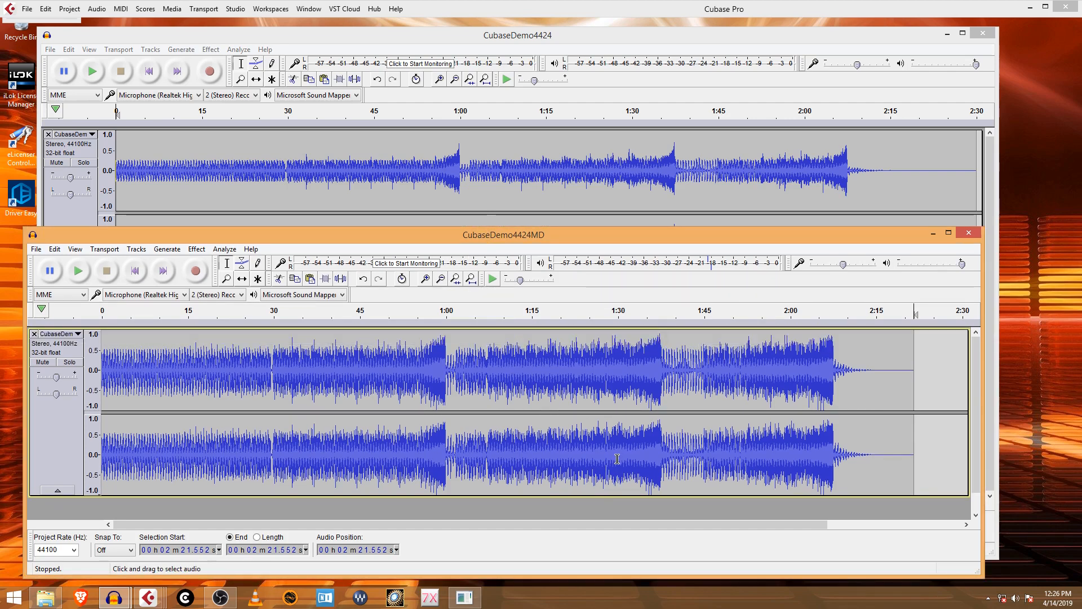